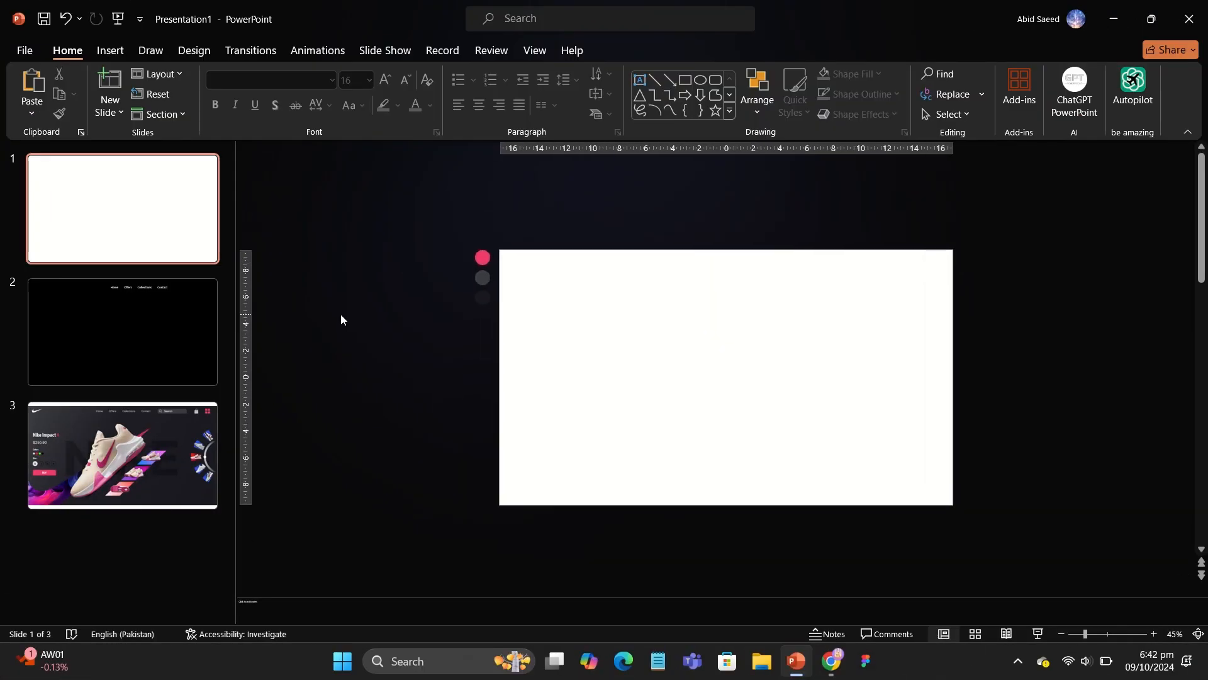
Give the first slide's background the dark grey gradient fill
{"action": "right_click", "coordinate": [585, 311]}
{"action": "left_click", "coordinate": [644, 499]}
{"action": "left_click", "coordinate": [1032, 267]}
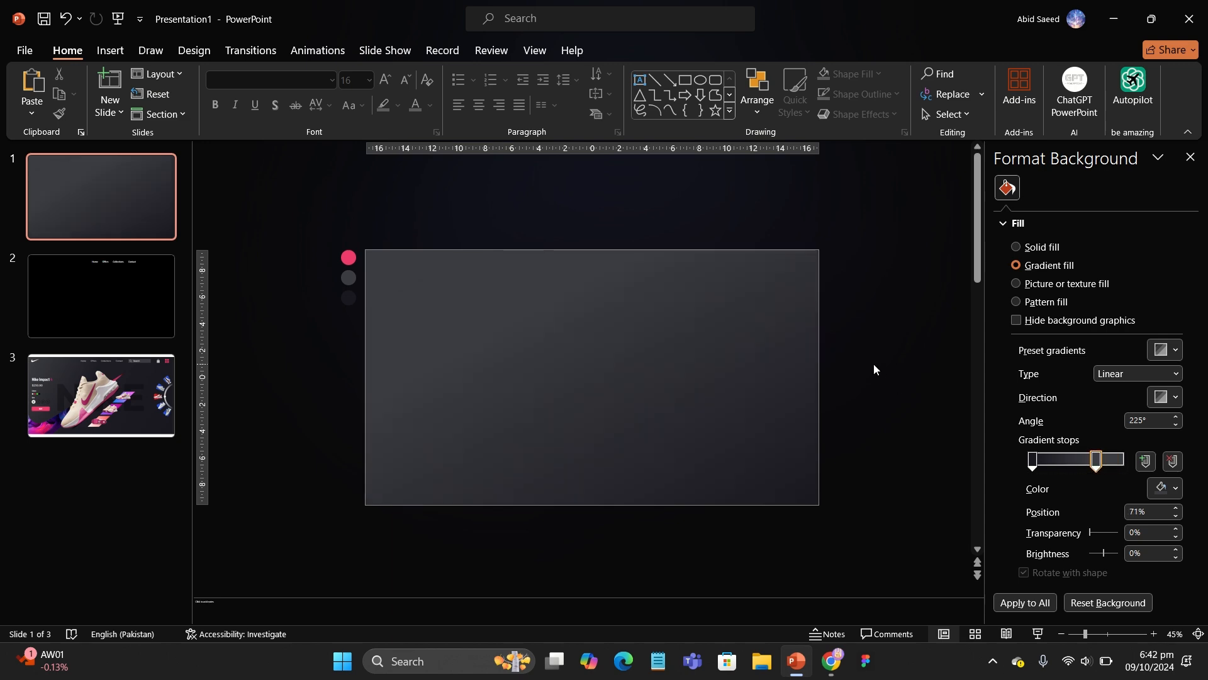
Insert the white swoosh and the multicoloured swoosh pictures from the New folder in Downloads onto the slide
{"action": "left_click", "coordinate": [110, 50]}
{"action": "left_click", "coordinate": [123, 94]}
{"action": "left_click", "coordinate": [146, 157]}
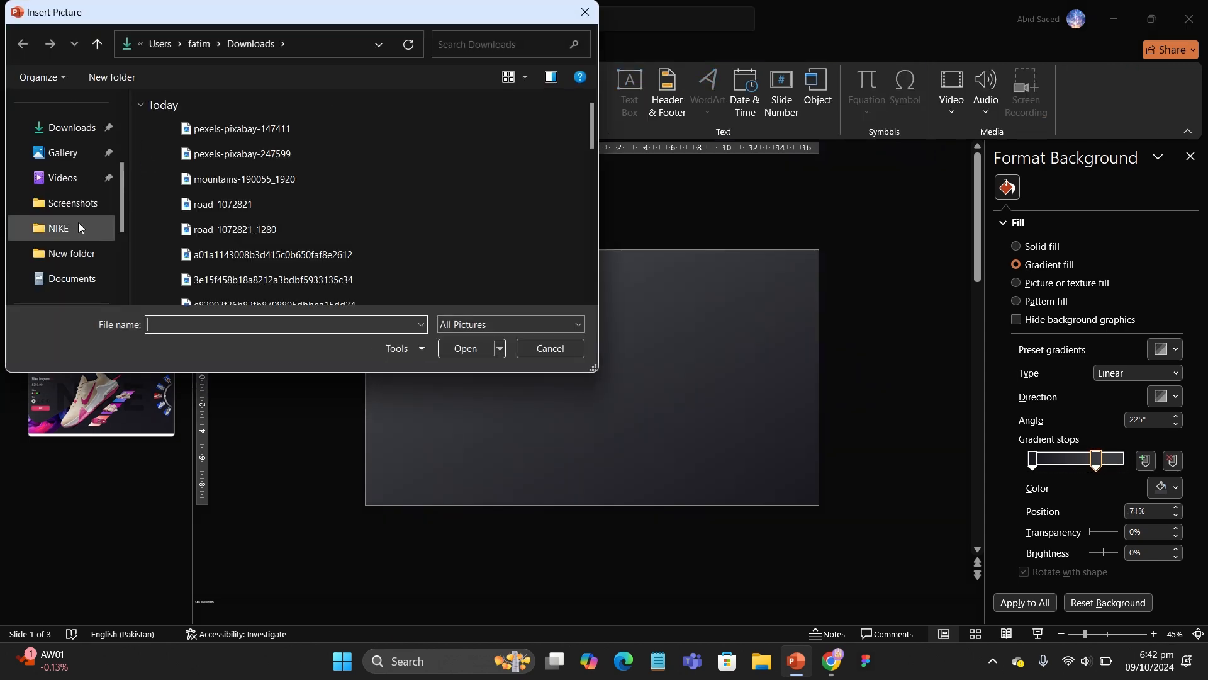
{"action": "scroll", "coordinate": [209, 210], "scroll_direction": "down", "scroll_amount": 5}
{"action": "double_click", "coordinate": [447, 98]}
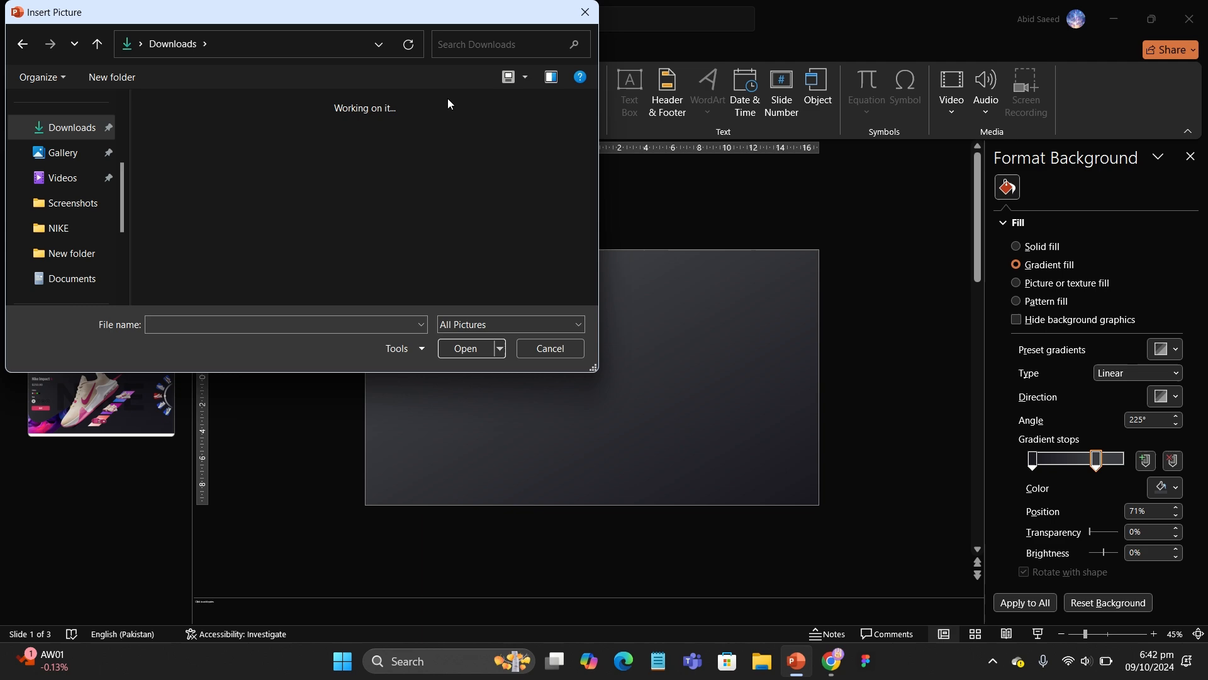
{"action": "left_click", "coordinate": [29, 52]}
{"action": "double_click", "coordinate": [351, 224]}
{"action": "left_click", "coordinate": [180, 169], "text": "ctrl"}
{"action": "left_click", "coordinate": [465, 348]}
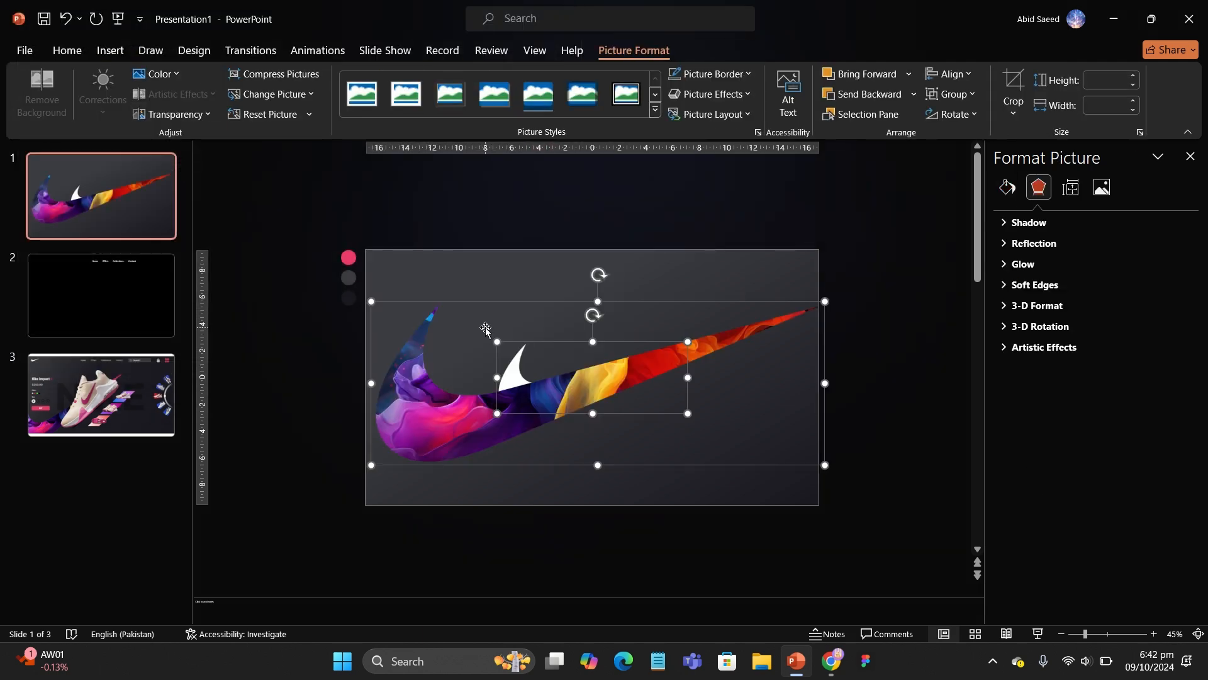
Rotate the multicoloured swoosh to a steeper diagonal, shift it over the slide's lower-left corner and send it to the back
{"action": "left_click", "coordinate": [541, 274]}
{"action": "left_click", "coordinate": [656, 304]}
{"action": "left_click_drag", "start_coordinate": [598, 272], "coordinate": [556, 284]}
{"action": "left_click_drag", "start_coordinate": [631, 333], "coordinate": [576, 338]}
{"action": "left_click_drag", "start_coordinate": [307, 404], "coordinate": [344, 404]}
{"action": "left_click_drag", "start_coordinate": [492, 441], "coordinate": [462, 450]}
{"action": "right_click", "coordinate": [618, 350]}
{"action": "left_click", "coordinate": [691, 484]}
Shrink the white swoosh to about 1.51 × 0.56 cm and place it as a logo in the slide's upper-left corner
{"action": "left_click", "coordinate": [620, 379]}
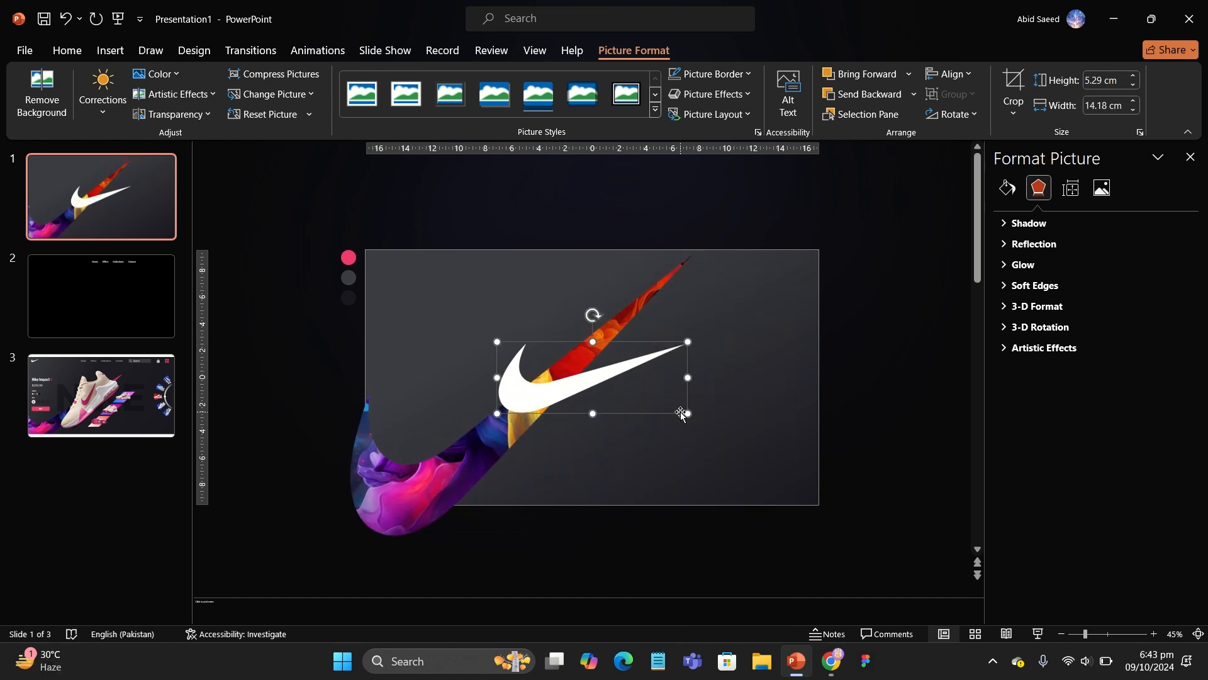
{"action": "left_click_drag", "start_coordinate": [685, 412], "coordinate": [331, 217]}
{"action": "scroll", "coordinate": [403, 275], "scroll_direction": "up", "scroll_amount": 3}
{"action": "scroll", "coordinate": [331, 217], "scroll_direction": "up", "scroll_amount": 4}
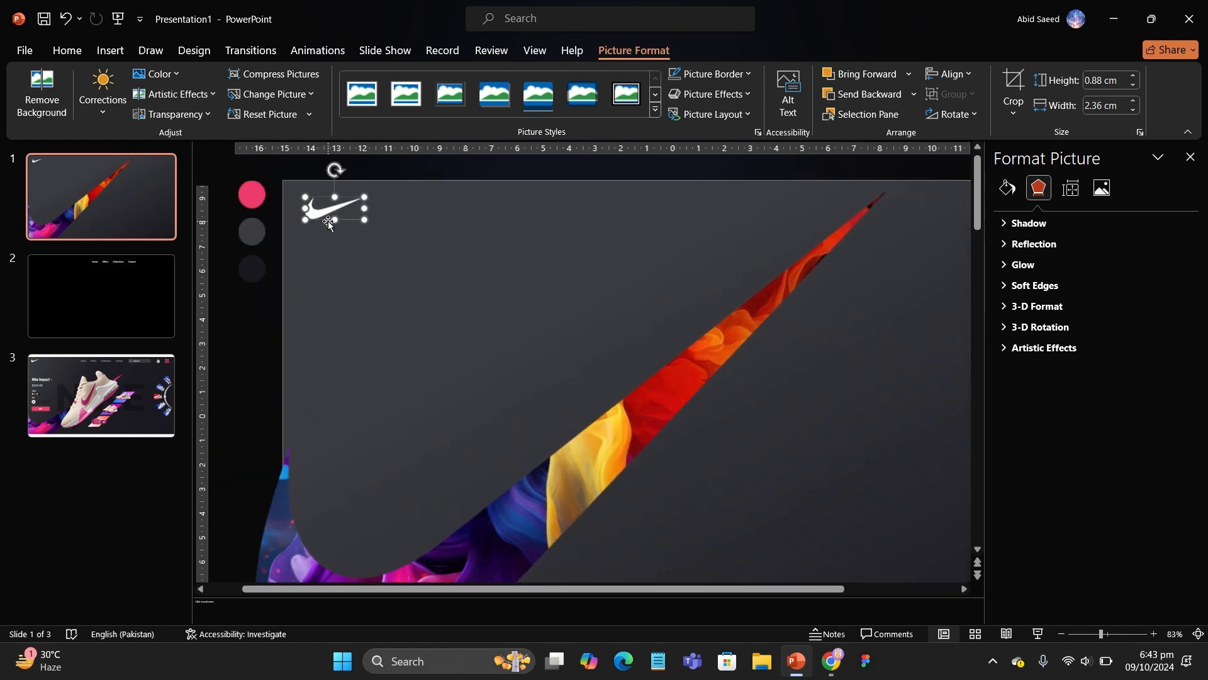
{"action": "left_click", "coordinate": [1190, 158]}
{"action": "left_click_drag", "start_coordinate": [443, 219], "coordinate": [431, 214]}
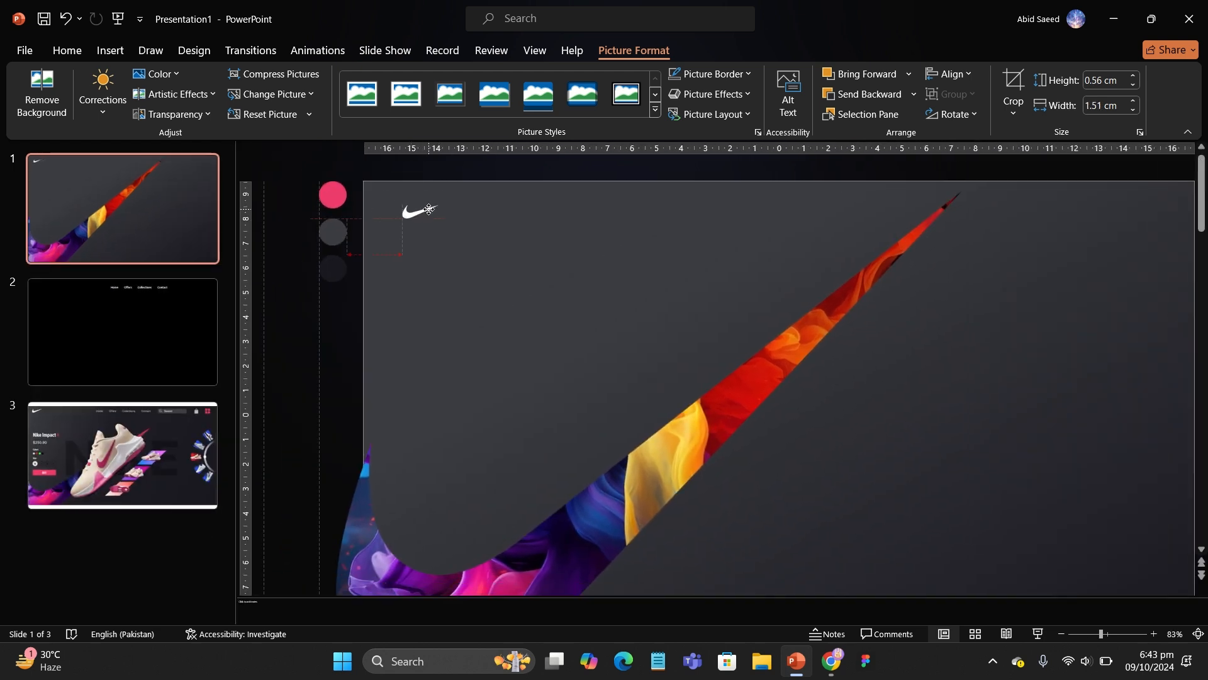
{"action": "scroll", "coordinate": [549, 352], "scroll_direction": "down", "scroll_amount": 2}
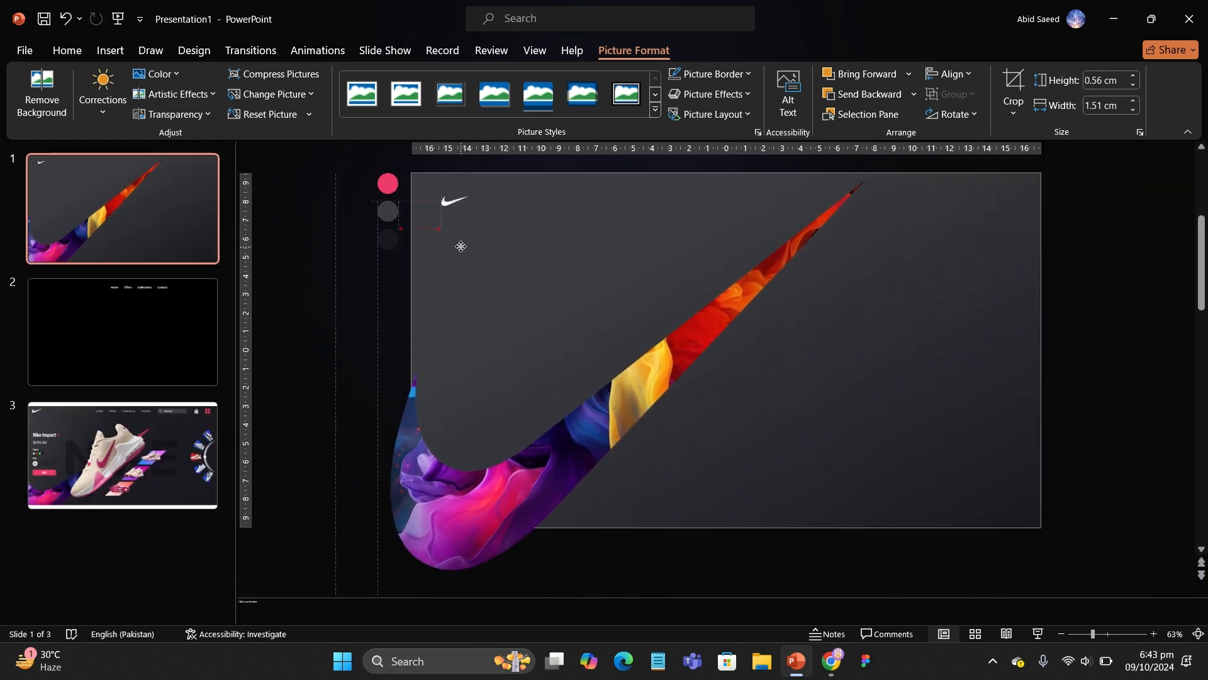
{"action": "left_click", "coordinate": [564, 272]}
{"action": "scroll", "coordinate": [564, 272], "scroll_direction": "down", "scroll_amount": 1}
Insert the bag (2) and menu (2) icons and place them small, side by side, in the slide's upper-right corner
{"action": "left_click", "coordinate": [110, 51]}
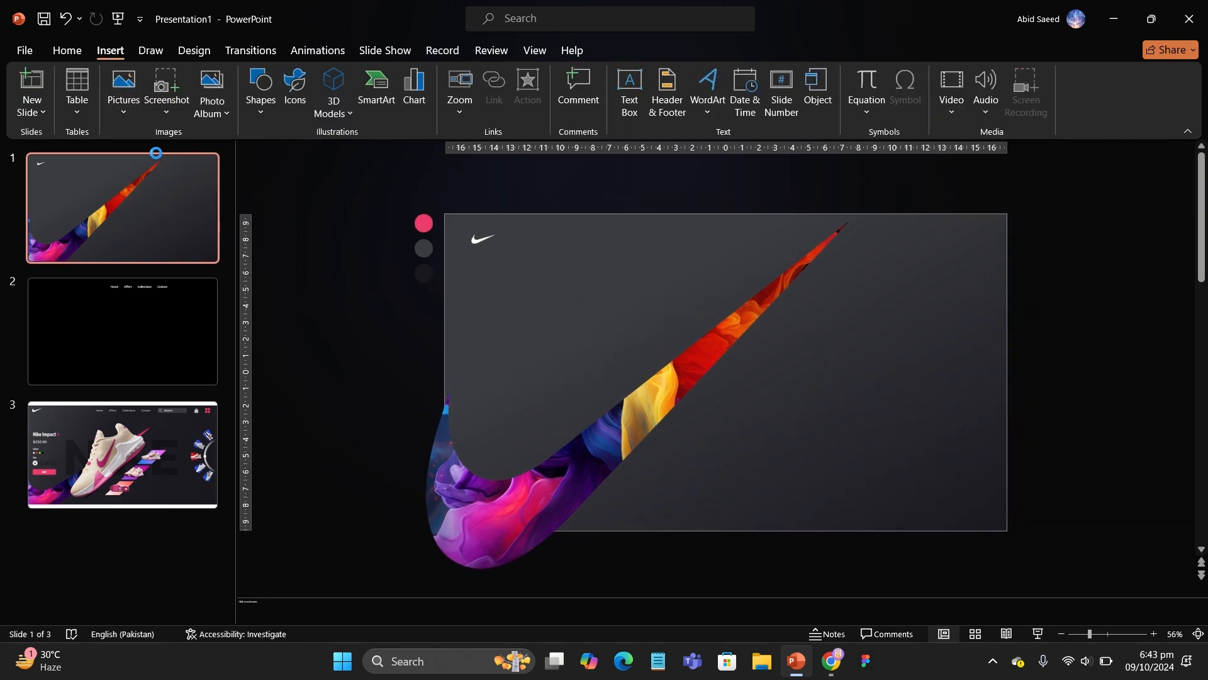
{"action": "left_click", "coordinate": [572, 138]}
{"action": "left_click", "coordinate": [480, 139], "text": "ctrl"}
{"action": "left_click", "coordinate": [464, 348]}
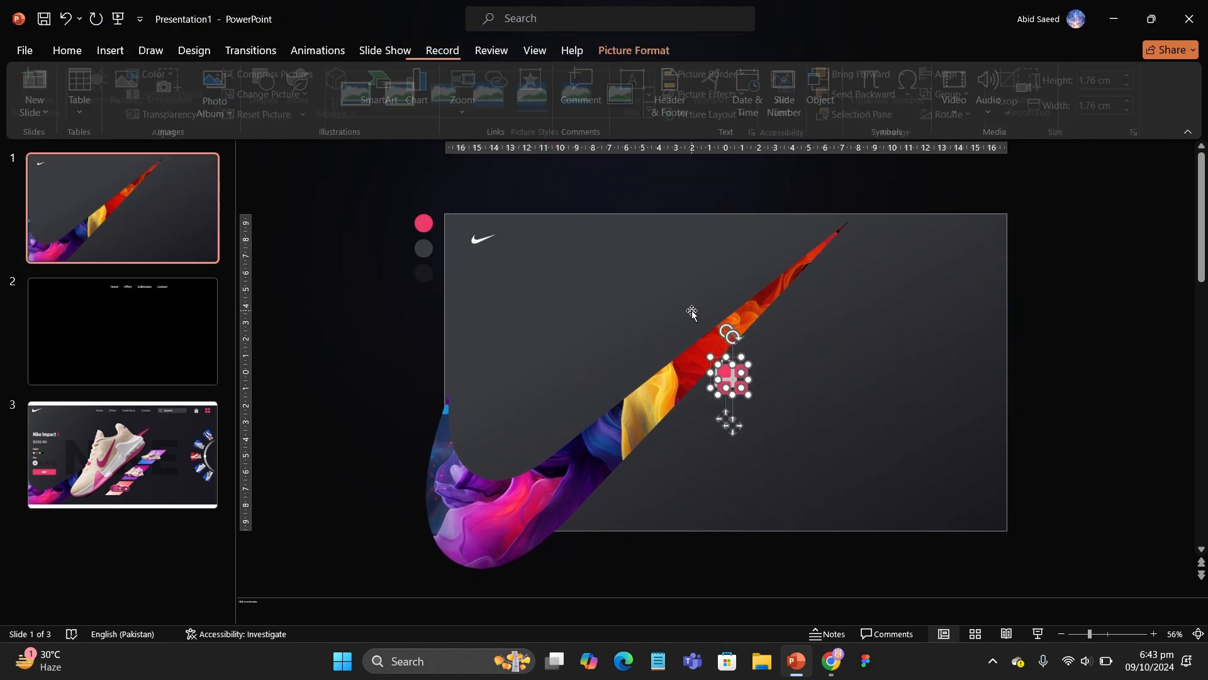
{"action": "left_click_drag", "start_coordinate": [731, 373], "coordinate": [997, 279]}
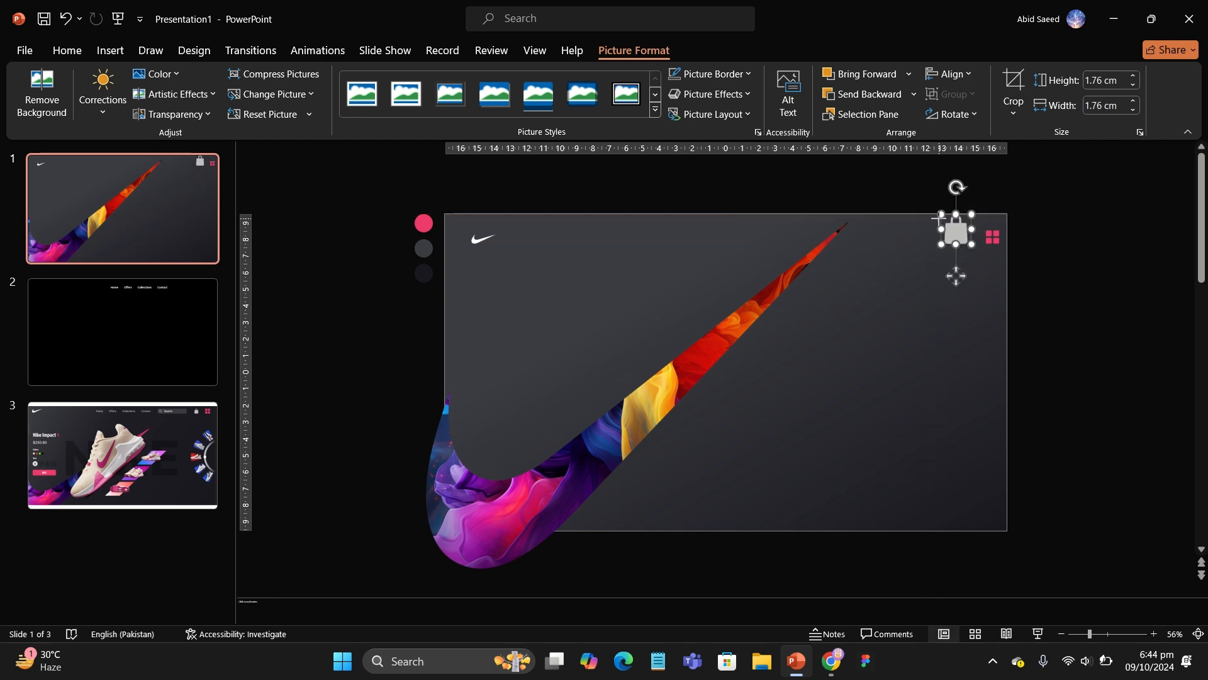
{"action": "left_click", "coordinate": [983, 303]}
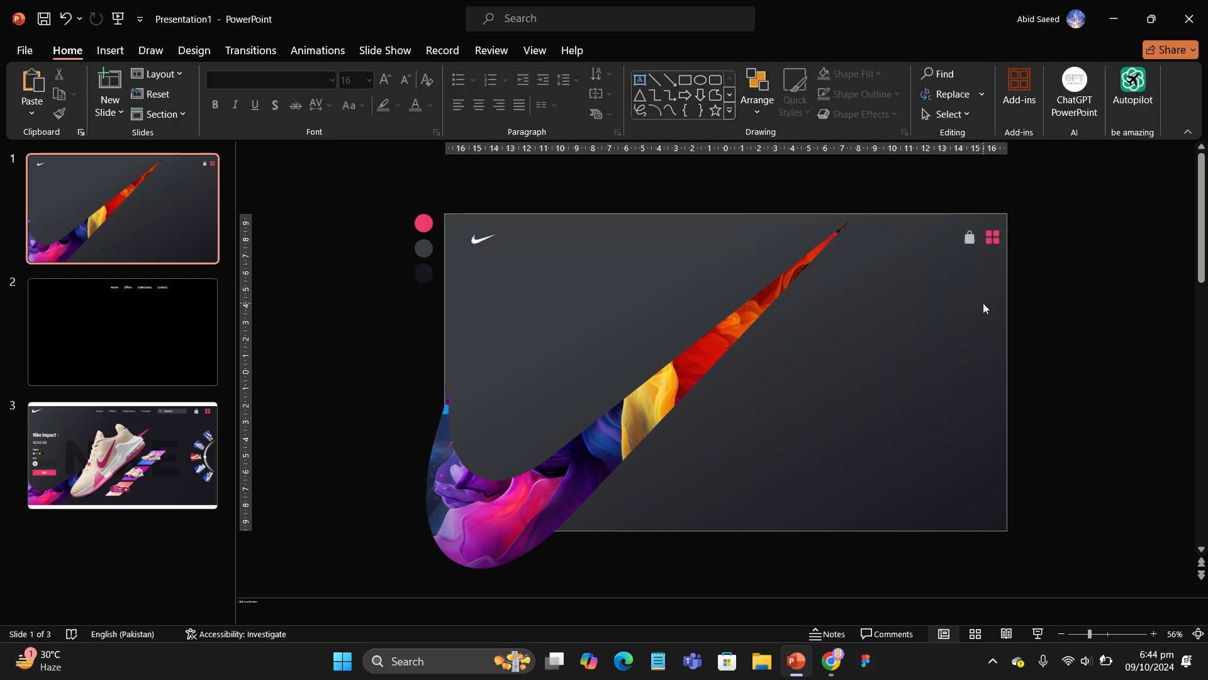
Draw a rounded rectangle about 4.95 × 0.91 cm just left of the bag icon and remove its outline
{"action": "scroll", "coordinate": [983, 303], "scroll_direction": "up", "scroll_amount": 2}
{"action": "left_click", "coordinate": [110, 50]}
{"action": "left_click", "coordinate": [260, 94]}
{"action": "left_click", "coordinate": [332, 158]}
{"action": "left_click_drag", "start_coordinate": [919, 190], "coordinate": [1026, 207]}
{"action": "left_click_drag", "start_coordinate": [971, 189], "coordinate": [924, 187]}
{"action": "left_click", "coordinate": [459, 308]}
Fill the rounded search bar with a lighter shade of black from the theme colours so it stands out as grey
{"action": "left_click", "coordinate": [432, 72]}
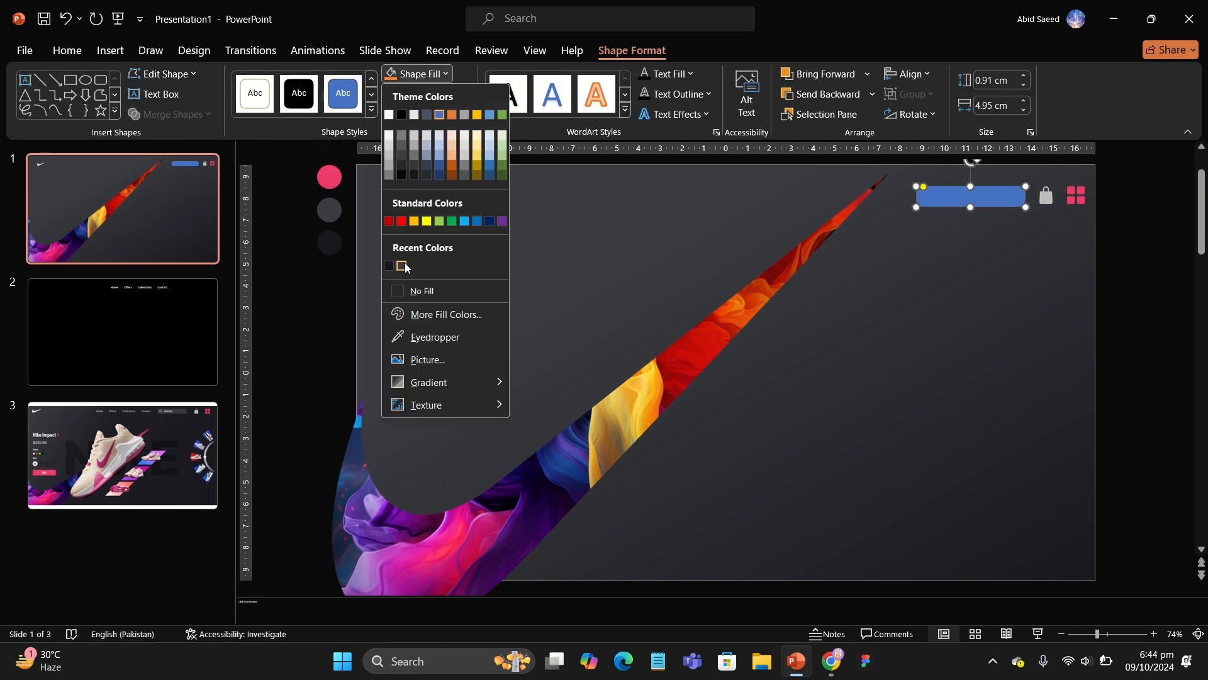
{"action": "left_click", "coordinate": [402, 265]}
{"action": "left_click", "coordinate": [432, 73]}
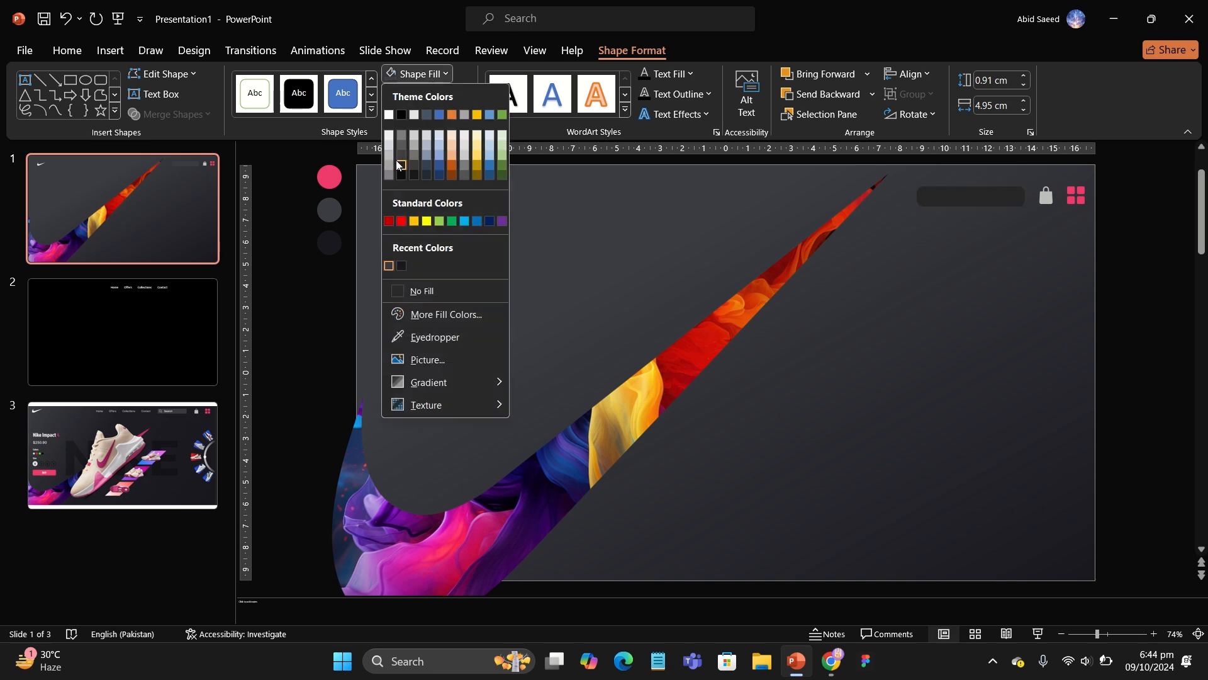
{"action": "left_click", "coordinate": [402, 147]}
{"action": "left_click", "coordinate": [459, 237]}
{"action": "scroll", "coordinate": [469, 220], "scroll_direction": "down", "scroll_amount": 2}
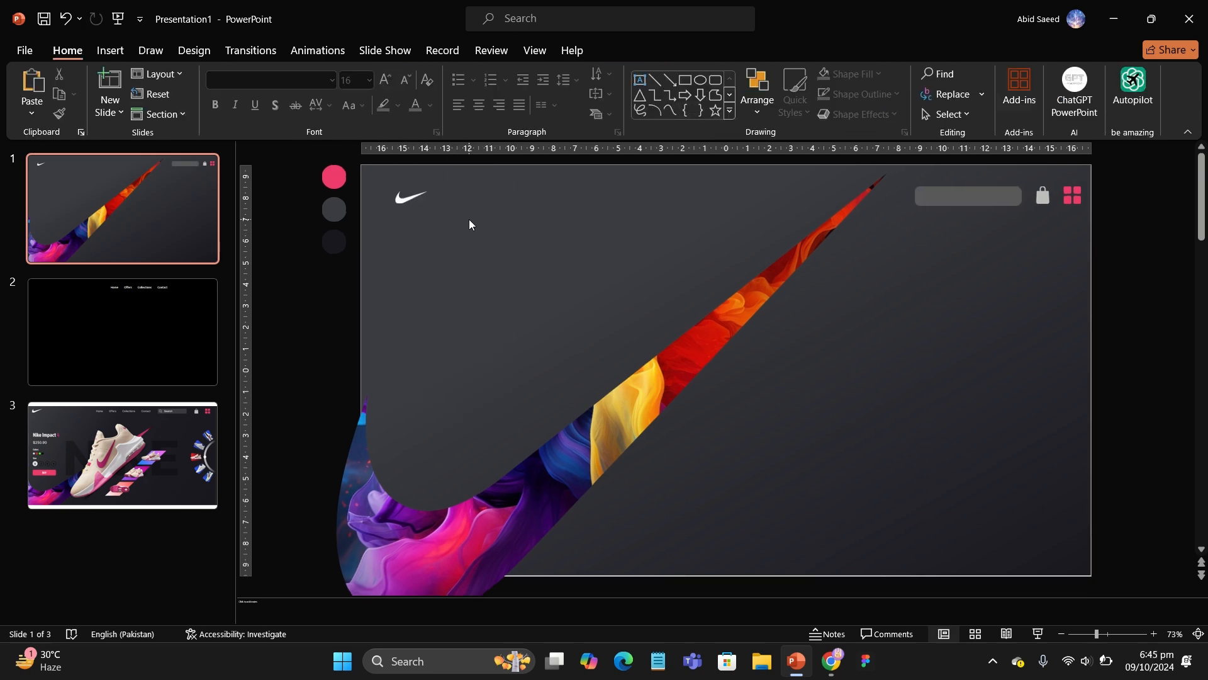
Insert the search (2) icon, shrink it and place it inside the left end of the search bar
{"action": "left_click", "coordinate": [110, 54]}
{"action": "left_click", "coordinate": [125, 94]}
{"action": "left_click", "coordinate": [154, 161]}
{"action": "double_click", "coordinate": [448, 123]}
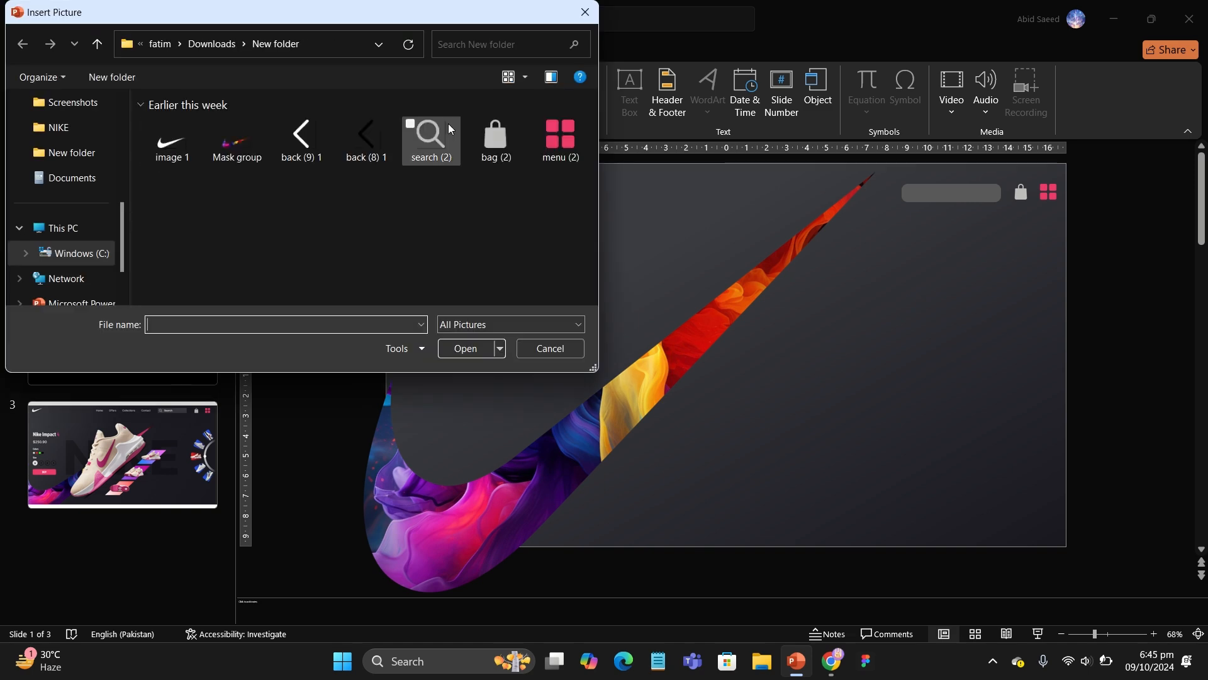
{"action": "left_click_drag", "start_coordinate": [746, 376], "coordinate": [720, 377]}
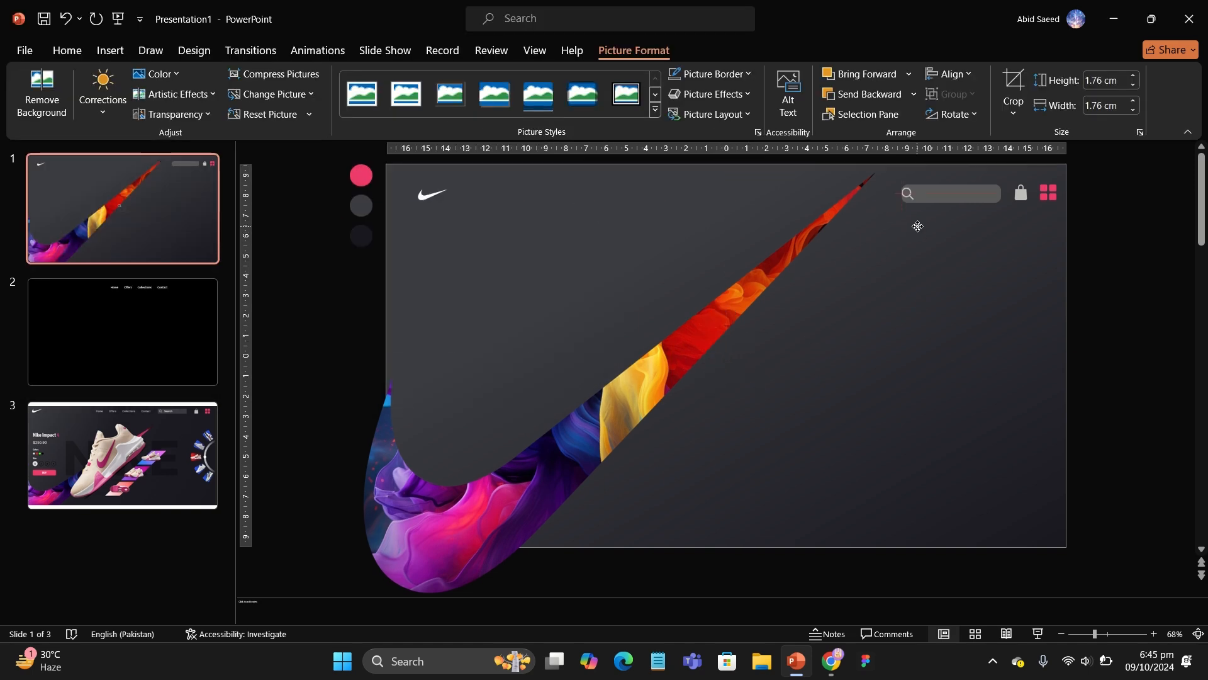
{"action": "left_click", "coordinate": [970, 253]}
Add a text box reading "Search" on the search bar beside the magnifier icon
{"action": "left_click", "coordinate": [110, 51]}
{"action": "left_click", "coordinate": [628, 96]}
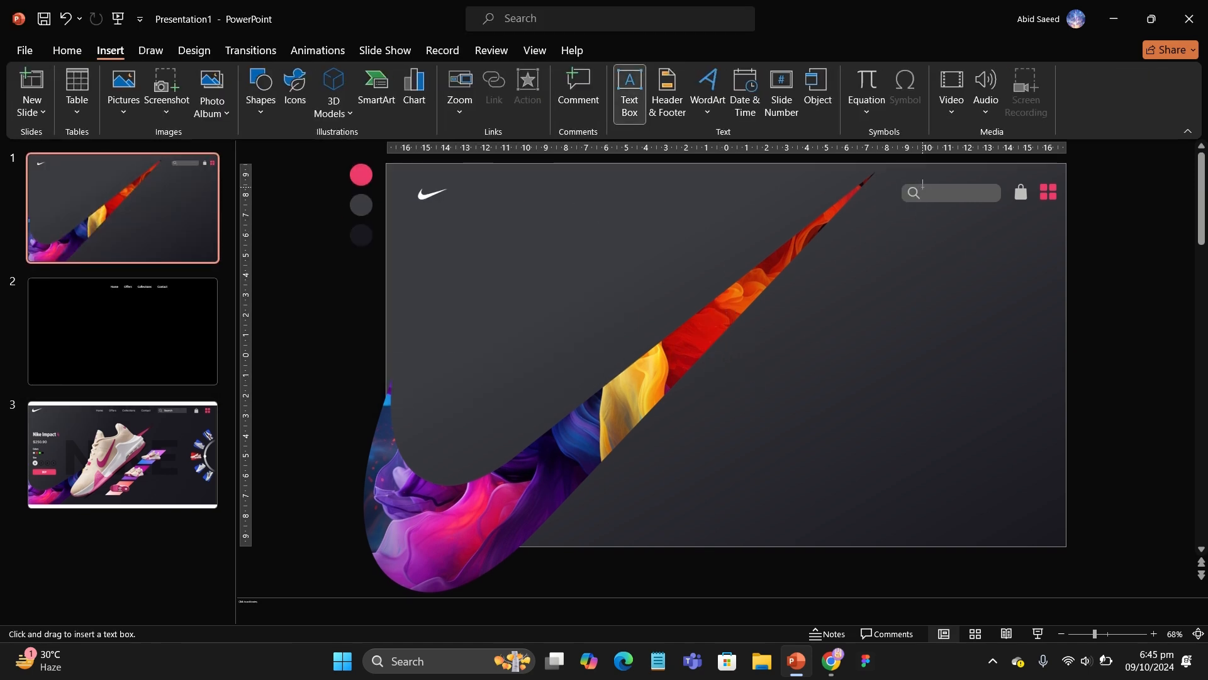
{"action": "left_click_drag", "start_coordinate": [987, 197], "coordinate": [987, 197]}
{"action": "type", "text": "Search"}
{"action": "left_click", "coordinate": [979, 208]}
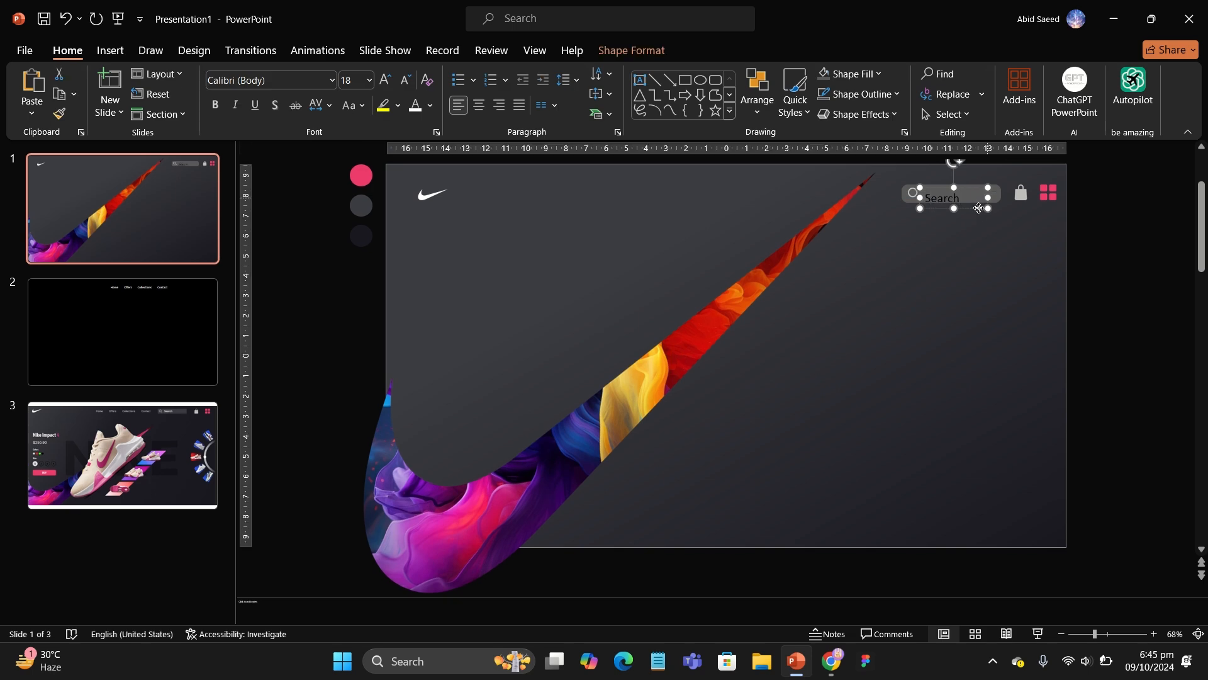
Format the "Search" text in white Aptos and centre it vertically within the search bar
{"action": "left_click", "coordinate": [330, 85]}
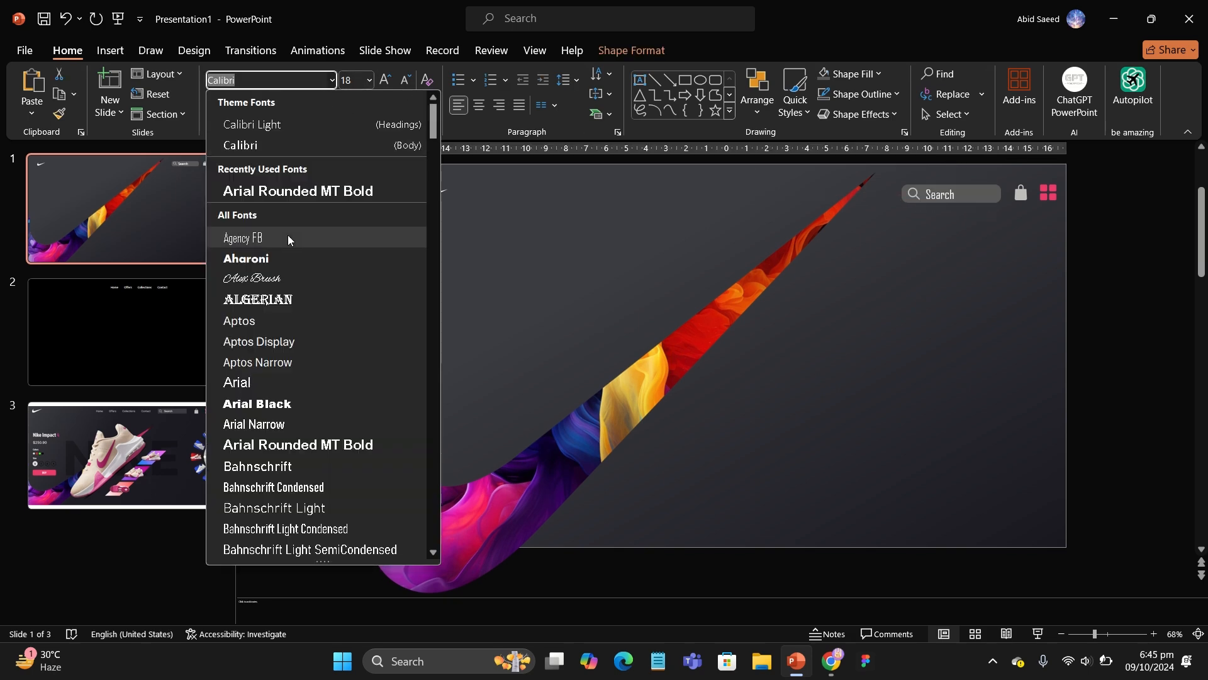
{"action": "left_click", "coordinate": [243, 320]}
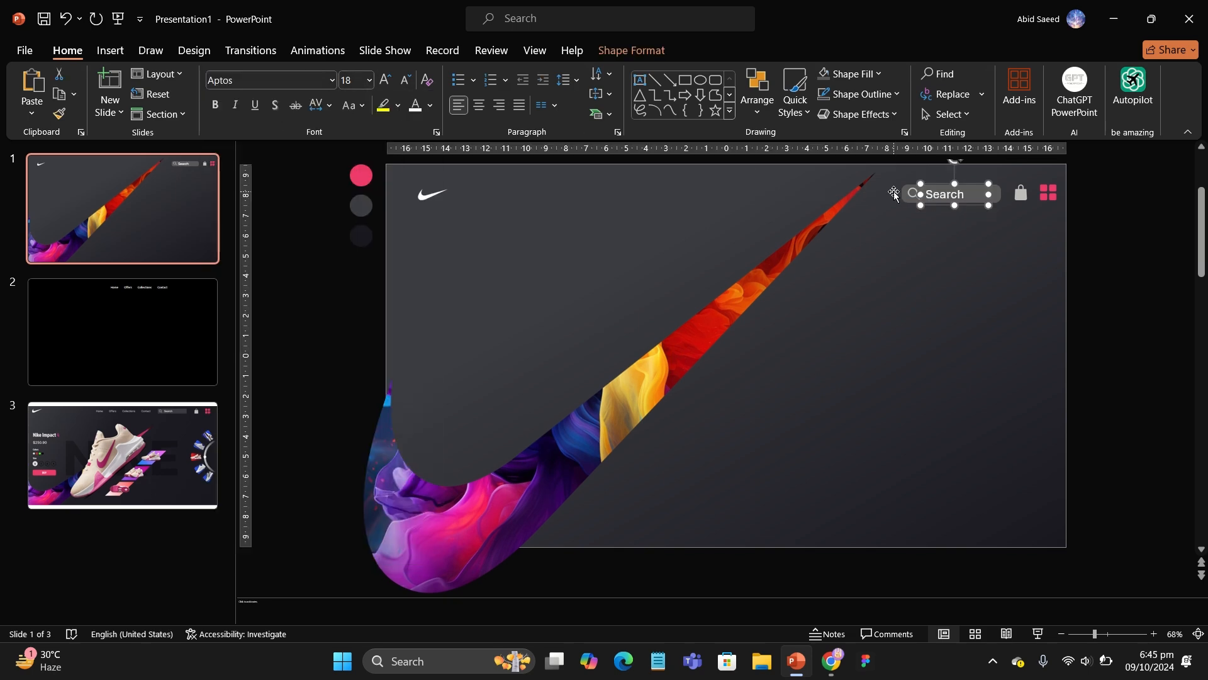
{"action": "left_click", "coordinate": [455, 312]}
{"action": "scroll", "coordinate": [455, 312], "scroll_direction": "down", "scroll_amount": 1}
{"action": "left_click", "coordinate": [927, 191]}
{"action": "left_click_drag", "start_coordinate": [928, 182], "coordinate": [925, 182]}
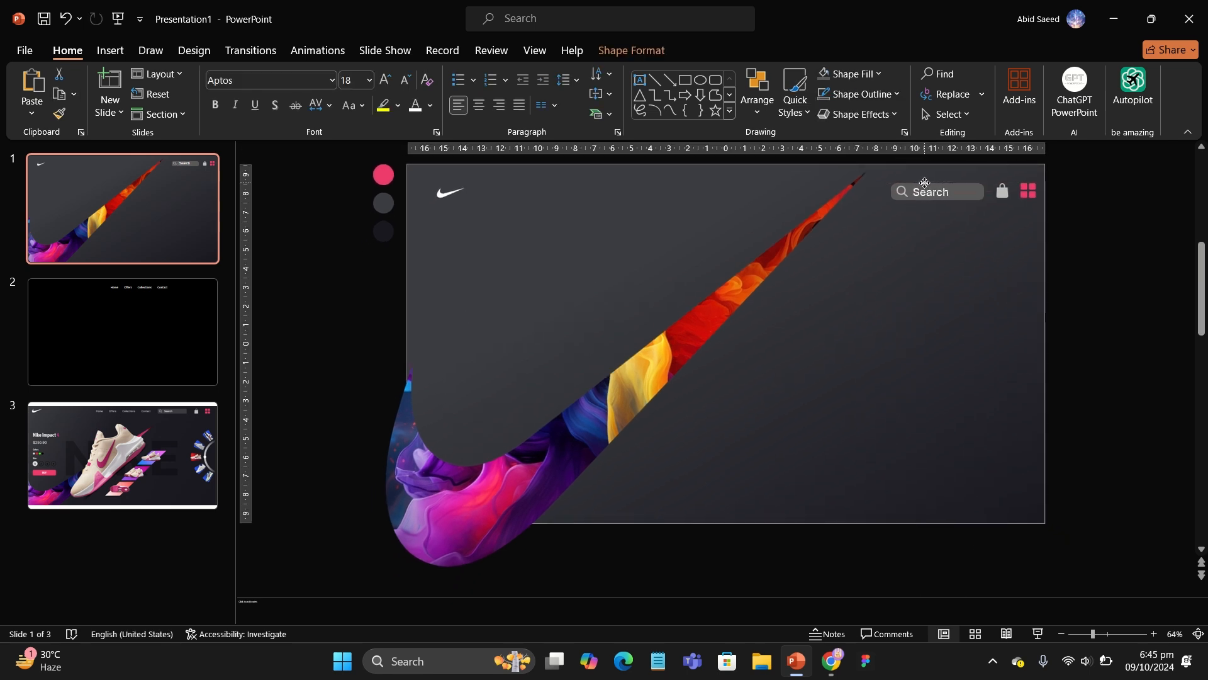
{"action": "left_click", "coordinate": [617, 247]}
Scale down the multicoloured swoosh from its upper-right corner so its tip ends below the header row
{"action": "scroll", "coordinate": [617, 246], "scroll_direction": "up", "scroll_amount": 3}
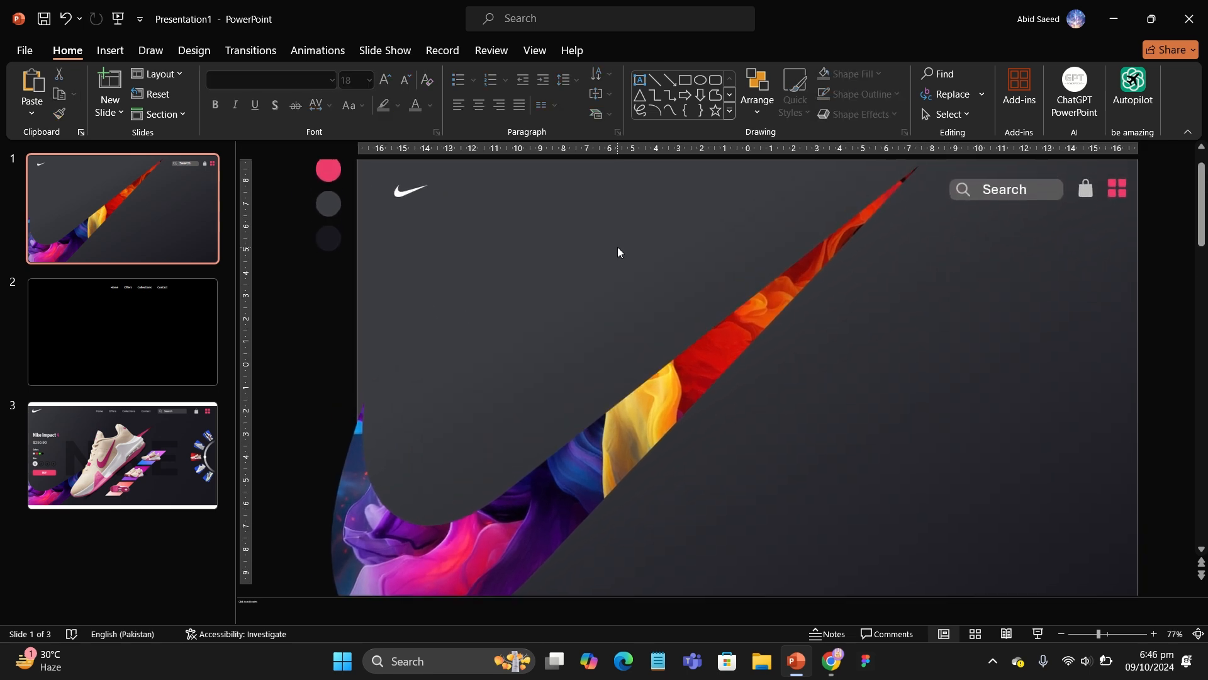
{"action": "scroll", "coordinate": [617, 246], "scroll_direction": "down", "scroll_amount": 3}
{"action": "left_click", "coordinate": [687, 368]}
{"action": "left_click", "coordinate": [874, 166]}
{"action": "scroll", "coordinate": [768, 279], "scroll_direction": "down", "scroll_amount": 1}
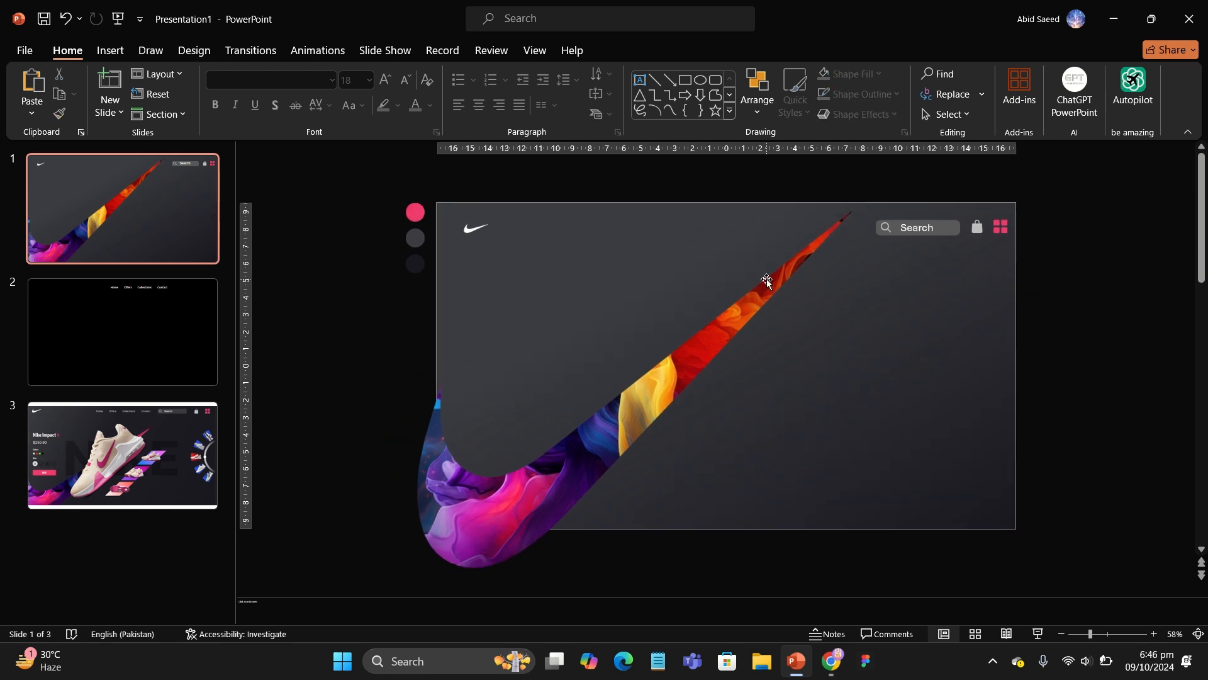
{"action": "left_click", "coordinate": [769, 281]}
{"action": "left_click_drag", "start_coordinate": [856, 197], "coordinate": [796, 262]}
{"action": "left_click", "coordinate": [405, 318]}
Copy the Home, Offers, Collections and Contact labels from slide 2 to slide 1 and align them left of the search bar
{"action": "left_click", "coordinate": [151, 332]}
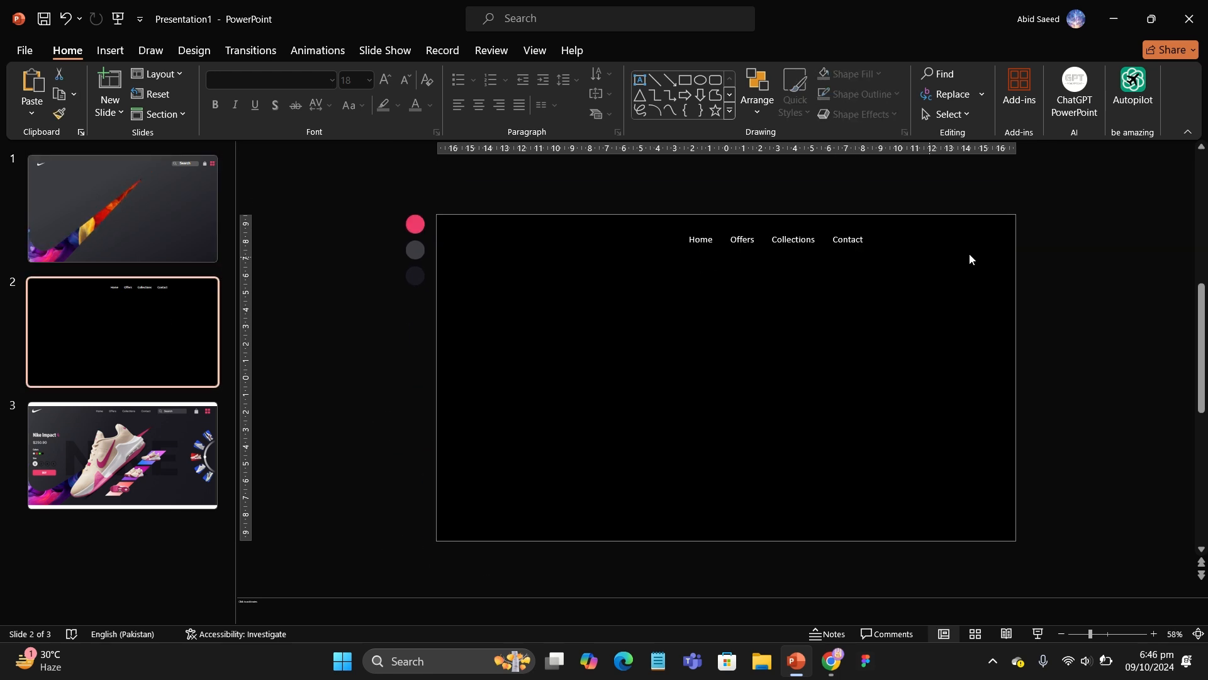
{"action": "left_click_drag", "start_coordinate": [970, 254], "coordinate": [629, 196]}
{"action": "key", "text": "ctrl+c"}
{"action": "left_click", "coordinate": [144, 209]}
{"action": "key", "text": "ctrl+v"}
{"action": "left_click_drag", "start_coordinate": [717, 237], "coordinate": [713, 237]}
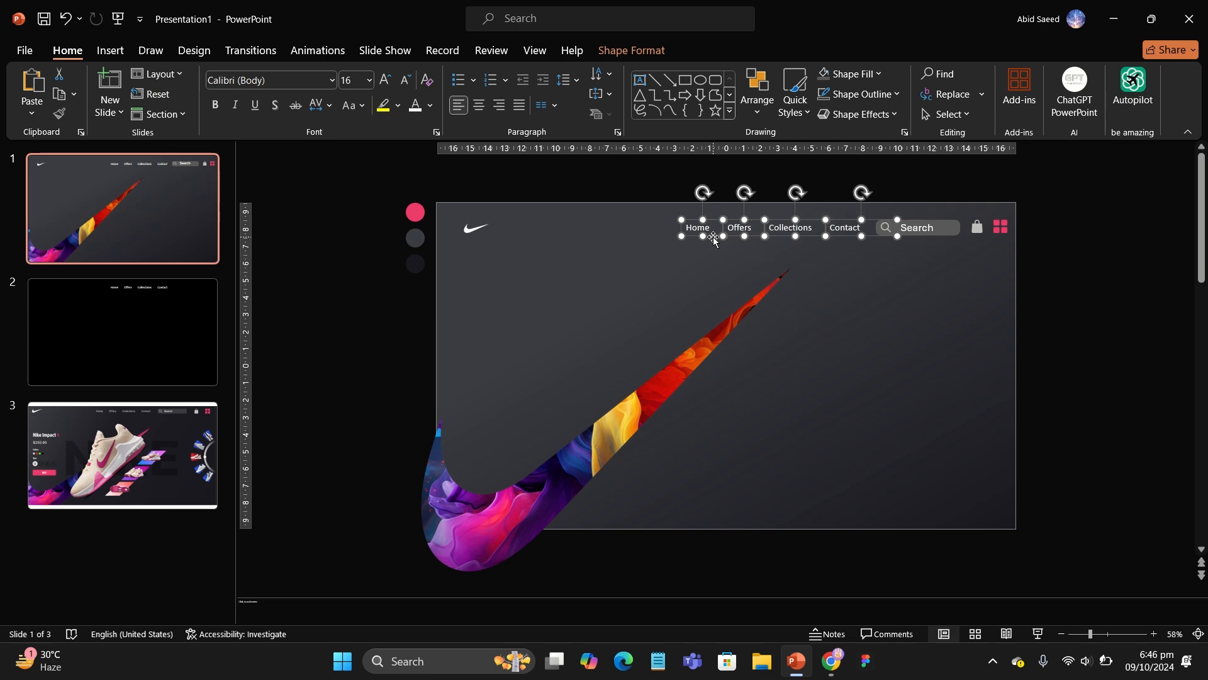
{"action": "scroll", "coordinate": [697, 252], "scroll_direction": "up", "scroll_amount": 3}
{"action": "left_click", "coordinate": [698, 252]}
{"action": "scroll", "coordinate": [697, 251], "scroll_direction": "down", "scroll_amount": 3}
Add a wide text box across the middle of the slide reading "NIKE"
{"action": "left_click", "coordinate": [110, 51]}
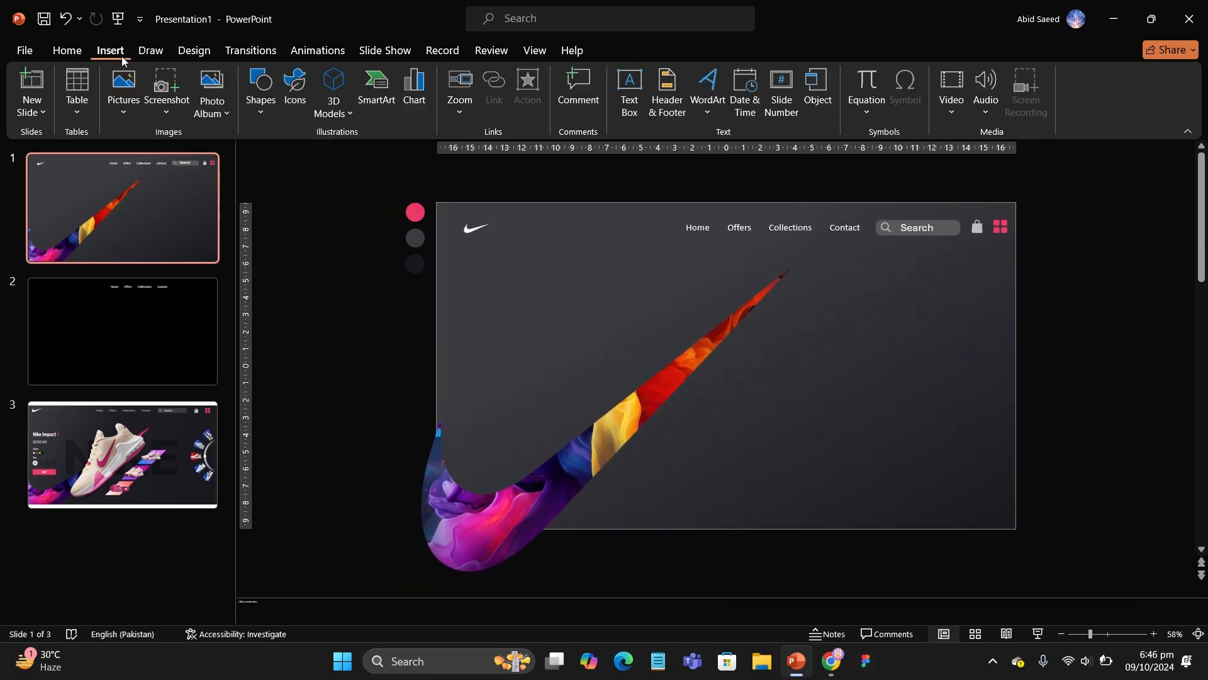
{"action": "left_click", "coordinate": [631, 94]}
{"action": "left_click_drag", "start_coordinate": [490, 315], "coordinate": [1027, 485]}
{"action": "type", "text": "NIKE"}
{"action": "left_click", "coordinate": [593, 333]}
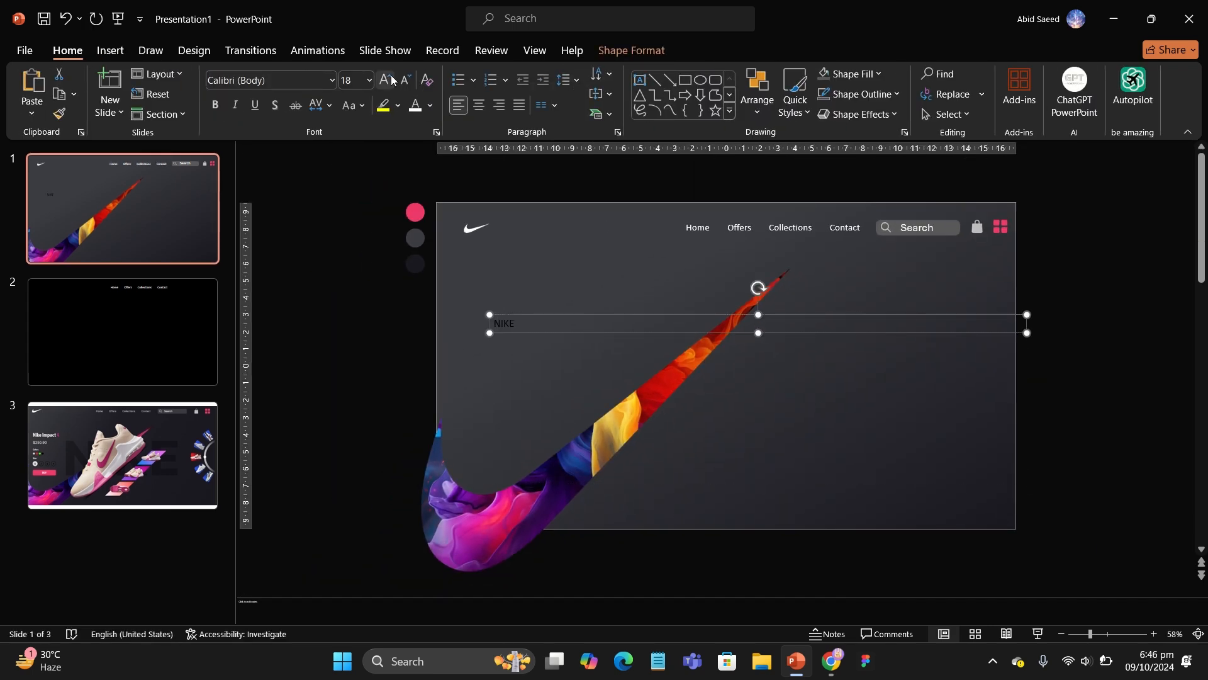
Enlarge the NIKE text to 239 pt and set its font to Arial Black
{"action": "left_click", "coordinate": [387, 80]}
{"action": "left_click", "coordinate": [387, 79]}
{"action": "left_click", "coordinate": [389, 80]}
{"action": "left_click", "coordinate": [389, 80]}
{"action": "left_click", "coordinate": [390, 80]}
{"action": "left_click", "coordinate": [390, 80]}
{"action": "left_click", "coordinate": [390, 80]}
{"action": "left_click", "coordinate": [332, 81]}
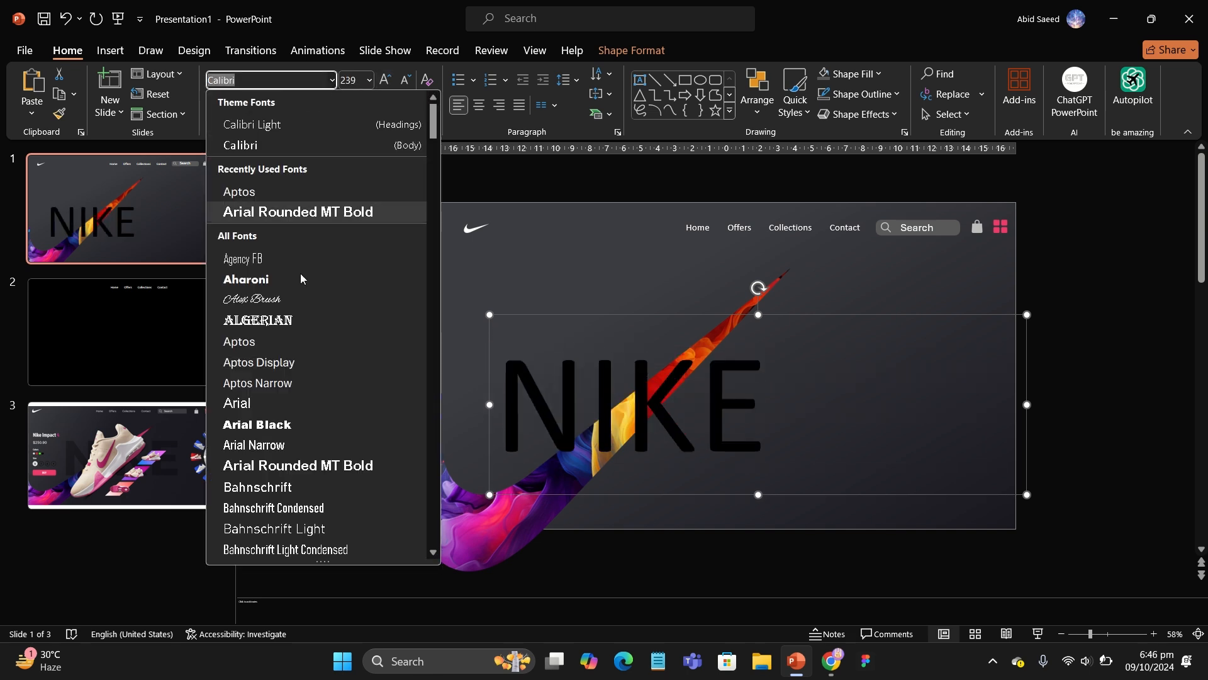
{"action": "left_click", "coordinate": [270, 425]}
Narrow the NIKE text box to fit the word and align it to the middle and centre of the slide
{"action": "left_click_drag", "start_coordinate": [629, 495], "coordinate": [662, 467]}
{"action": "left_click_drag", "start_coordinate": [1060, 377], "coordinate": [934, 377]}
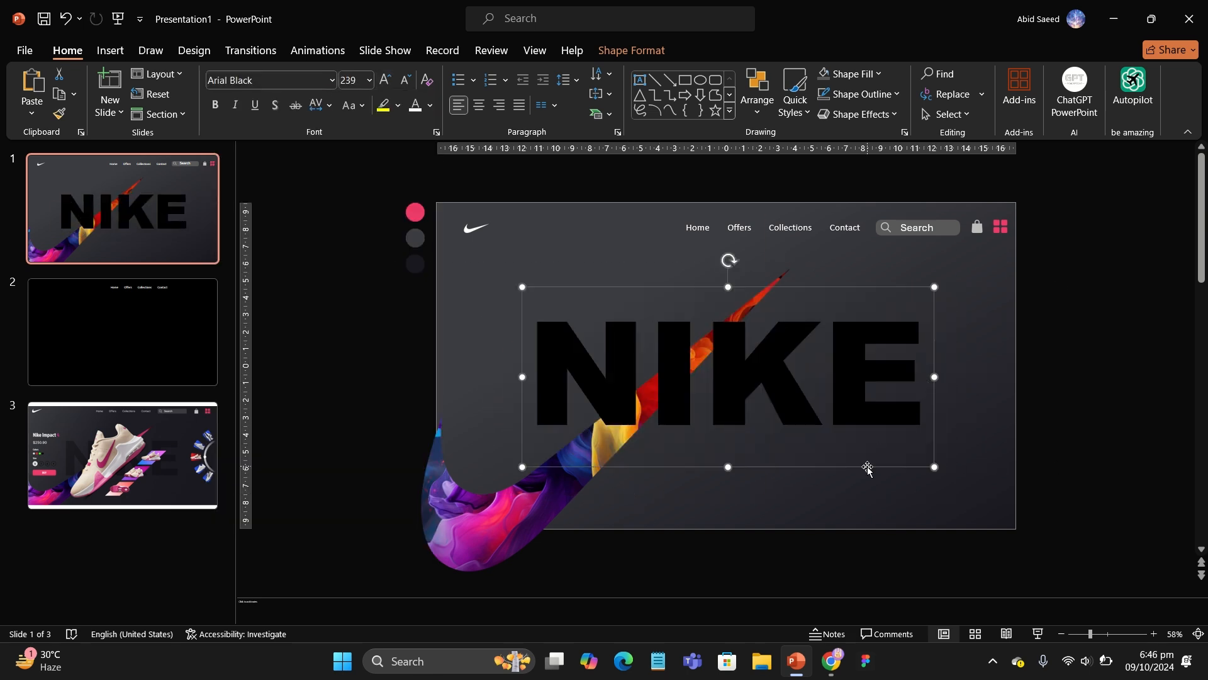
{"action": "left_click_drag", "start_coordinate": [868, 467], "coordinate": [868, 464]}
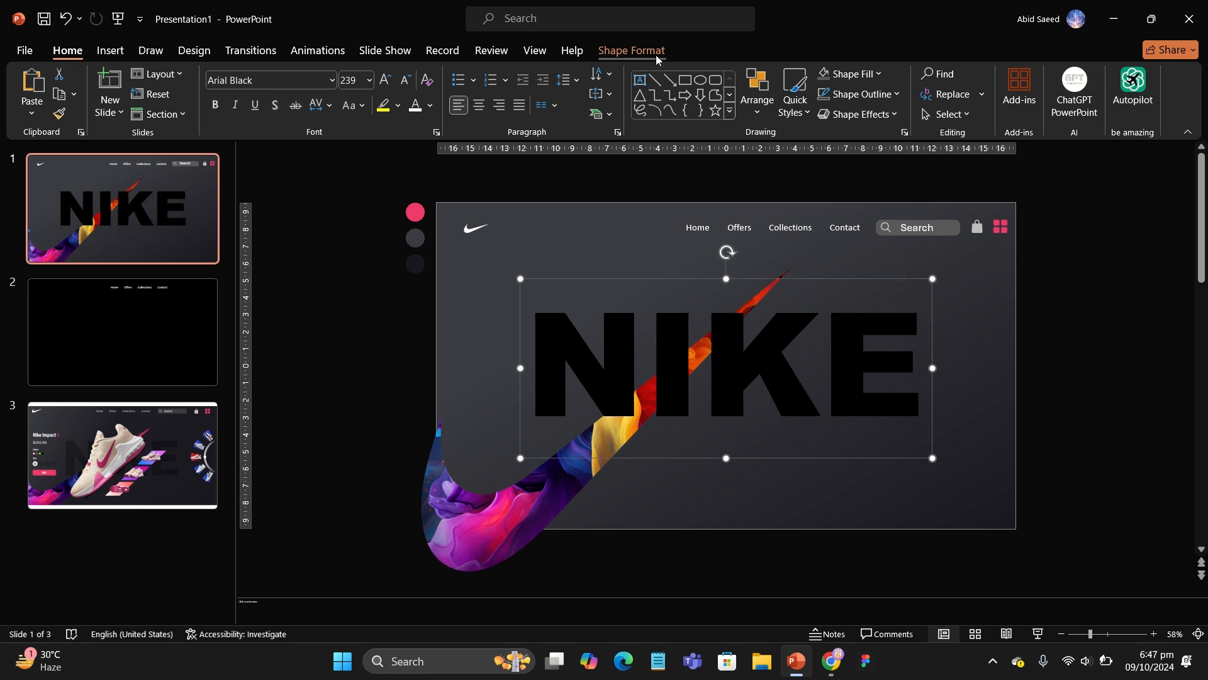
{"action": "left_click", "coordinate": [631, 50]}
{"action": "left_click", "coordinate": [909, 74]}
{"action": "left_click", "coordinate": [937, 187]}
{"action": "left_click", "coordinate": [909, 73]}
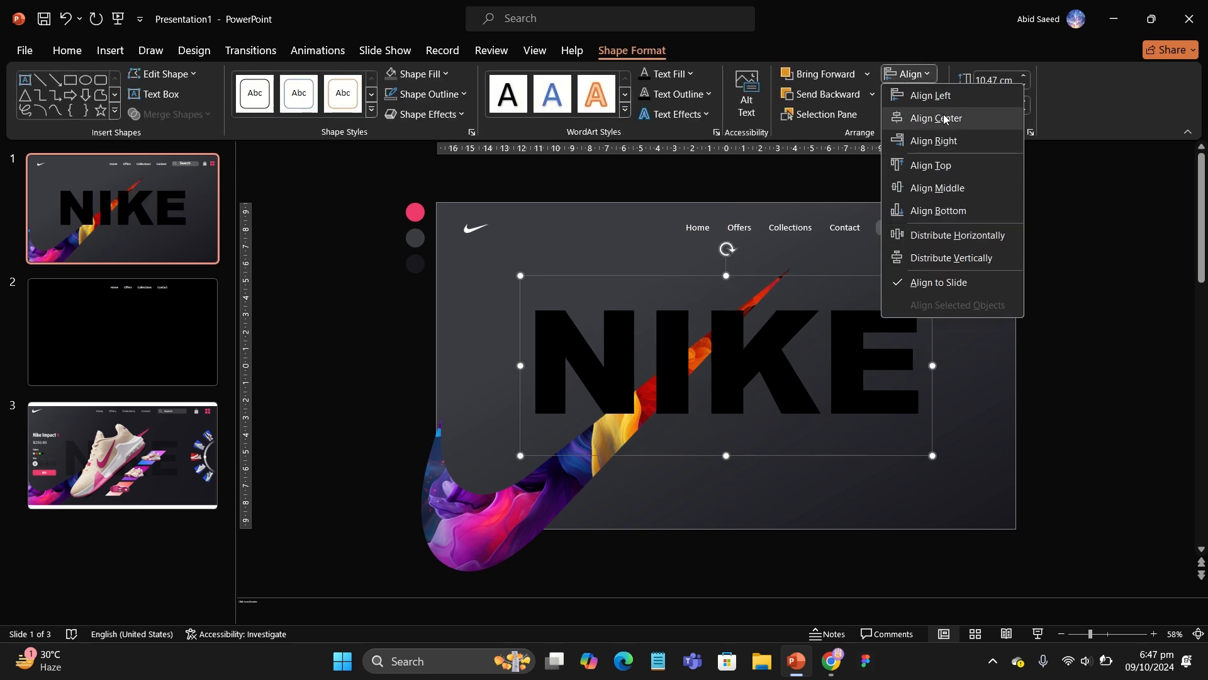
{"action": "left_click", "coordinate": [935, 118]}
Recolour the NIKE text with the Eyedropper, sampling the darkest colour circle beside the slide
{"action": "left_click", "coordinate": [691, 74]}
{"action": "left_click", "coordinate": [649, 261]}
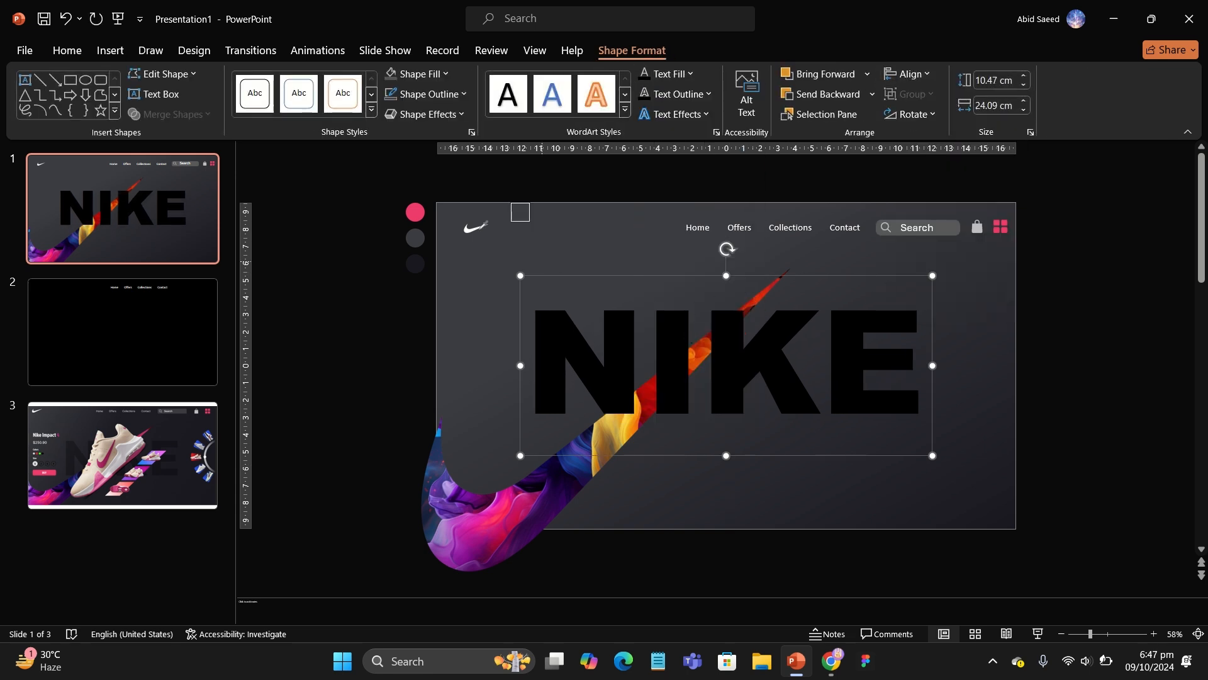
{"action": "left_click", "coordinate": [688, 75]}
{"action": "left_click", "coordinate": [696, 335]}
{"action": "left_click", "coordinate": [416, 263]}
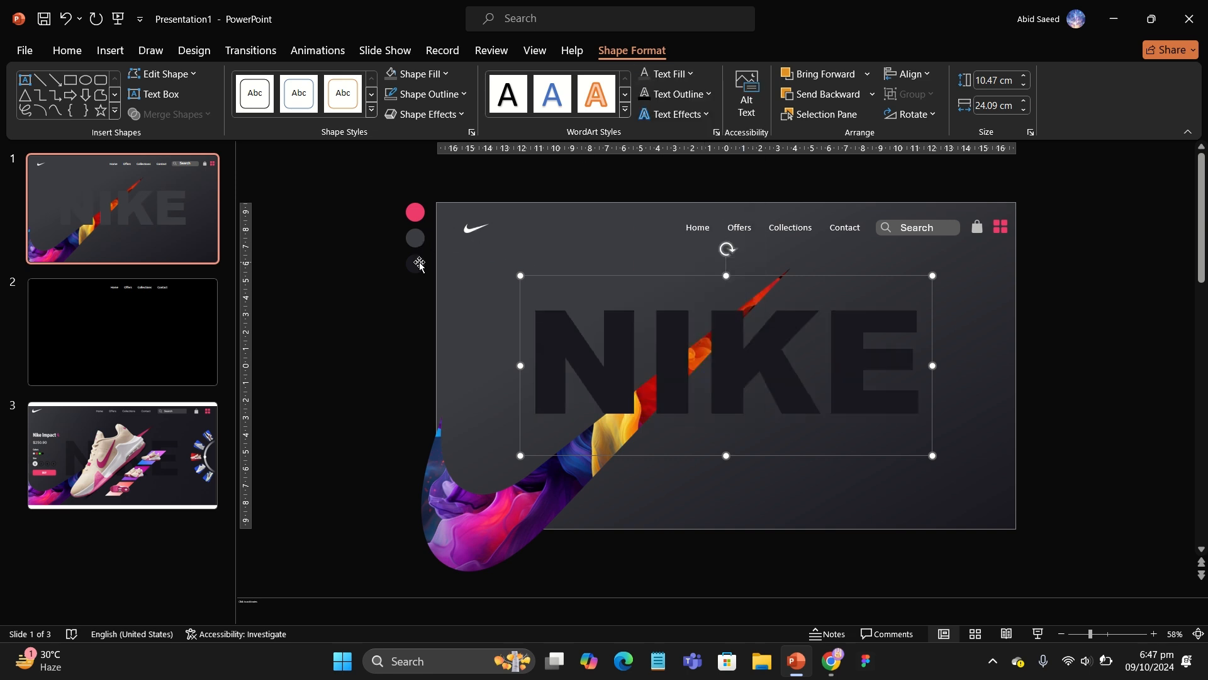
Send the NIKE text to the back, behind the multicoloured swoosh
{"action": "right_click", "coordinate": [604, 276]}
{"action": "left_click", "coordinate": [701, 421]}
{"action": "left_click", "coordinate": [372, 402]}
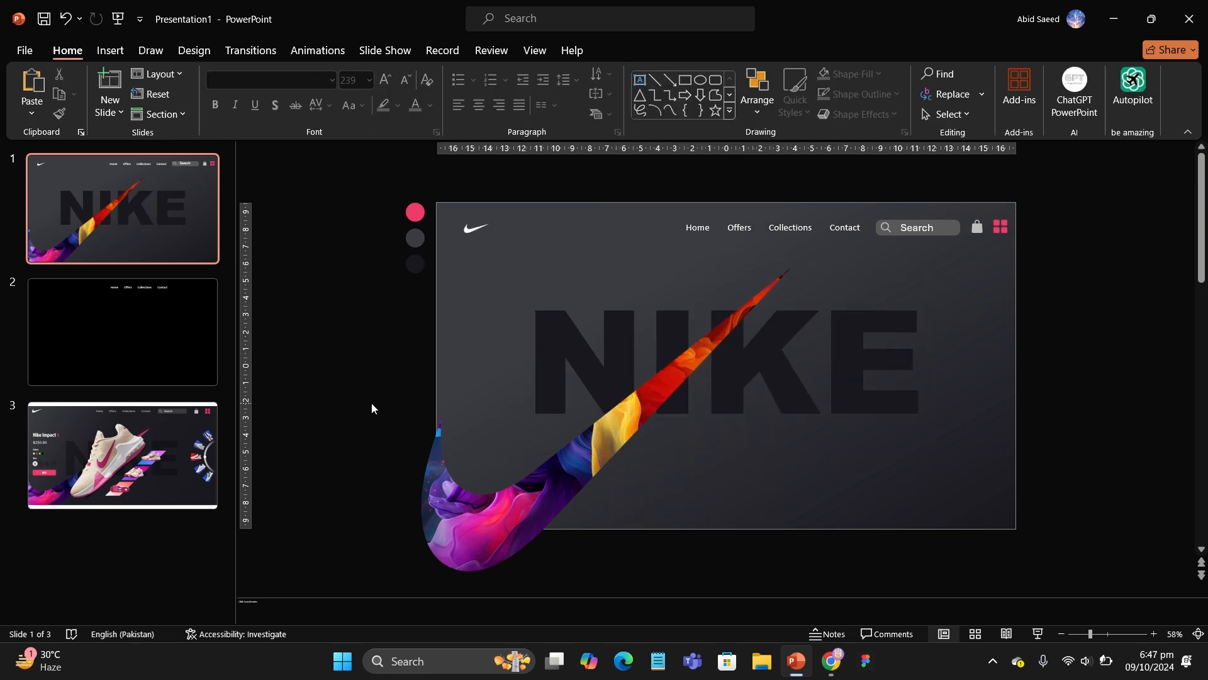
Start inserting pictures from this device and open the NIKE folder inside Downloads
{"action": "scroll", "coordinate": [371, 403], "scroll_direction": "up", "scroll_amount": 1}
{"action": "left_click", "coordinate": [110, 50]}
{"action": "left_click", "coordinate": [121, 94]}
{"action": "left_click", "coordinate": [145, 161]}
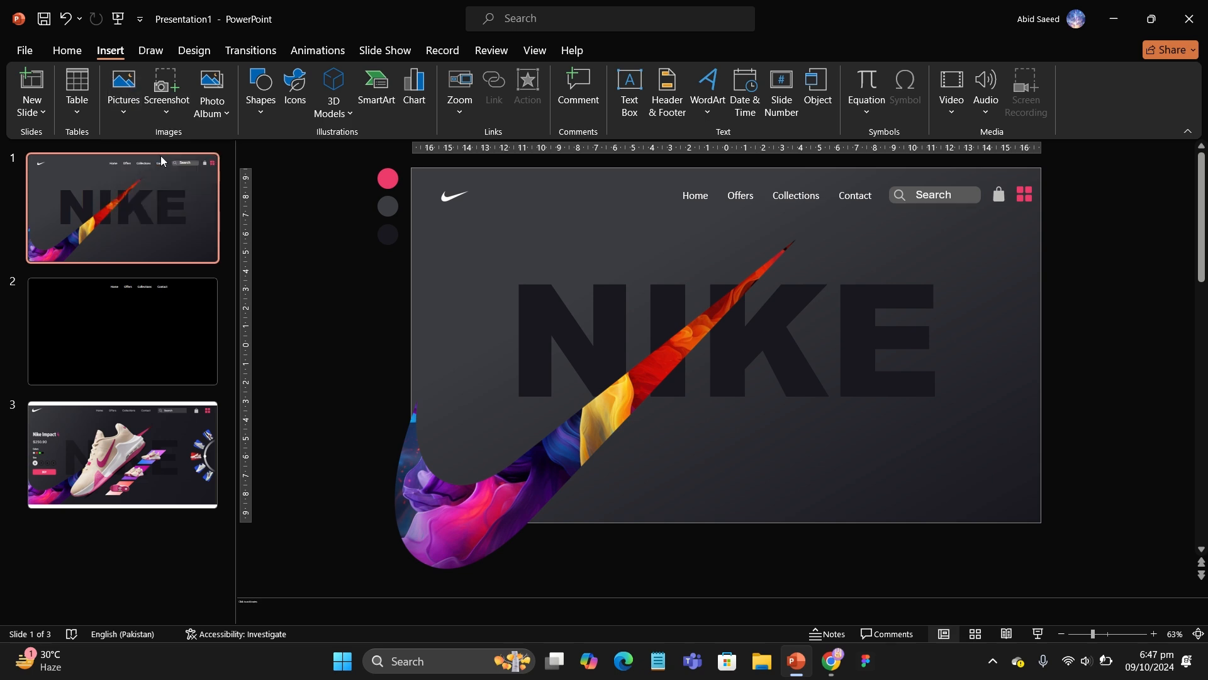
{"action": "left_click", "coordinate": [78, 252]}
{"action": "scroll", "coordinate": [57, 208], "scroll_direction": "up", "scroll_amount": 3}
{"action": "left_click", "coordinate": [68, 202]}
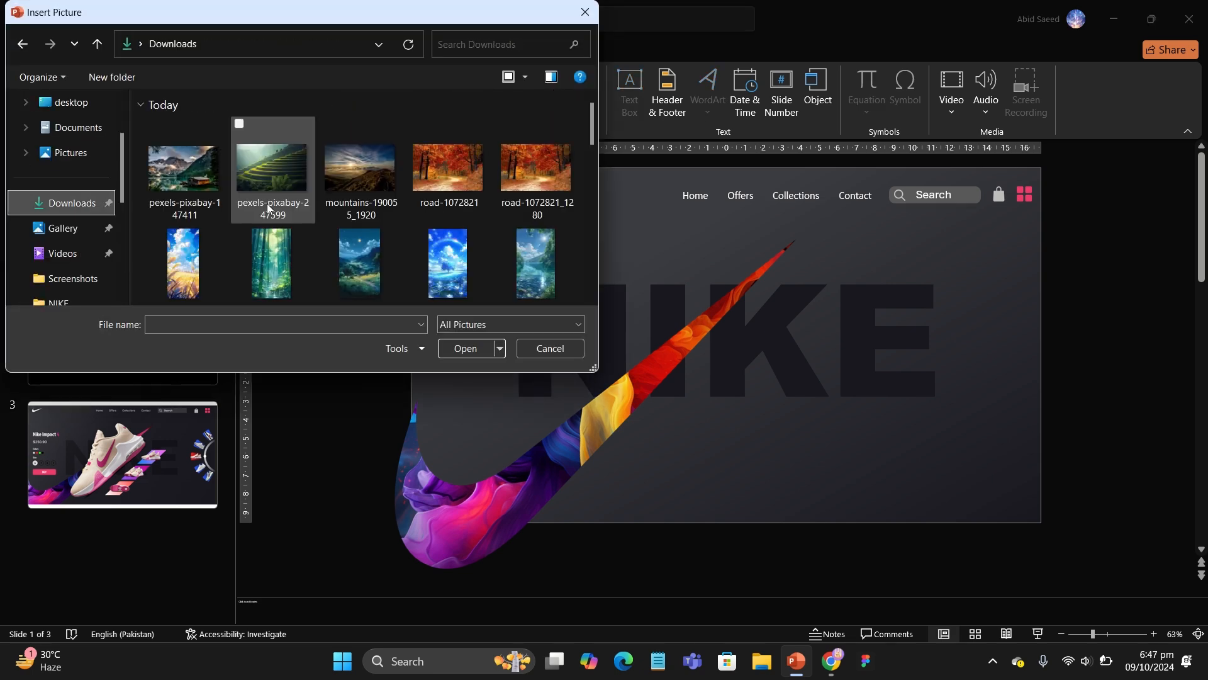
{"action": "scroll", "coordinate": [270, 208], "scroll_direction": "down", "scroll_amount": 15}
{"action": "double_click", "coordinate": [360, 211]}
{"action": "left_click", "coordinate": [19, 48]}
{"action": "double_click", "coordinate": [420, 200]}
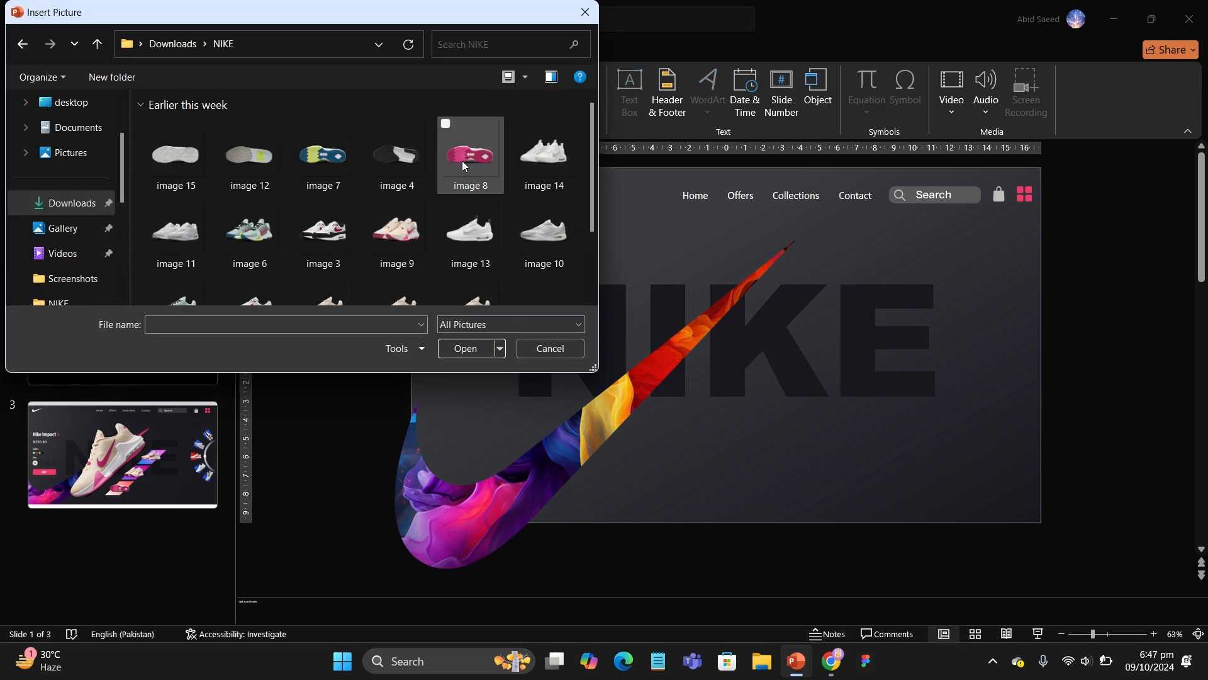
Insert five shoe pictures from the NIKE folder, among them image 1, image 2, image 5 and image 10
{"action": "left_click", "coordinate": [413, 214]}
{"action": "scroll", "coordinate": [413, 214], "scroll_direction": "down", "scroll_amount": 2}
{"action": "left_click", "coordinate": [326, 272]}
{"action": "left_click", "coordinate": [252, 268], "text": "ctrl"}
{"action": "left_click", "coordinate": [195, 274], "text": "ctrl"}
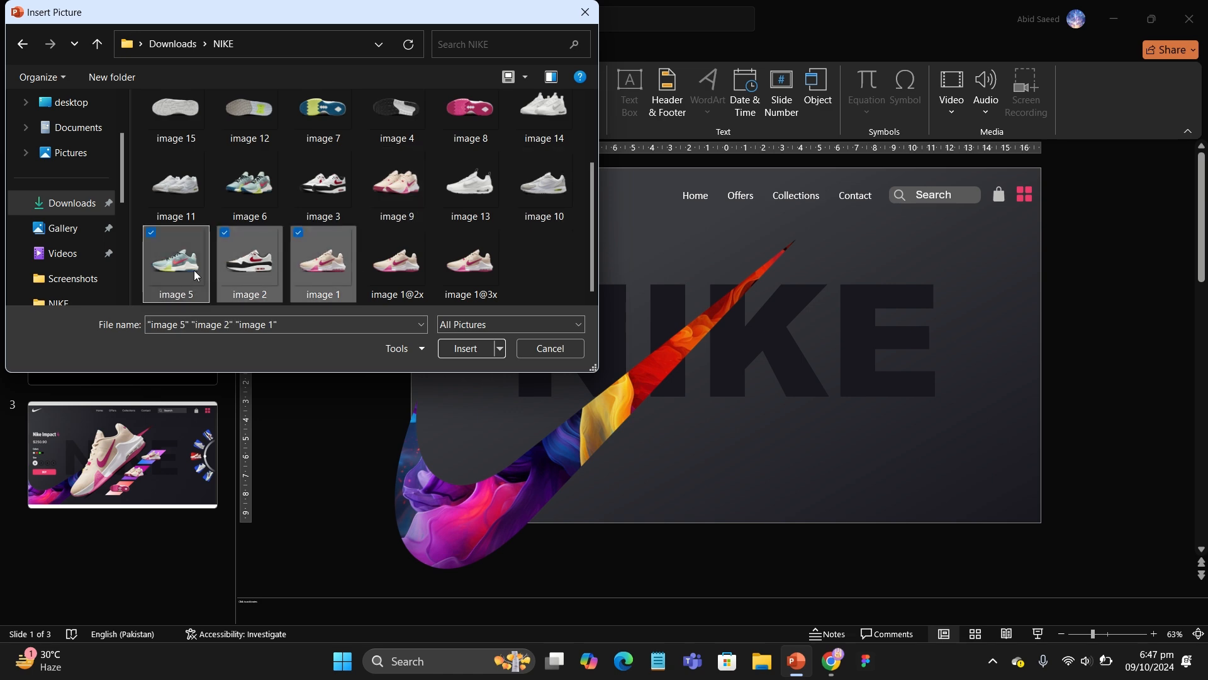
{"action": "left_click", "coordinate": [545, 185], "text": "ctrl"}
{"action": "left_click", "coordinate": [466, 348]}
{"action": "scroll", "coordinate": [569, 292], "scroll_direction": "down", "scroll_amount": 4}
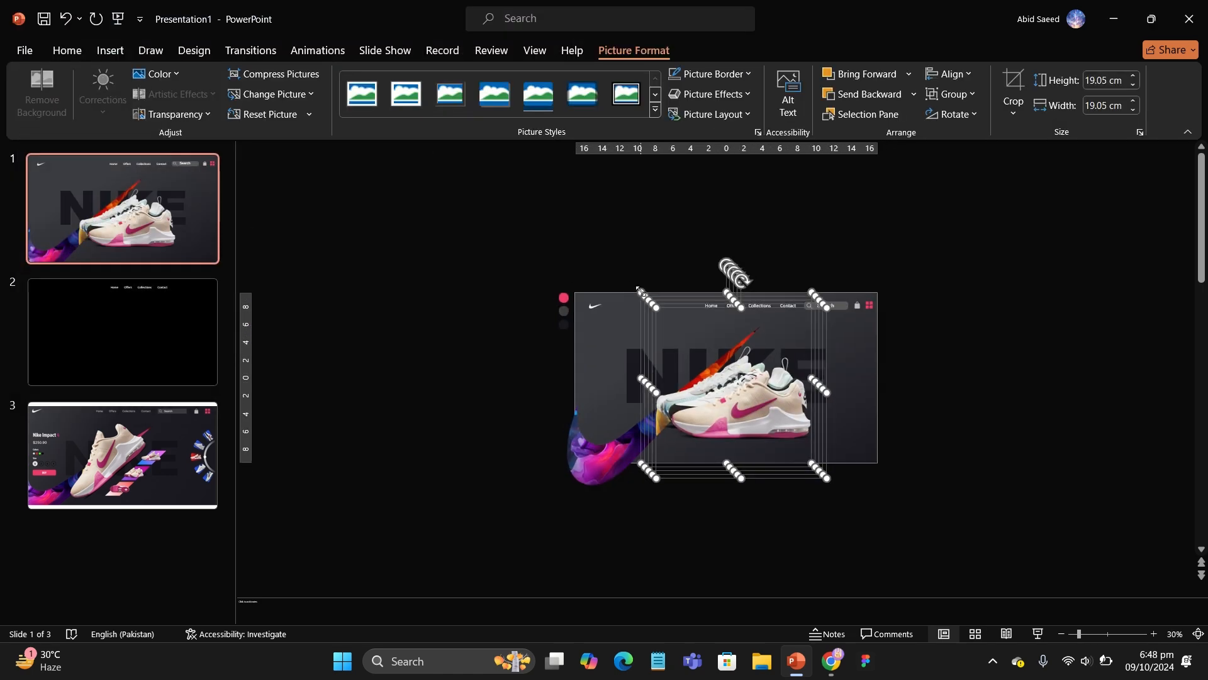
Unstack the inserted shoe pictures by moving them off the slide into the empty area below it
{"action": "left_click", "coordinate": [871, 333]}
{"action": "left_click_drag", "start_coordinate": [762, 406], "coordinate": [759, 539]}
{"action": "scroll", "coordinate": [568, 492], "scroll_direction": "down", "scroll_amount": 1}
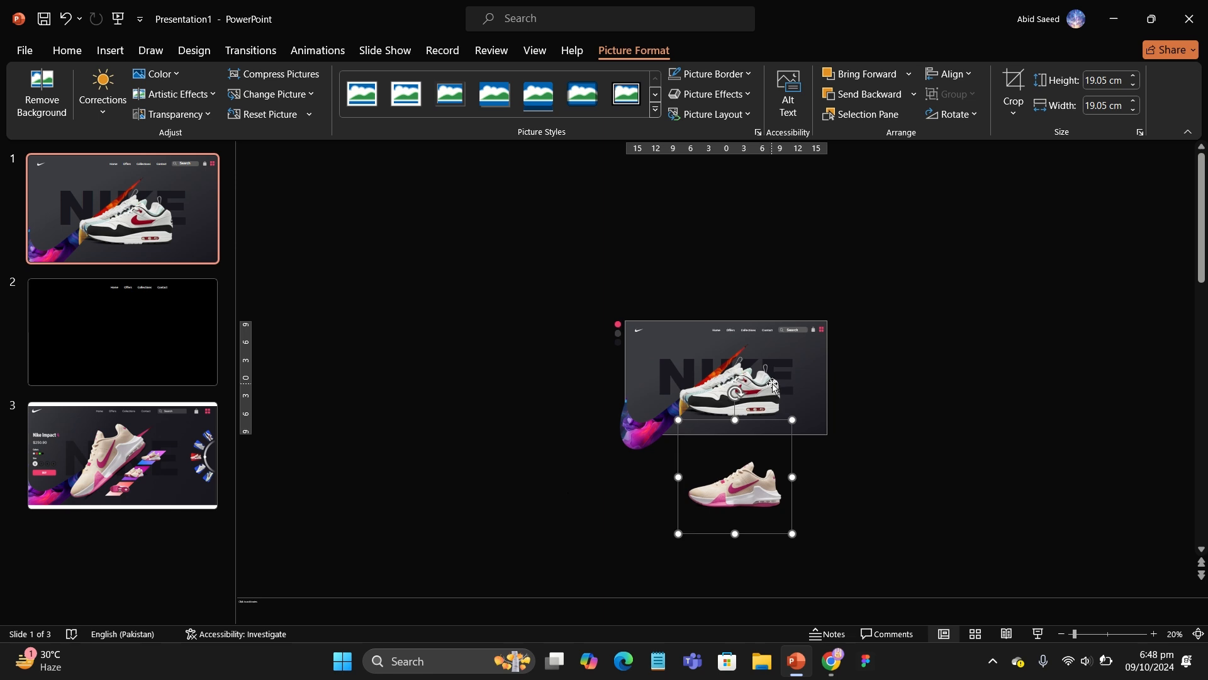
{"action": "left_click_drag", "start_coordinate": [739, 460], "coordinate": [739, 445]}
{"action": "left_click_drag", "start_coordinate": [746, 390], "coordinate": [756, 584]}
{"action": "scroll", "coordinate": [769, 553], "scroll_direction": "down", "scroll_amount": 1}
{"action": "scroll", "coordinate": [579, 329], "scroll_direction": "down", "scroll_amount": 1}
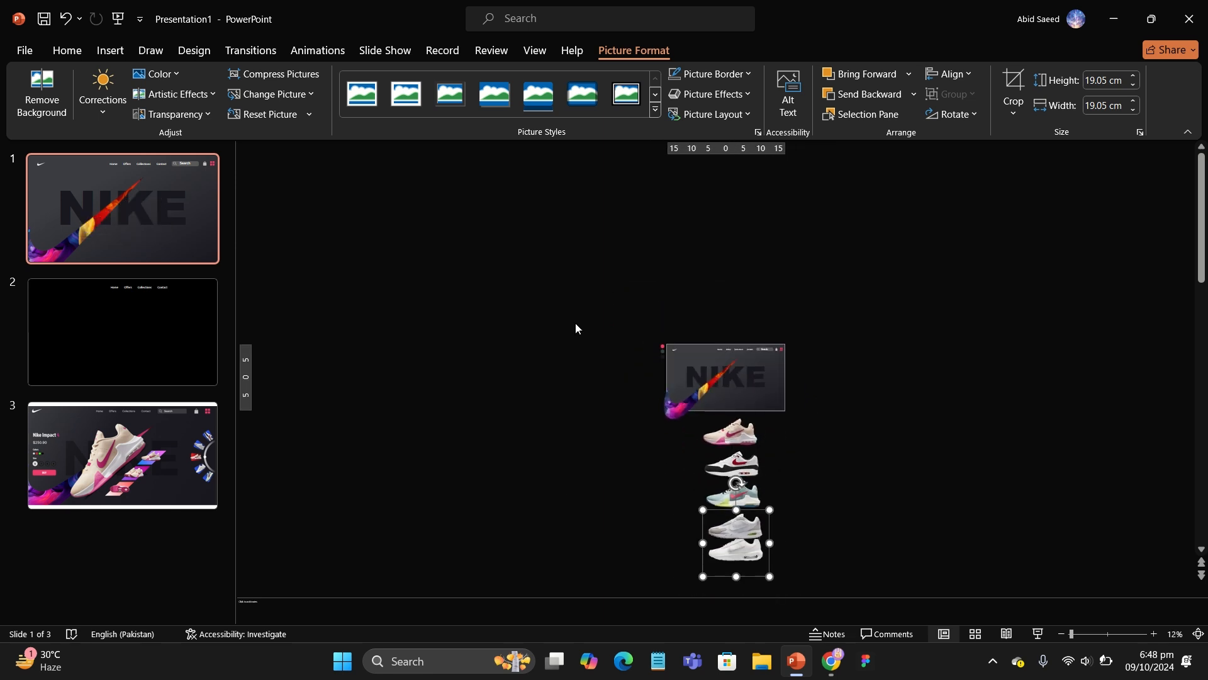
Arrange the five shoe pictures in an evenly spaced vertical column to the right of the slide
{"action": "left_click_drag", "start_coordinate": [730, 433], "coordinate": [857, 340]}
{"action": "left_click_drag", "start_coordinate": [734, 466], "coordinate": [862, 397]}
{"action": "left_click_drag", "start_coordinate": [717, 506], "coordinate": [846, 440]}
{"action": "left_click_drag", "start_coordinate": [729, 540], "coordinate": [846, 519]}
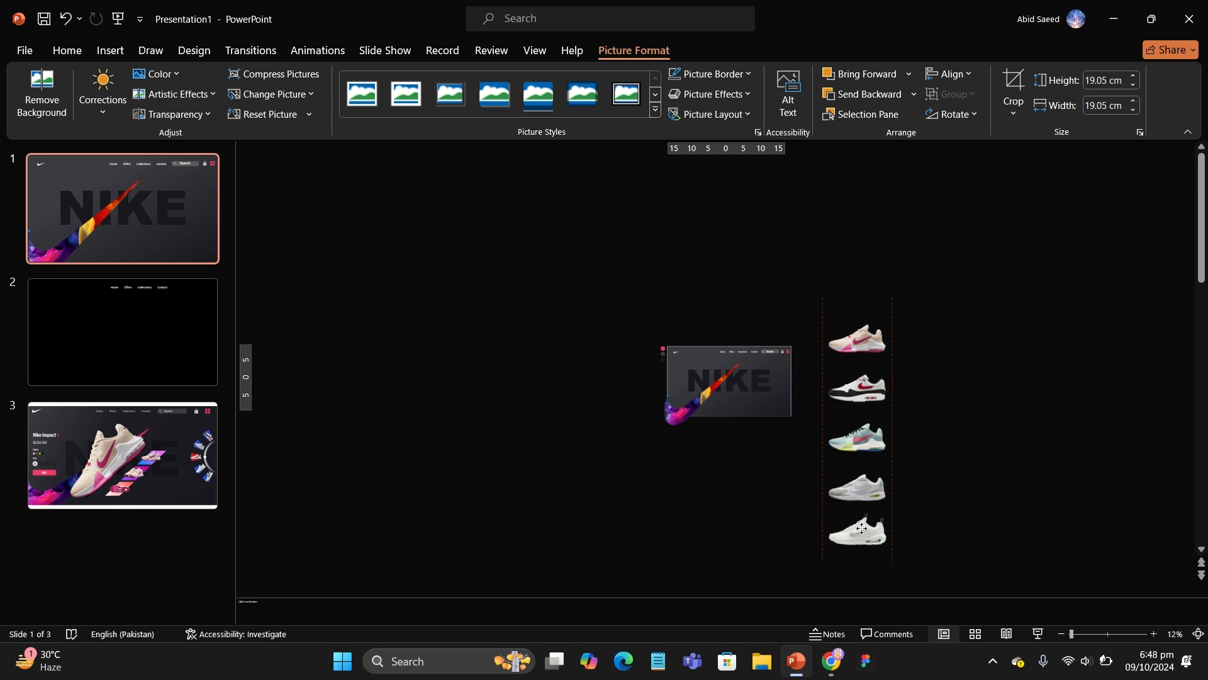
{"action": "left_click", "coordinate": [733, 478]}
Try to tilt the cream-and-pink shoe picture and move it onto the slide, then undo both changes
{"action": "scroll", "coordinate": [734, 478], "scroll_direction": "up", "scroll_amount": 3}
{"action": "left_click", "coordinate": [897, 304]}
{"action": "scroll", "coordinate": [973, 289], "scroll_direction": "up", "scroll_amount": 5}
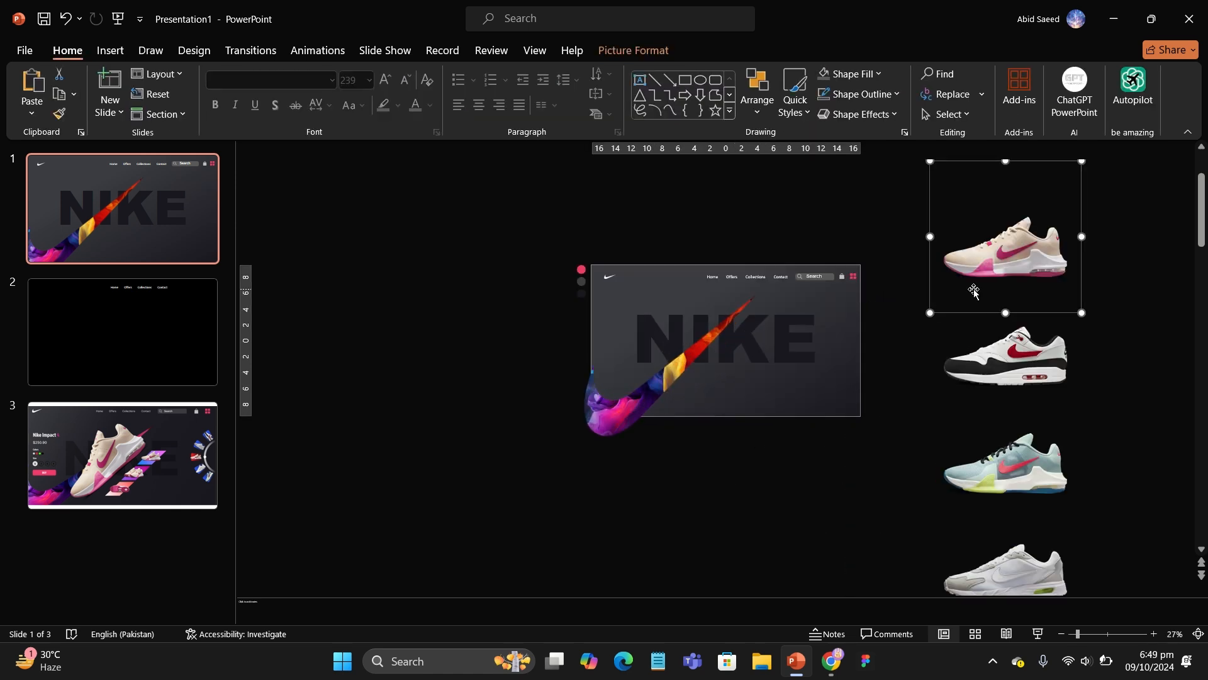
{"action": "scroll", "coordinate": [1009, 182], "scroll_direction": "down", "scroll_amount": 4}
{"action": "left_click_drag", "start_coordinate": [910, 183], "coordinate": [857, 205]}
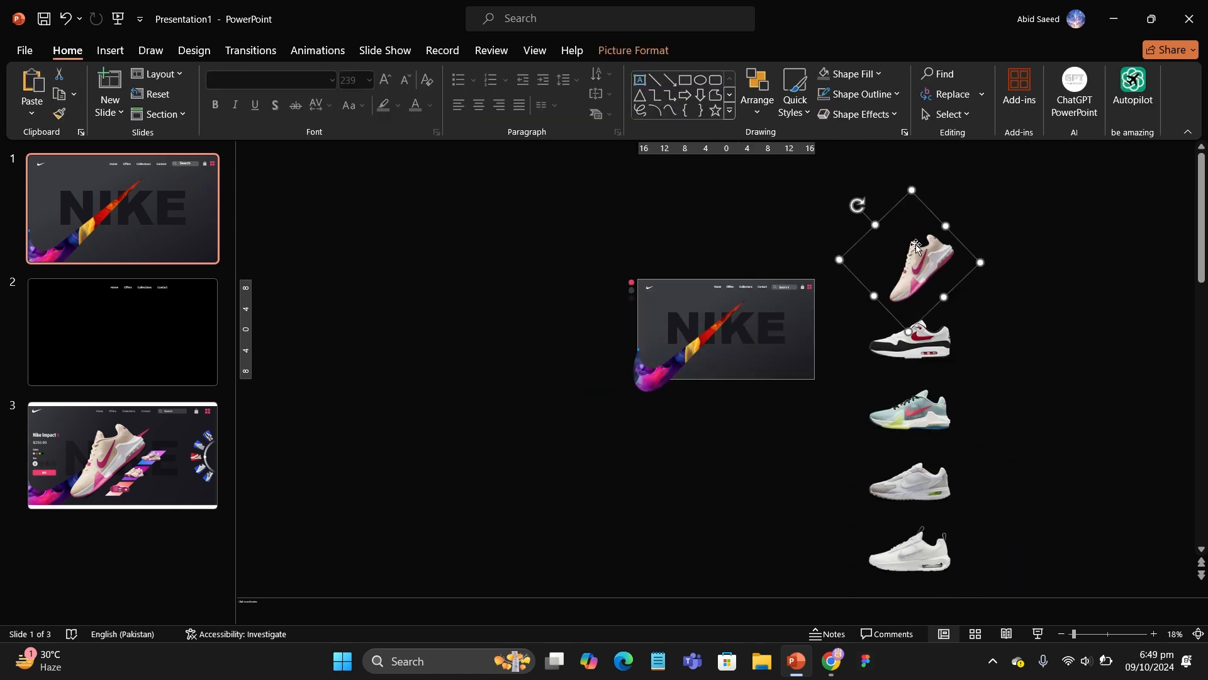
{"action": "left_click_drag", "start_coordinate": [906, 264], "coordinate": [667, 339]}
{"action": "key", "text": "ctrl+z"}
{"action": "left_click_drag", "start_coordinate": [902, 237], "coordinate": [901, 237]}
{"action": "key", "text": "ctrl+z"}
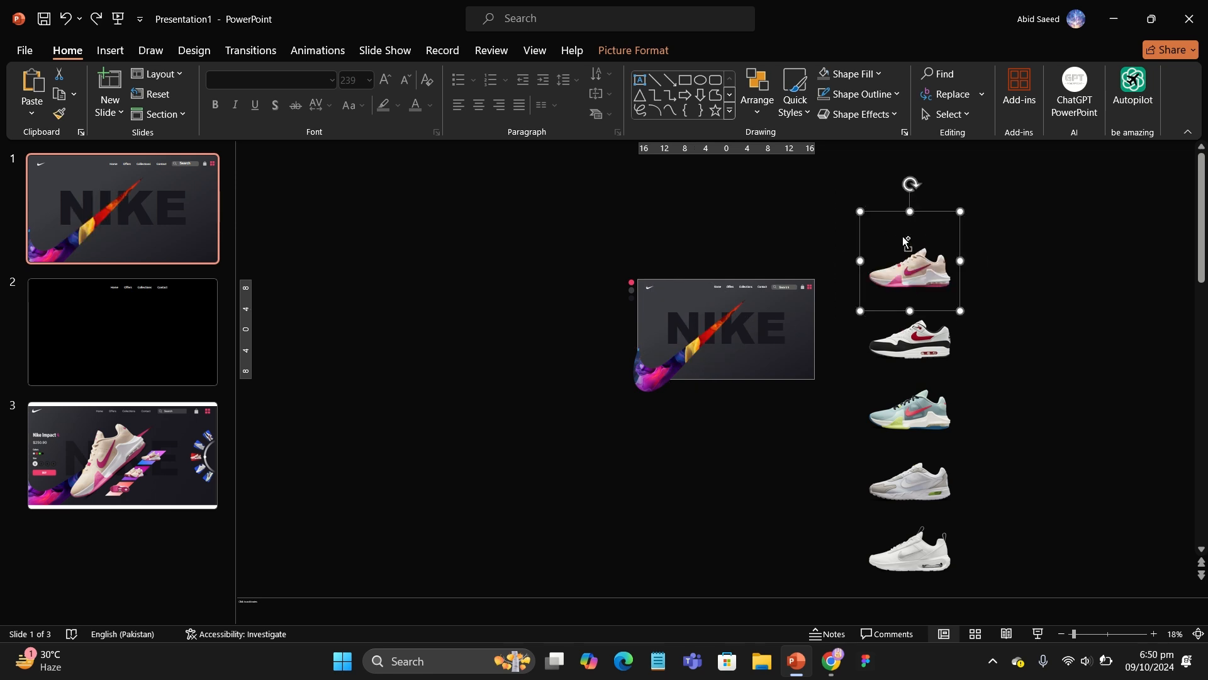
Tilt the cream-and-pink shoe so its toe points down, and group it with the other four shoe pictures
{"action": "left_click_drag", "start_coordinate": [911, 184], "coordinate": [1010, 557]}
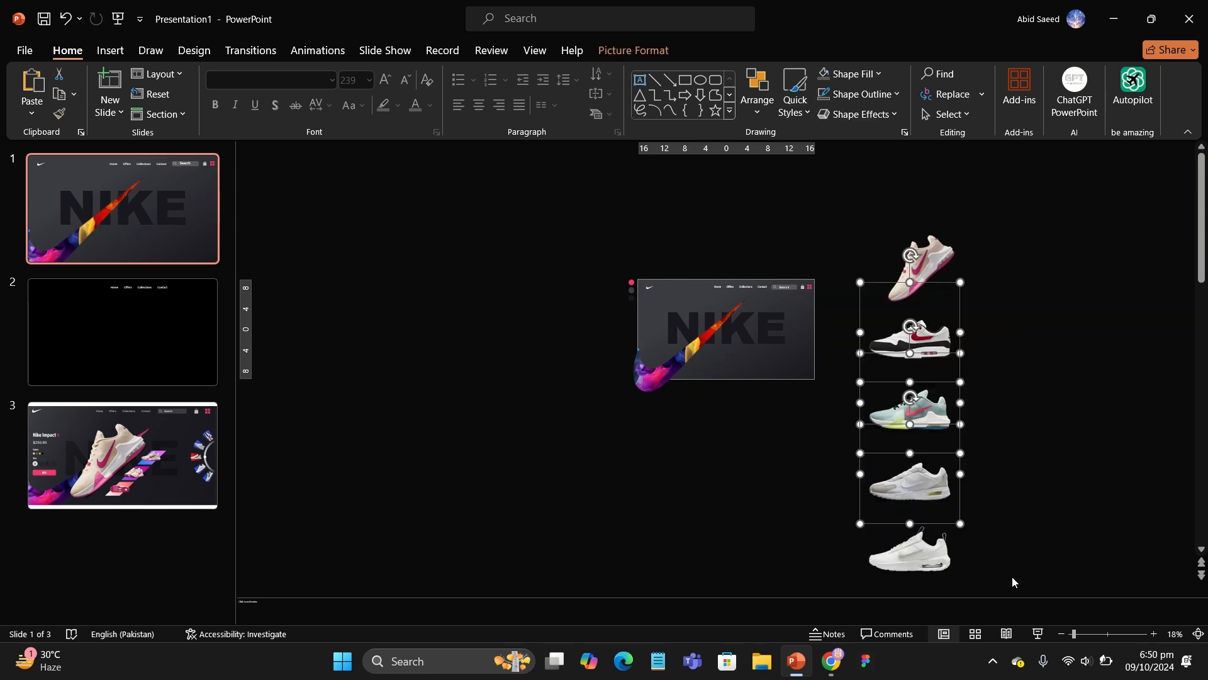
{"action": "left_click", "coordinate": [900, 570], "text": "shift"}
{"action": "left_click", "coordinate": [926, 244], "text": "shift"}
{"action": "right_click", "coordinate": [927, 244]}
{"action": "mouse_move", "coordinate": [985, 378]}
{"action": "left_click", "coordinate": [1134, 377]}
Move the shoe group so the tilted cream-and-pink shoe lies over the NIKE text and swoosh
{"action": "left_click_drag", "start_coordinate": [912, 270], "coordinate": [708, 269]}
{"action": "scroll", "coordinate": [601, 273], "scroll_direction": "up", "scroll_amount": 5}
{"action": "scroll", "coordinate": [731, 248], "scroll_direction": "up", "scroll_amount": 3}
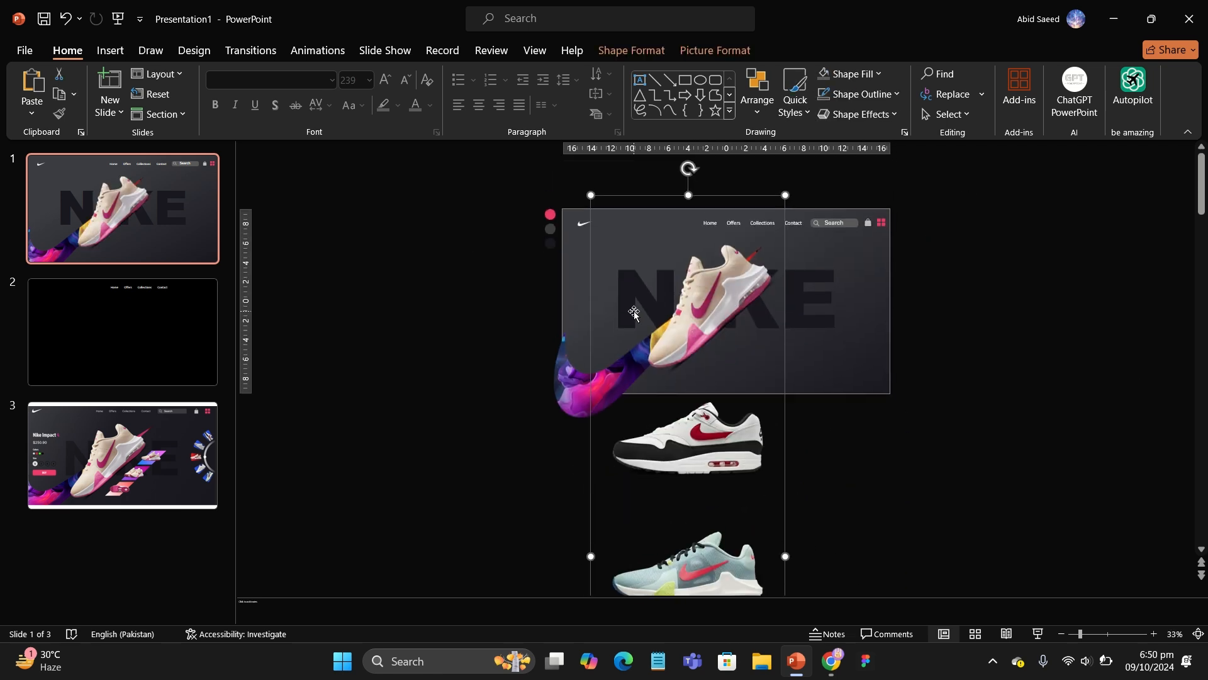
{"action": "mouse_move", "coordinate": [700, 323]}
{"action": "left_mouse_down"}
{"action": "mouse_move", "coordinate": [710, 323]}
{"action": "mouse_move", "coordinate": [698, 324]}
{"action": "left_mouse_up"}
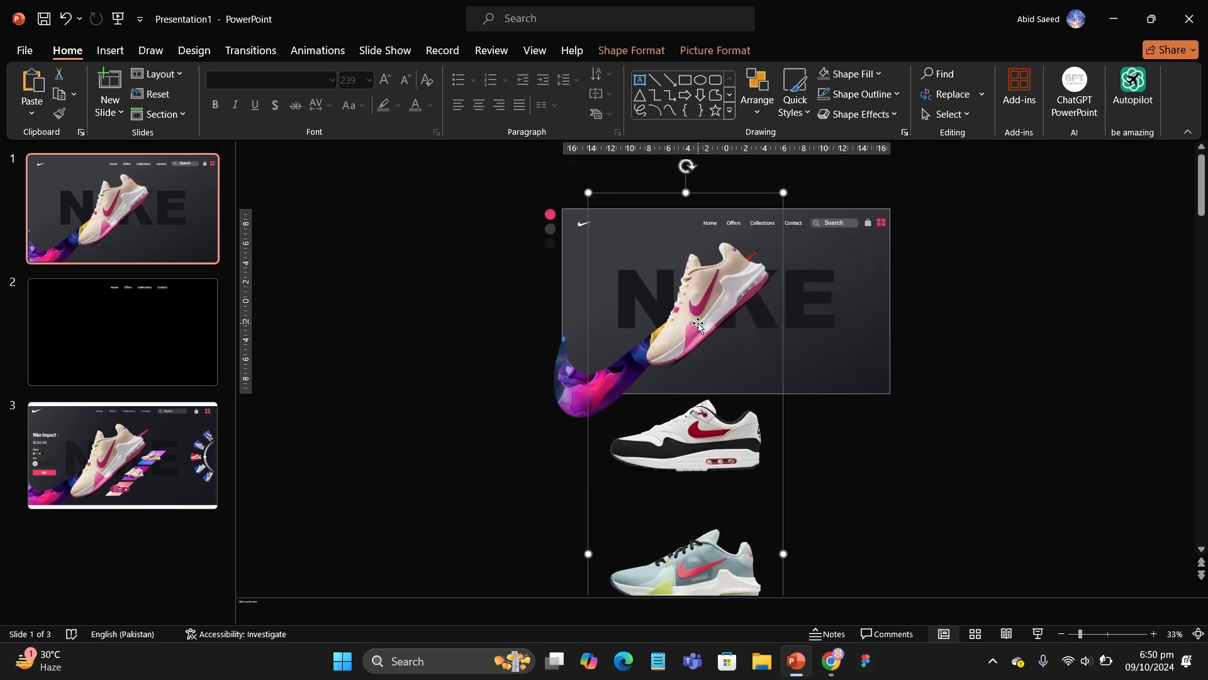
{"action": "left_click", "coordinate": [502, 270]}
Draw a small parallelogram beside the tilted shoe's heel, about 3.46 cm high and 3.19 cm wide
{"action": "left_click", "coordinate": [110, 50]}
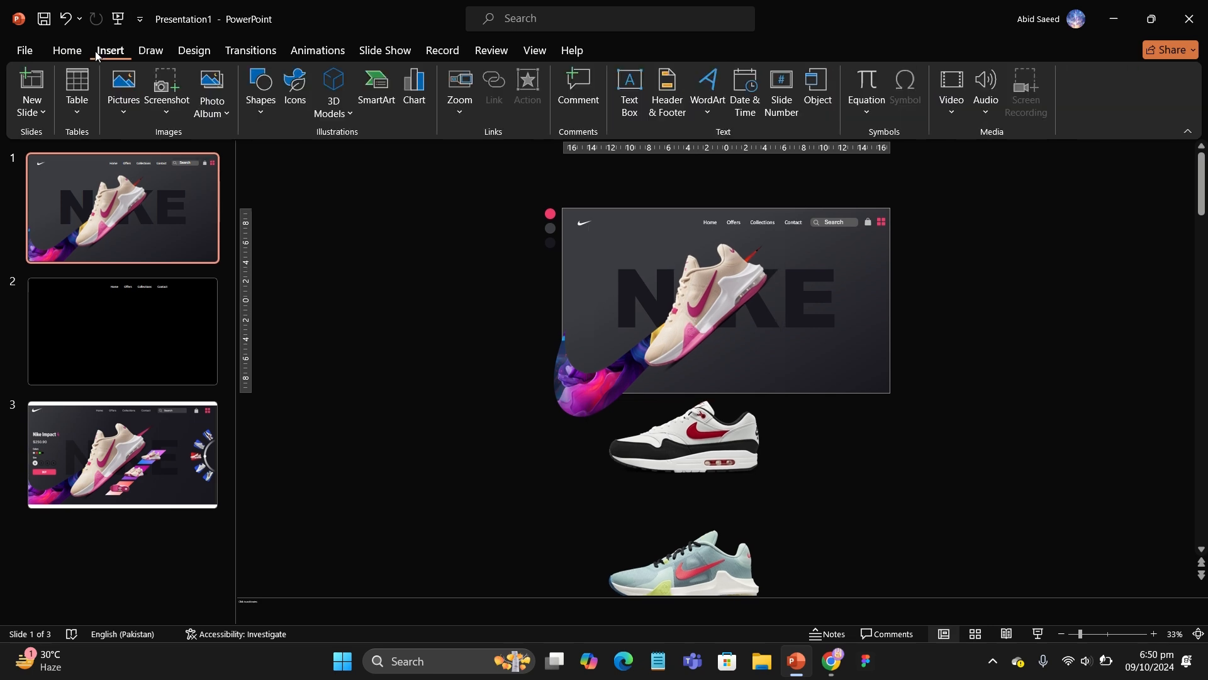
{"action": "left_click", "coordinate": [257, 100]}
{"action": "left_click", "coordinate": [314, 312]}
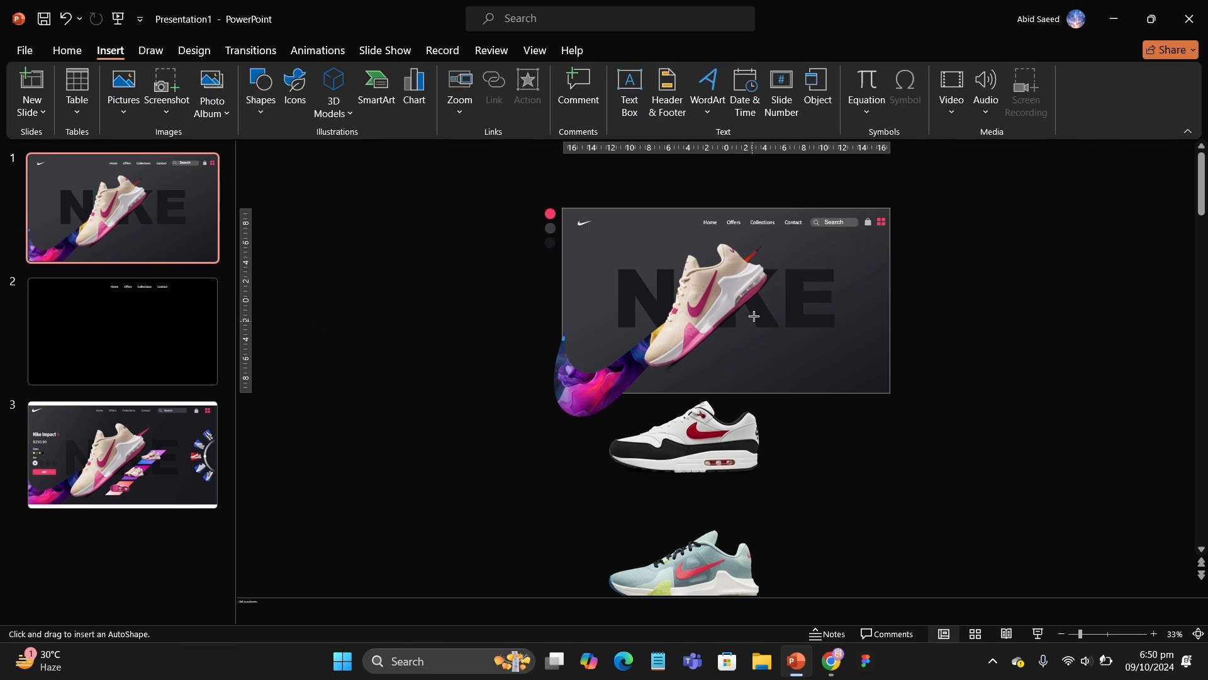
{"action": "left_click_drag", "start_coordinate": [791, 327], "coordinate": [791, 324]}
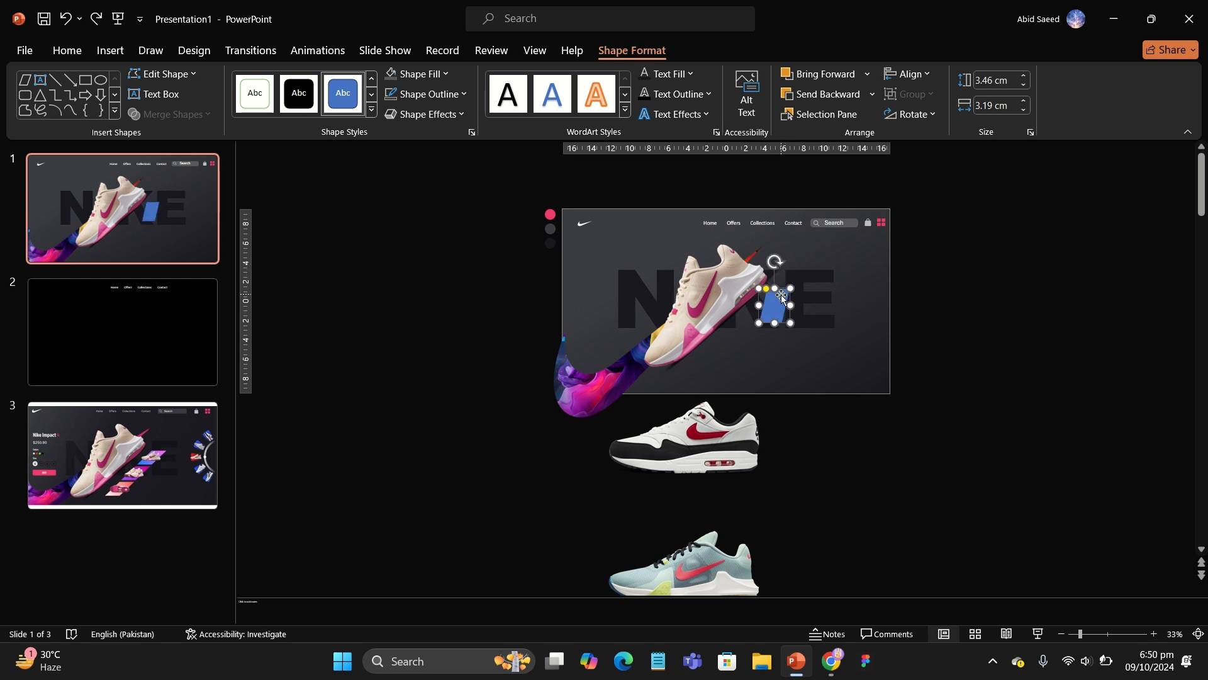
Edit the parallelogram's points into a longer, steeper slant about 2.94 by 5.93 cm, and place it beside the heel
{"action": "right_click", "coordinate": [782, 296]}
{"action": "left_click", "coordinate": [822, 343]}
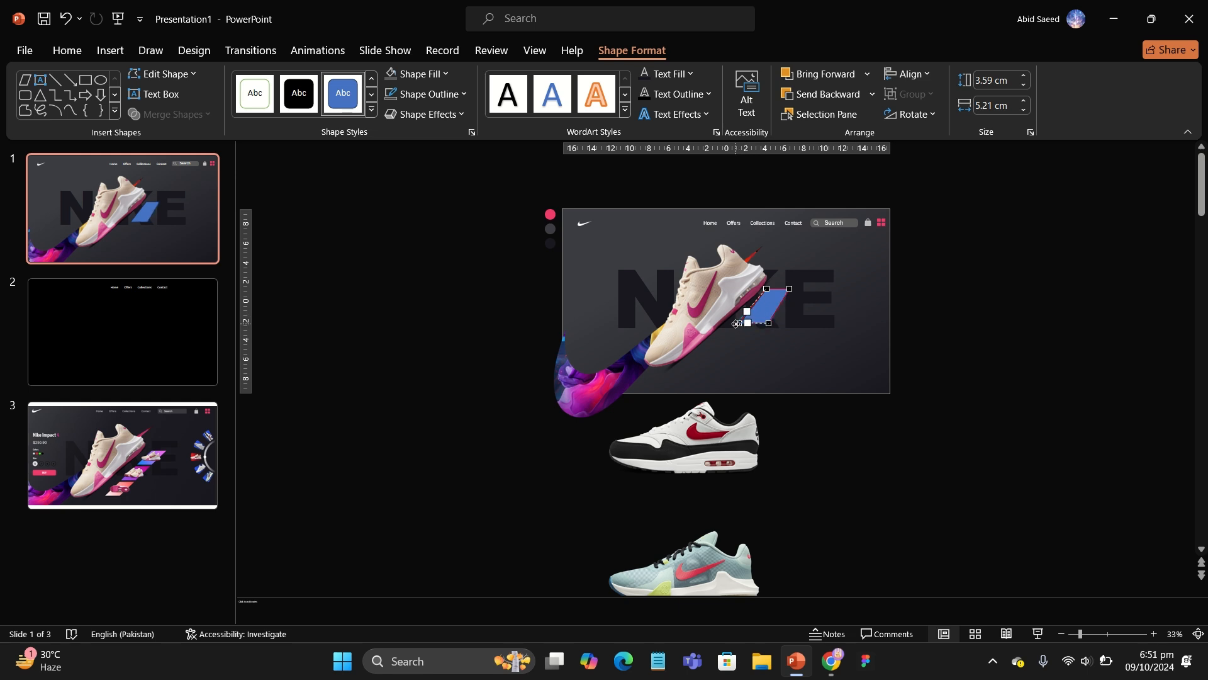
{"action": "left_click", "coordinate": [952, 292]}
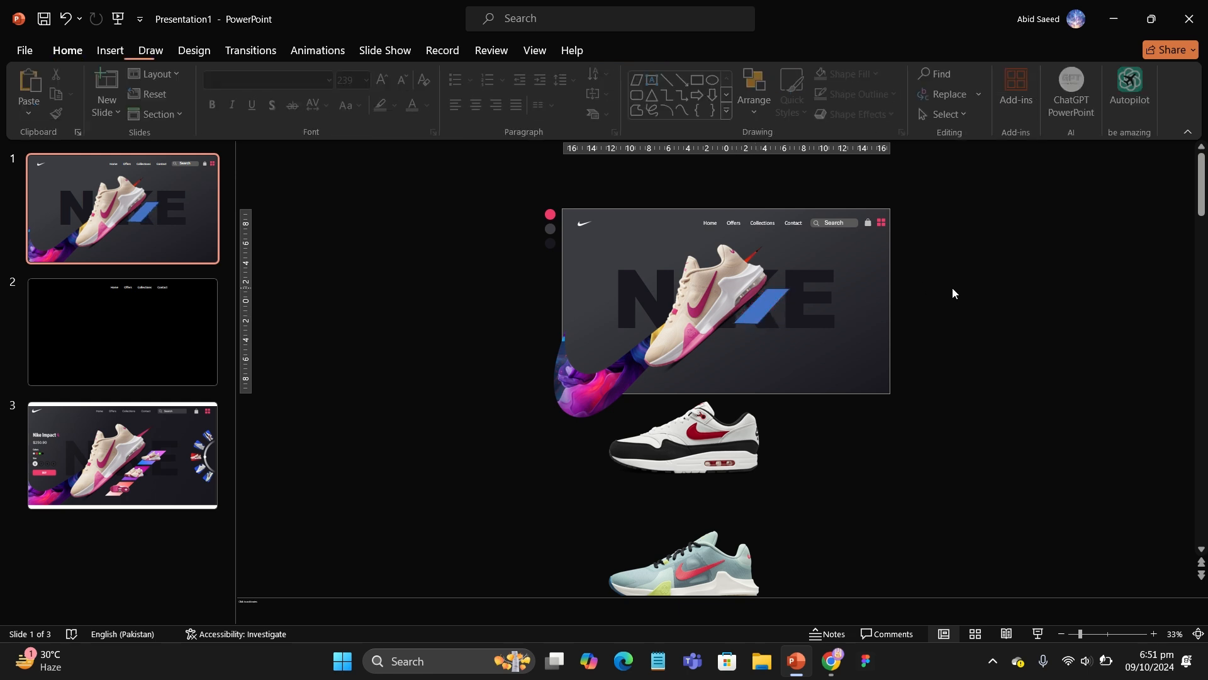
{"action": "left_click", "coordinate": [760, 316]}
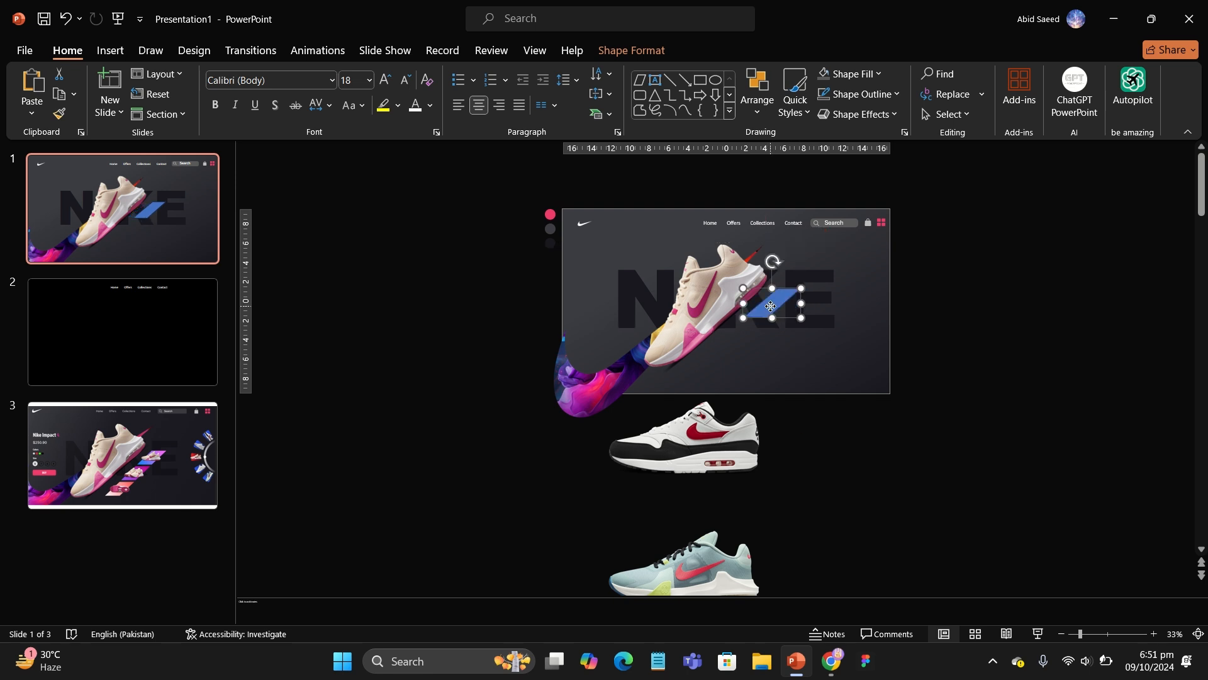
{"action": "scroll", "coordinate": [769, 308], "scroll_direction": "up", "scroll_amount": 2}
{"action": "left_click_drag", "start_coordinate": [768, 309], "coordinate": [783, 307]}
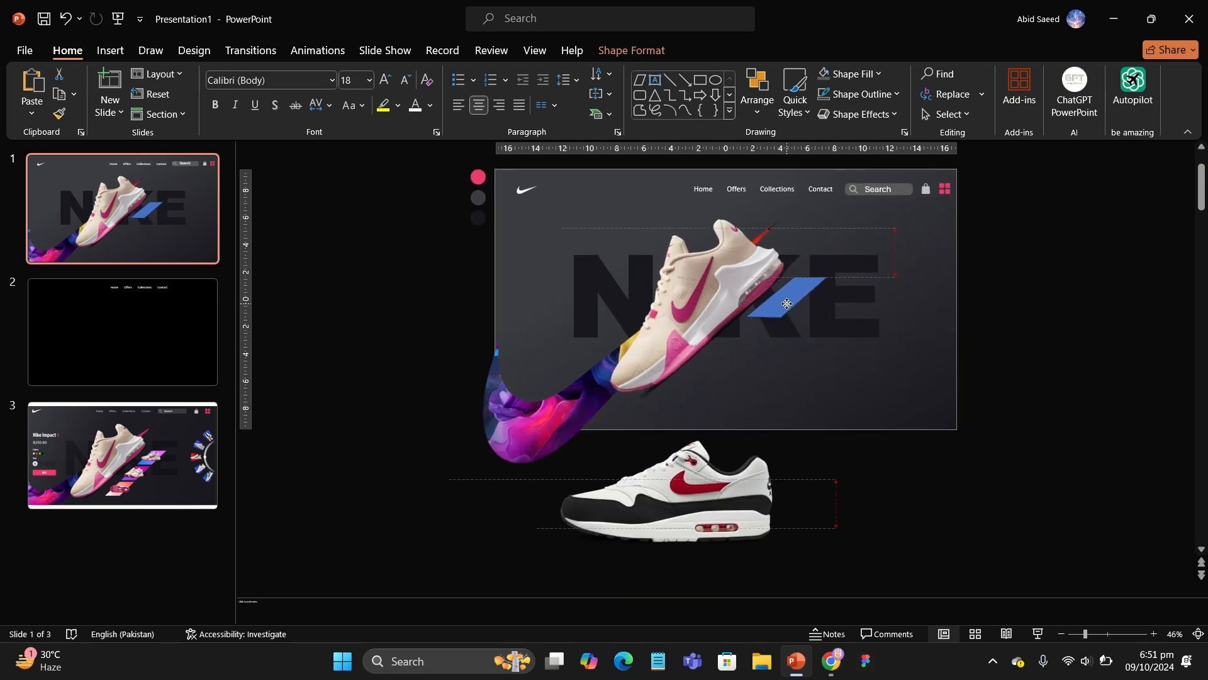
Duplicate the slanted parallelogram twice, forming a diagonal row of three along the shoe's sole
{"action": "left_click", "coordinate": [648, 60]}
{"action": "left_click_drag", "start_coordinate": [777, 326], "coordinate": [727, 343]}
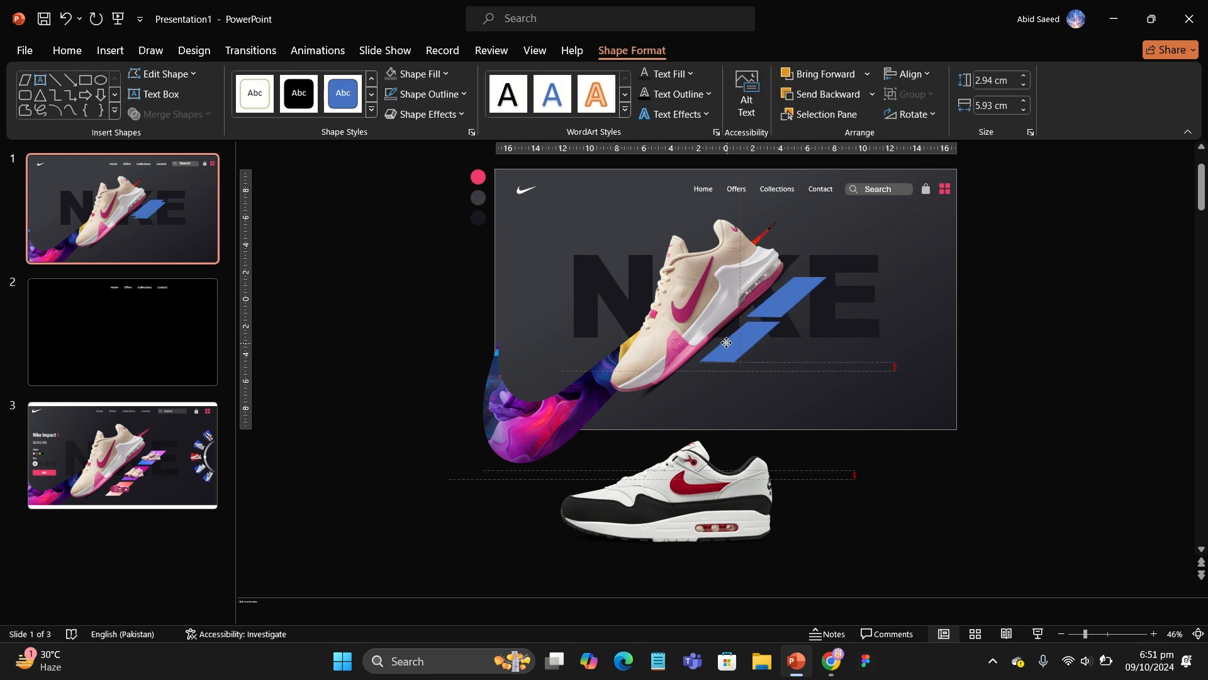
{"action": "key", "text": "ctrl+d"}
{"action": "left_click", "coordinate": [364, 294]}
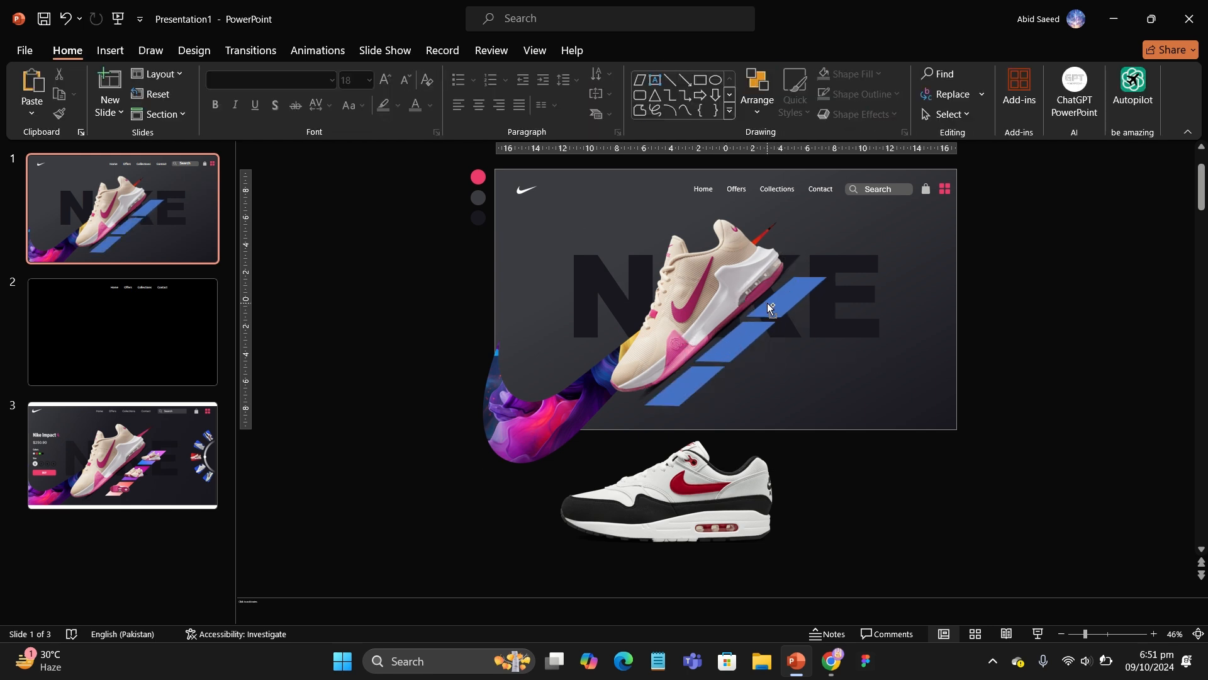
Shift the three parallelograms together slightly to the right, away from the shoe's sole
{"action": "left_click", "coordinate": [770, 309]}
{"action": "left_click", "coordinate": [727, 350], "text": "shift"}
{"action": "left_click", "coordinate": [681, 392], "text": "shift"}
{"action": "left_click_drag", "start_coordinate": [681, 392], "coordinate": [693, 392]}
{"action": "left_click", "coordinate": [440, 305]}
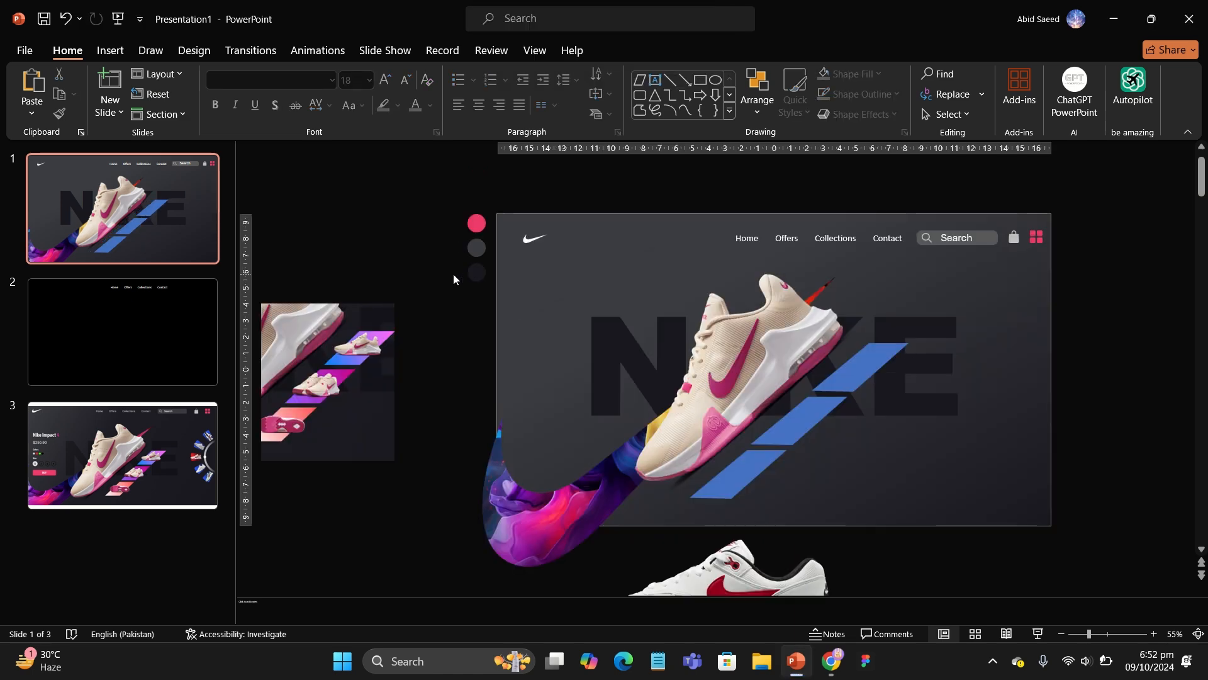
Give the uppermost parallelogram a gradient fill, sampling light violet from the reference picture for the 71% stop
{"action": "left_click", "coordinate": [875, 363]}
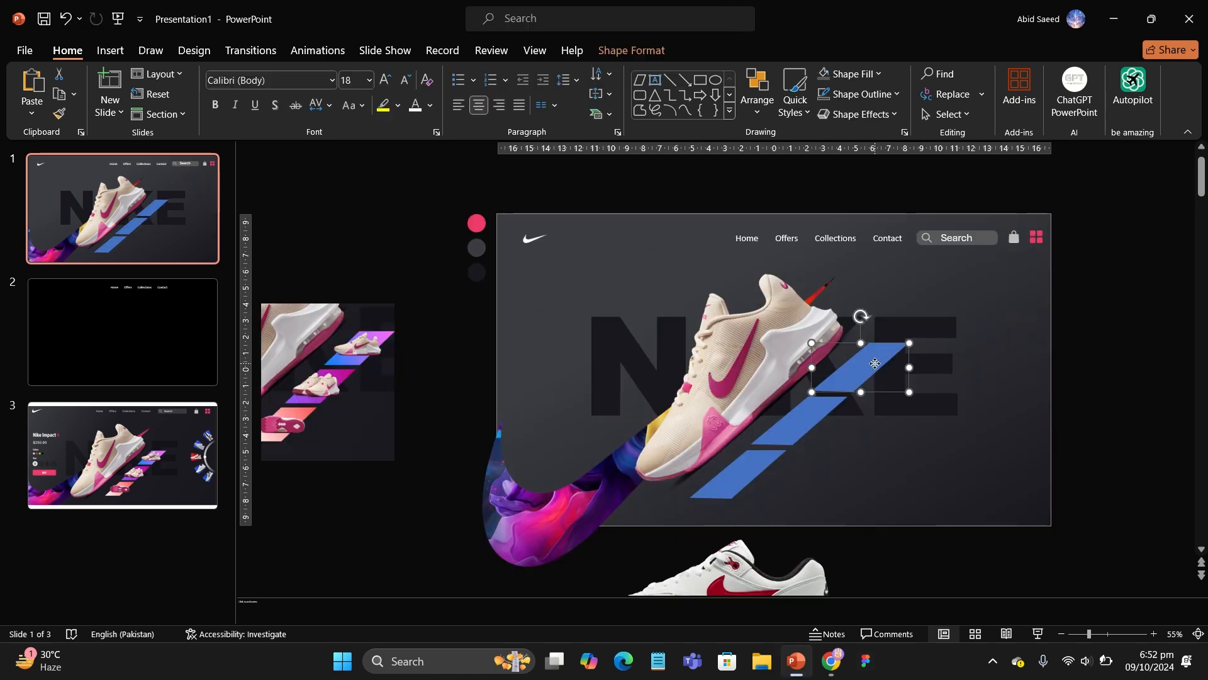
{"action": "right_click", "coordinate": [875, 363]}
{"action": "left_click", "coordinate": [913, 604]}
{"action": "left_click", "coordinate": [1016, 320]}
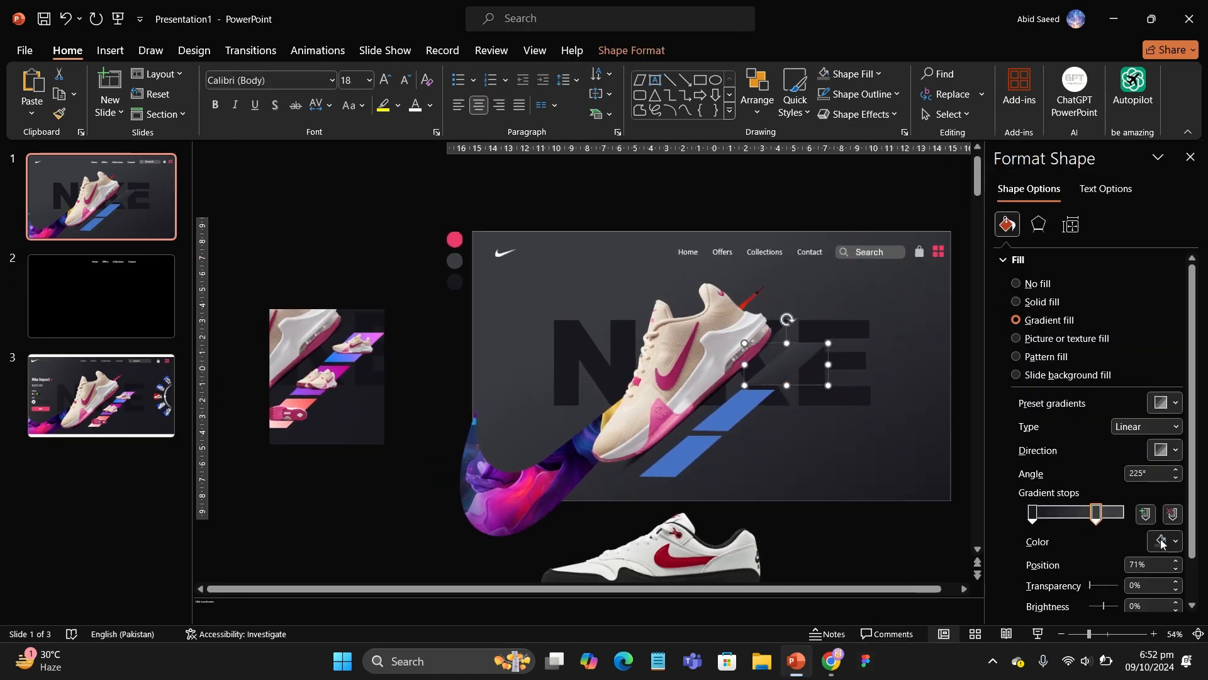
{"action": "left_click", "coordinate": [1162, 544]}
{"action": "left_click", "coordinate": [1149, 527]}
{"action": "left_click", "coordinate": [378, 336]}
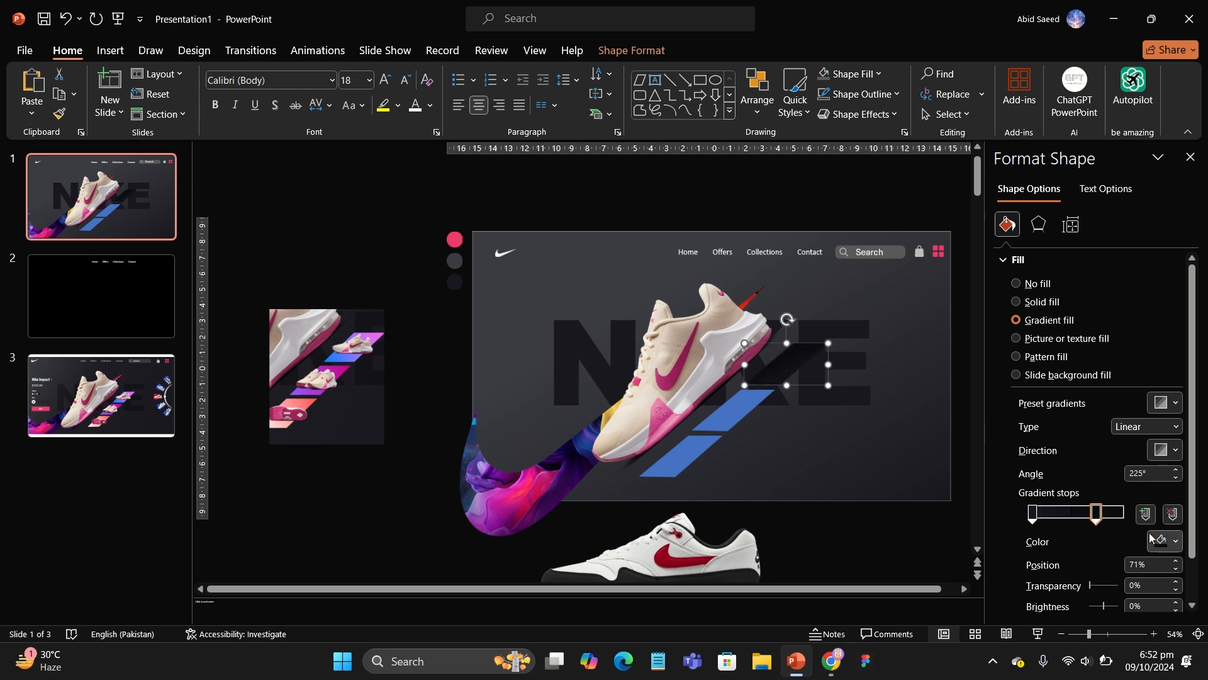
{"action": "left_click", "coordinate": [379, 334]}
Sample bright blue for the uppermost parallelogram's 0% gradient stop and set the gradient direction to Linear Up, 270°
{"action": "left_click", "coordinate": [1032, 512]}
{"action": "left_click", "coordinate": [1176, 541]}
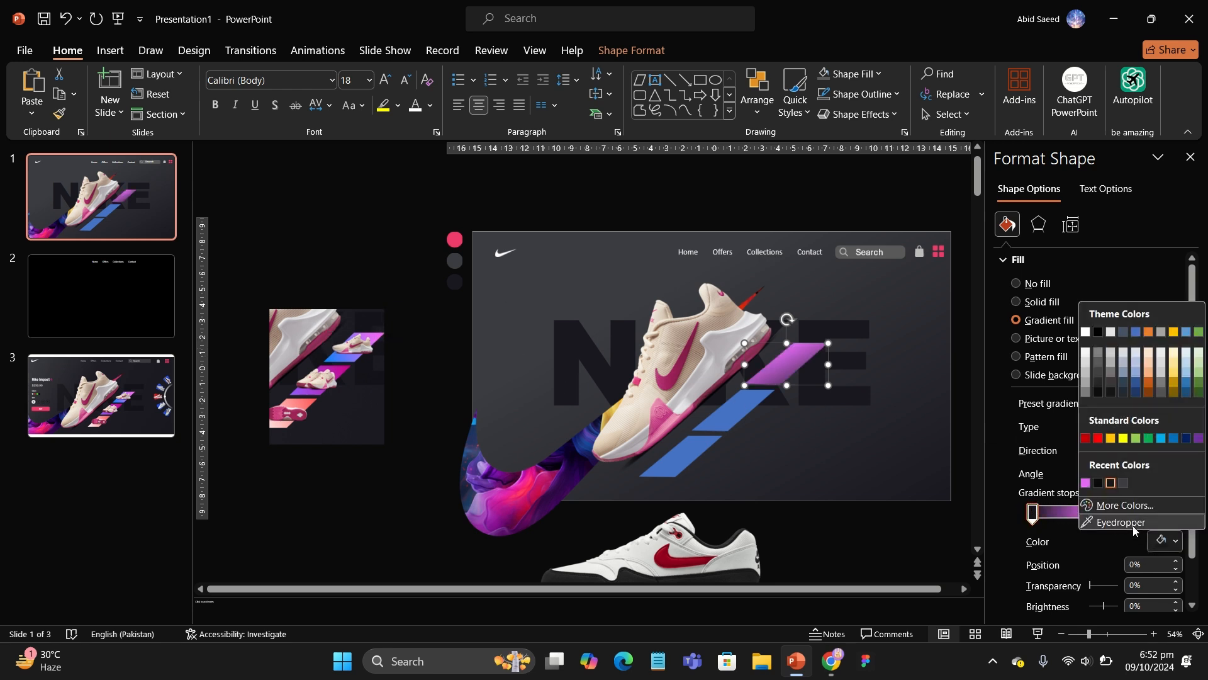
{"action": "left_click", "coordinate": [1133, 523]}
{"action": "left_click", "coordinate": [730, 421]}
{"action": "left_click", "coordinate": [1168, 448]}
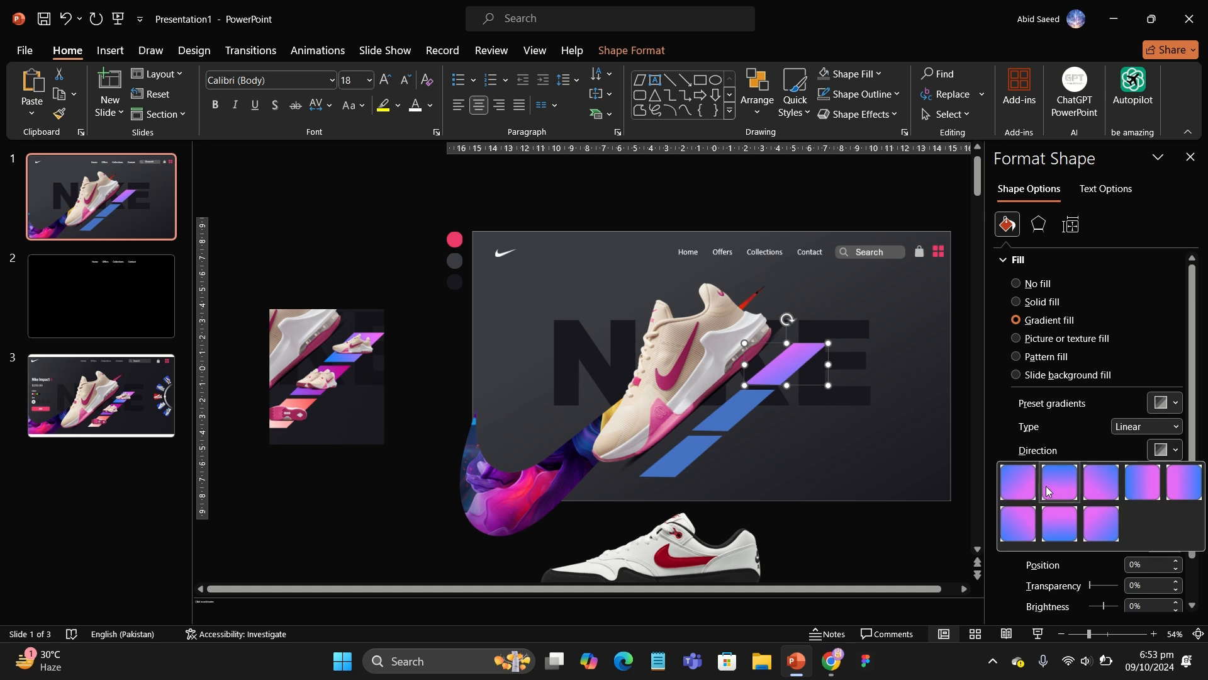
{"action": "left_click", "coordinate": [1073, 516]}
Apply a gradient fill to the middle parallelogram, sampling magenta for the 71% stop and purple for the 0% stop from the reference picture
{"action": "left_click", "coordinate": [740, 415]}
{"action": "left_click", "coordinate": [1017, 321]}
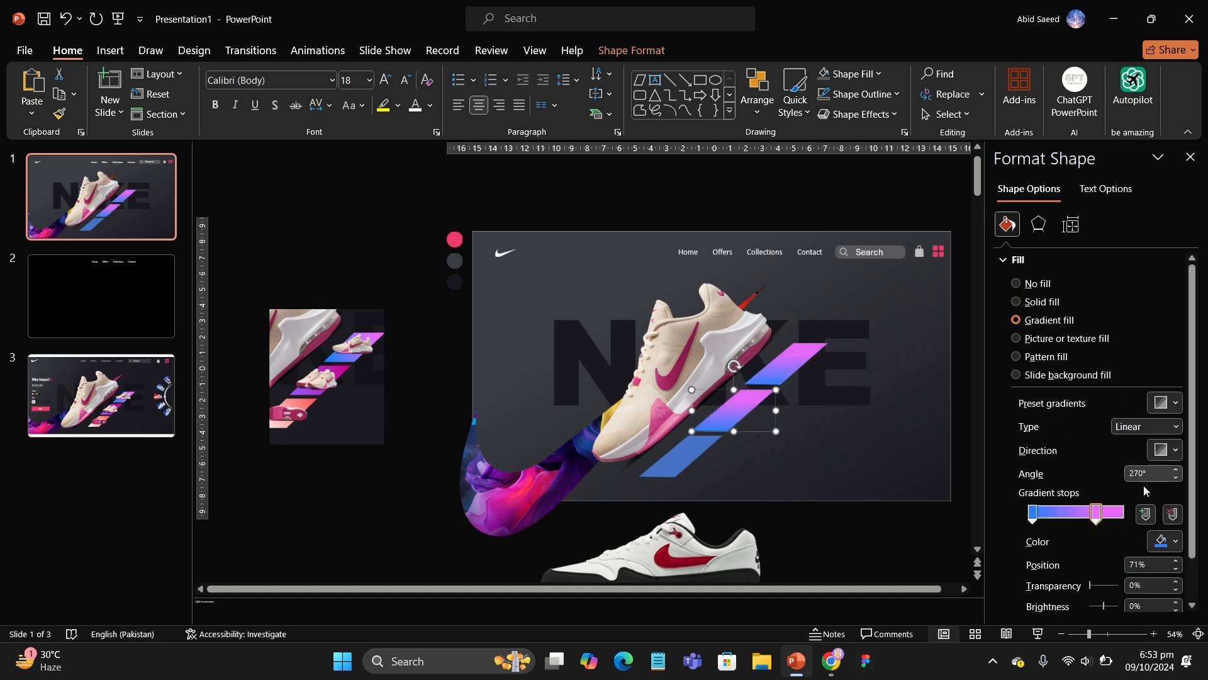
{"action": "scroll", "coordinate": [1145, 491], "scroll_direction": "down", "scroll_amount": 1}
{"action": "left_click", "coordinate": [1174, 493]}
{"action": "left_click", "coordinate": [1124, 474]}
{"action": "left_click", "coordinate": [344, 368]}
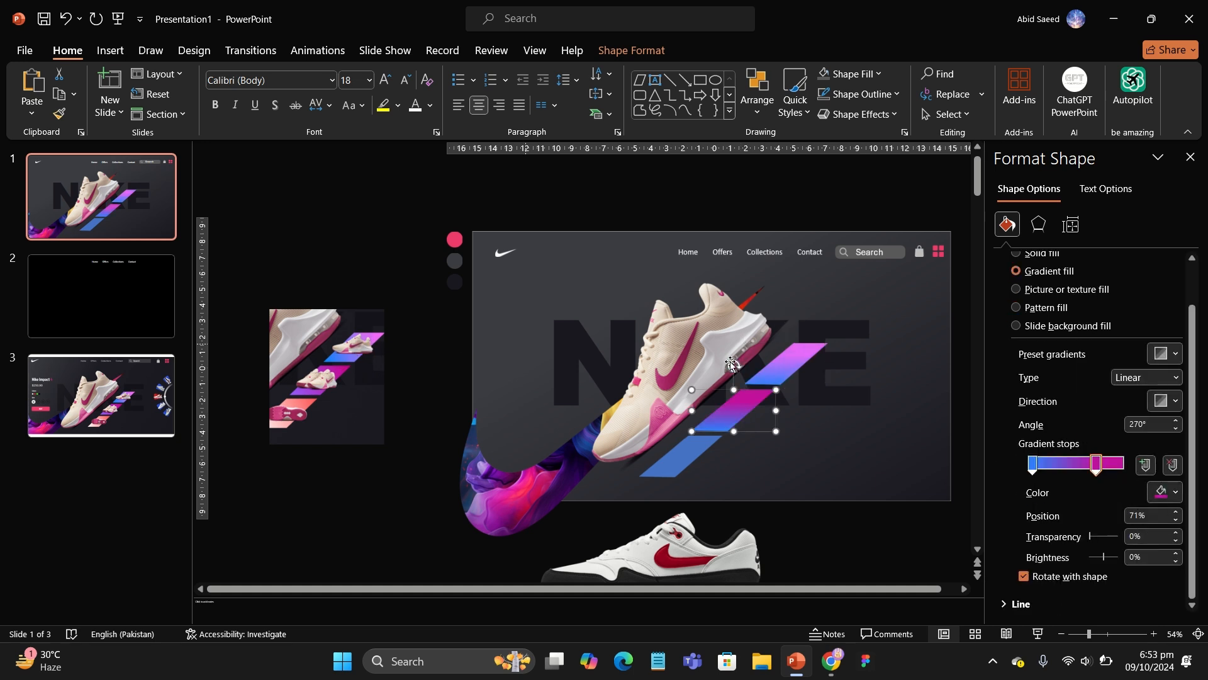
{"action": "left_click", "coordinate": [1032, 469]}
{"action": "left_click", "coordinate": [1174, 492]}
{"action": "left_click", "coordinate": [1124, 475]}
{"action": "left_click", "coordinate": [300, 388]}
Apply a gradient fill to the lowest parallelogram, sampling coral for the 71% stop and pale peach for the 0% stop
{"action": "left_click", "coordinate": [681, 458]}
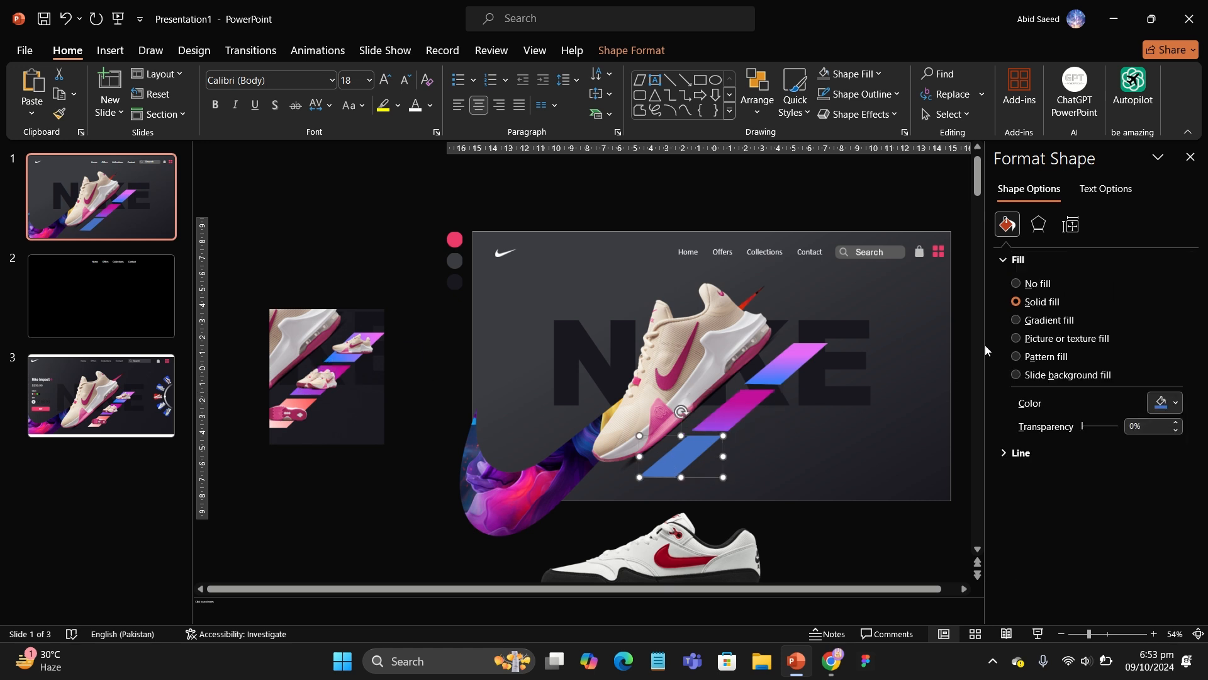
{"action": "left_click", "coordinate": [1017, 320]}
{"action": "left_click", "coordinate": [1174, 541]}
{"action": "left_click", "coordinate": [1124, 523]}
{"action": "left_click", "coordinate": [307, 404]}
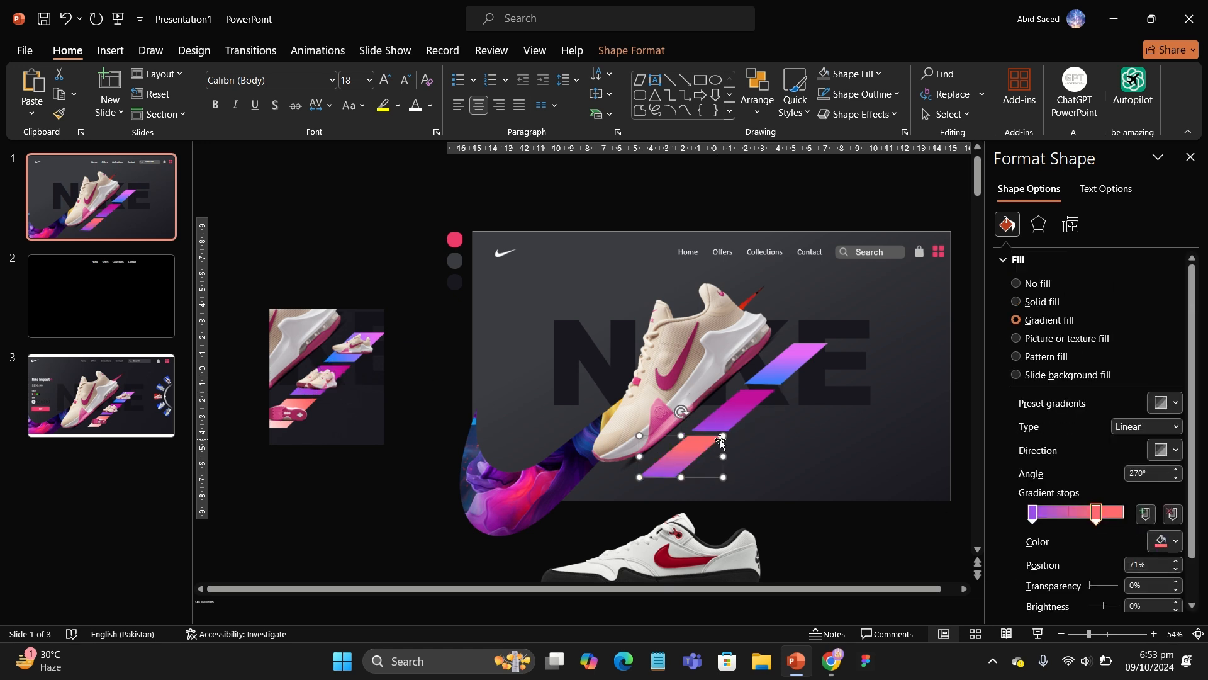
{"action": "left_click", "coordinate": [1174, 541]}
{"action": "left_click", "coordinate": [1124, 520]}
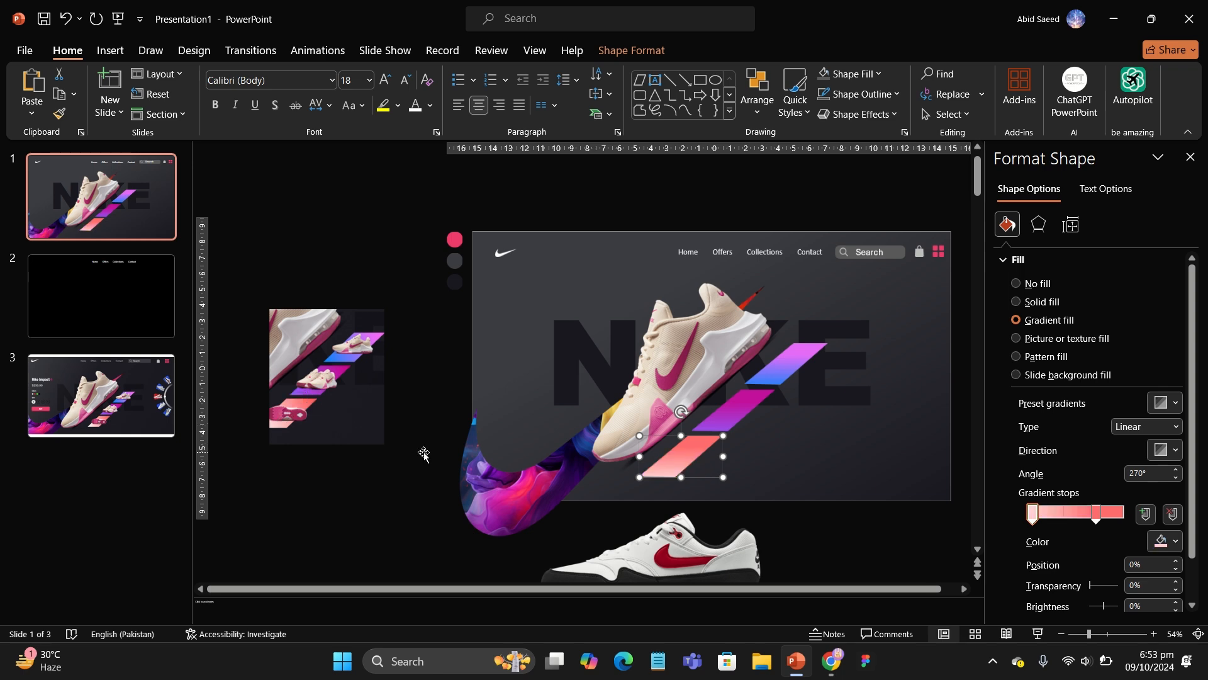
{"action": "left_click", "coordinate": [423, 390]}
Delete the cropped reference picture beside the slide
{"action": "scroll", "coordinate": [423, 389], "scroll_direction": "down", "scroll_amount": 2}
{"action": "left_click", "coordinate": [292, 361]}
{"action": "key", "text": "Delete"}
Insert image 8, image 9 and a third pink-and-cream shoe picture from the NIKE folder
{"action": "left_click", "coordinate": [110, 52]}
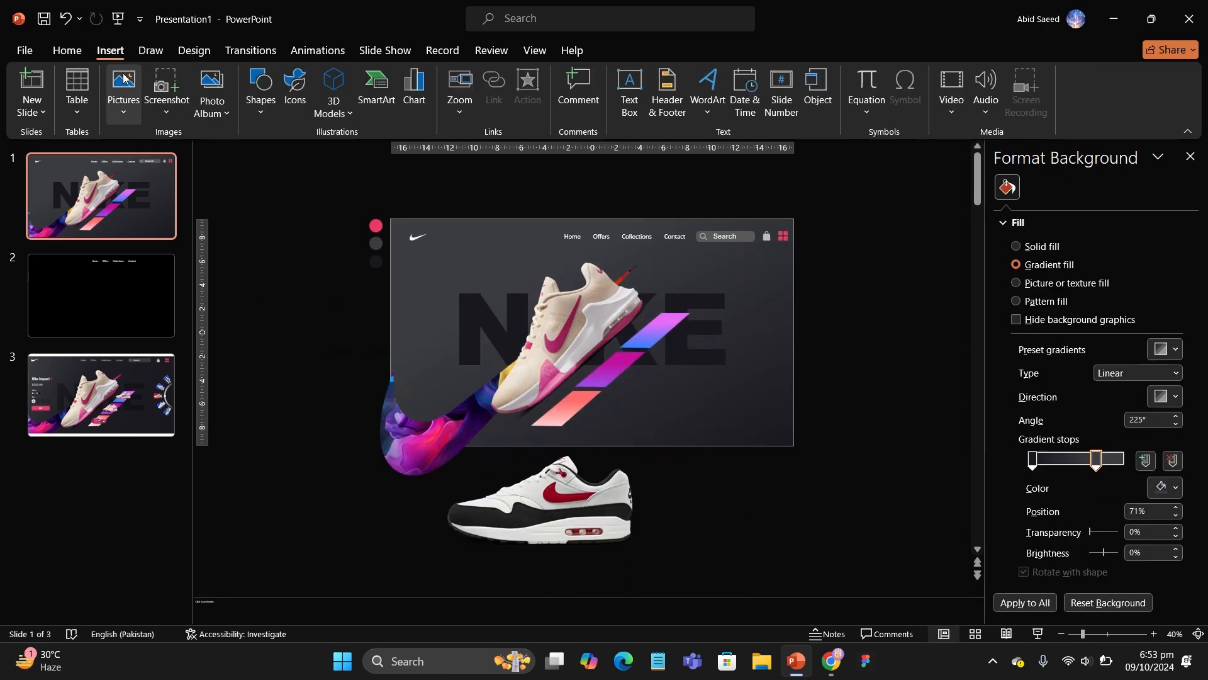
{"action": "left_click", "coordinate": [124, 78]}
{"action": "left_click", "coordinate": [140, 158]}
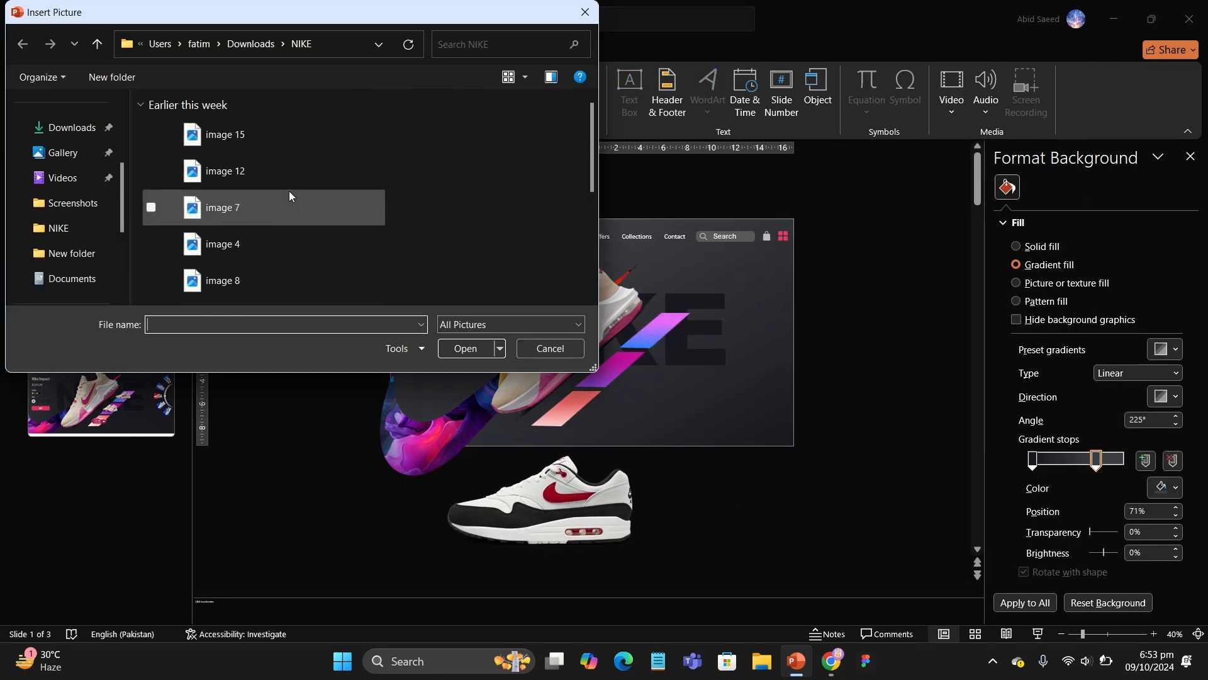
{"action": "scroll", "coordinate": [289, 191], "scroll_direction": "up", "scroll_amount": 3}
{"action": "left_click", "coordinate": [308, 226]}
{"action": "left_click", "coordinate": [435, 130], "text": "ctrl"}
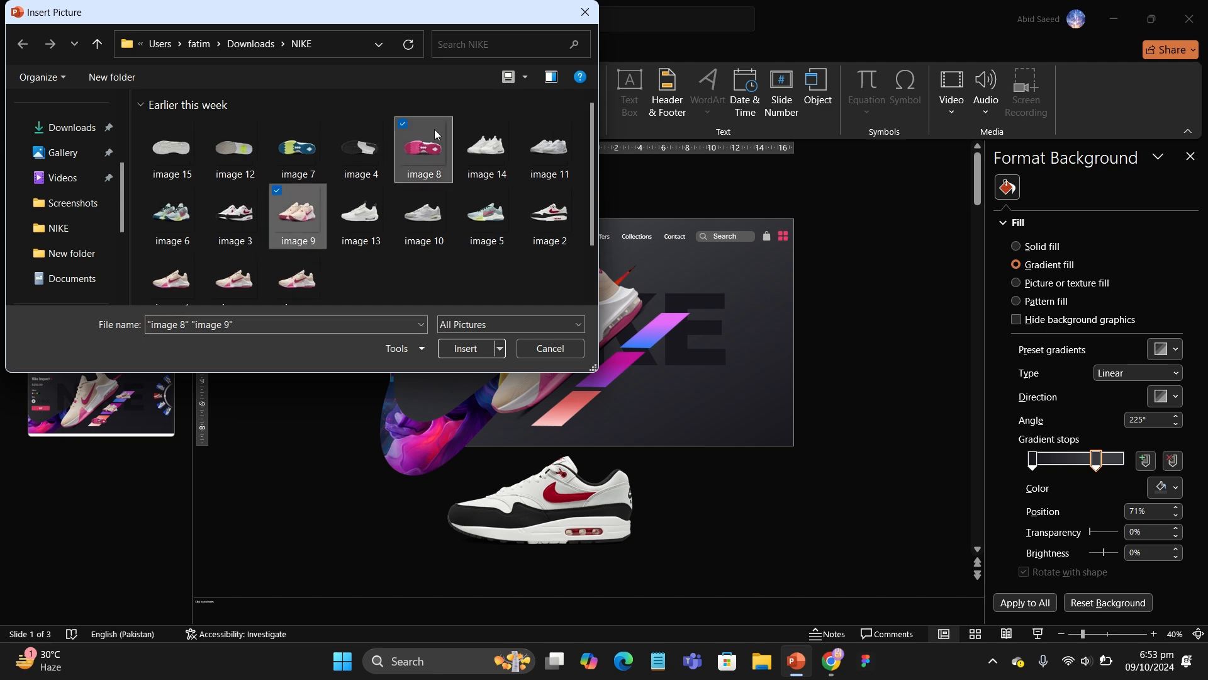
{"action": "left_click", "coordinate": [271, 280], "text": "ctrl"}
{"action": "key", "text": "Return"}
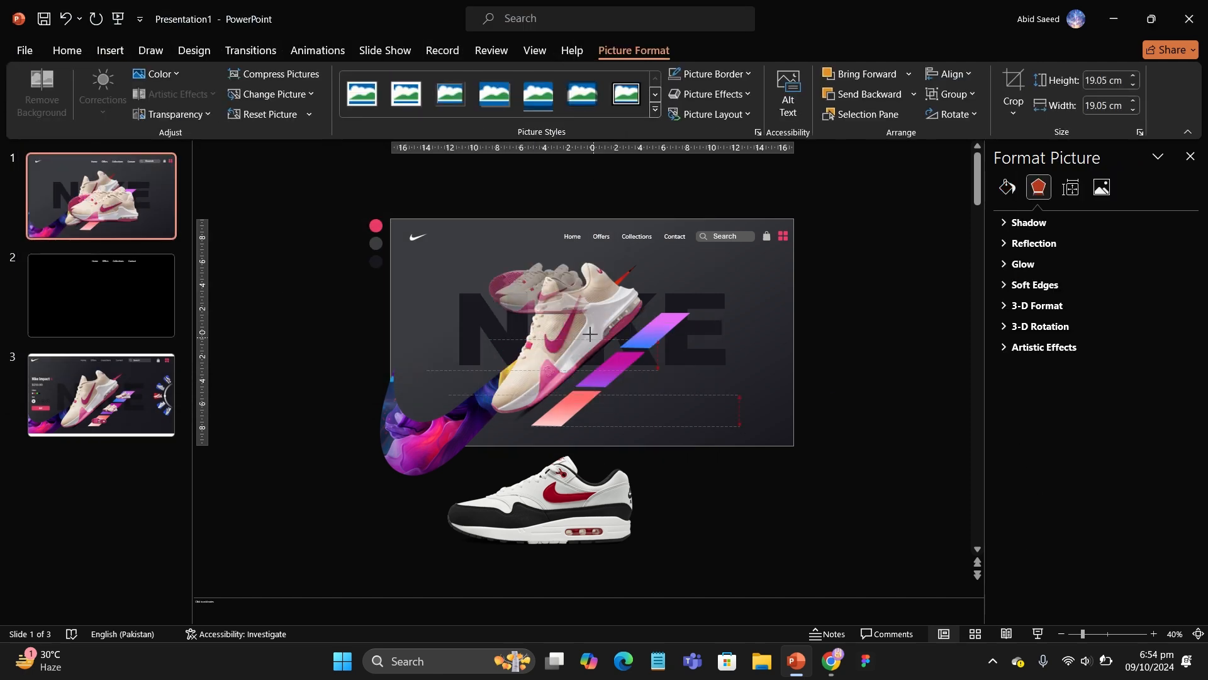
Scale the three inserted shoe pictures down together to fit the parallelogram tiles
{"action": "left_click_drag", "start_coordinate": [589, 335], "coordinate": [566, 303]}
{"action": "left_click_drag", "start_coordinate": [522, 267], "coordinate": [693, 337]}
{"action": "left_click", "coordinate": [812, 353]}
Place one small shoe picture on each gradient parallelogram, with the pink sole on the lowest, and close the formatting pane
{"action": "left_click_drag", "start_coordinate": [735, 373], "coordinate": [719, 407]}
{"action": "scroll", "coordinate": [812, 353], "scroll_direction": "up", "scroll_amount": 2}
{"action": "left_click", "coordinate": [726, 315]}
{"action": "left_click_drag", "start_coordinate": [712, 366], "coordinate": [694, 321]}
{"action": "left_click_drag", "start_coordinate": [705, 421], "coordinate": [562, 426]}
{"action": "scroll", "coordinate": [562, 426], "scroll_direction": "down", "scroll_amount": 2}
{"action": "left_click", "coordinate": [1190, 157]}
{"action": "left_click", "coordinate": [1076, 251]}
{"action": "scroll", "coordinate": [1070, 255], "scroll_direction": "up", "scroll_amount": 1}
{"action": "left_click", "coordinate": [772, 379]}
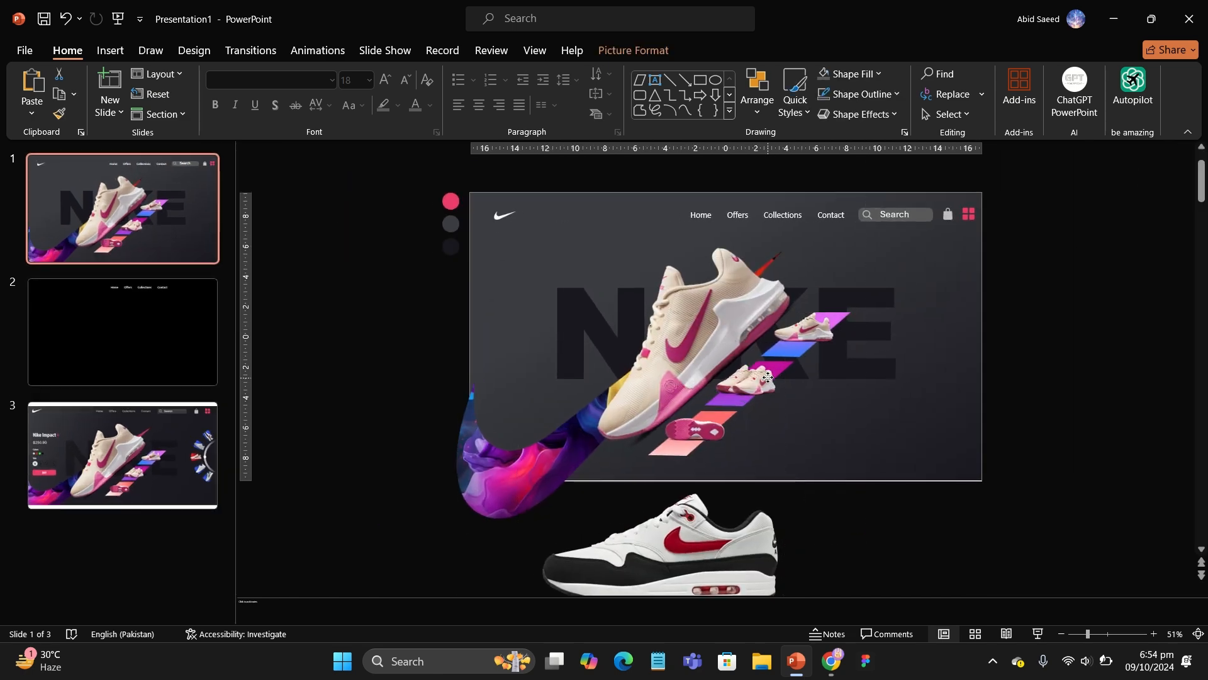
{"action": "left_click", "coordinate": [1050, 326]}
Draw a block arc about 10.1 cm high and 10.7 cm wide over the slide's right edge
{"action": "left_click", "coordinate": [110, 50]}
{"action": "left_click", "coordinate": [260, 91]}
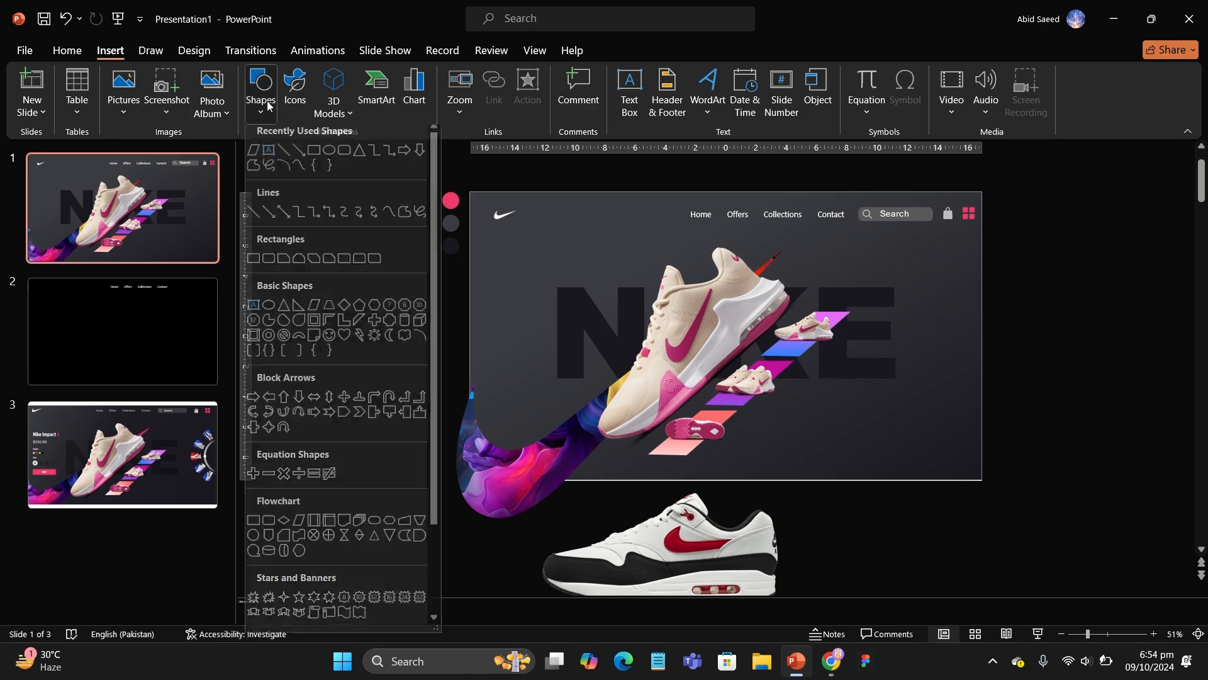
{"action": "left_click", "coordinate": [300, 342]}
{"action": "left_click_drag", "start_coordinate": [832, 285], "coordinate": [995, 440]}
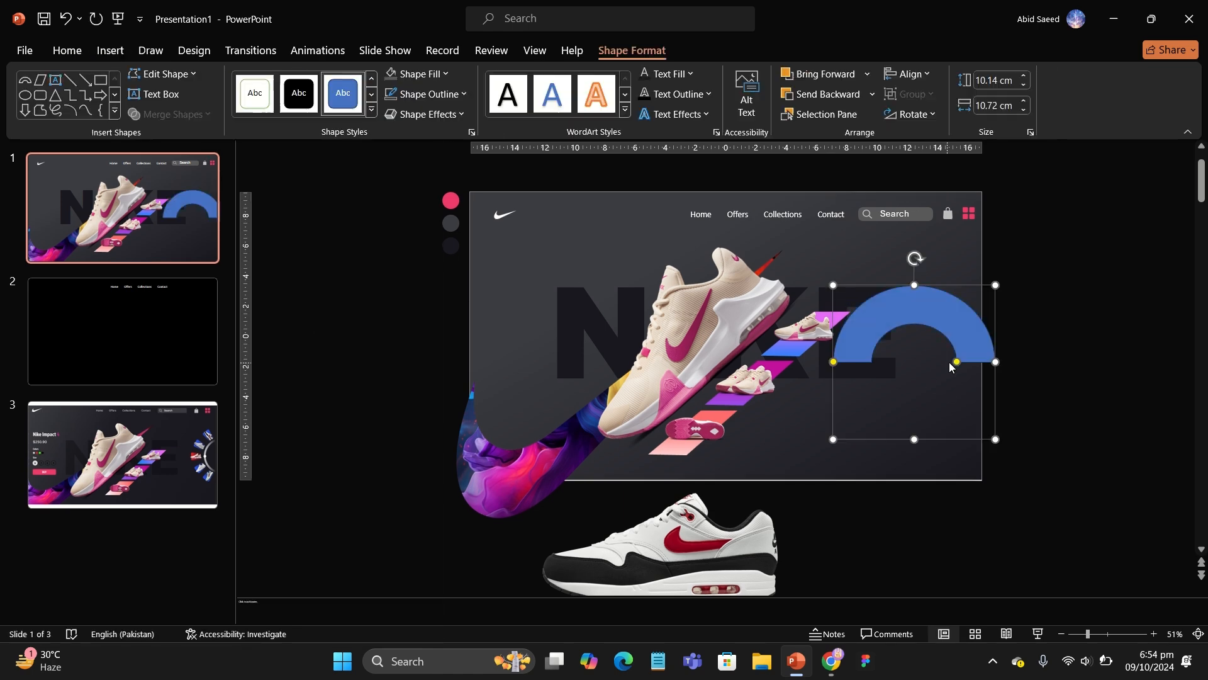
Thin the block arc, rotate it to open rightward, shrink it to about 7.15 by 7.56 cm and place it at the slide's right edge
{"action": "left_click_drag", "start_coordinate": [955, 363], "coordinate": [987, 363]}
{"action": "left_click_drag", "start_coordinate": [919, 257], "coordinate": [942, 346]}
{"action": "left_click_drag", "start_coordinate": [1008, 265], "coordinate": [1008, 312]}
{"action": "left_click_drag", "start_coordinate": [949, 348], "coordinate": [953, 321]}
Apply a 45° linear gradient fill to the arc with a white stop at 0%
{"action": "right_click", "coordinate": [957, 327]}
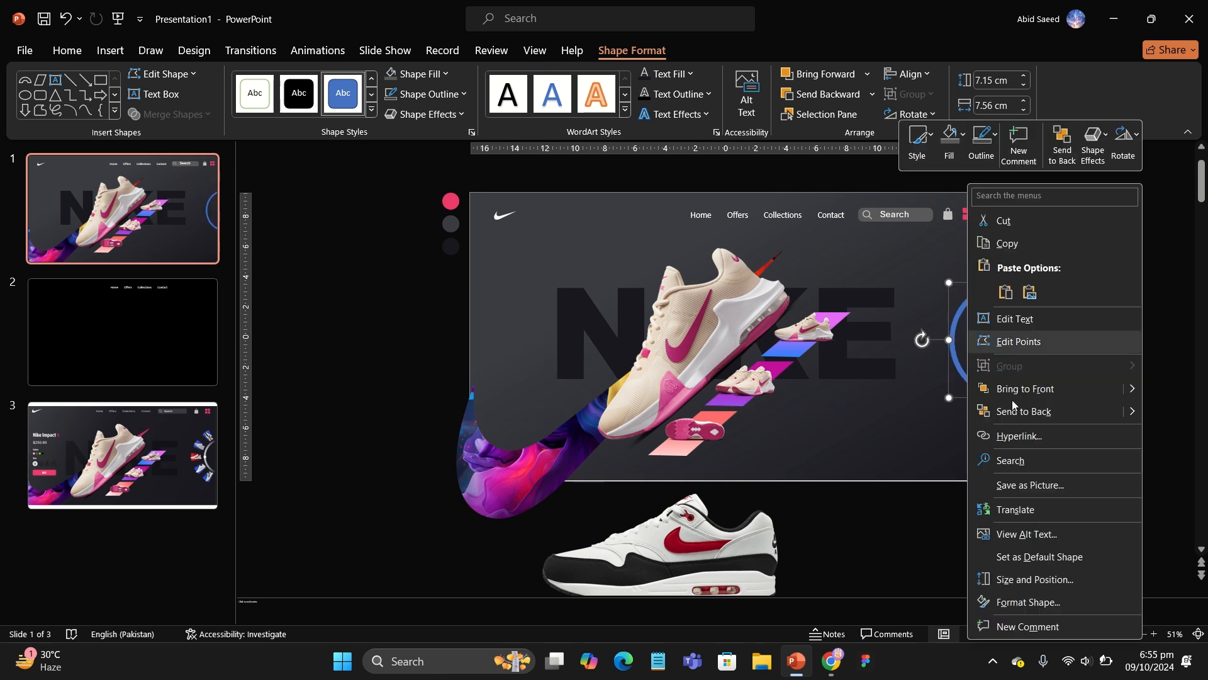
{"action": "left_click", "coordinate": [1026, 604]}
{"action": "left_click", "coordinate": [1051, 319]}
{"action": "scroll", "coordinate": [1035, 458], "scroll_direction": "down", "scroll_amount": 1}
{"action": "left_click", "coordinate": [1165, 492]}
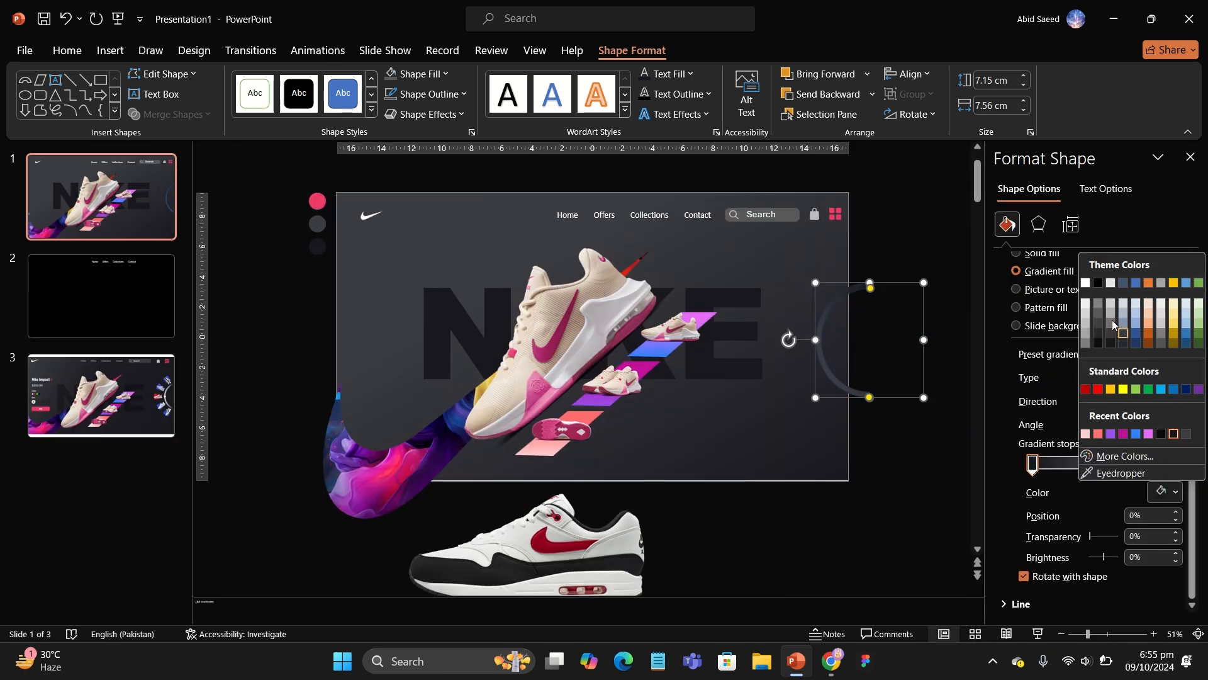
{"action": "left_click", "coordinate": [1088, 286]}
{"action": "left_click", "coordinate": [1164, 400]}
{"action": "left_click", "coordinate": [1021, 436]}
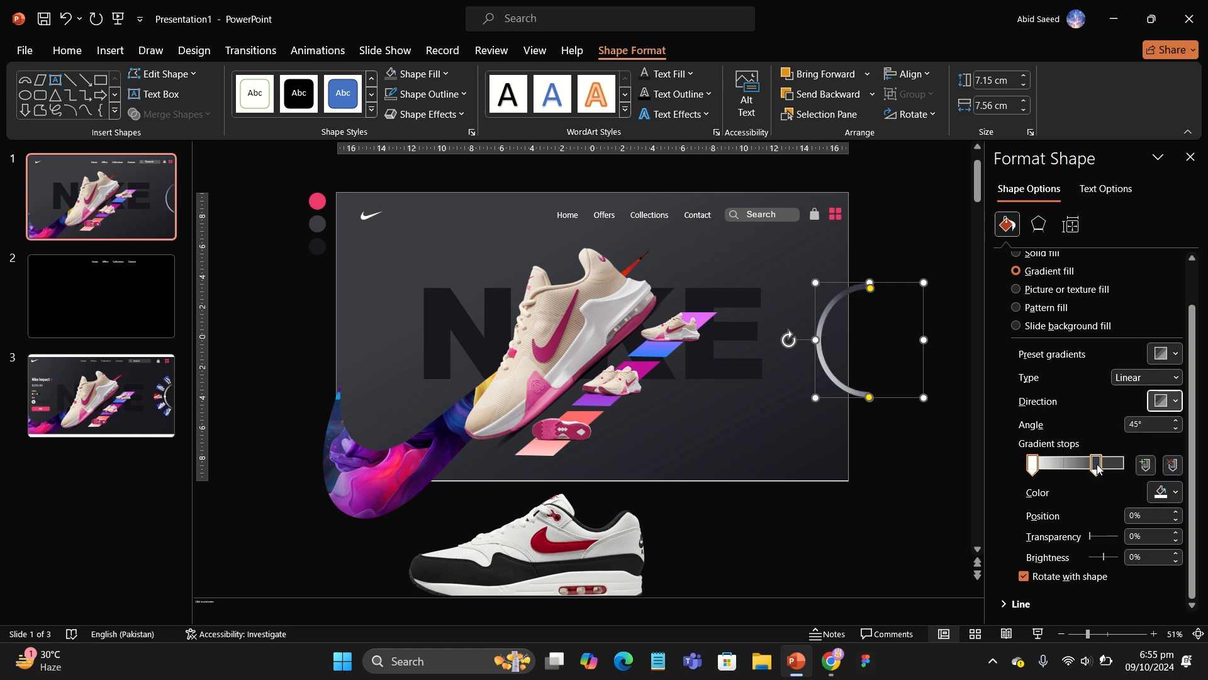
Move the arc gradient's dark stop to 61% and colour it black
{"action": "mouse_move", "coordinate": [1097, 466]}
{"action": "left_mouse_down"}
{"action": "mouse_move", "coordinate": [1126, 467]}
{"action": "mouse_move", "coordinate": [1046, 465]}
{"action": "mouse_move", "coordinate": [1087, 466]}
{"action": "left_mouse_up"}
{"action": "left_click", "coordinate": [1164, 494]}
{"action": "left_click", "coordinate": [1164, 437]}
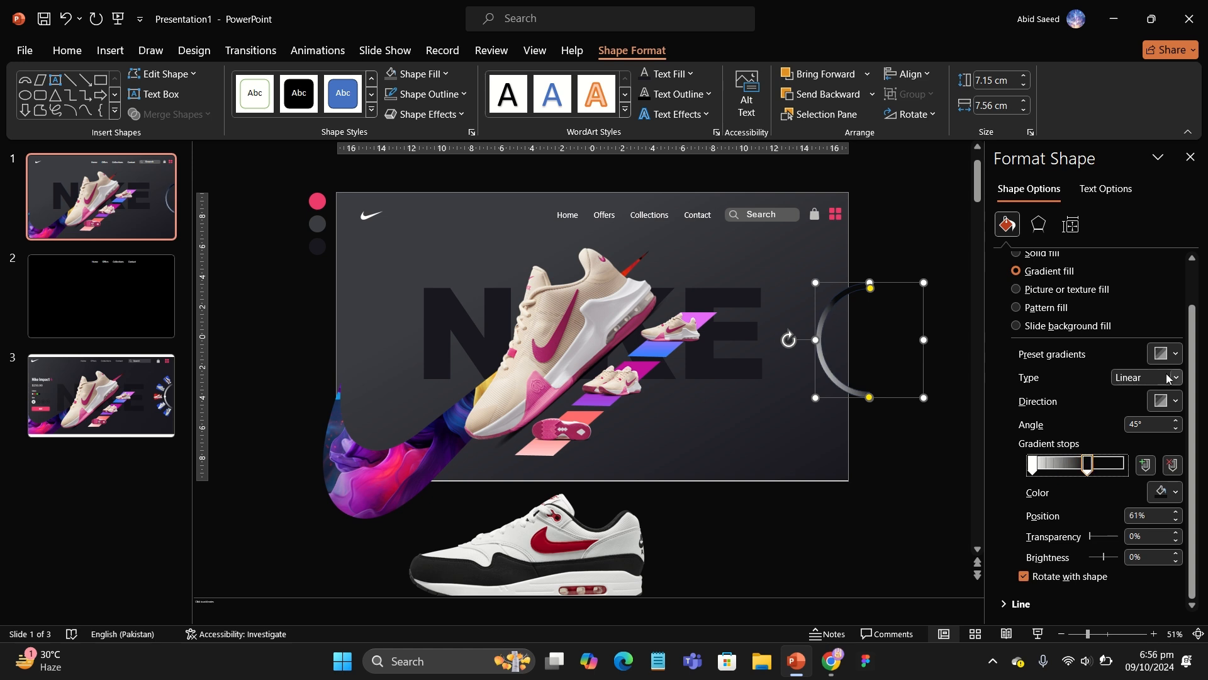
Compare other gradient types on the arc, including Rectangular, and settle on Path
{"action": "left_click", "coordinate": [1174, 378]}
{"action": "left_click", "coordinate": [1133, 409]}
{"action": "left_click", "coordinate": [1174, 378]}
{"action": "left_click", "coordinate": [1150, 423]}
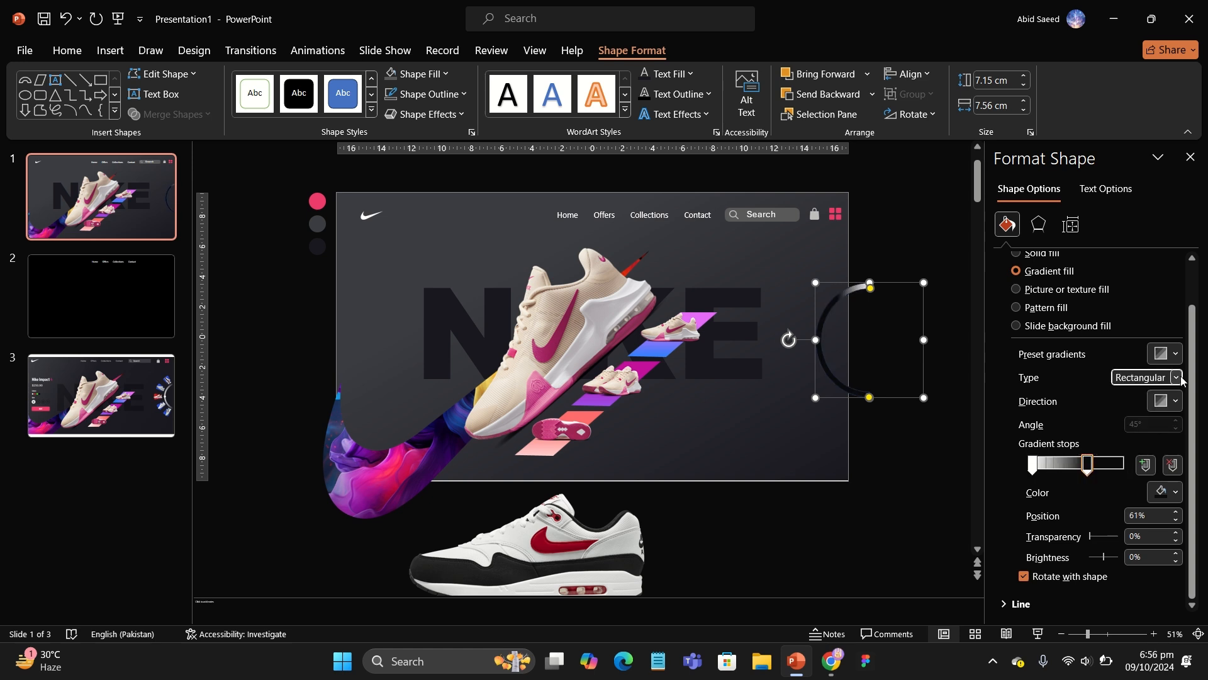
{"action": "left_click", "coordinate": [1175, 378]}
{"action": "left_click", "coordinate": [1149, 439]}
Move the arc gradient's black stop to 100% and add another black stop at 77%, removing the surplus stop
{"action": "left_click_drag", "start_coordinate": [1088, 465], "coordinate": [1133, 467]}
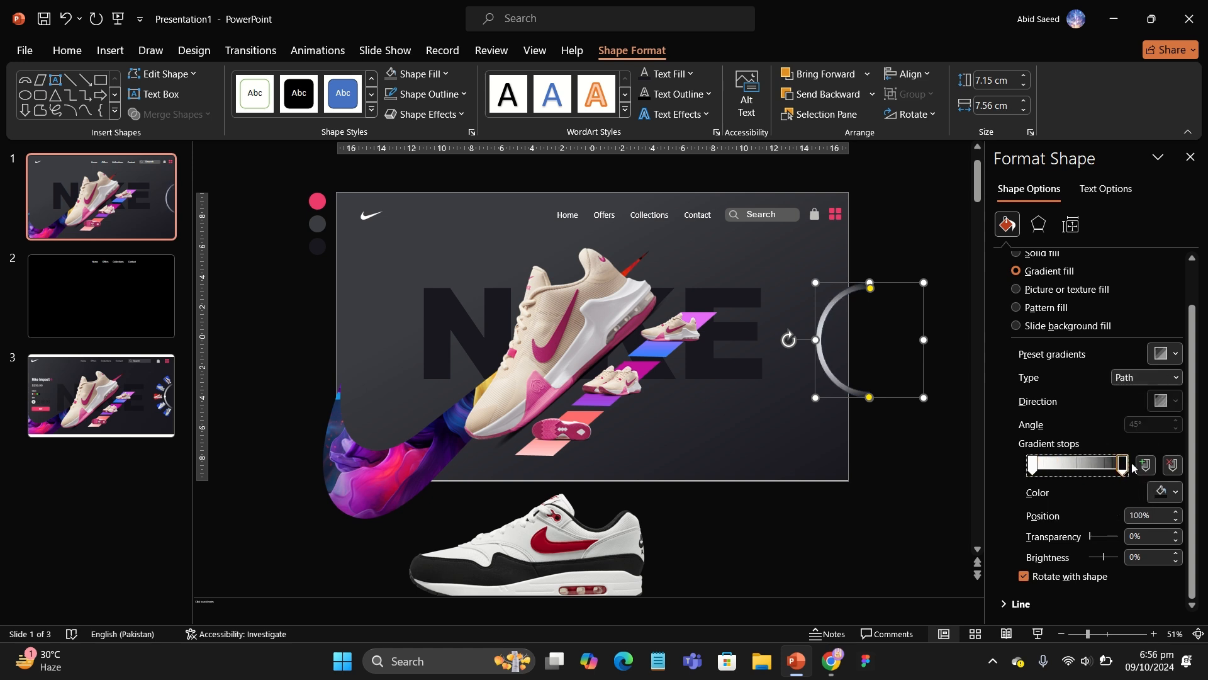
{"action": "left_click", "coordinate": [1092, 466]}
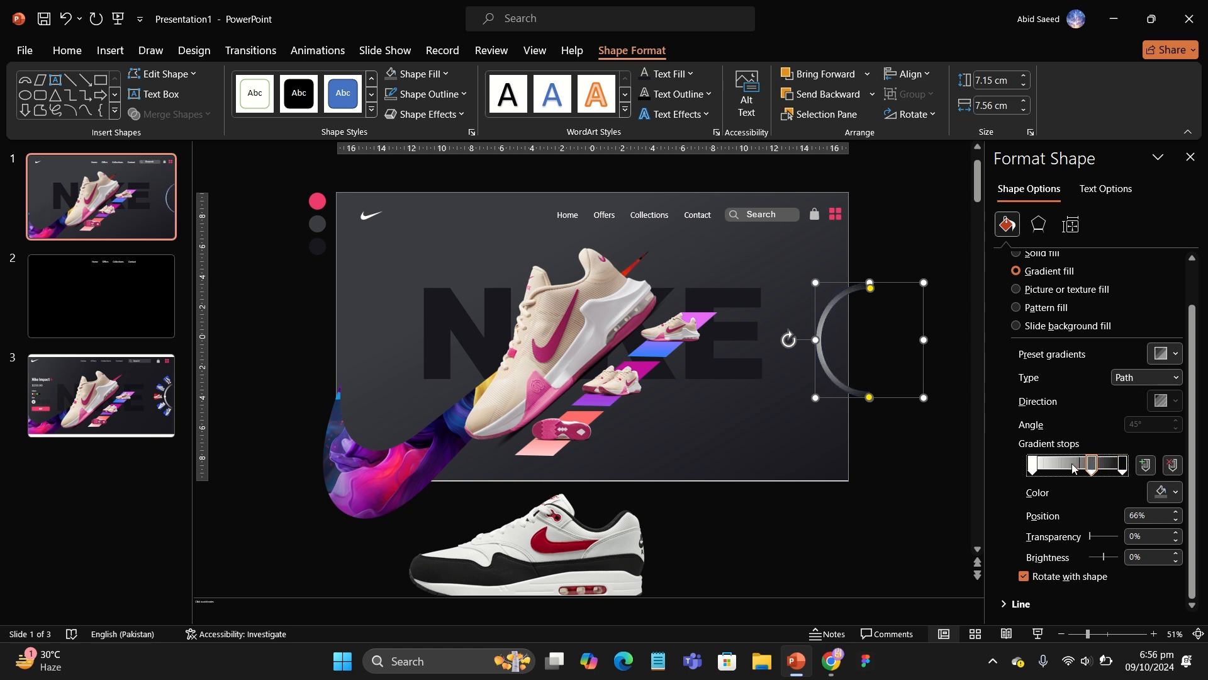
{"action": "left_click", "coordinate": [1071, 466]}
{"action": "left_click", "coordinate": [1161, 492]}
{"action": "left_click", "coordinate": [1098, 283]}
{"action": "left_click_drag", "start_coordinate": [1071, 466], "coordinate": [1102, 467]}
{"action": "left_click", "coordinate": [1172, 466]}
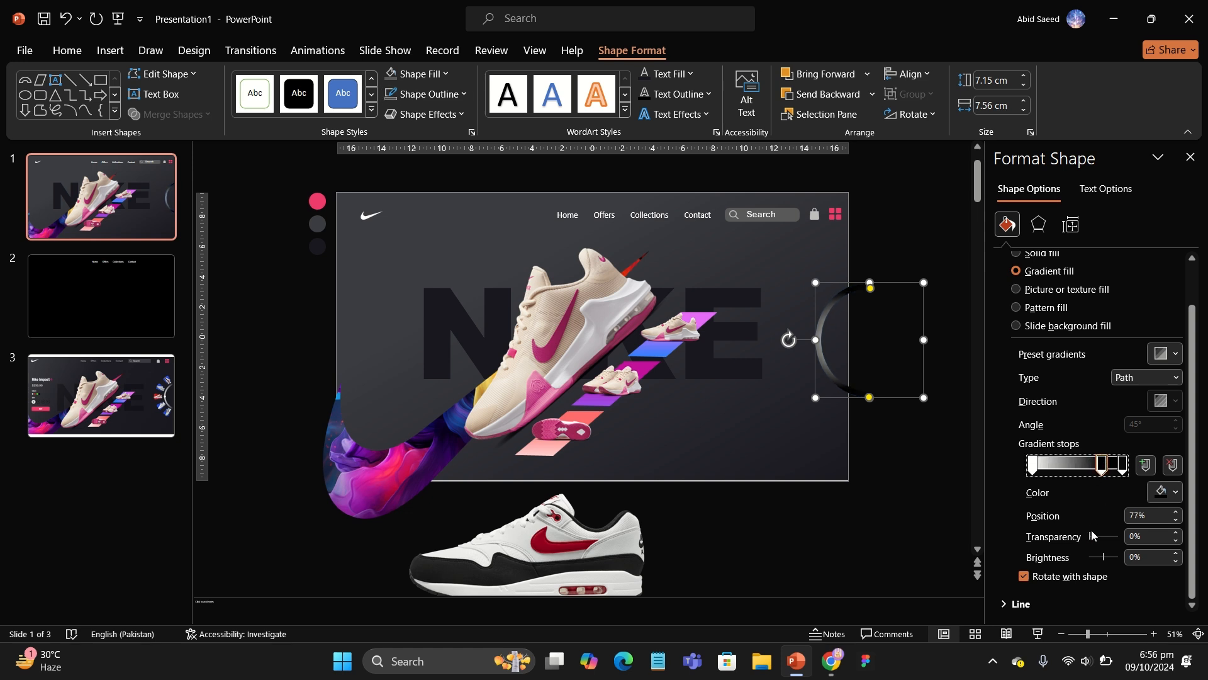
Make the arc gradient's dark end transparent, shift the white stop toward the middle, and close the formatting pane
{"action": "left_click_drag", "start_coordinate": [1092, 535], "coordinate": [1125, 536]}
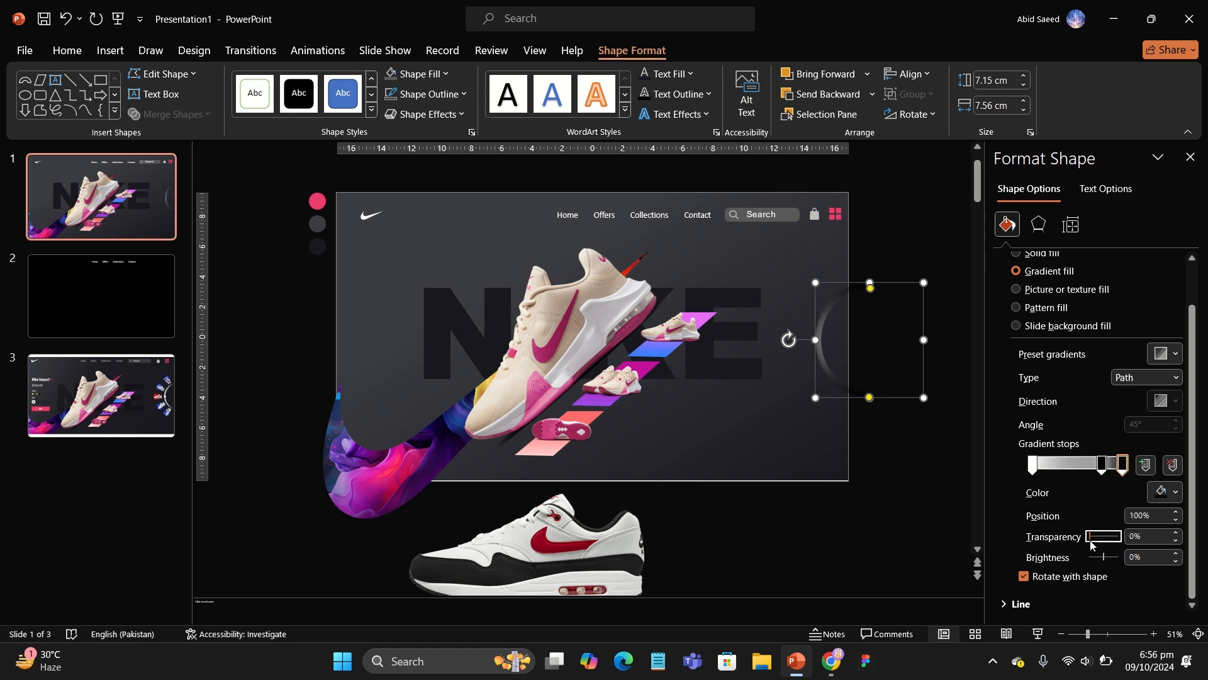
{"action": "left_click", "coordinate": [1033, 466]}
{"action": "left_click_drag", "start_coordinate": [1032, 466], "coordinate": [1072, 473]}
{"action": "left_click", "coordinate": [921, 444]}
{"action": "left_click", "coordinate": [1189, 157]}
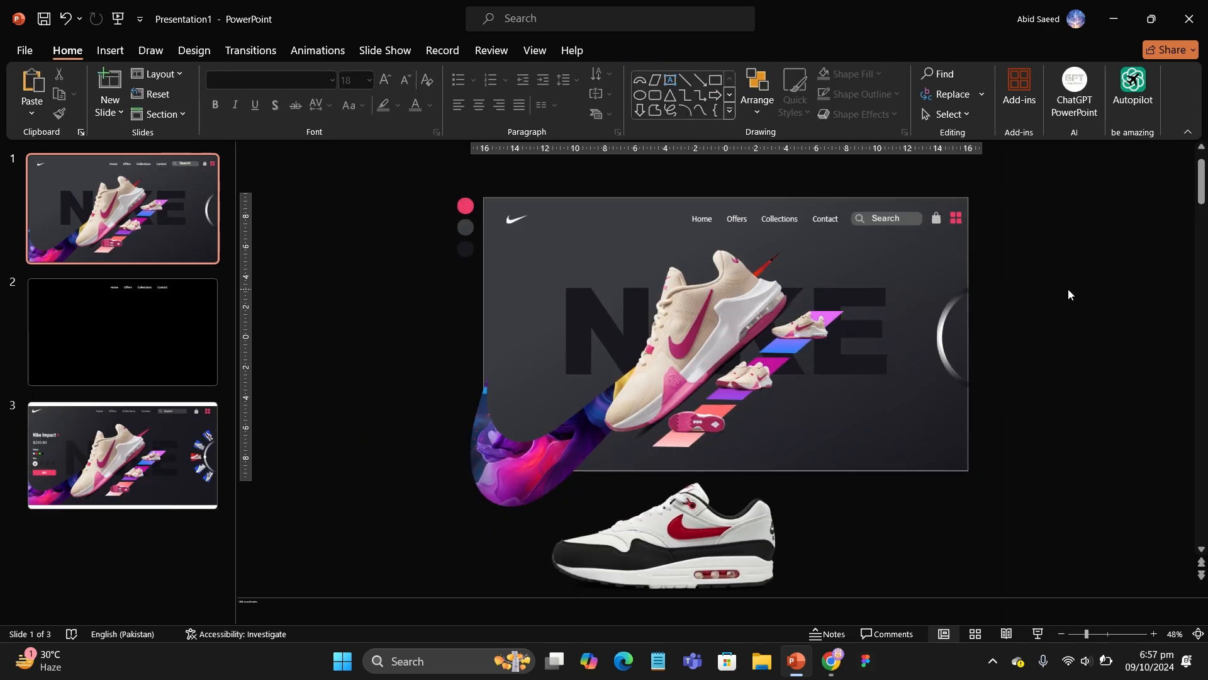
Draw a 1 by 1 cm circle on the middle of the arc
{"action": "left_click", "coordinate": [940, 335]}
{"action": "left_click", "coordinate": [390, 289]}
{"action": "left_click", "coordinate": [111, 52]}
{"action": "left_click", "coordinate": [261, 106]}
{"action": "left_click", "coordinate": [345, 158]}
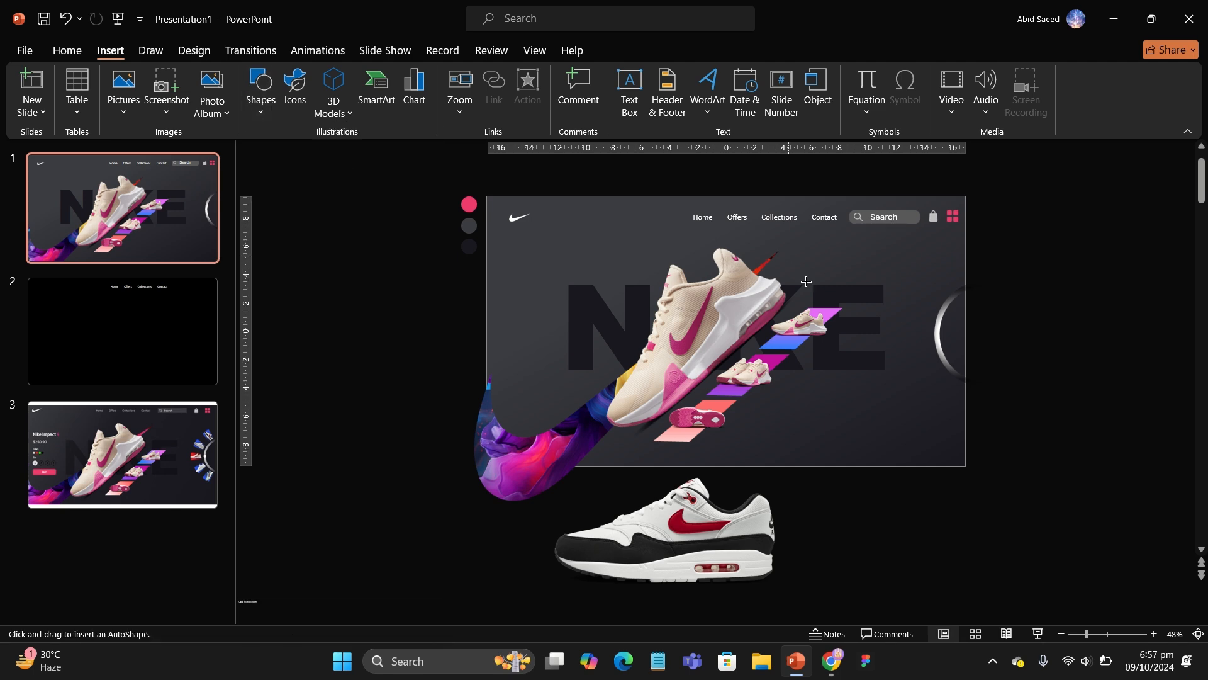
{"action": "left_click", "coordinate": [941, 335]}
{"action": "scroll", "coordinate": [1002, 176], "scroll_direction": "up", "scroll_amount": 3}
{"action": "key", "text": "Return"}
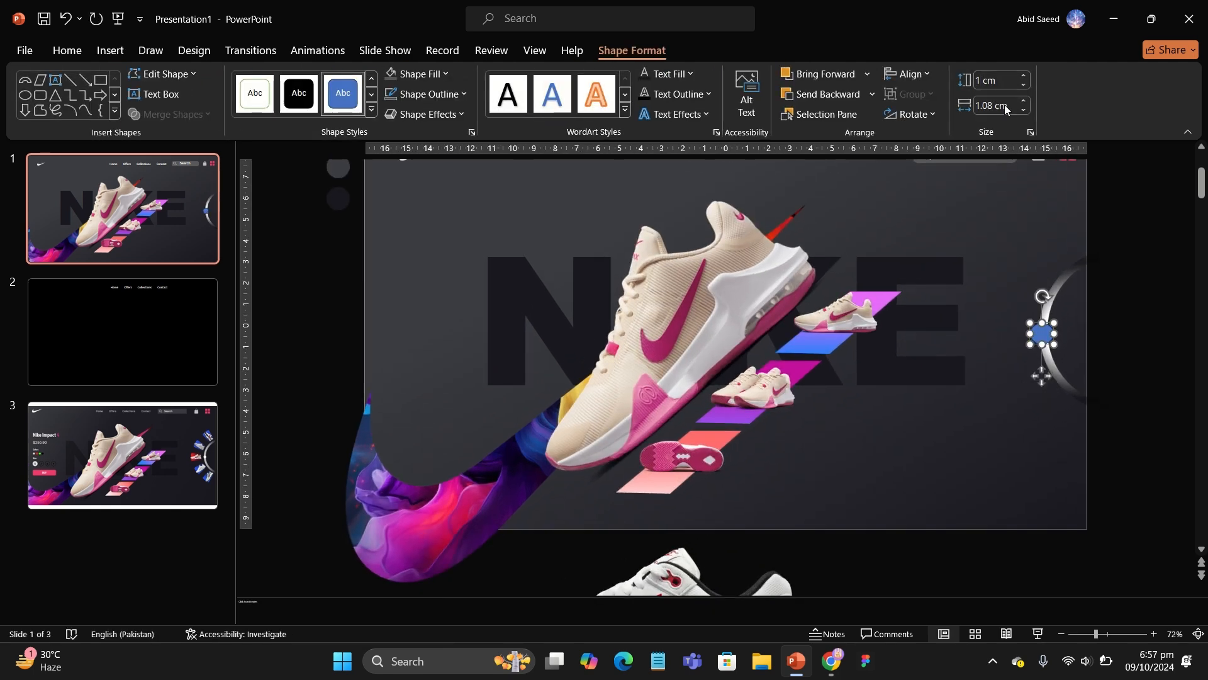
{"action": "left_click_drag", "start_coordinate": [1028, 369], "coordinate": [1042, 372]}
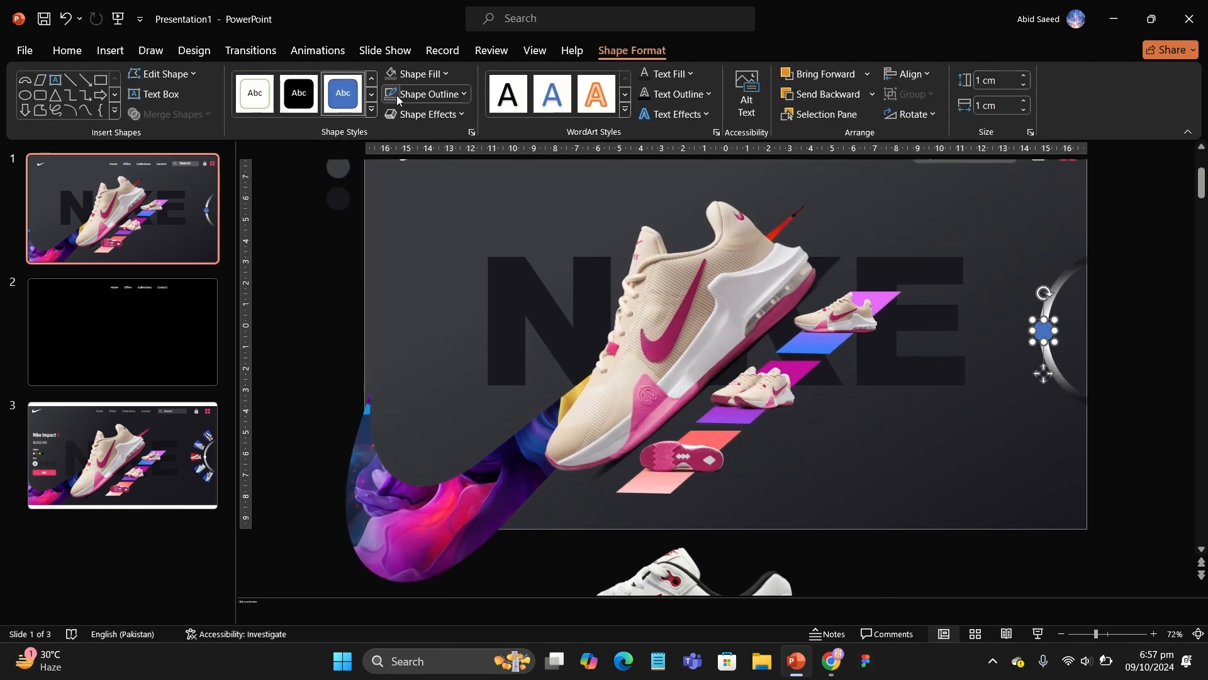
Fill the small circle on the arc with white
{"action": "left_click", "coordinate": [420, 73]}
{"action": "left_click", "coordinate": [396, 115]}
{"action": "left_click", "coordinate": [1152, 379]}
Resize the white circle, trying 0.5 cm and settling on 0.8 by 0.8 cm, and centre it on the arc's line
{"action": "left_click", "coordinate": [1042, 330]}
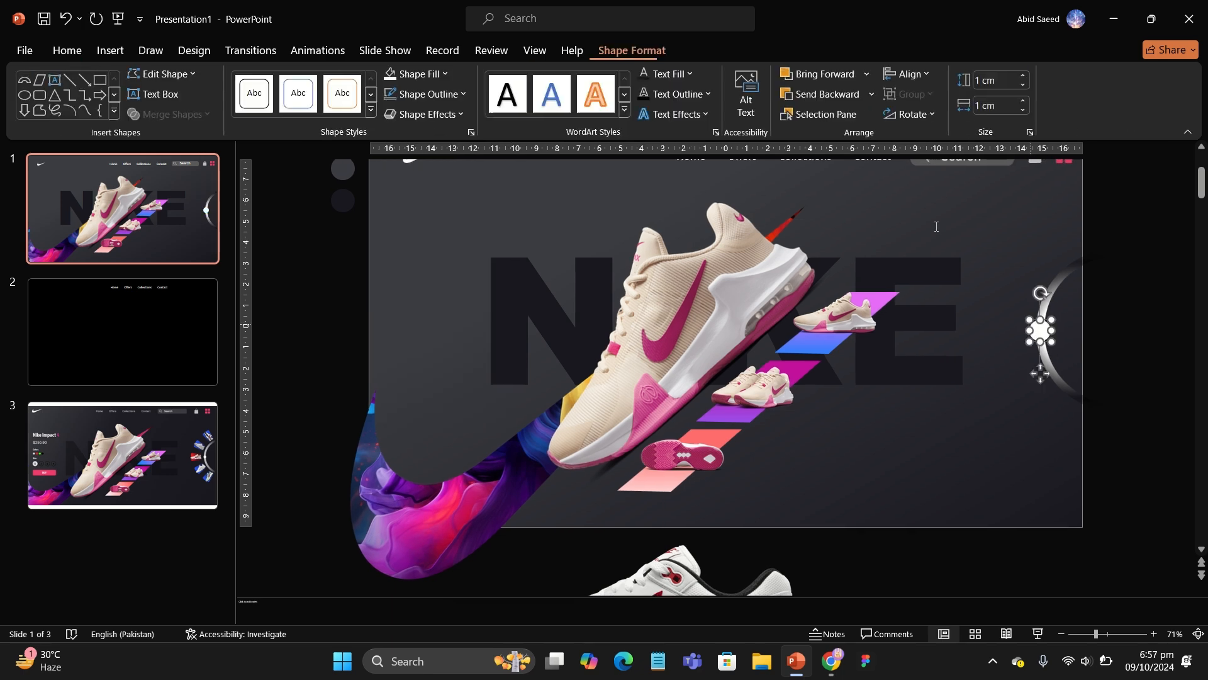
{"action": "type", "text": "0.5"}
{"action": "key", "text": "Return"}
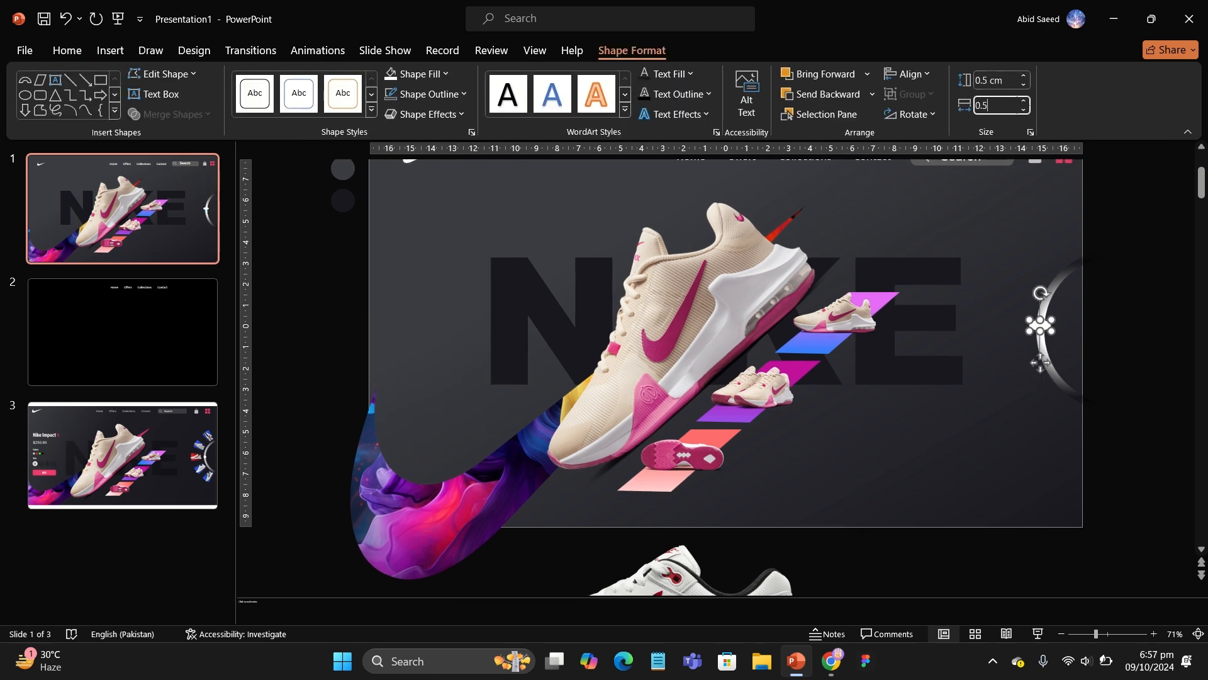
{"action": "type", "text": "0.5"}
{"action": "key", "text": "Return"}
{"action": "left_click_drag", "start_coordinate": [1039, 370], "coordinate": [1040, 368]}
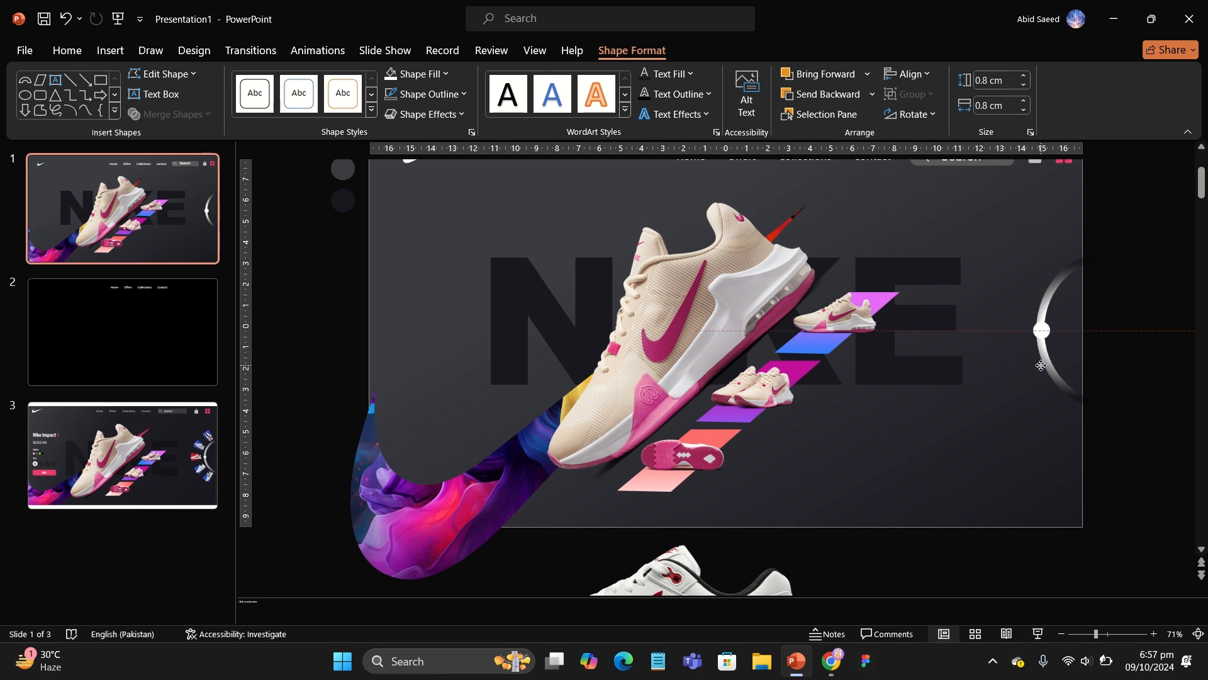
{"action": "left_click", "coordinate": [1132, 369]}
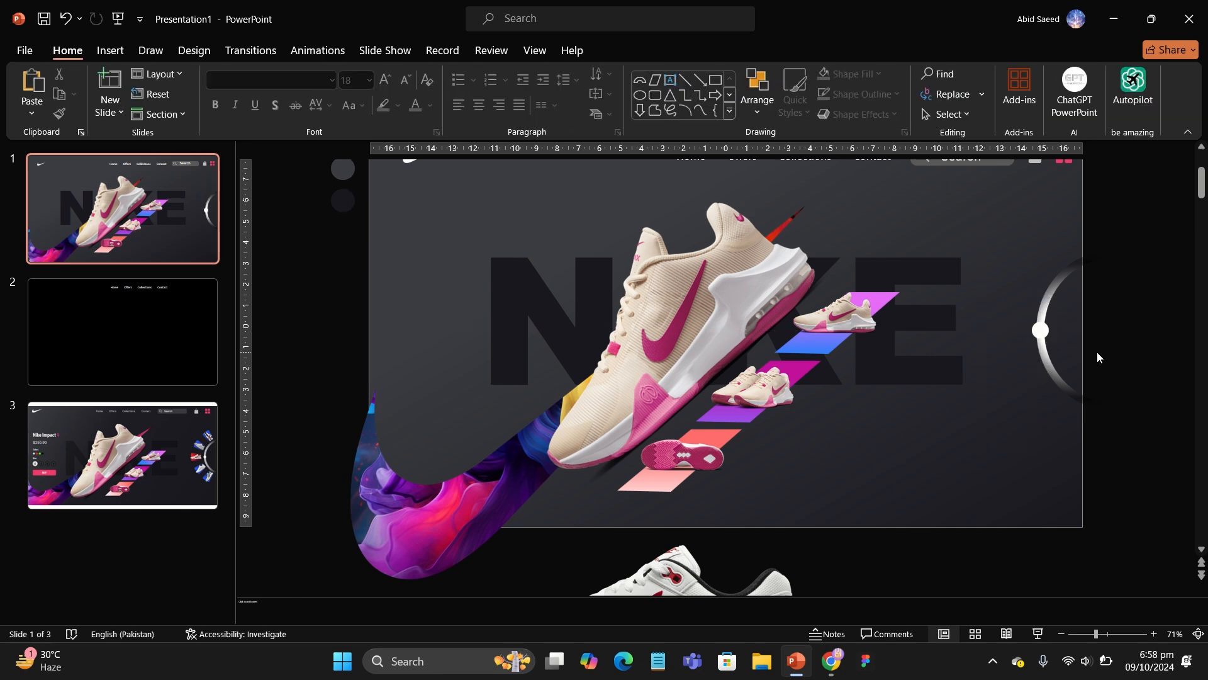
Add a text box reading "Nike Impact" at the slide's left, above the swoosh
{"action": "scroll", "coordinate": [1097, 353], "scroll_direction": "down", "scroll_amount": 1, "text": "ctrl"}
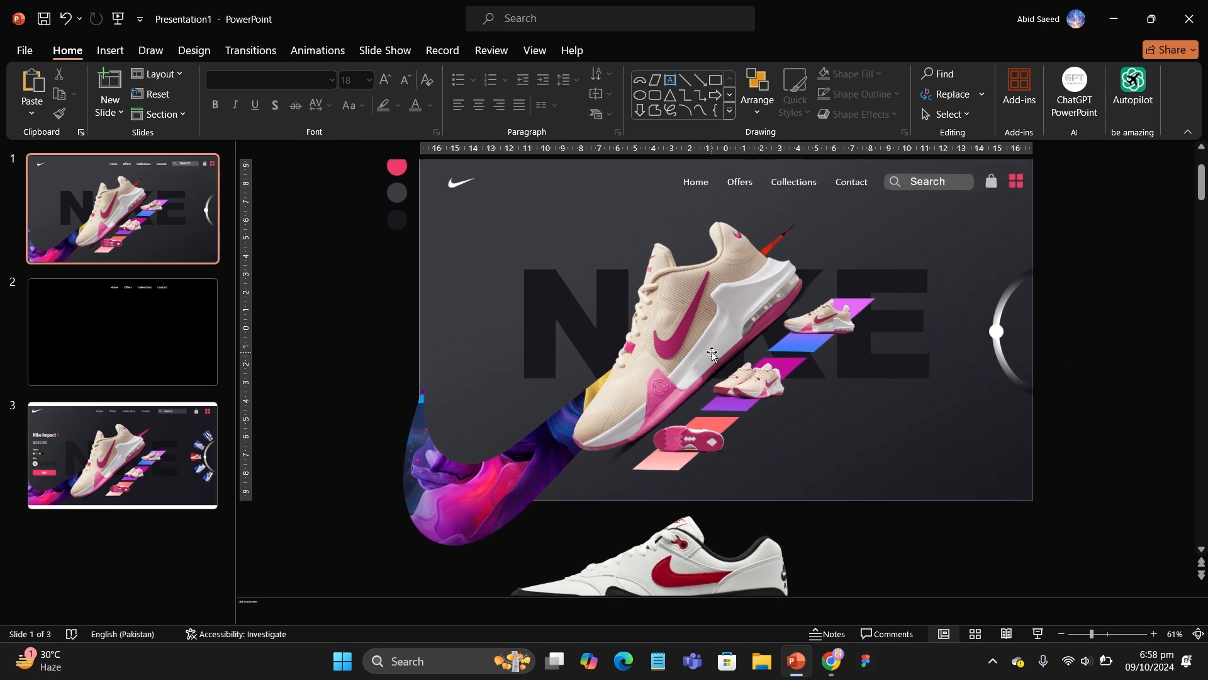
{"action": "left_click", "coordinate": [110, 50]}
{"action": "left_click", "coordinate": [629, 91]}
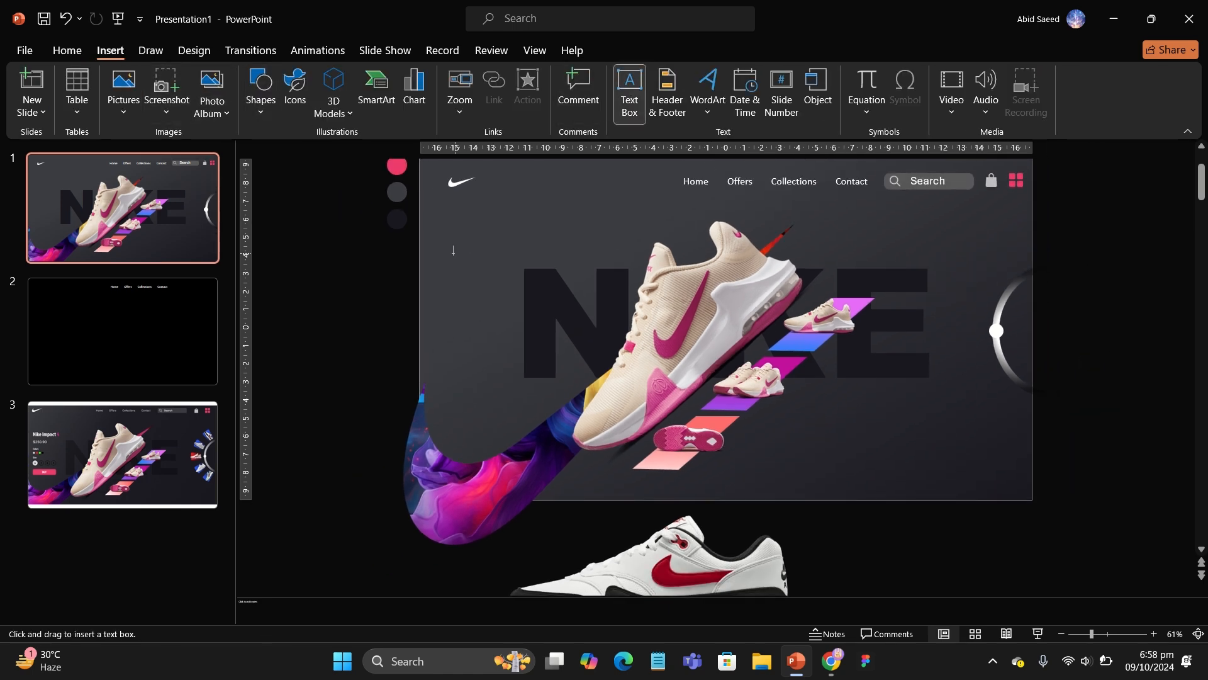
{"action": "left_click_drag", "start_coordinate": [429, 257], "coordinate": [578, 301]}
{"action": "type", "text": "Nike Impact"}
{"action": "left_click", "coordinate": [526, 276]}
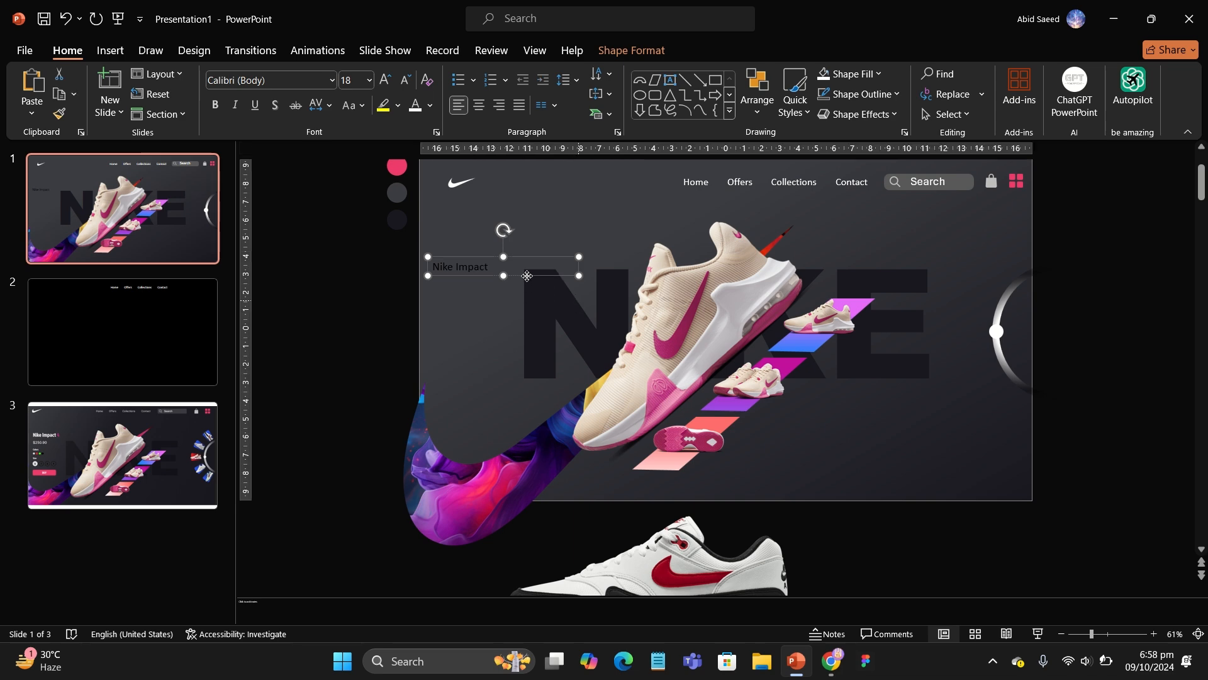
Format the "Nike Impact" text as 24 pt white Agency FB with wider character spacing
{"action": "left_click", "coordinate": [385, 80]}
{"action": "left_click", "coordinate": [385, 80]}
{"action": "left_click", "coordinate": [332, 80]}
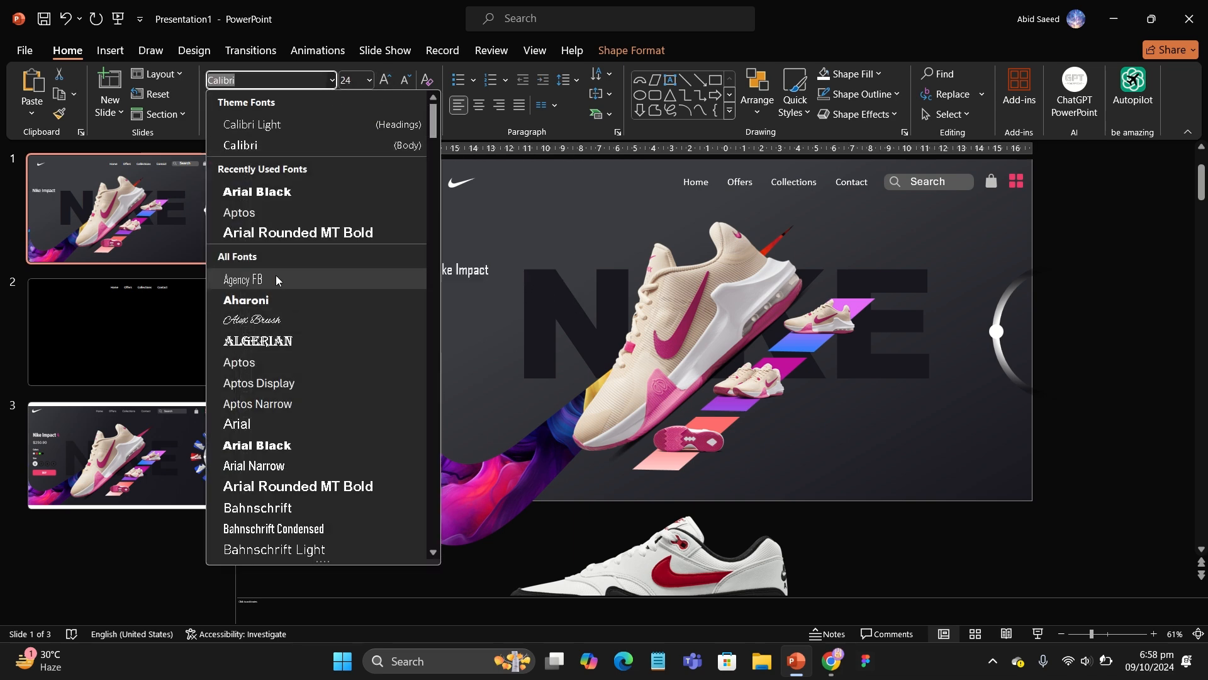
{"action": "left_click", "coordinate": [313, 277]}
{"action": "left_click", "coordinate": [329, 105]}
{"action": "left_click", "coordinate": [339, 208]}
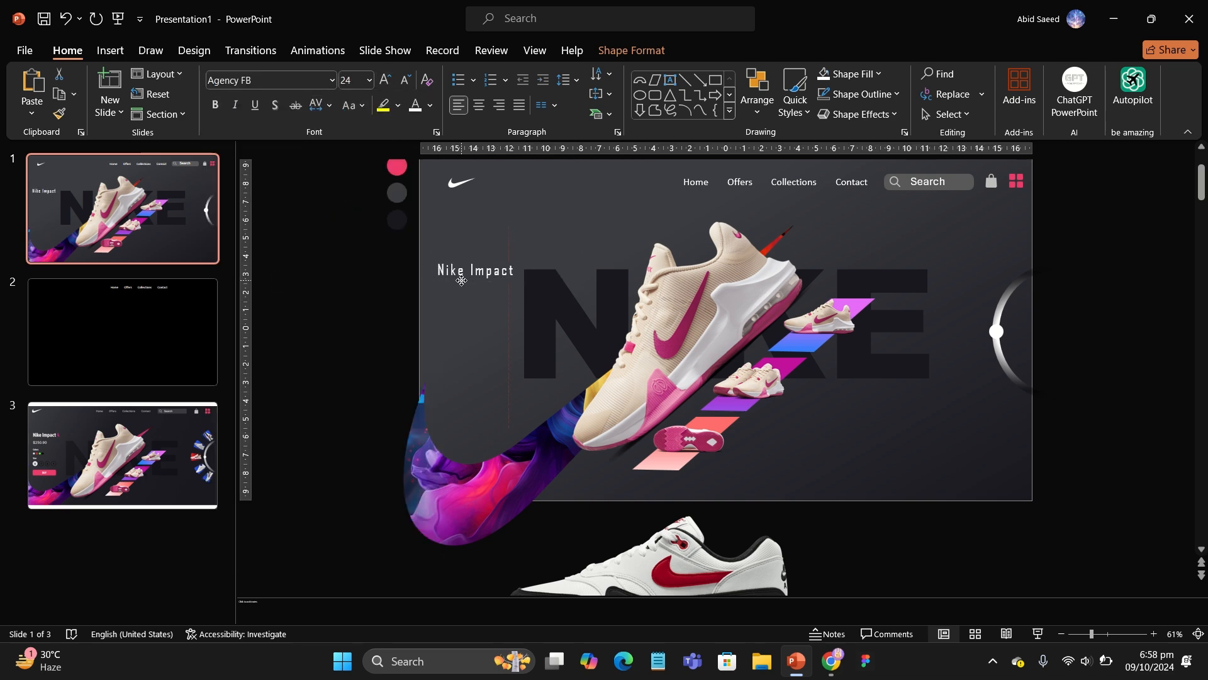
Append a pink "4" to "Nike Impact" and make the whole line bold
{"action": "left_click", "coordinate": [515, 271]}
{"action": "type", "text": "4"}
{"action": "double_click", "coordinate": [531, 272]}
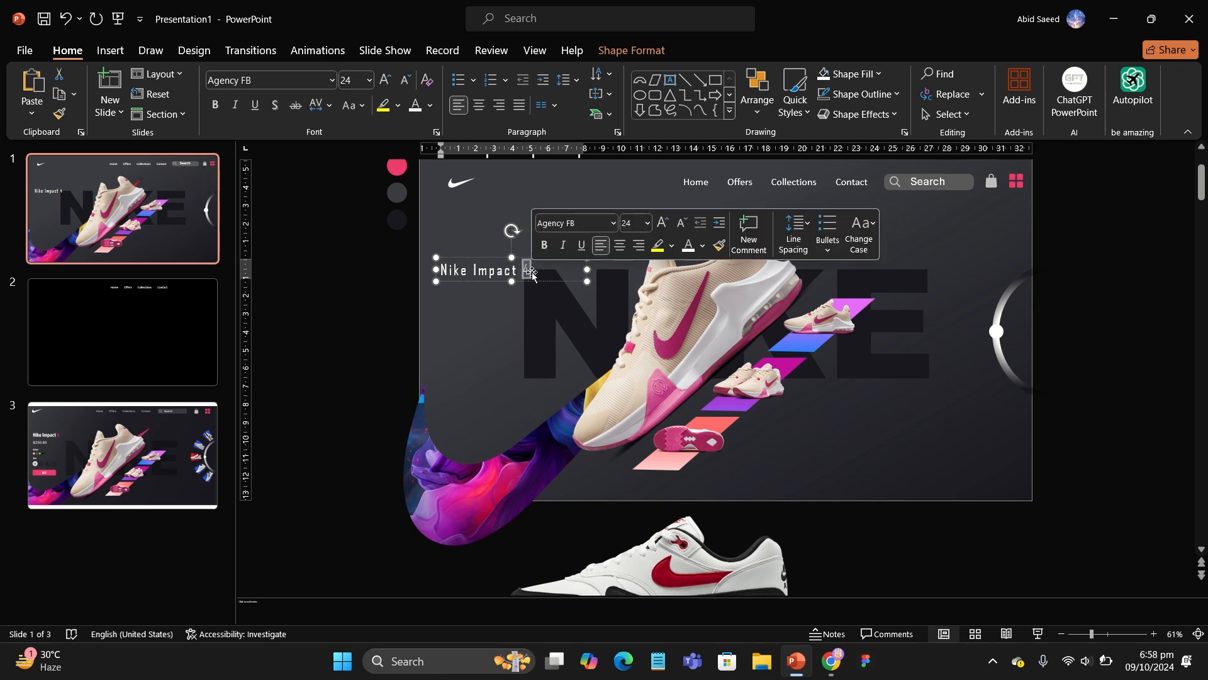
{"action": "left_click", "coordinate": [430, 105]}
{"action": "left_click", "coordinate": [441, 342]}
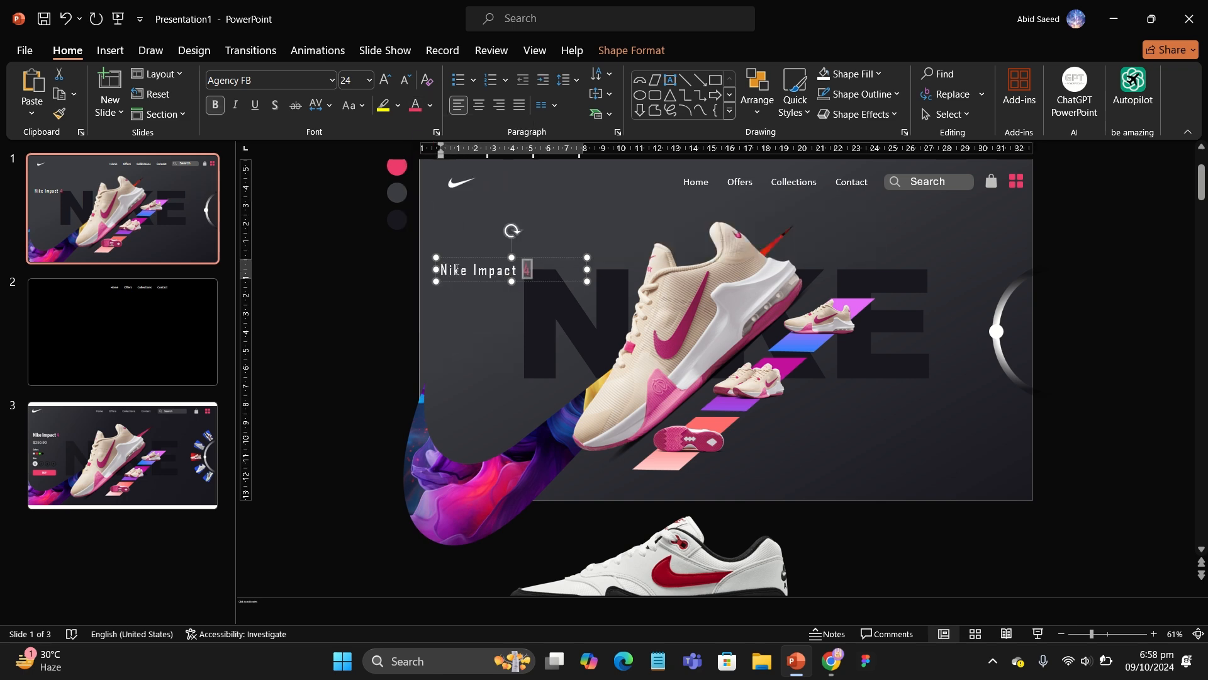
{"action": "triple_click", "coordinate": [448, 271]}
{"action": "key", "text": "ctrl+b"}
Duplicate the "Nike Impact 4" text box just below it and replace its text with white "$250.90"
{"action": "left_click_drag", "start_coordinate": [480, 281], "coordinate": [473, 292]}
{"action": "triple_click", "coordinate": [472, 285]}
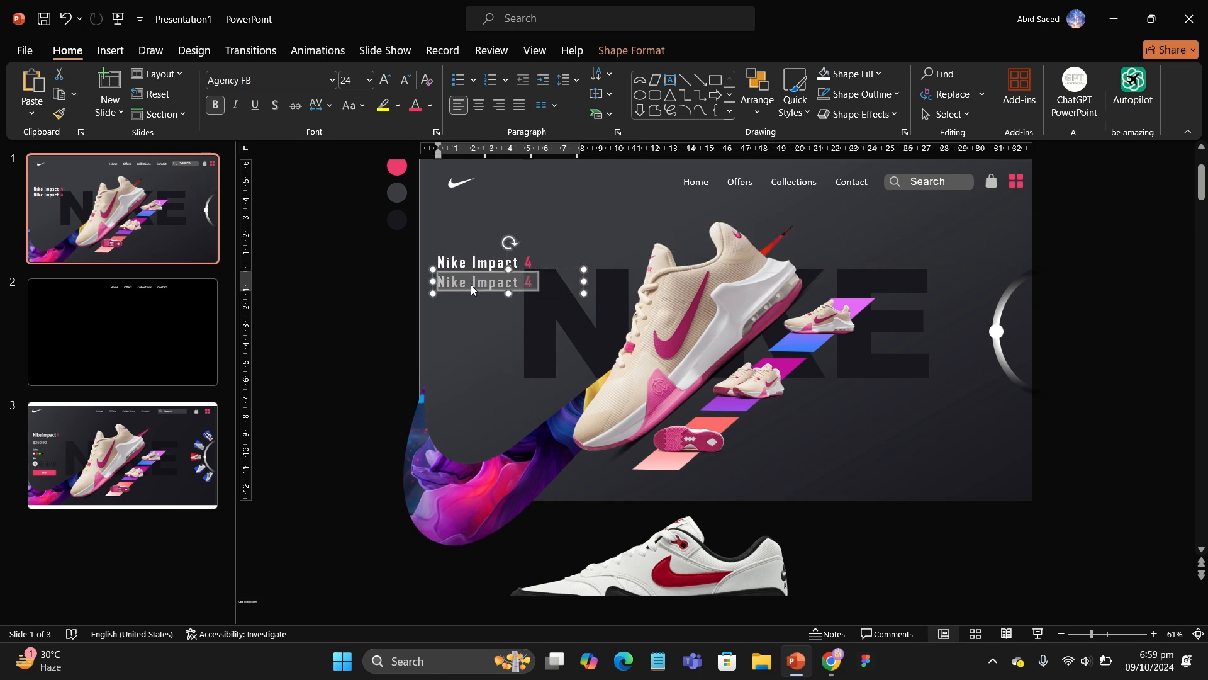
{"action": "type", "text": "250.90"}
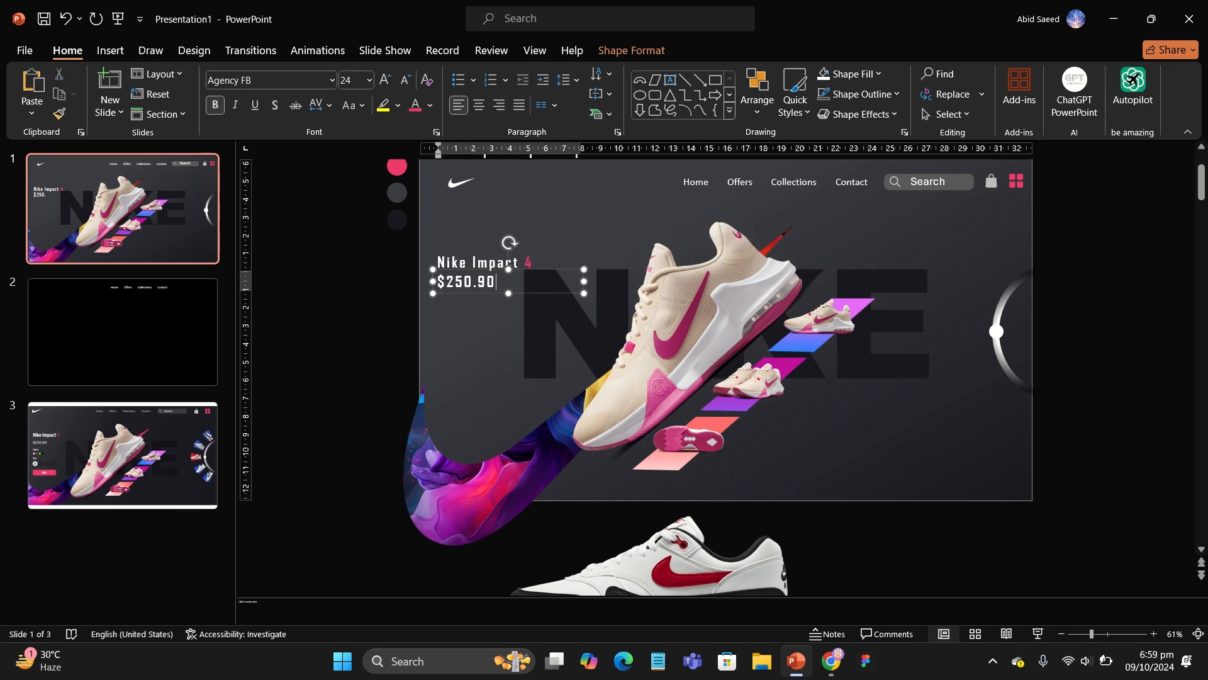
Remove the bold from the $250.90 price and set its font to Calibri Light
{"action": "left_click", "coordinate": [464, 292]}
{"action": "left_click", "coordinate": [215, 106]}
{"action": "left_click", "coordinate": [333, 80]}
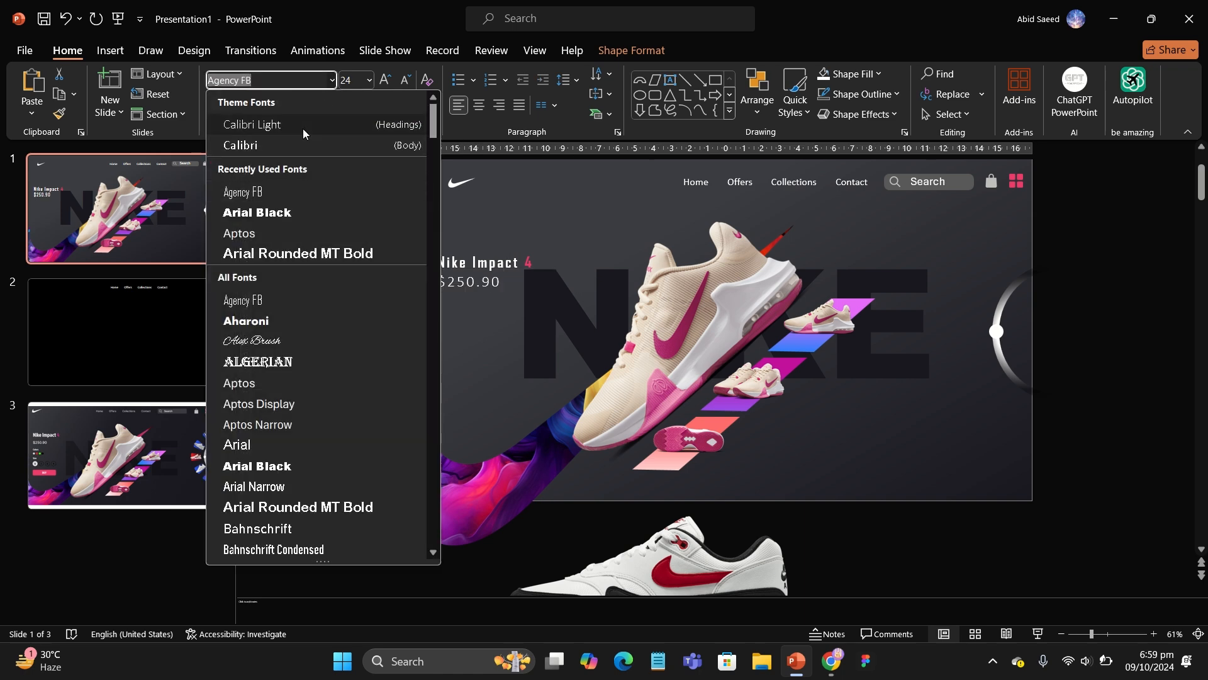
{"action": "left_click", "coordinate": [302, 128]}
{"action": "left_click", "coordinate": [358, 300]}
Add a white 16 pt text box reading "Colors" just below the $250.90 price
{"action": "left_click", "coordinate": [111, 51]}
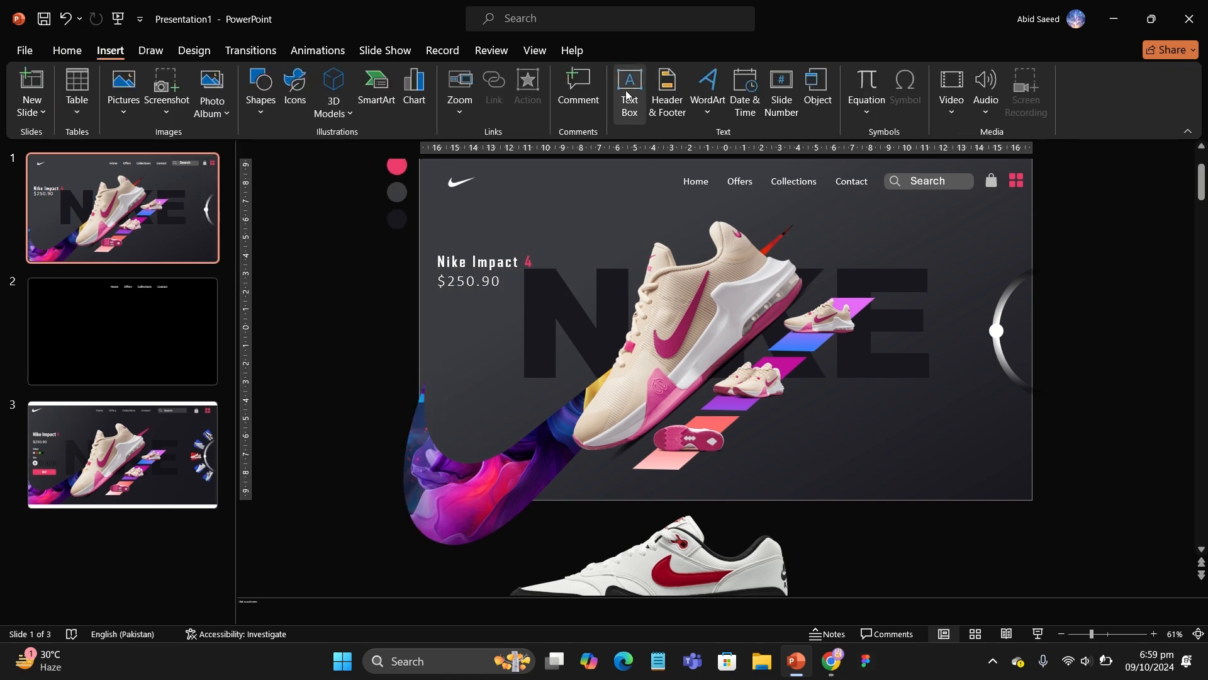
{"action": "left_click", "coordinate": [625, 92]}
{"action": "left_click_drag", "start_coordinate": [441, 294], "coordinate": [493, 308]}
{"action": "type", "text": "Colors"}
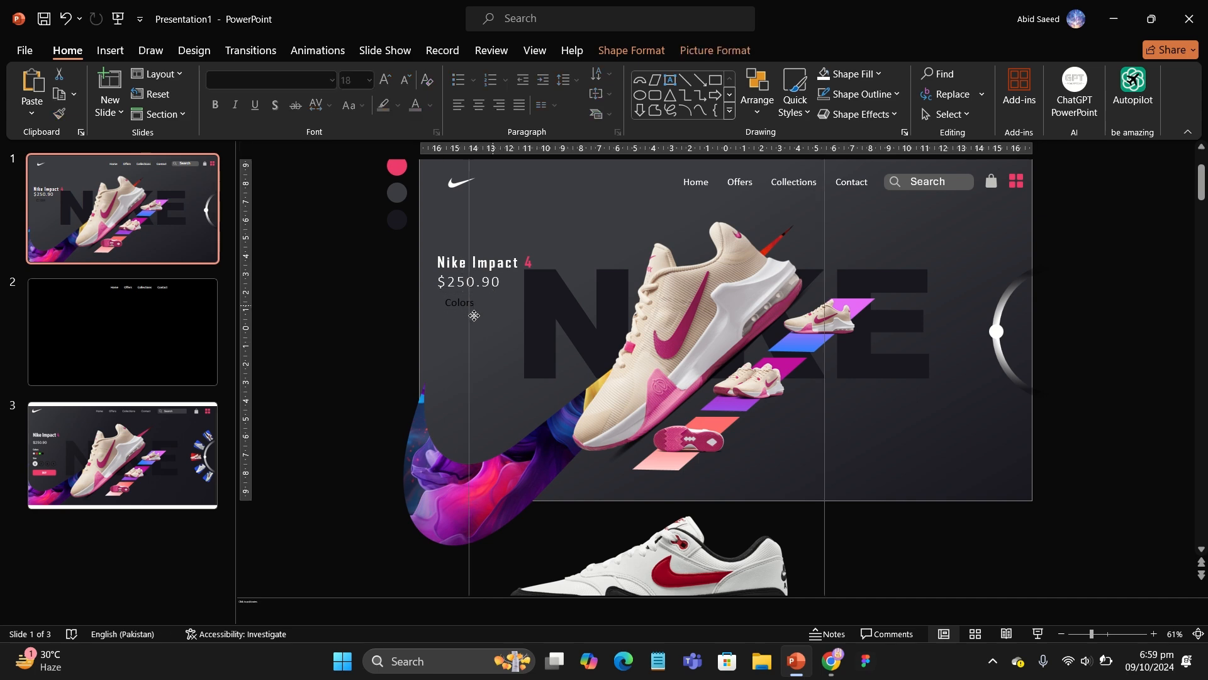
{"action": "left_click", "coordinate": [458, 311]}
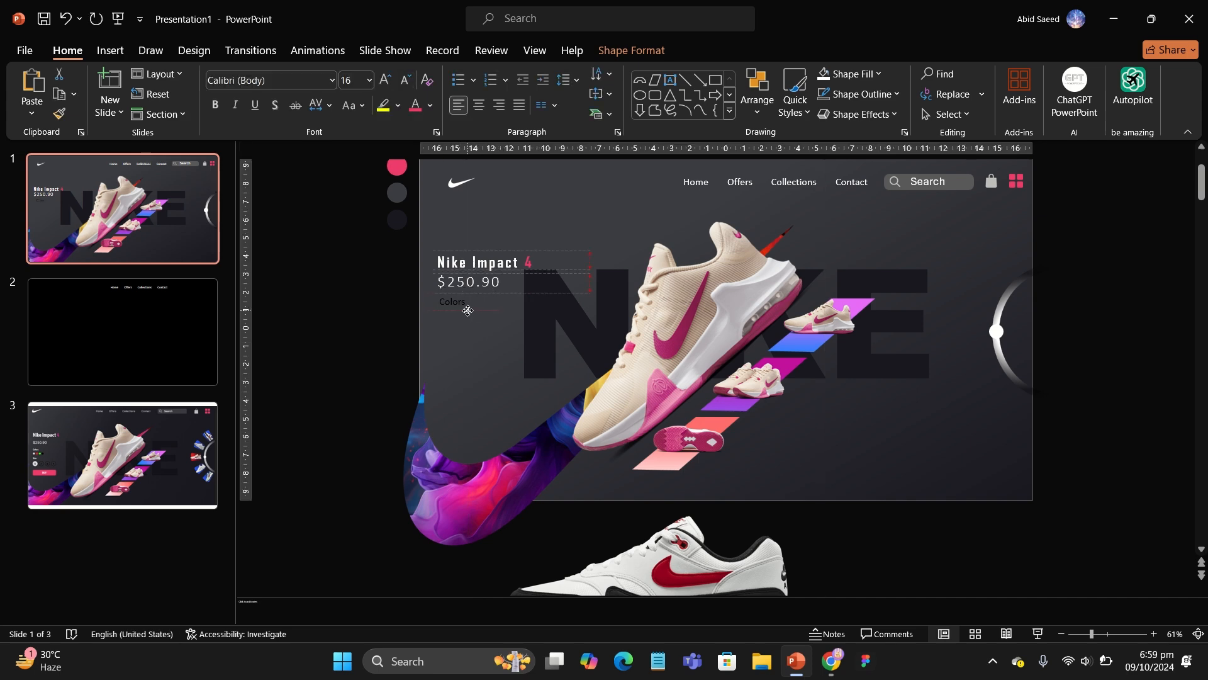
{"action": "left_click", "coordinate": [430, 105]}
{"action": "left_click", "coordinate": [414, 144]}
{"action": "left_click", "coordinate": [401, 284]}
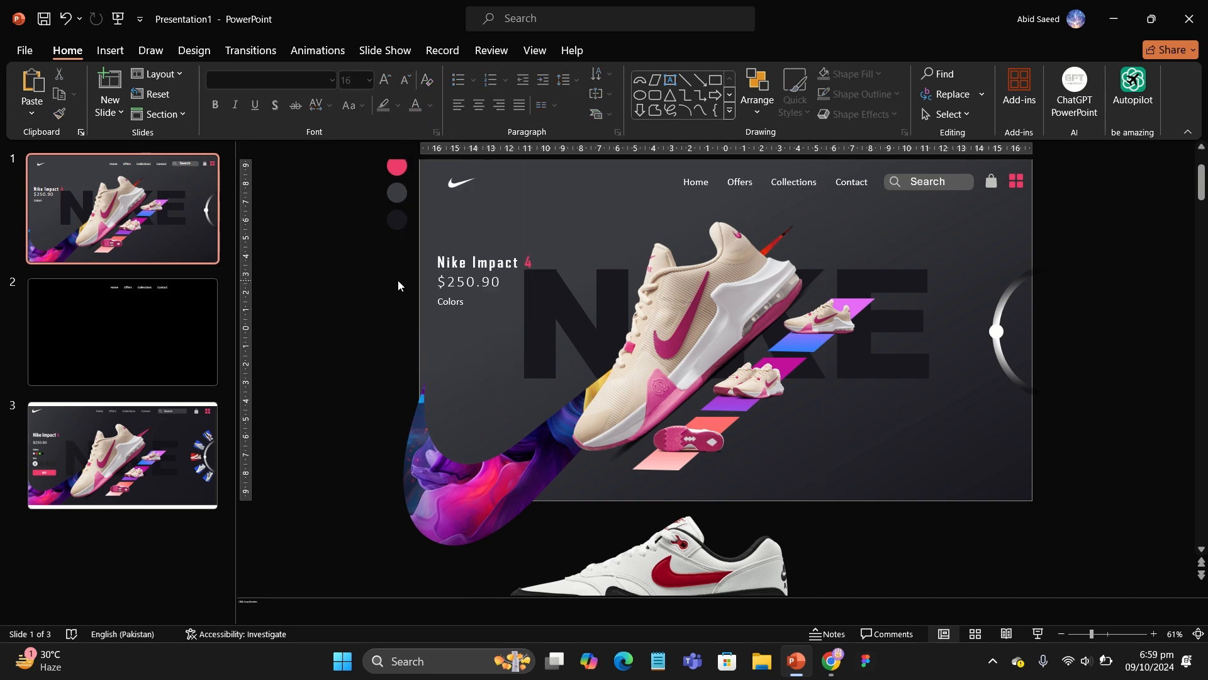
Draw a small circle under the "Colors" label and size it 0.37 cm by 0.37 cm
{"action": "left_click", "coordinate": [110, 50]}
{"action": "left_click", "coordinate": [260, 88]}
{"action": "left_click", "coordinate": [439, 312]}
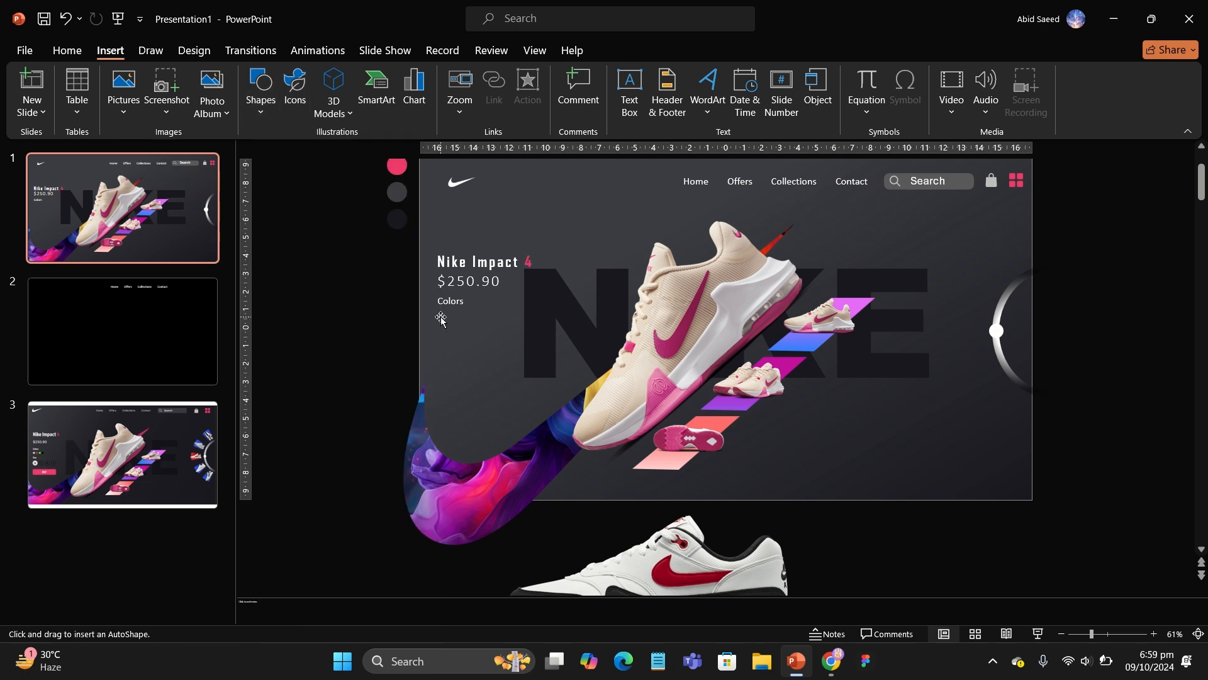
{"action": "left_click_drag", "start_coordinate": [442, 320], "coordinate": [443, 313]}
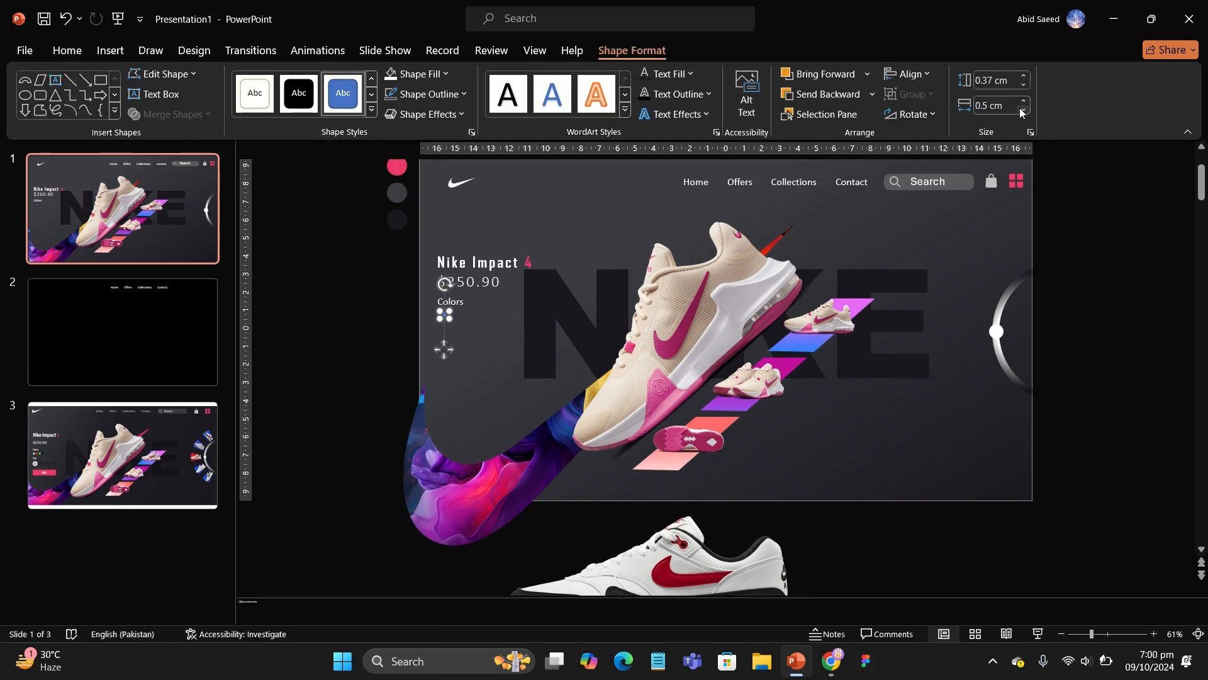
{"action": "left_click", "coordinate": [1000, 105]}
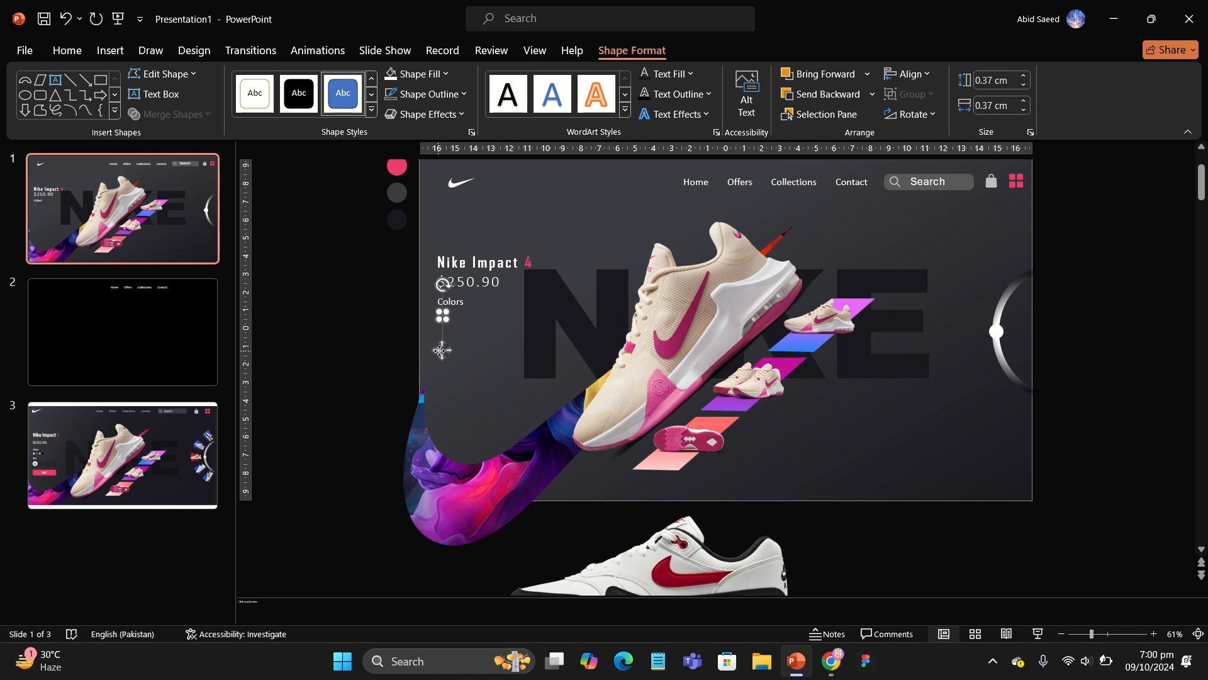
Duplicate the small circle three times to form a horizontal row of four under "Colors"
{"action": "key", "text": "ctrl+d"}
{"action": "left_click_drag", "start_coordinate": [447, 360], "coordinate": [447, 354]}
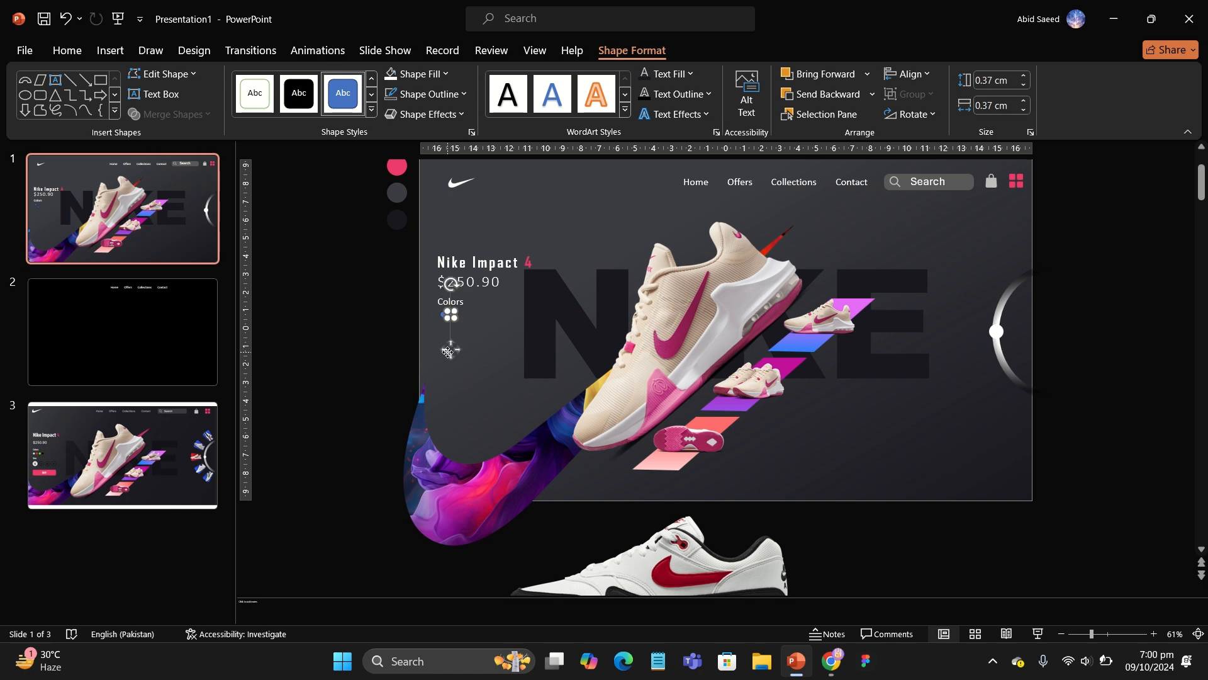
{"action": "key", "text": "ctrl+d"}
{"action": "key", "text": "ctrl+d"}
{"action": "left_click_drag", "start_coordinate": [398, 307], "coordinate": [485, 331]}
{"action": "left_click", "coordinate": [601, 54]}
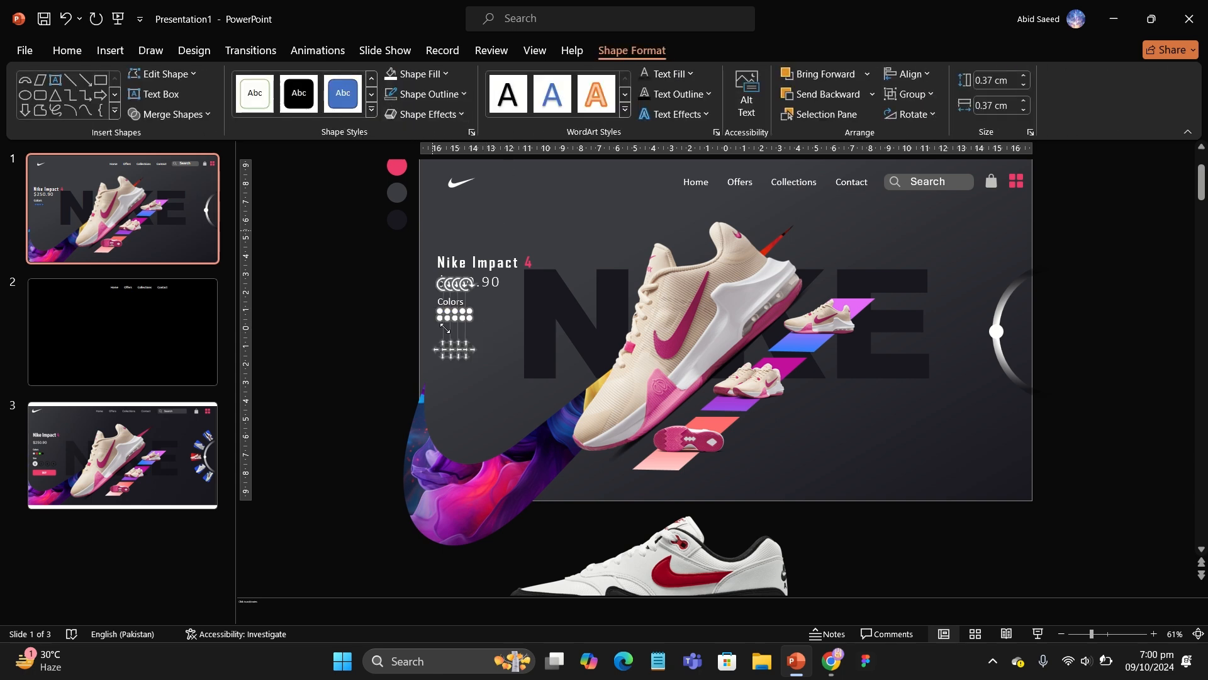
{"action": "left_click", "coordinate": [441, 355]}
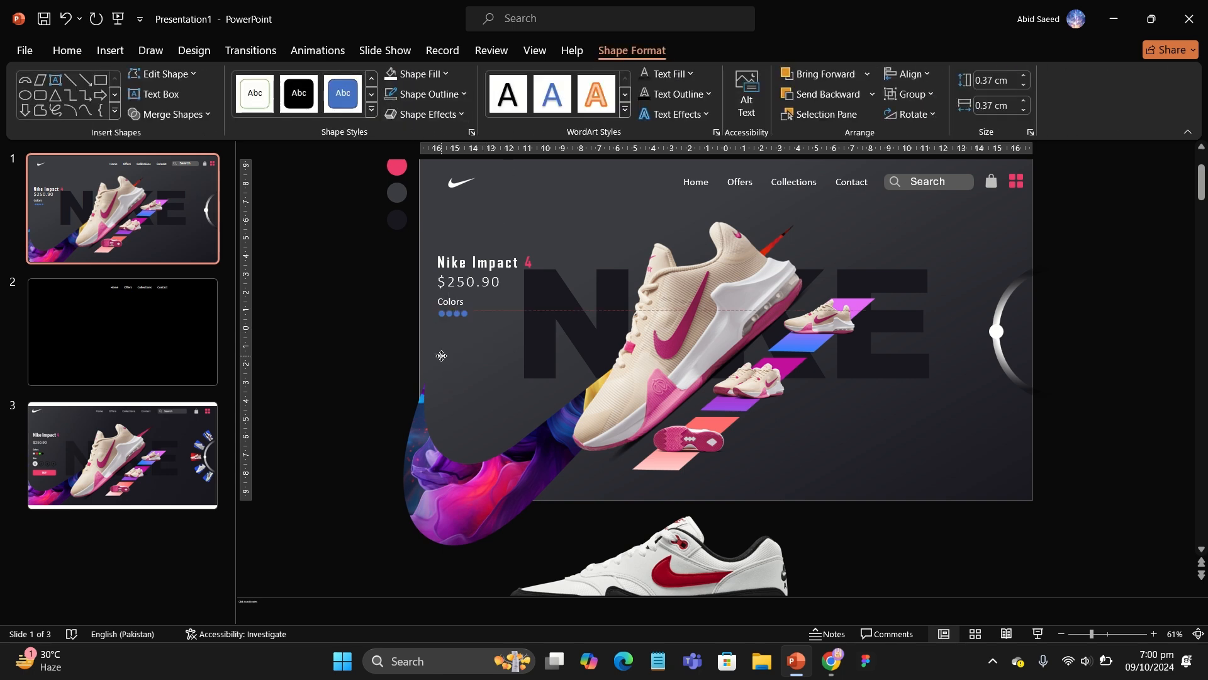
Nudge the small circles apart so the row of four is evenly spaced under "Colors"
{"action": "left_click", "coordinate": [448, 312]}
{"action": "left_click", "coordinate": [457, 313], "text": "shift"}
{"action": "left_click", "coordinate": [464, 313], "text": "shift"}
{"action": "key", "text": "Right"}
{"action": "key", "text": "Right"}
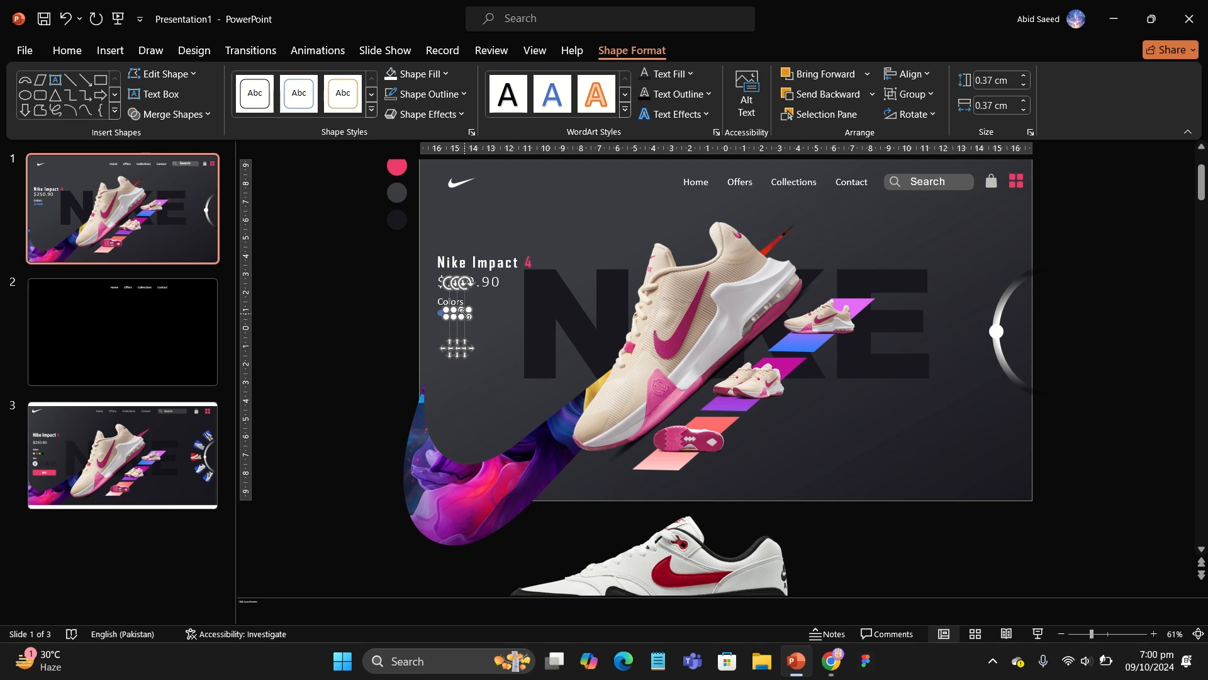
{"action": "left_click", "coordinate": [448, 322]}
{"action": "left_click", "coordinate": [457, 312]}
{"action": "left_click", "coordinate": [469, 316]}
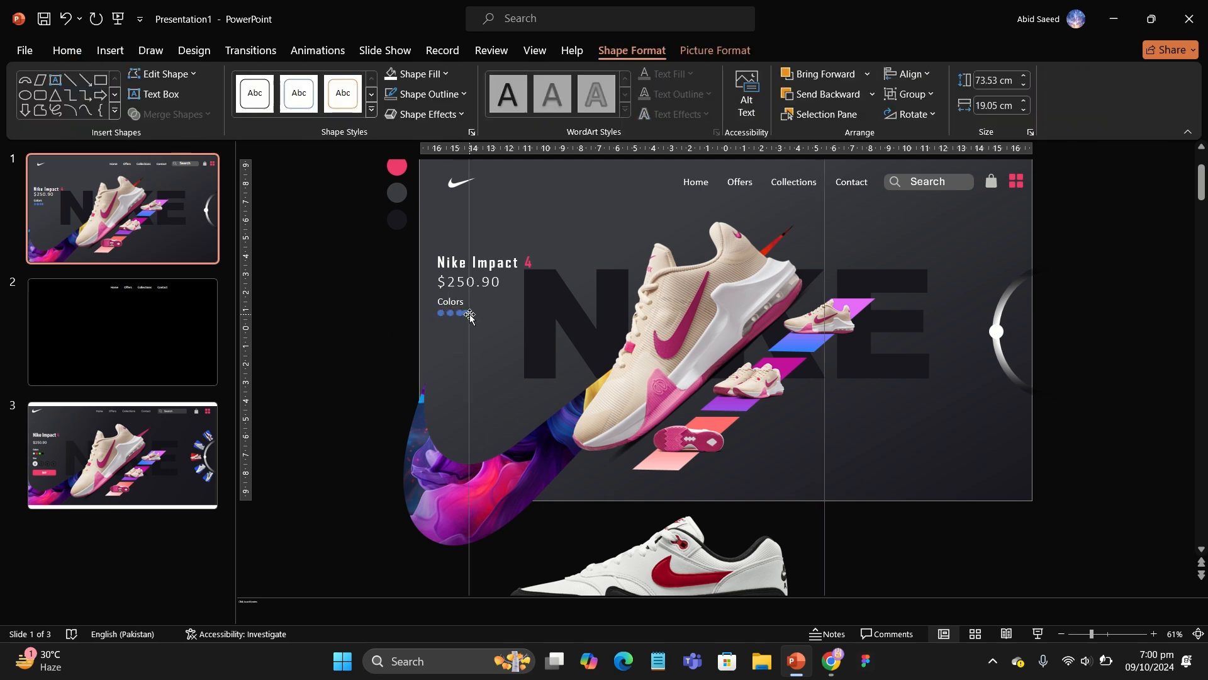
{"action": "left_click", "coordinate": [466, 313]}
{"action": "key", "text": "Right"}
{"action": "left_click", "coordinate": [331, 314]}
{"action": "left_click", "coordinate": [467, 312]}
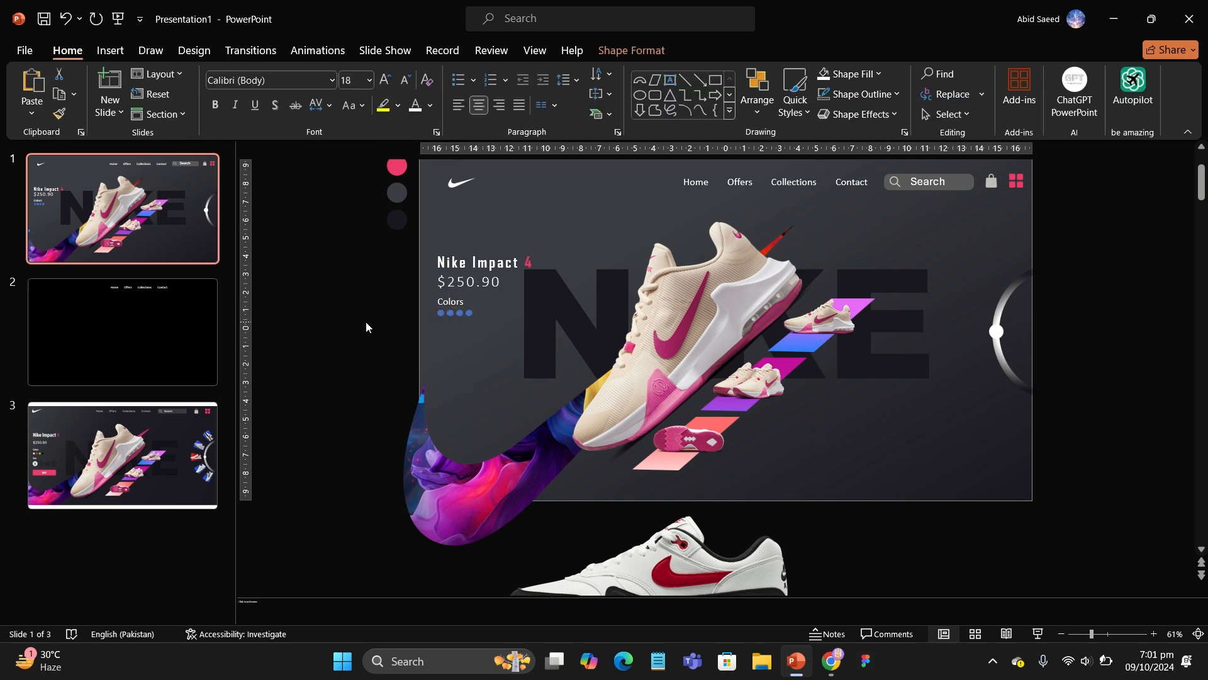
{"action": "left_click_drag", "start_coordinate": [389, 313], "coordinate": [508, 331]}
{"action": "left_click", "coordinate": [418, 315]}
{"action": "left_click", "coordinate": [403, 308]}
{"action": "left_click_drag", "start_coordinate": [403, 307], "coordinate": [477, 336]}
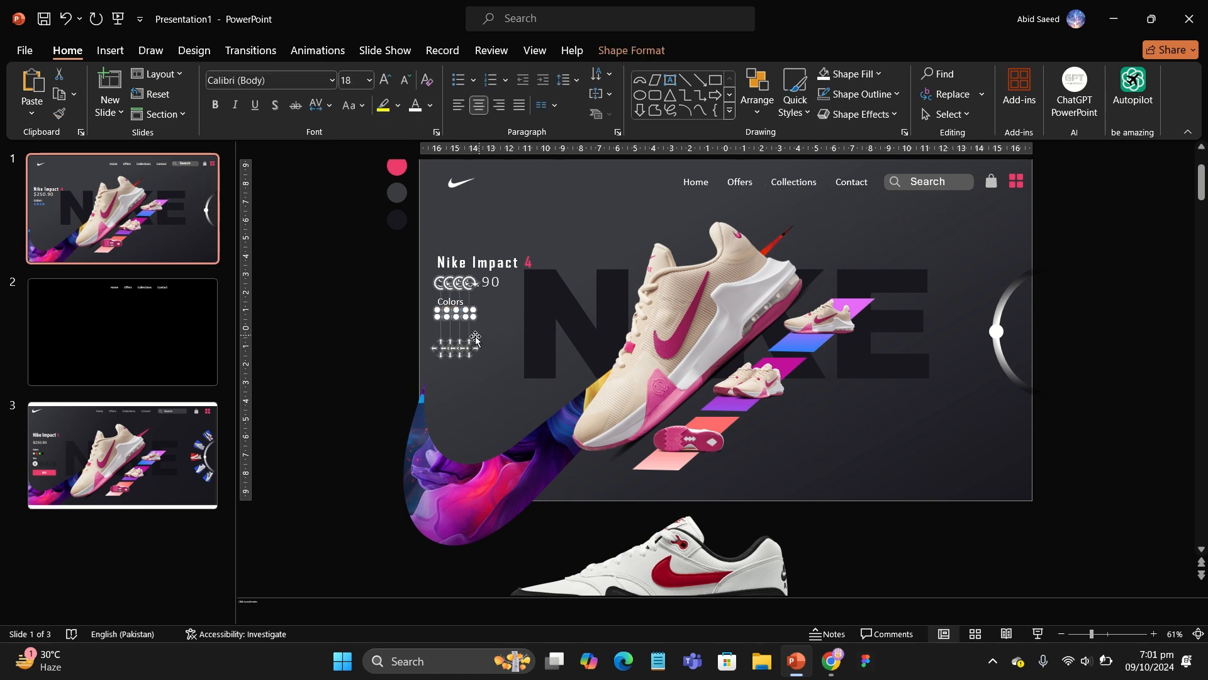
{"action": "key", "text": "Escape"}
Fill the first small circle with white and the second with red
{"action": "left_click", "coordinate": [440, 313]}
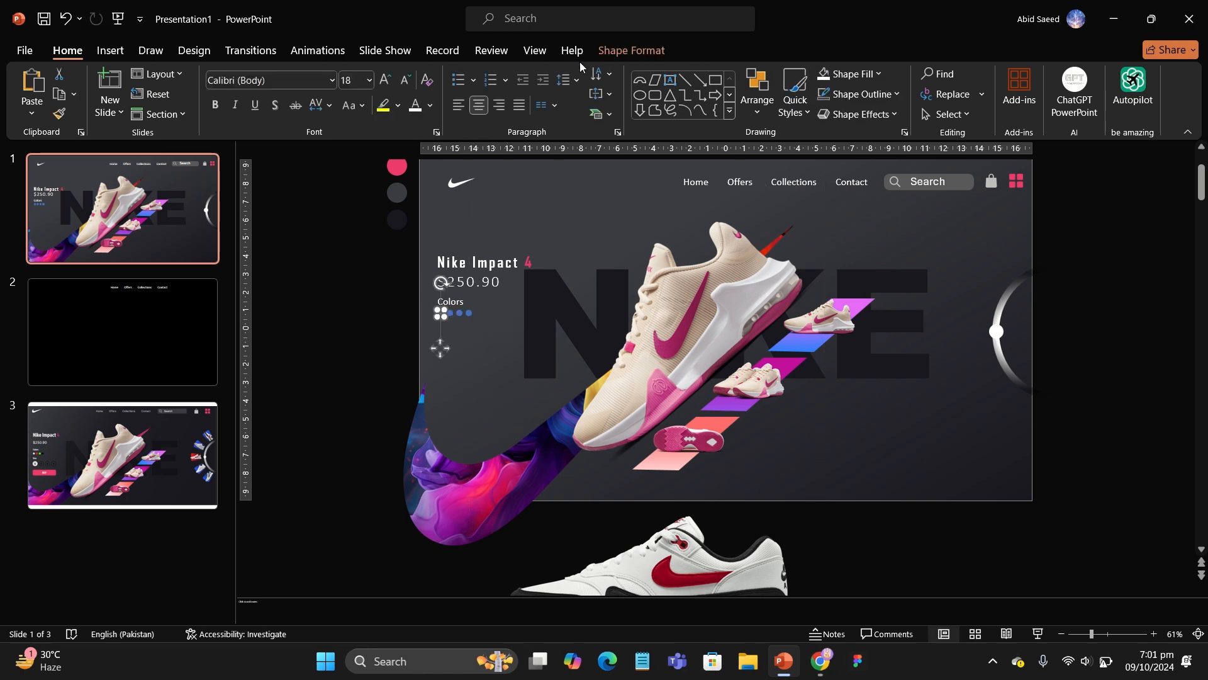
{"action": "left_click", "coordinate": [615, 358]}
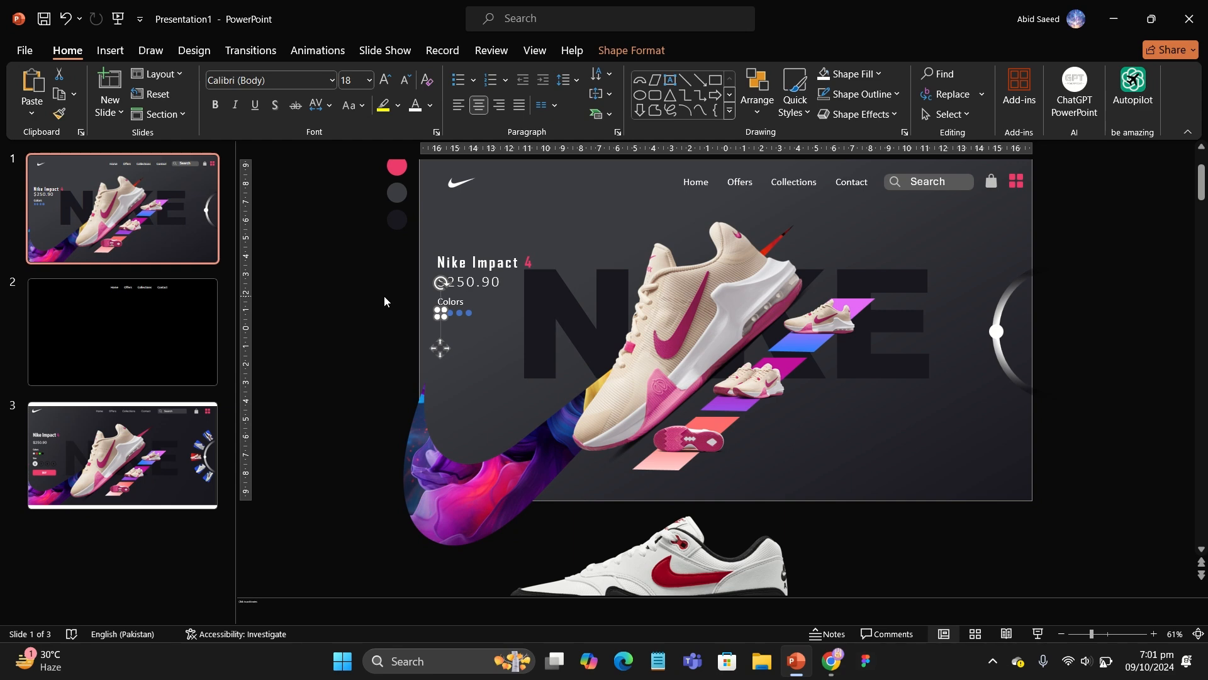
{"action": "left_click", "coordinate": [632, 50]}
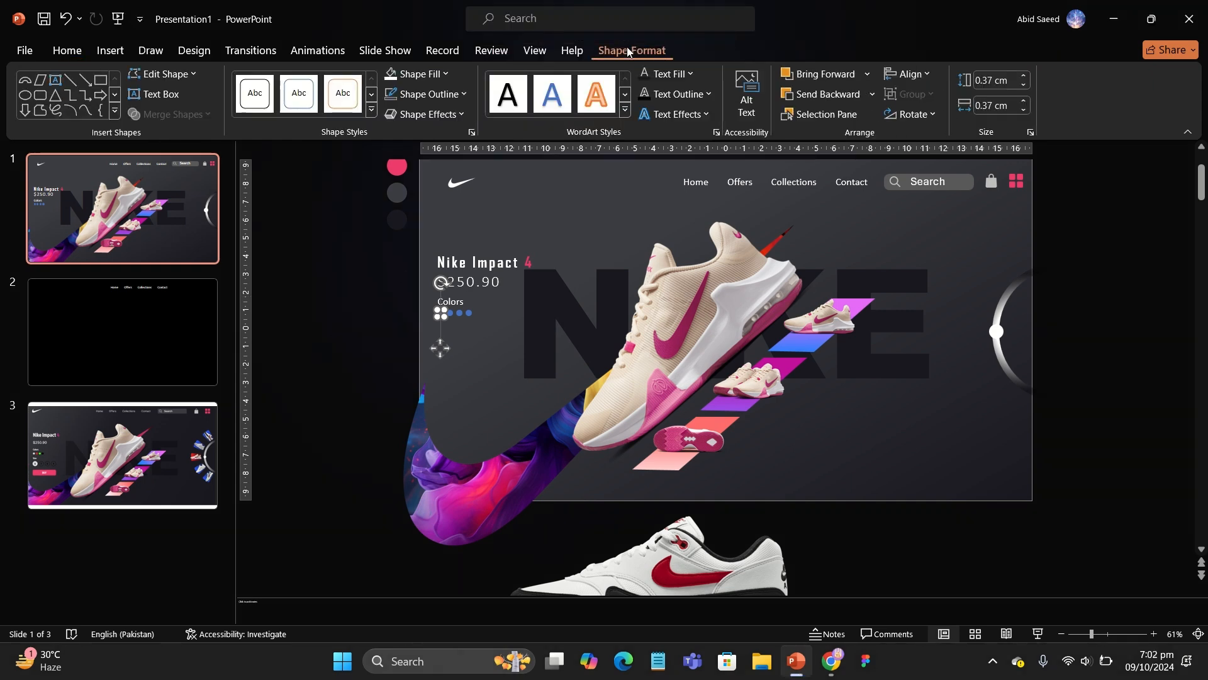
{"action": "left_click", "coordinate": [413, 74]}
{"action": "left_click", "coordinate": [388, 115]}
{"action": "left_click", "coordinate": [448, 313]}
{"action": "left_click", "coordinate": [412, 73]}
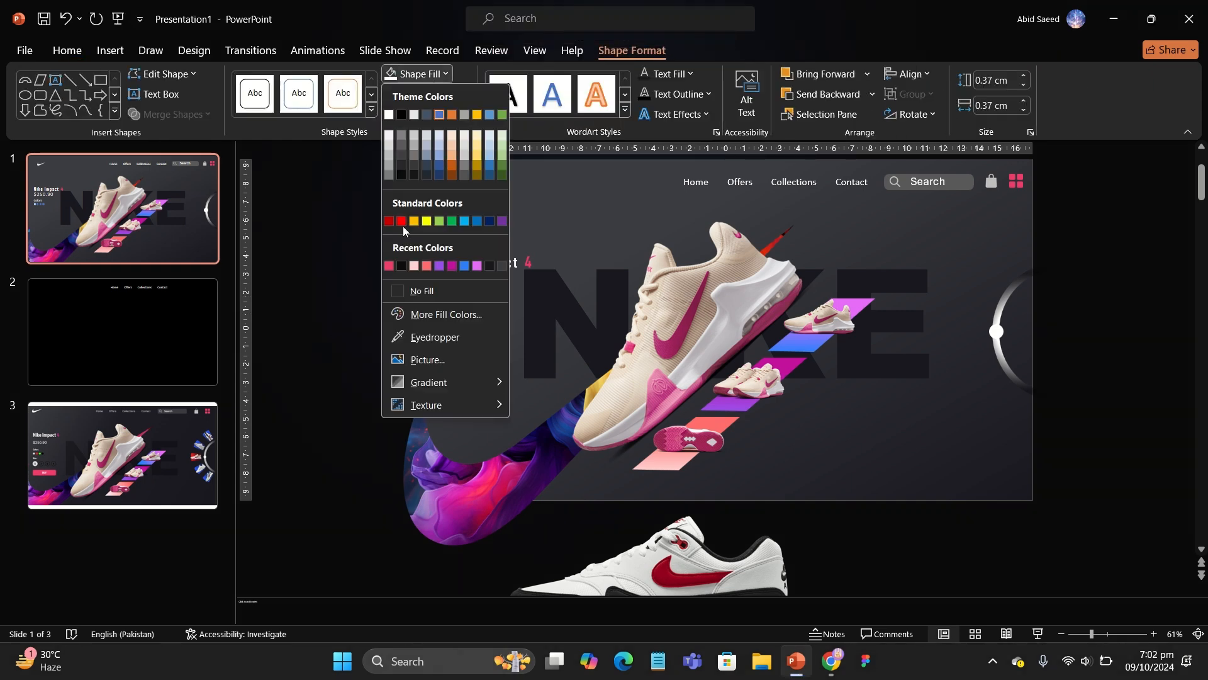
{"action": "left_click", "coordinate": [388, 114]}
Fill the third small circle with green and the fourth with black
{"action": "left_click", "coordinate": [460, 313]}
{"action": "left_click", "coordinate": [412, 74]}
{"action": "left_click", "coordinate": [452, 223]}
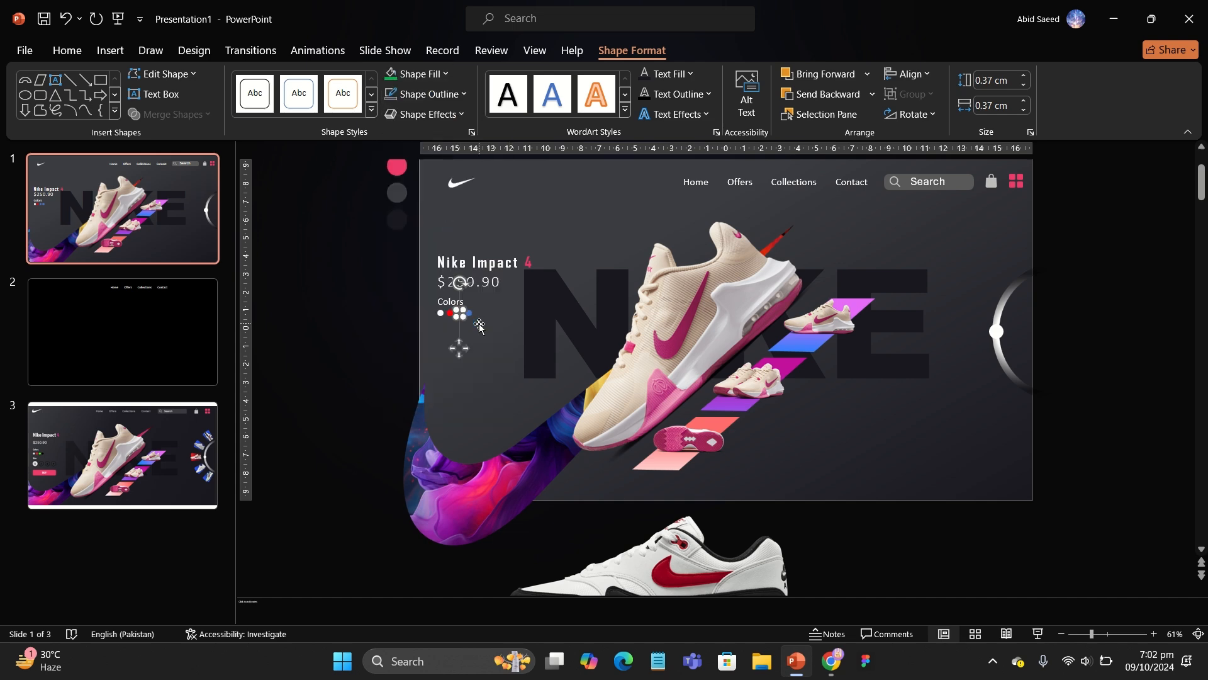
{"action": "left_click", "coordinate": [468, 313]}
{"action": "left_click", "coordinate": [447, 76]}
{"action": "left_click", "coordinate": [401, 114]}
{"action": "left_click", "coordinate": [383, 320]}
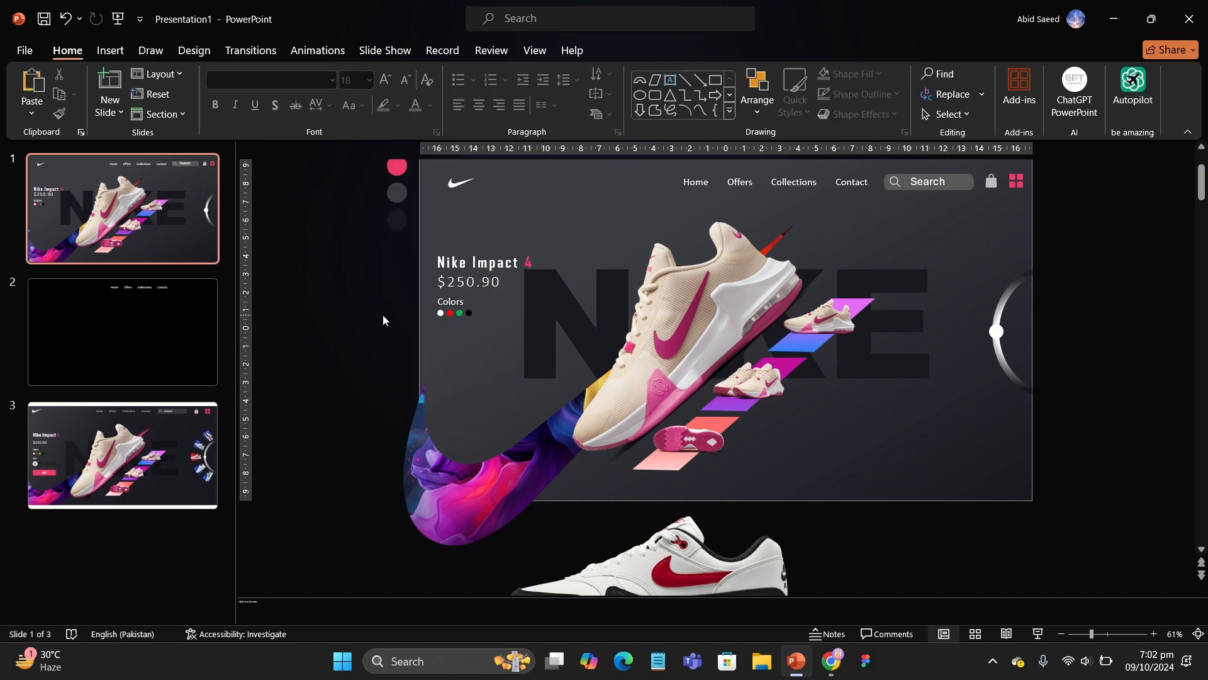
Draw a larger circle about 1.05 cm high and 1.04 cm wide below the row of color dots
{"action": "left_click", "coordinate": [110, 51]}
{"action": "left_click", "coordinate": [261, 94]}
{"action": "left_click", "coordinate": [286, 164]}
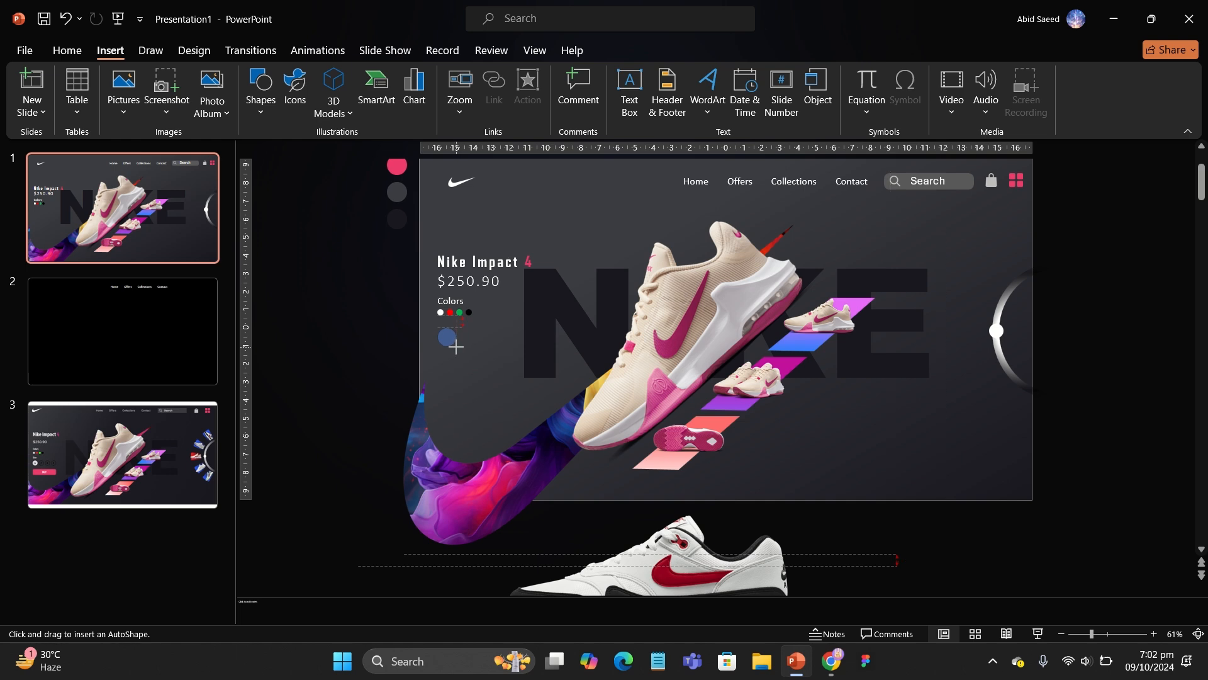
{"action": "left_click_drag", "start_coordinate": [456, 346], "coordinate": [457, 347]}
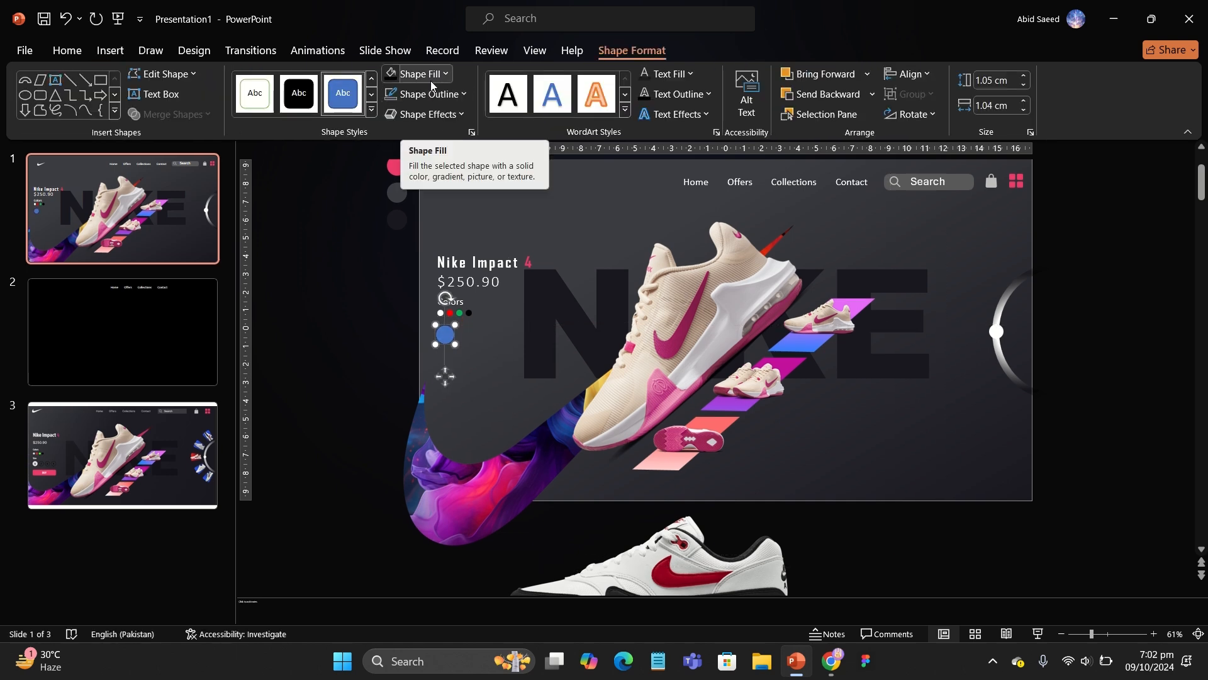
Fill the larger circle with white and give it a heavier black outline
{"action": "left_click", "coordinate": [420, 74]}
{"action": "left_click", "coordinate": [435, 95]}
{"action": "left_click", "coordinate": [402, 135]}
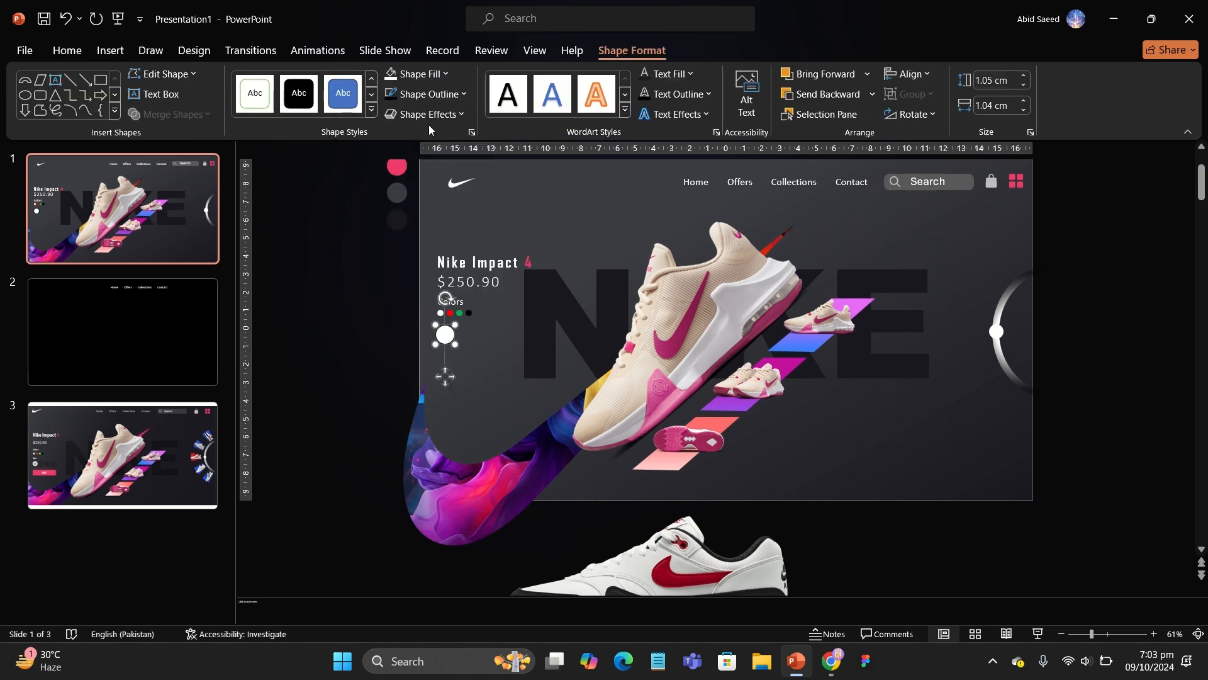
{"action": "left_click", "coordinate": [434, 96]}
{"action": "mouse_move", "coordinate": [462, 378]}
{"action": "left_click", "coordinate": [574, 464]}
Duplicate the white circle beside it, remove the copy's fill, and repeat that copy twice to complete a row of four
{"action": "left_click", "coordinate": [476, 353]}
{"action": "left_click", "coordinate": [449, 337]}
{"action": "key", "text": "ctrl+d"}
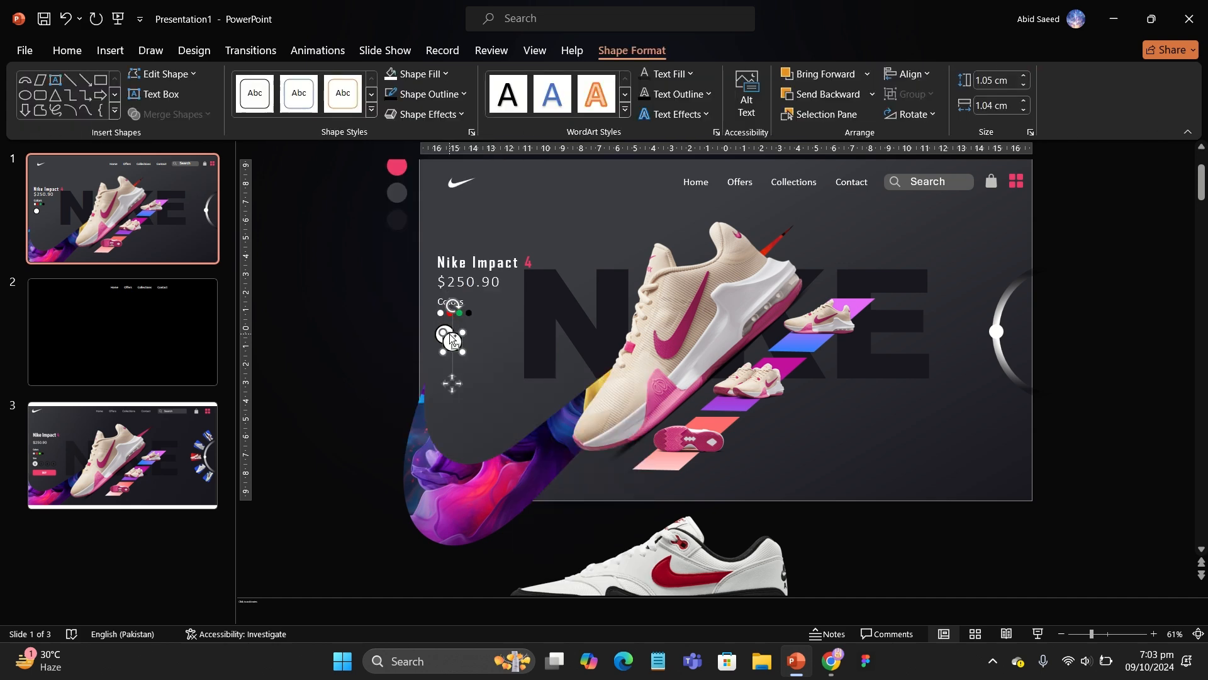
{"action": "left_click_drag", "start_coordinate": [461, 382], "coordinate": [465, 382]}
{"action": "left_click", "coordinate": [428, 75]}
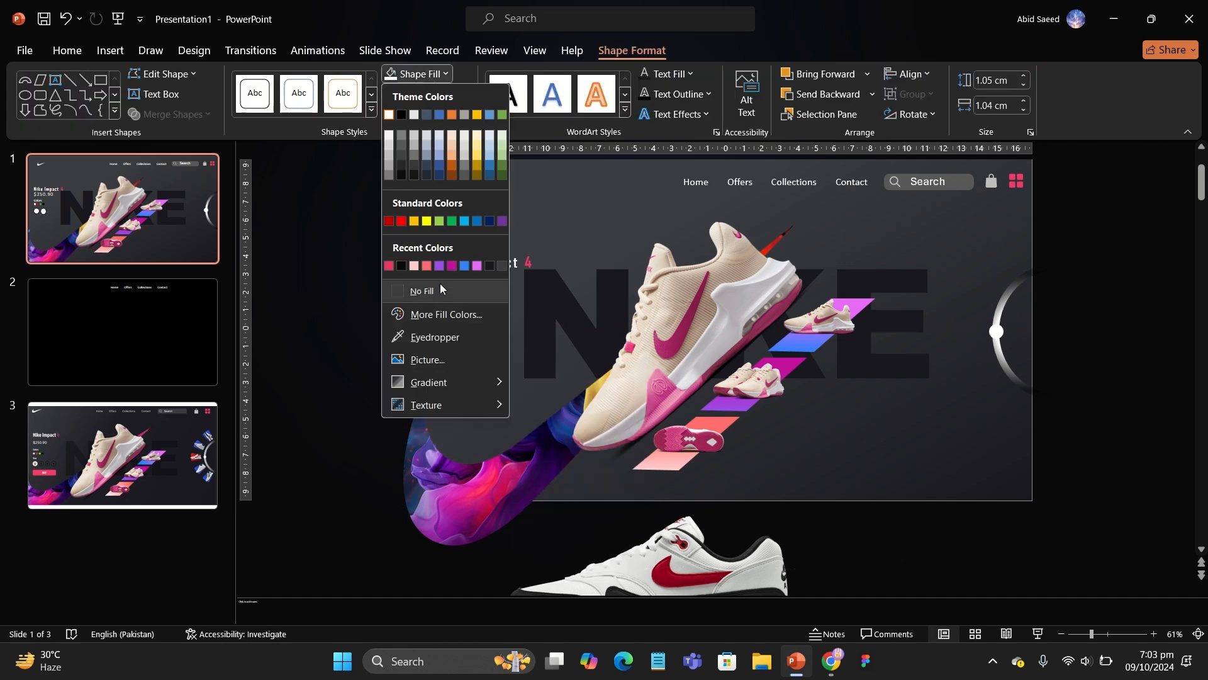
{"action": "left_click", "coordinate": [442, 289]}
{"action": "key", "text": "ctrl+d"}
{"action": "key", "text": "ctrl+d"}
Add a text box with a black "1" centered in the white circle
{"action": "left_click", "coordinate": [110, 50]}
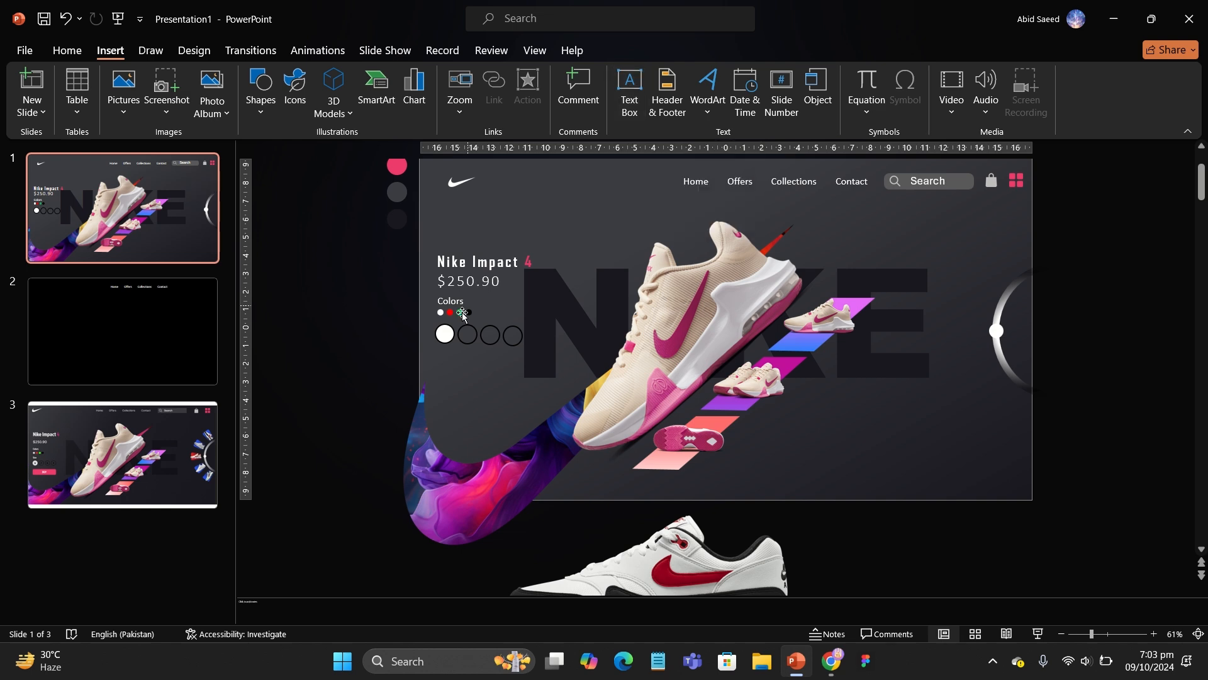
{"action": "left_click", "coordinate": [446, 335]}
{"action": "left_click", "coordinate": [643, 52]}
{"action": "left_click", "coordinate": [672, 75]}
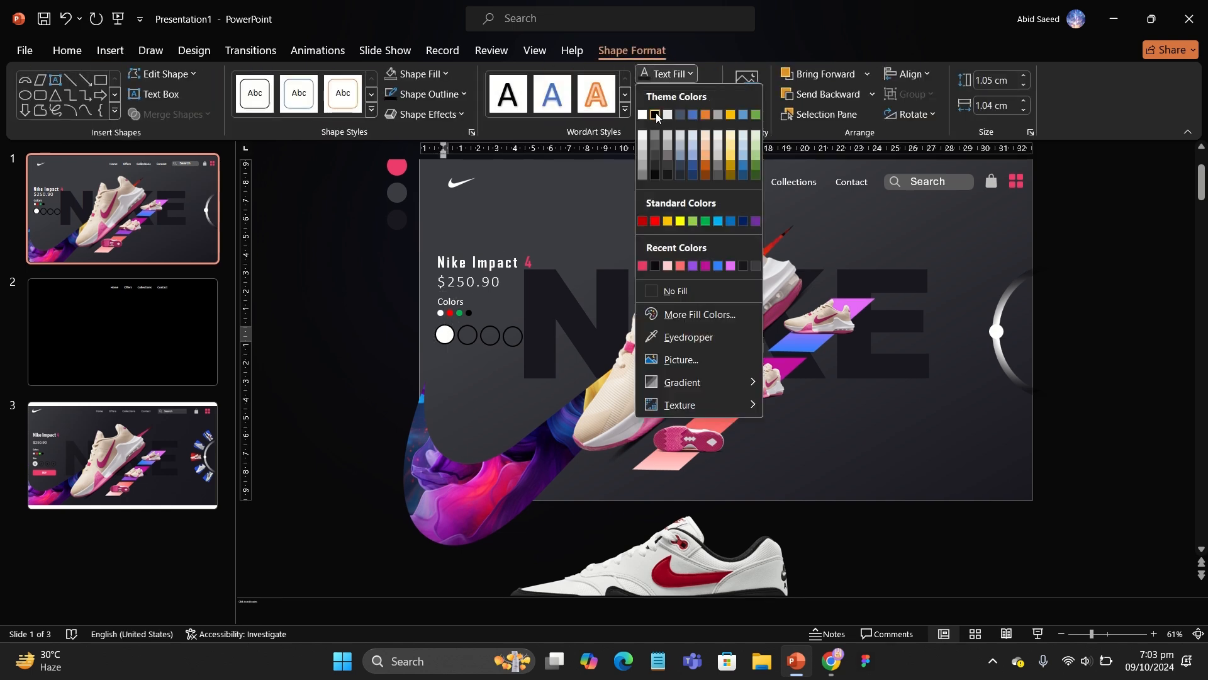
{"action": "left_click", "coordinate": [656, 114]}
{"action": "double_click", "coordinate": [446, 334]}
{"action": "left_click", "coordinate": [614, 306]}
{"action": "left_click", "coordinate": [611, 341]}
Add a text box with a black "2" centered in the second circle
{"action": "left_click", "coordinate": [464, 336]}
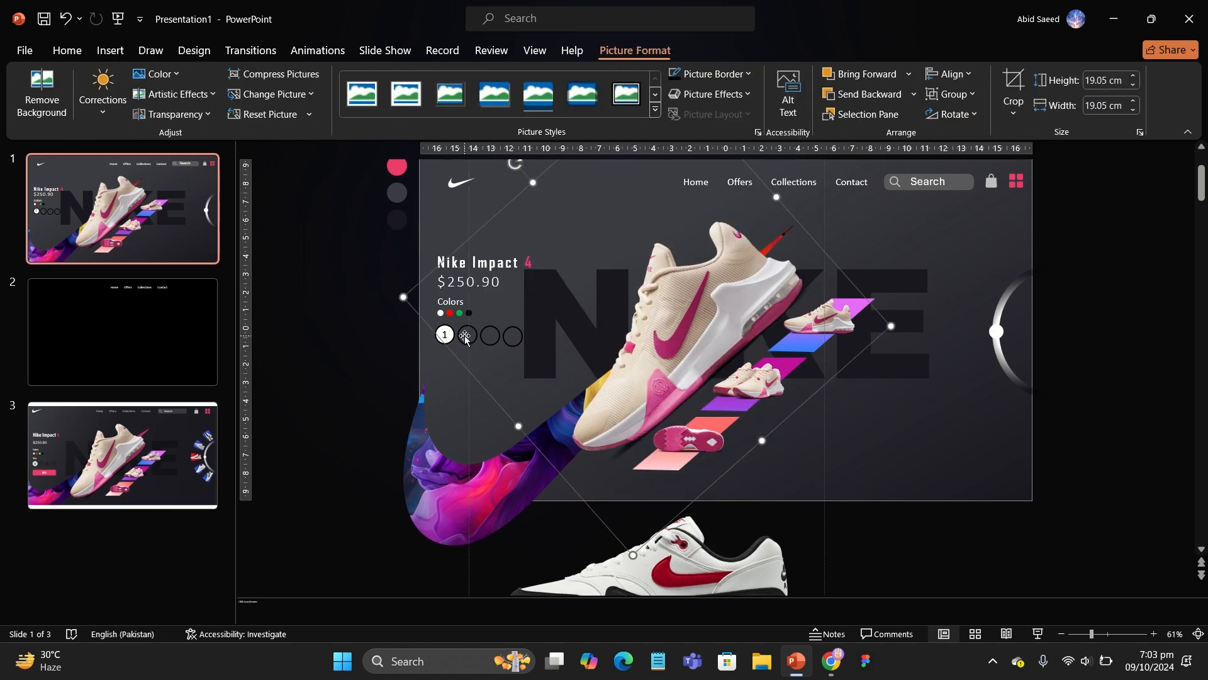
{"action": "left_click", "coordinate": [460, 337]}
{"action": "left_click", "coordinate": [462, 336]}
{"action": "left_click", "coordinate": [416, 330]}
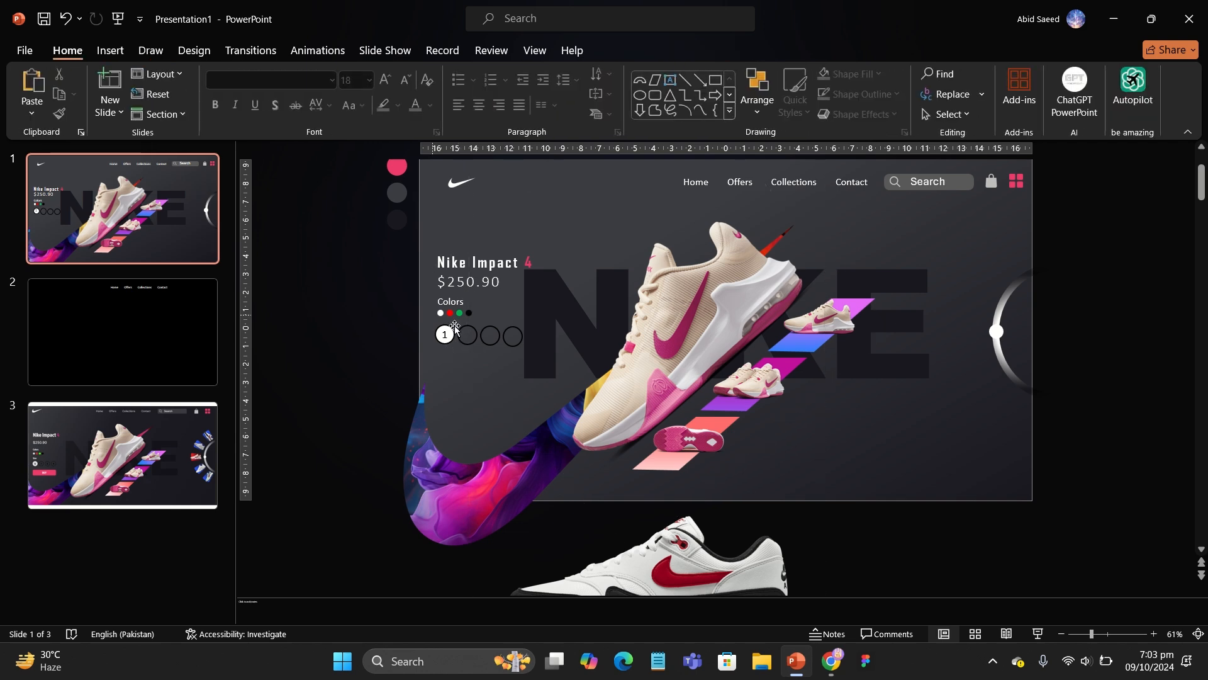
{"action": "left_click", "coordinate": [460, 333]}
{"action": "left_click", "coordinate": [460, 334]}
{"action": "left_click", "coordinate": [462, 335]}
{"action": "key", "text": "alt+n"}
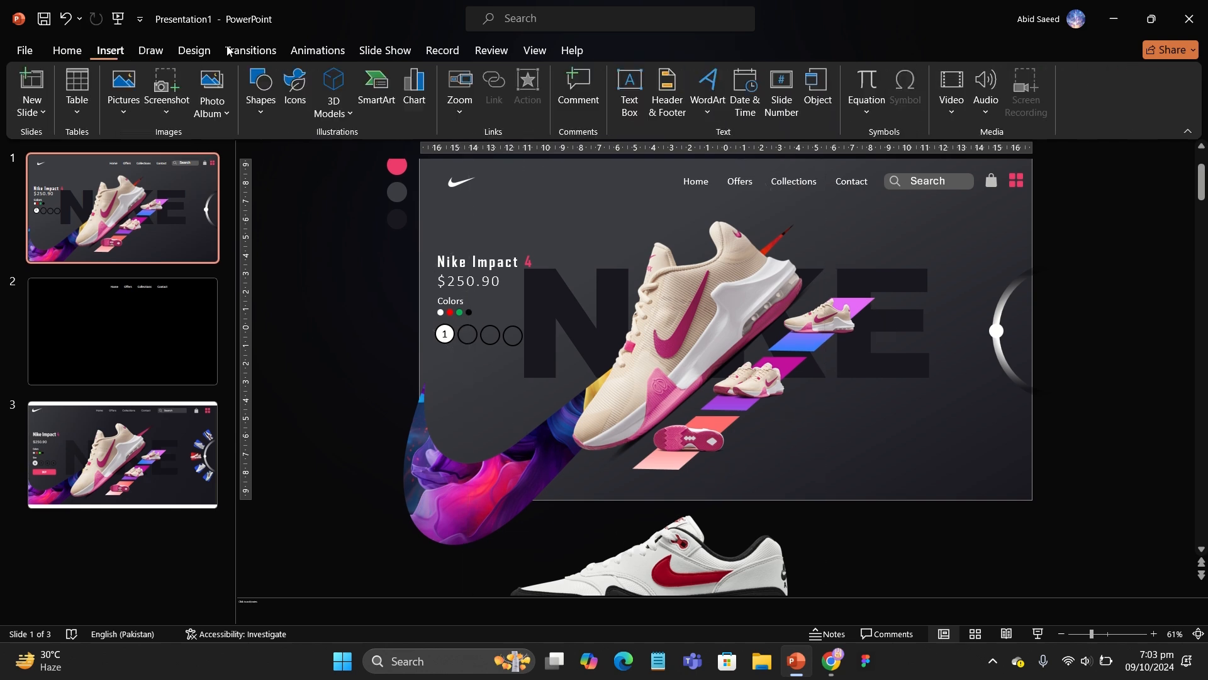
{"action": "key", "text": "x"}
{"action": "left_click", "coordinate": [472, 337]}
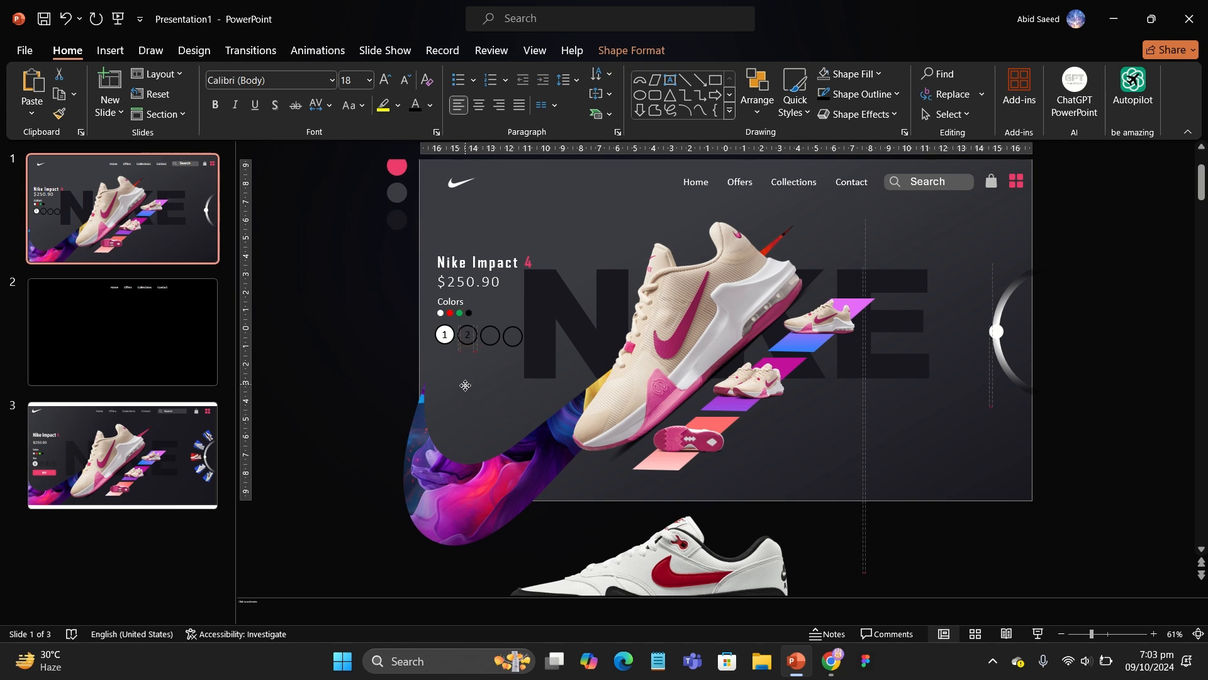
Duplicate the "2" onto the third circle and change the copy to "3"
{"action": "key", "text": "ctrl+s"}
{"action": "left_click", "coordinate": [732, 413]}
{"action": "key", "text": "ctrl+d"}
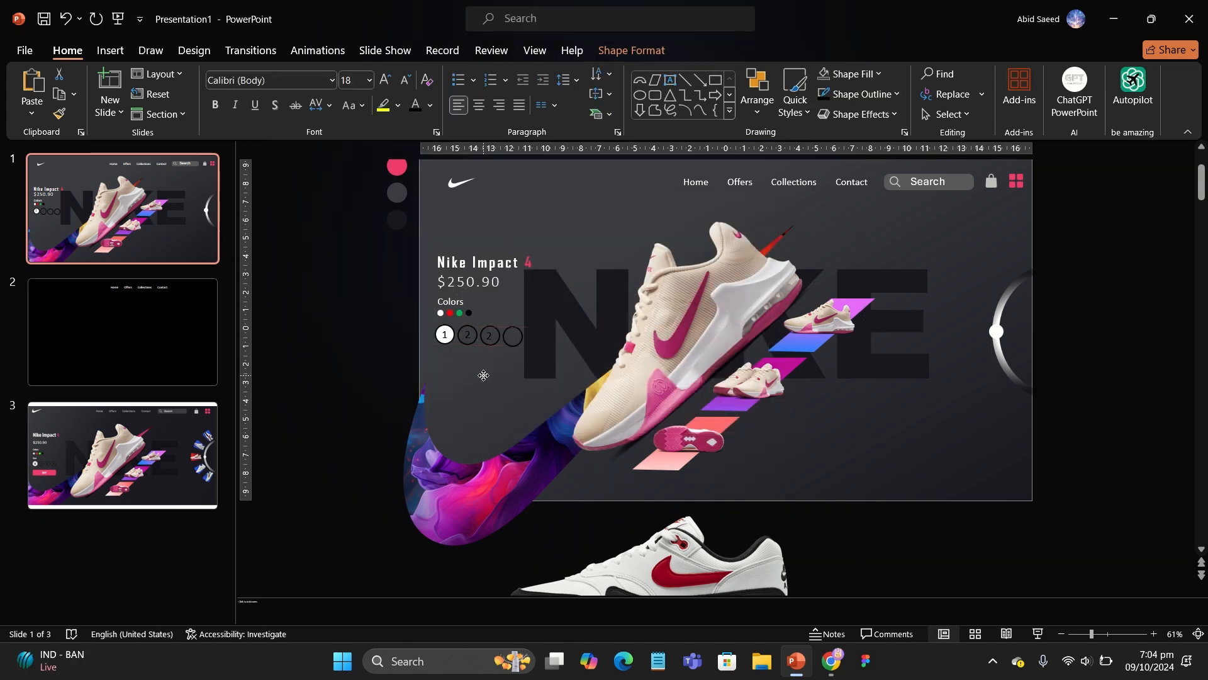
{"action": "left_click", "coordinate": [492, 332]}
{"action": "left_click", "coordinate": [485, 371]}
Duplicate the number once more onto the fourth circle and change the copy to "4"
{"action": "key", "text": "ctrl+d"}
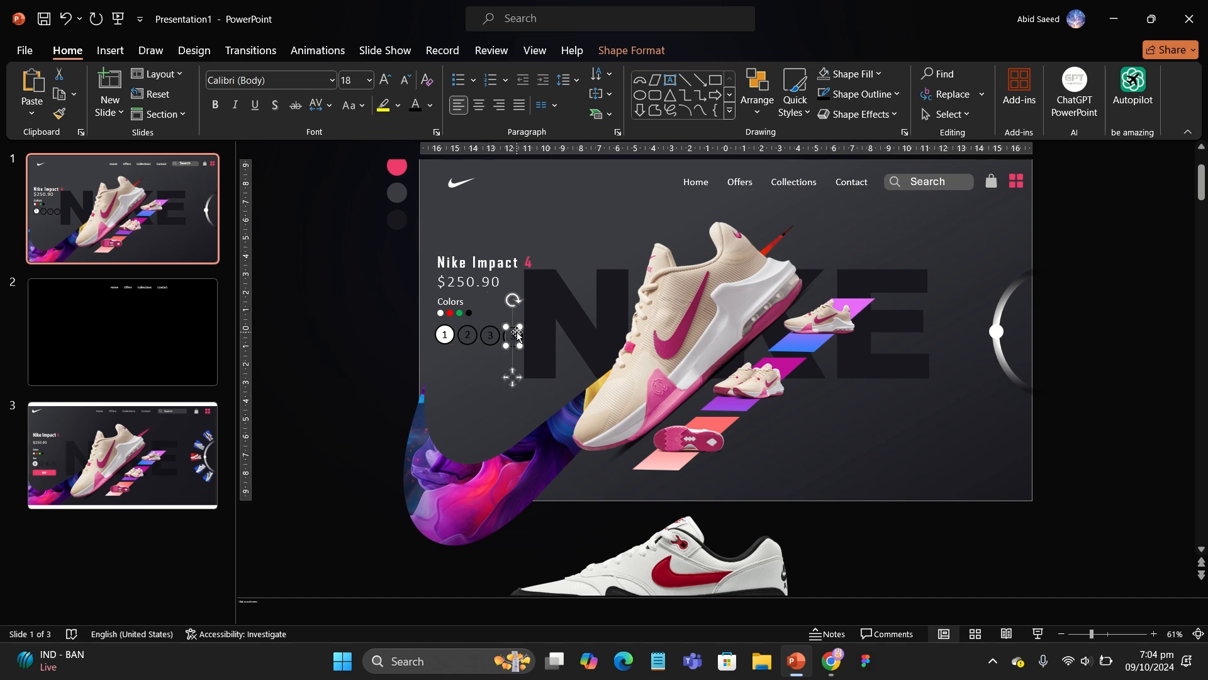
{"action": "key", "text": "BackSpace"}
{"action": "key", "text": "ctrl+z"}
{"action": "left_click", "coordinate": [514, 338]}
{"action": "key", "text": "BackSpace"}
{"action": "type", "text": "4"}
{"action": "left_click", "coordinate": [402, 329]}
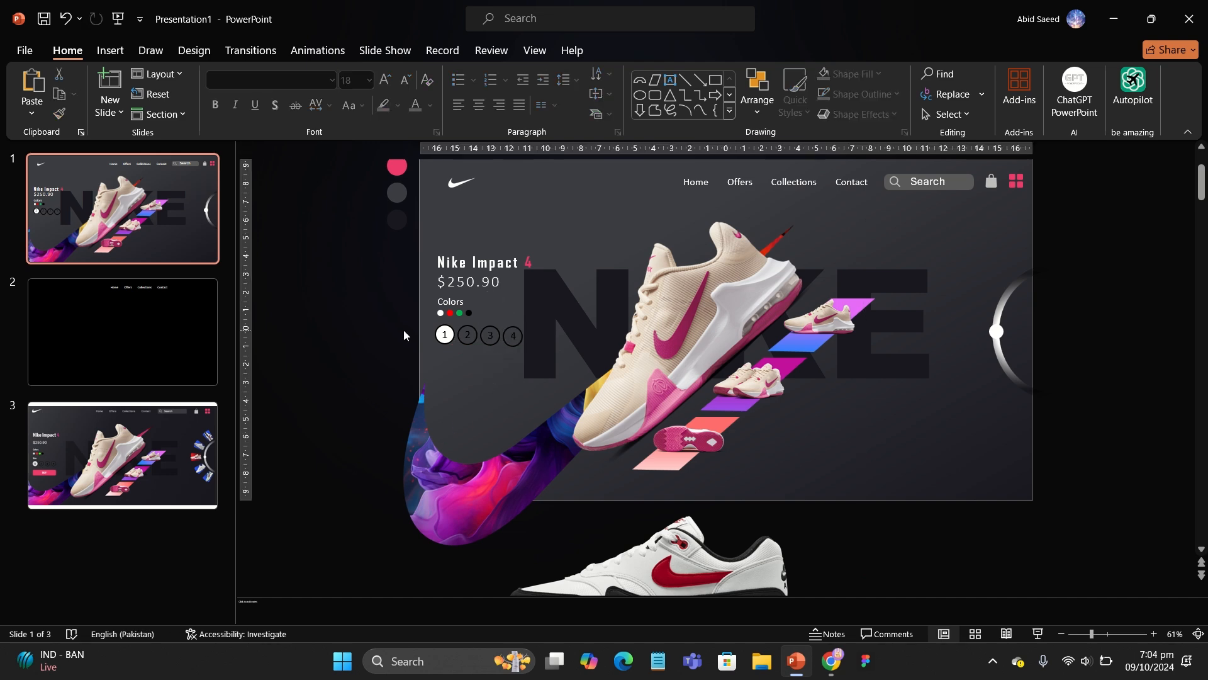
{"action": "scroll", "coordinate": [390, 346], "scroll_direction": "down", "scroll_amount": 1, "text": "ctrl"}
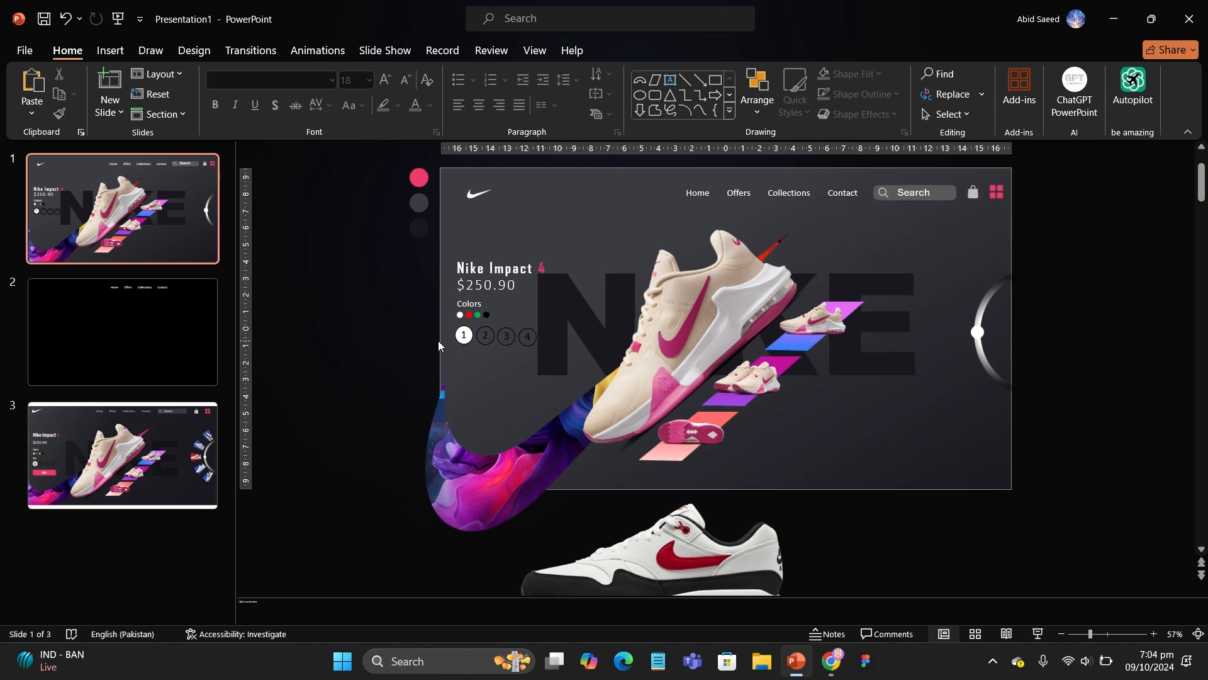
Nudge the "3" and "4" upward so each sits centered in its circle
{"action": "left_click", "coordinate": [506, 344]}
{"action": "left_click", "coordinate": [506, 345]}
{"action": "left_click", "coordinate": [505, 343]}
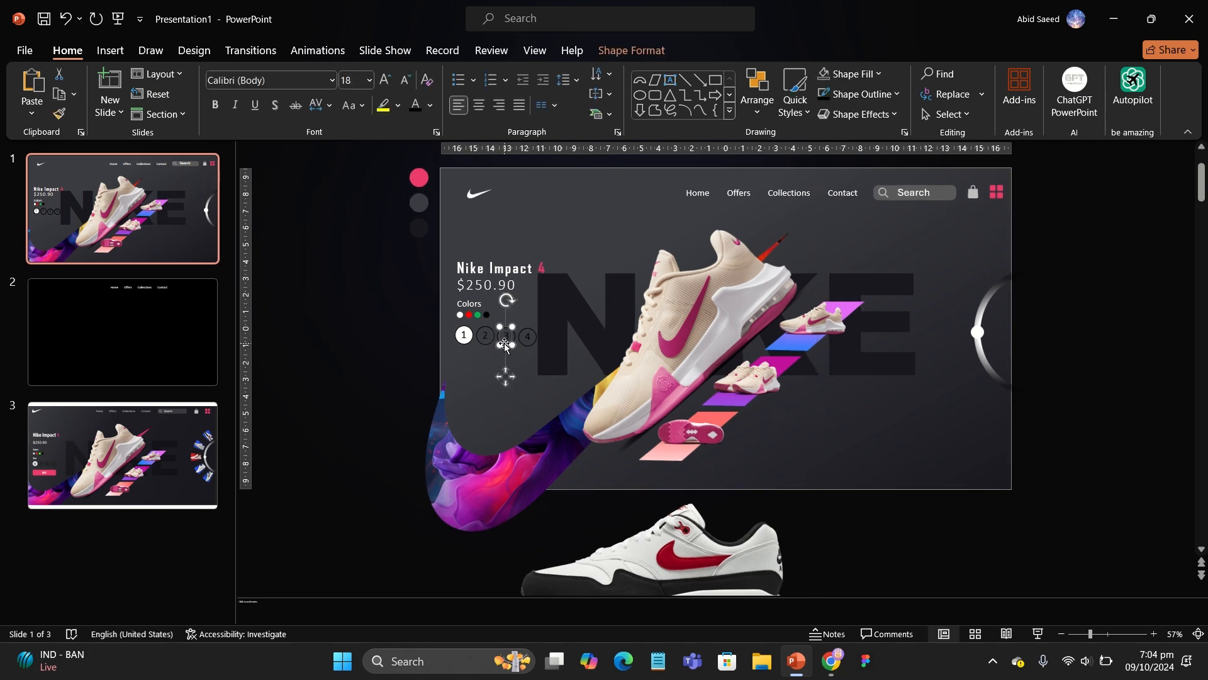
{"action": "left_click", "coordinate": [505, 344]}
{"action": "left_click", "coordinate": [505, 344]}
{"action": "key", "text": "Up"}
{"action": "left_click", "coordinate": [418, 369]}
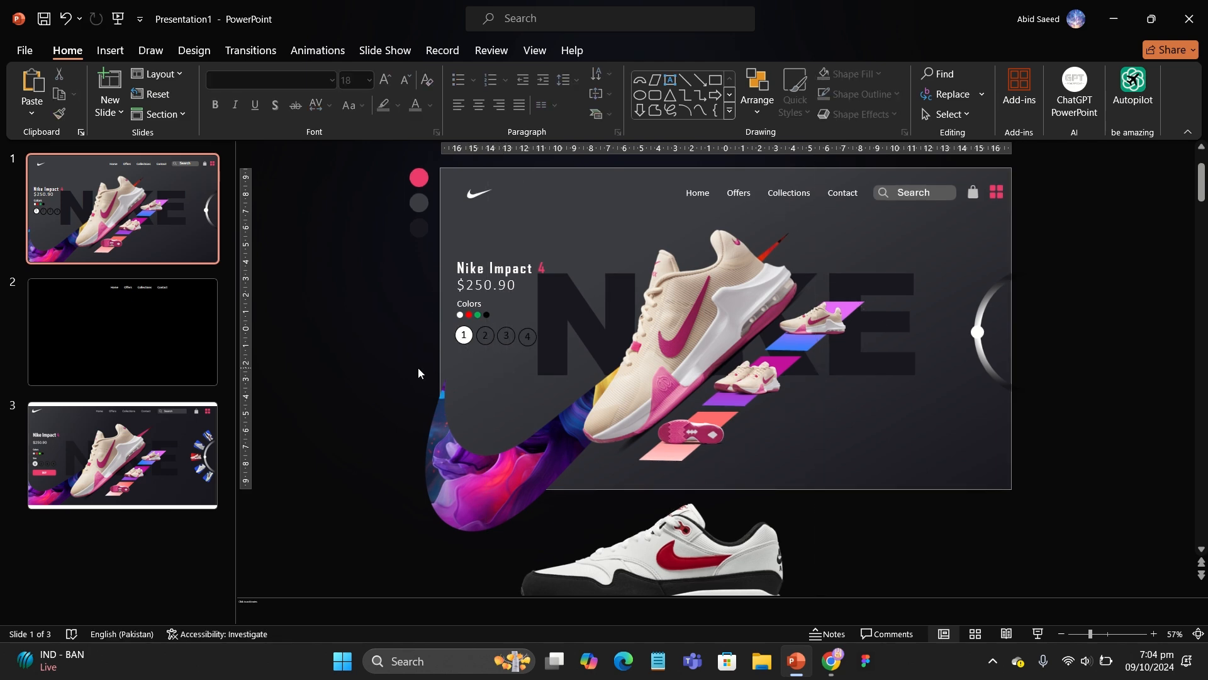
{"action": "left_click", "coordinate": [527, 344]}
{"action": "key", "text": "Up"}
{"action": "key", "text": "Up"}
{"action": "left_click", "coordinate": [319, 326]}
Draw a rounded rectangle about 5.23 cm wide and 1.25 cm high below the numbered circles
{"action": "left_click", "coordinate": [110, 50]}
{"action": "left_click", "coordinate": [261, 94]}
{"action": "left_click", "coordinate": [344, 160]}
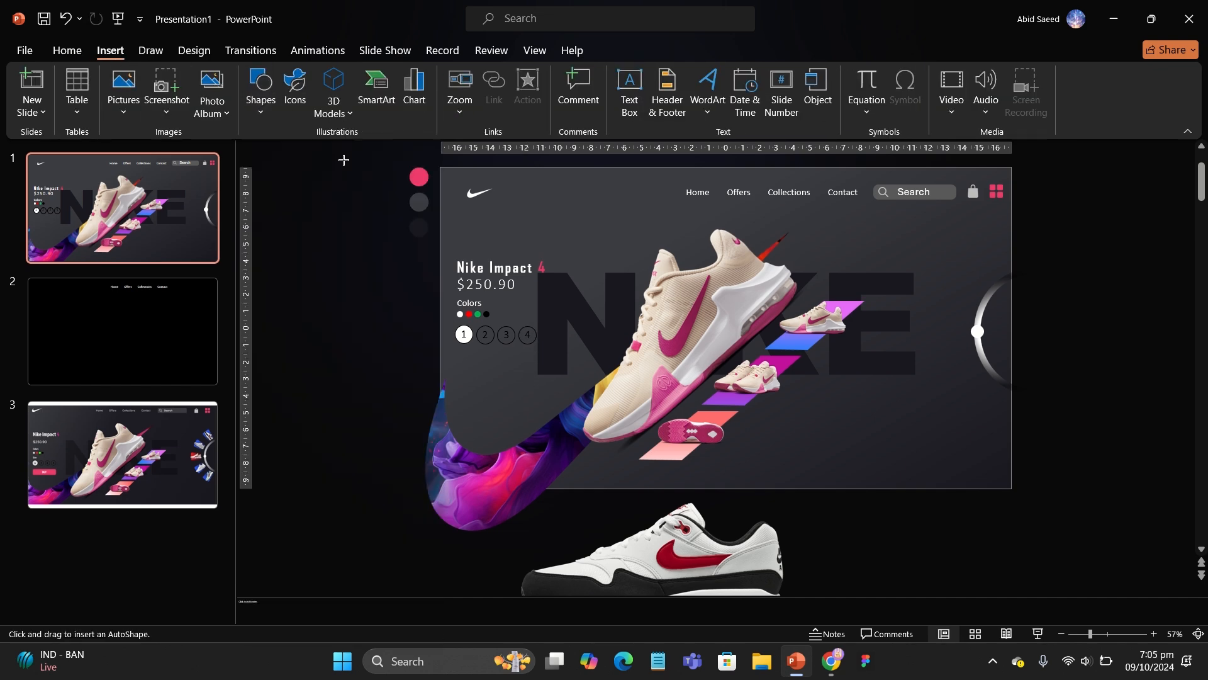
{"action": "left_click", "coordinate": [260, 95]}
{"action": "left_click", "coordinate": [256, 264]}
{"action": "left_click_drag", "start_coordinate": [460, 352], "coordinate": [547, 374]}
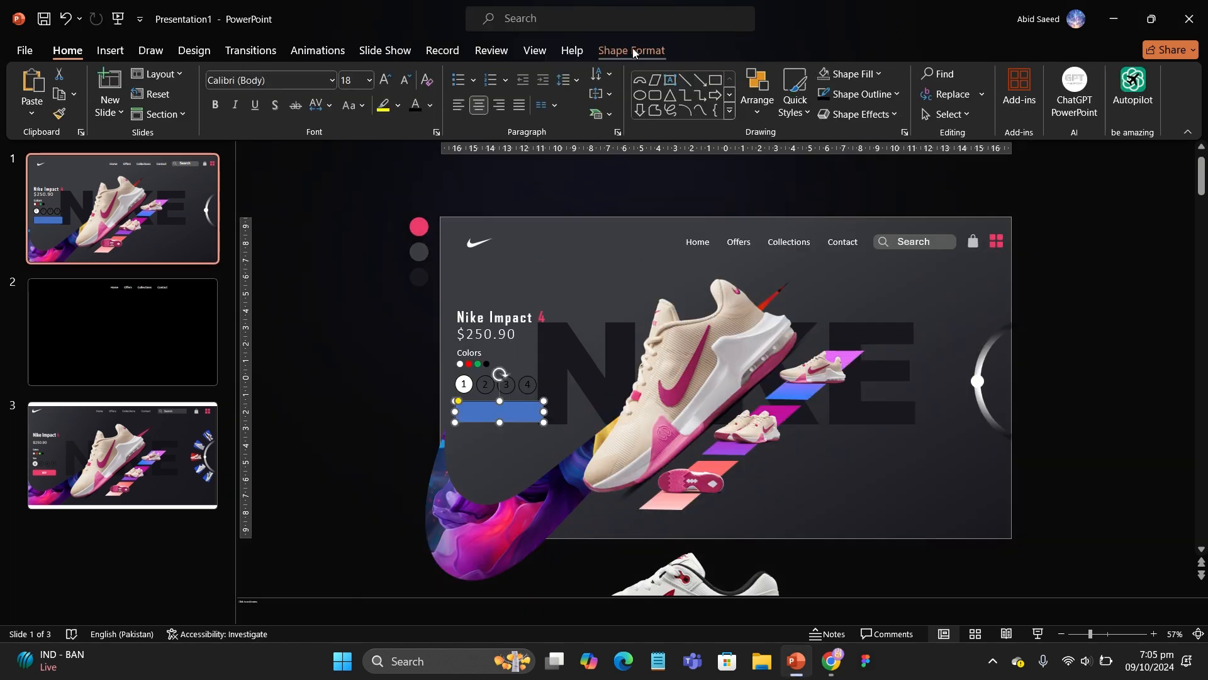
Remove the rounded rectangle's outline and fill it with the pink sampled from the swatch beside the slide
{"action": "left_click", "coordinate": [632, 52]}
{"action": "left_click", "coordinate": [429, 99]}
{"action": "left_click", "coordinate": [431, 310]}
{"action": "left_click", "coordinate": [444, 74]}
{"action": "left_click", "coordinate": [425, 337]}
{"action": "left_click", "coordinate": [424, 226]}
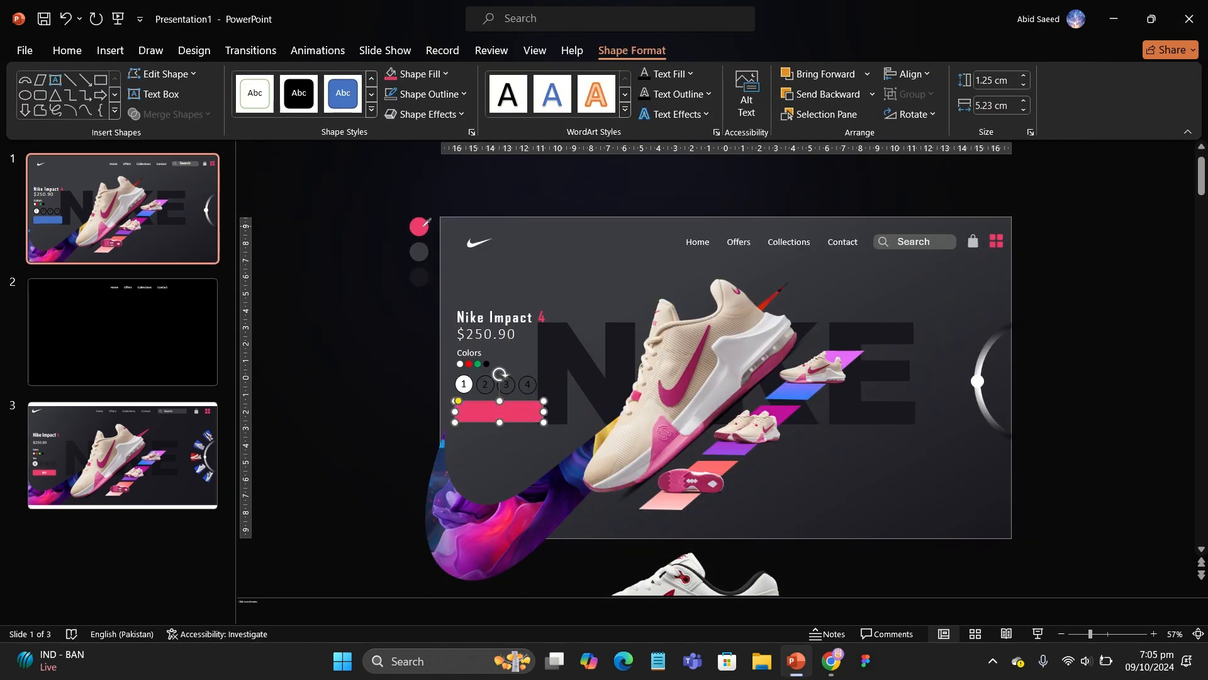
Label the pink button "BUY" and set its text in the Agency FB font
{"action": "left_click", "coordinate": [482, 412]}
{"action": "type", "text": "BUY"}
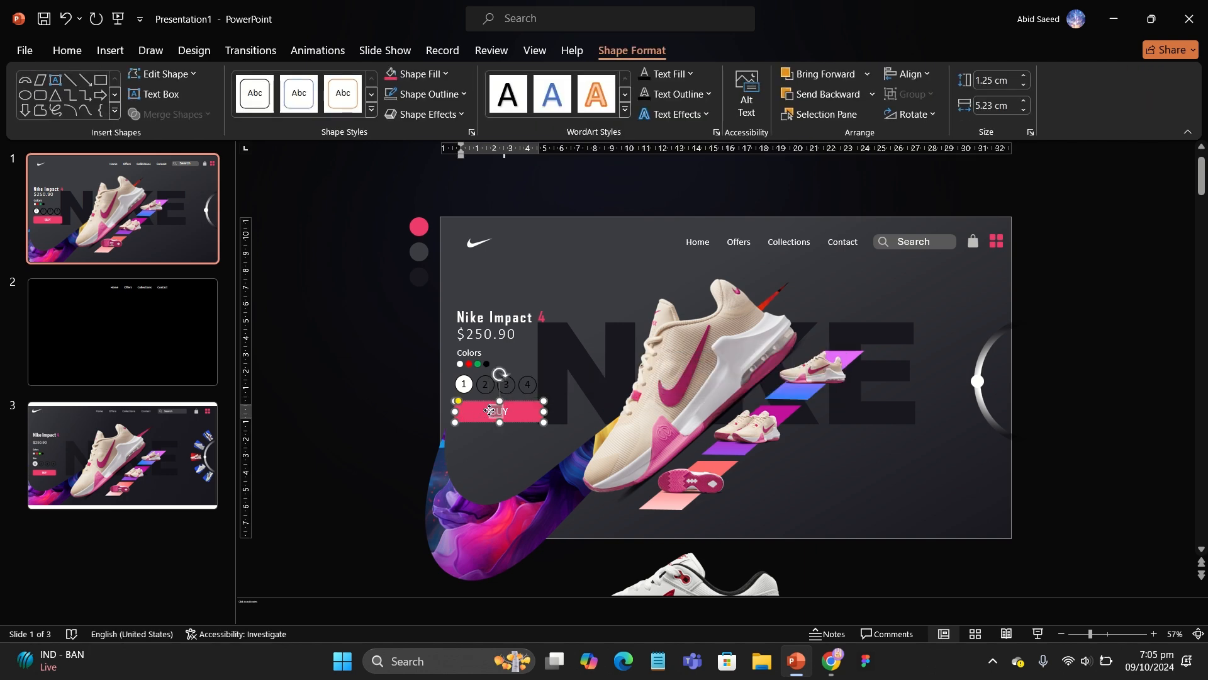
{"action": "left_click", "coordinate": [490, 410]}
{"action": "left_click", "coordinate": [67, 51]}
{"action": "left_click", "coordinate": [333, 80]}
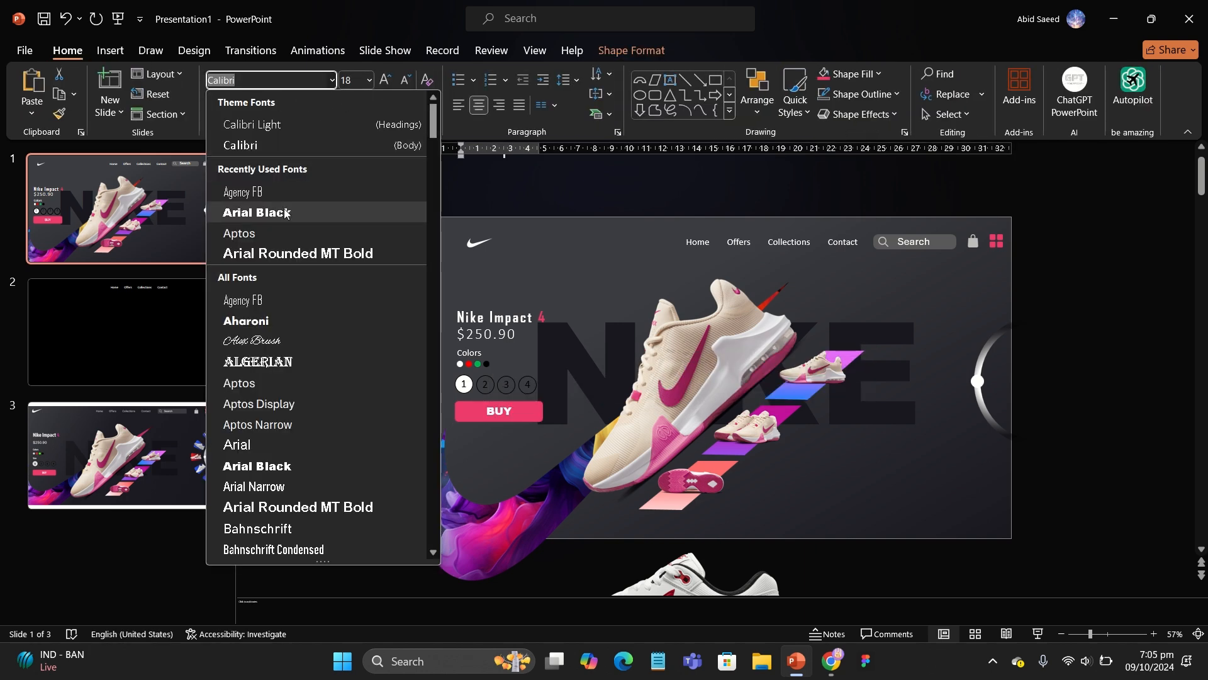
{"action": "left_click", "coordinate": [277, 195]}
{"action": "left_click", "coordinate": [358, 348]}
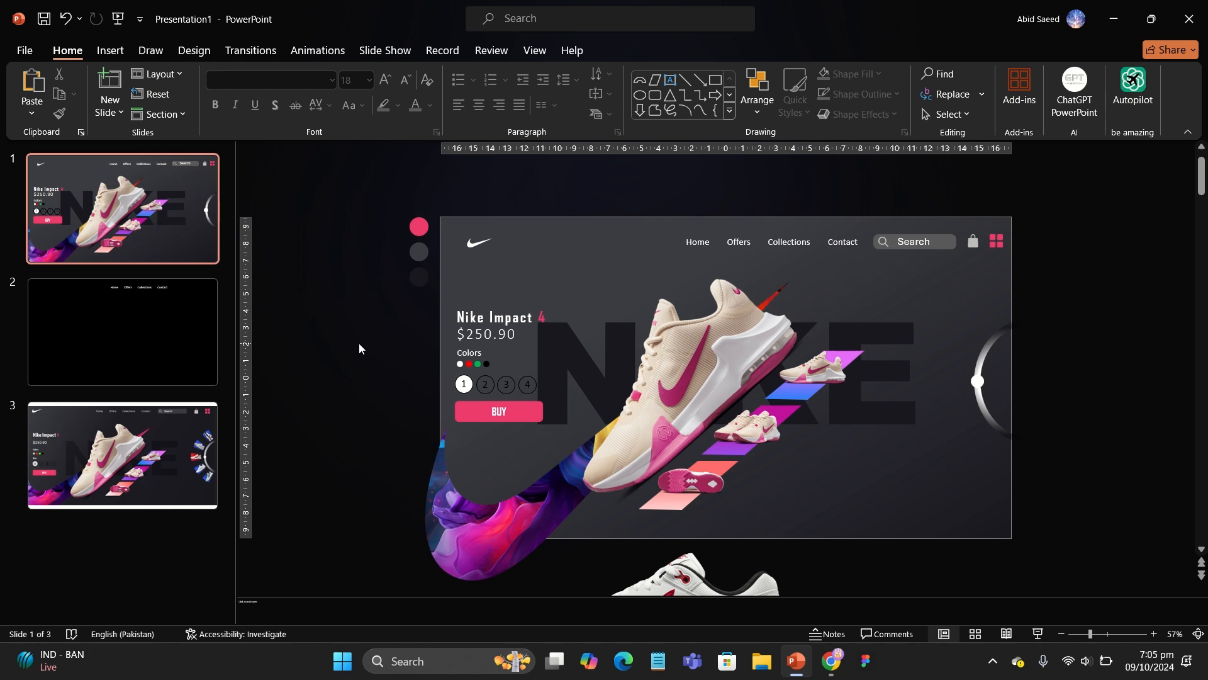
Insert five shoe pictures from the NIKE folder: image 2, image 5, image 10, image 13 and a beige-pink shoe
{"action": "scroll", "coordinate": [349, 386], "scroll_direction": "up", "scroll_amount": 1}
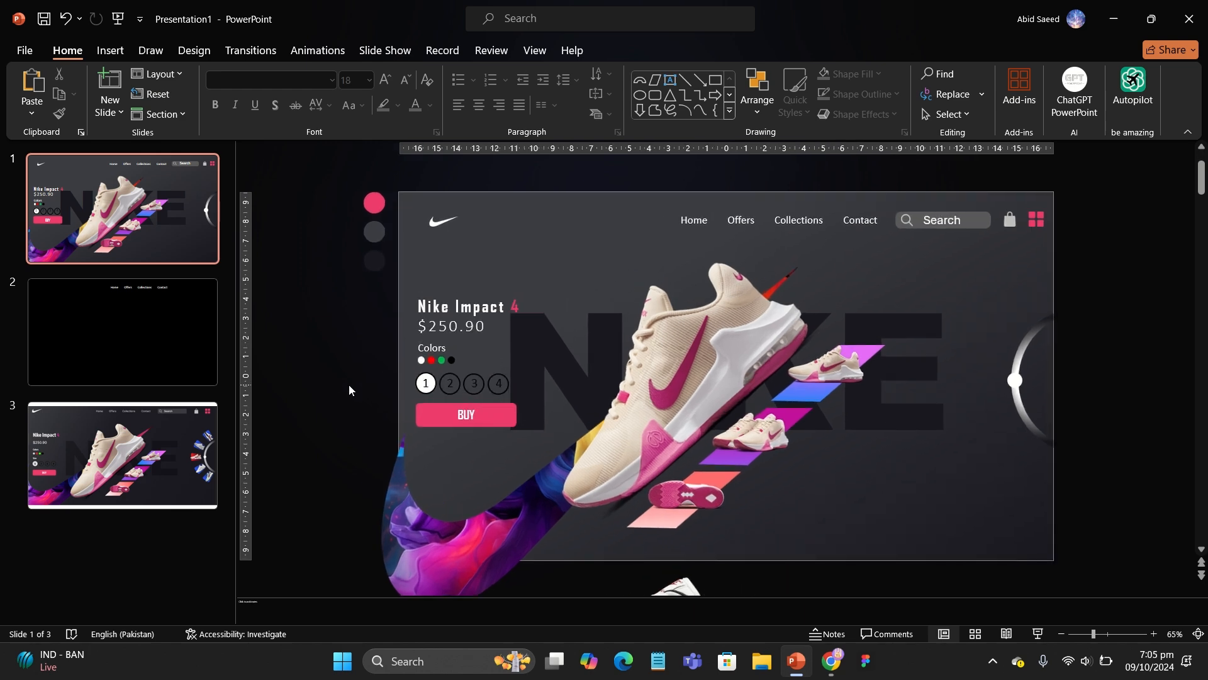
{"action": "left_click", "coordinate": [110, 50]}
{"action": "left_click", "coordinate": [120, 94]}
{"action": "left_click", "coordinate": [149, 157]}
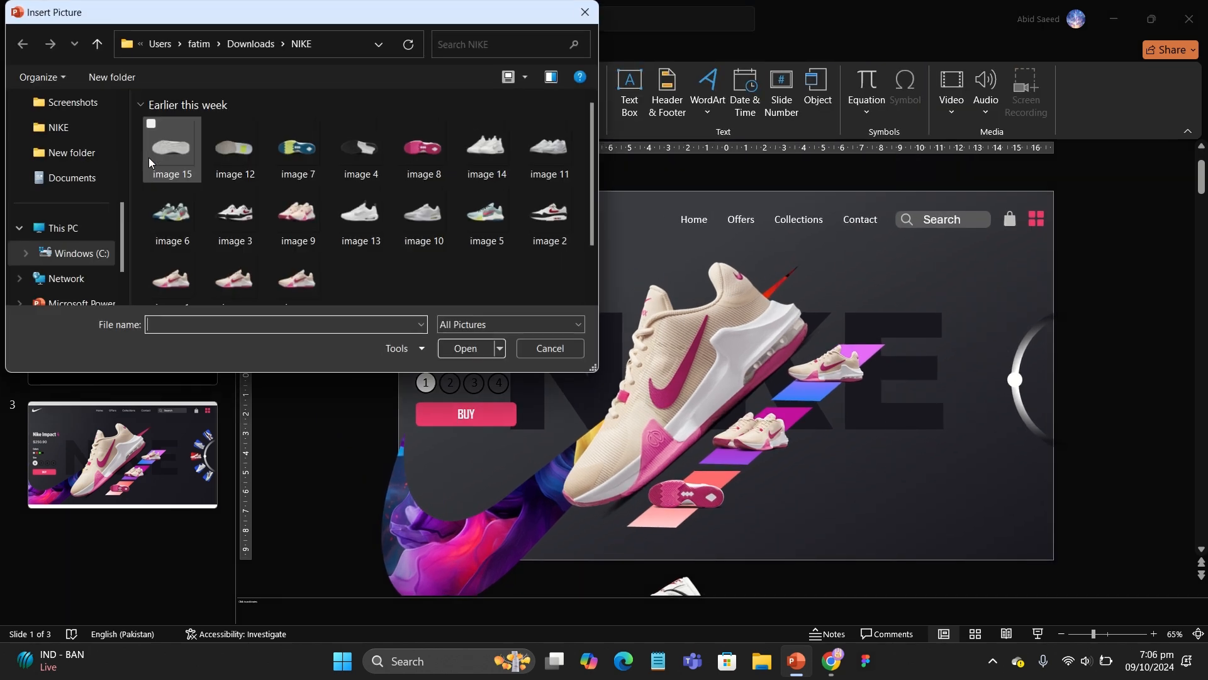
{"action": "left_click", "coordinate": [549, 216]}
{"action": "left_click", "coordinate": [486, 215], "text": "ctrl"}
{"action": "left_click", "coordinate": [409, 214], "text": "ctrl"}
{"action": "left_click", "coordinate": [360, 216], "text": "ctrl"}
{"action": "left_click", "coordinate": [286, 281], "text": "ctrl"}
{"action": "left_click", "coordinate": [466, 349]}
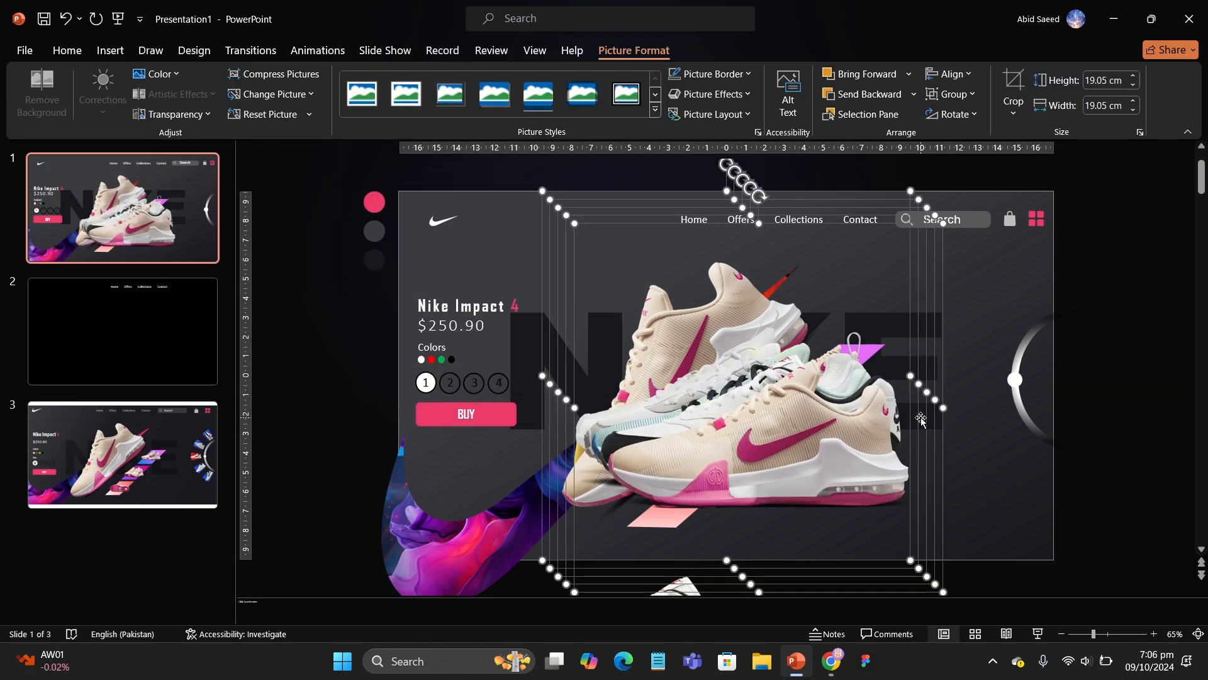
Shrink the five inserted shoe pictures to about 2.83 cm square and spread them apart near the arc
{"action": "scroll", "coordinate": [906, 427], "scroll_direction": "down", "scroll_amount": 3}
{"action": "left_click_drag", "start_coordinate": [860, 472], "coordinate": [972, 365]}
{"action": "left_click", "coordinate": [960, 374]}
{"action": "left_click", "coordinate": [902, 365]}
{"action": "left_click_drag", "start_coordinate": [894, 360], "coordinate": [905, 416]}
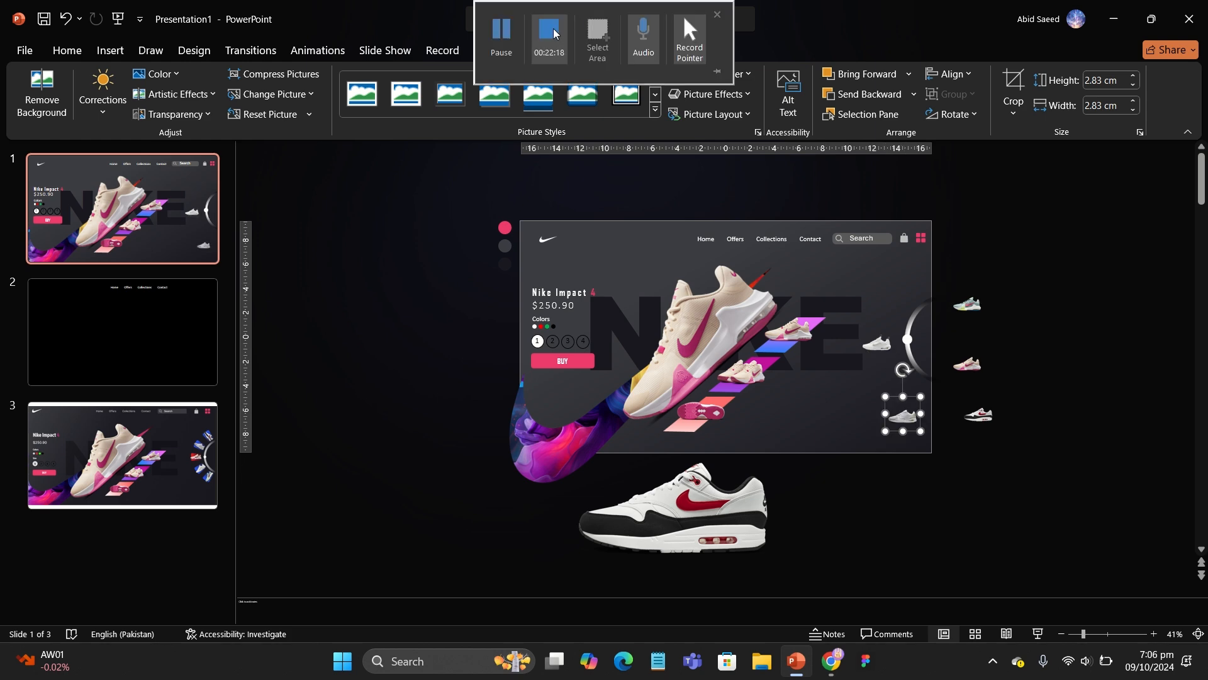
Arrange the five small shoes in a curved column along the arc, with the beige-pink shoe beside the white dot
{"action": "left_click", "coordinate": [502, 333]}
{"action": "scroll", "coordinate": [501, 334], "scroll_direction": "up", "scroll_amount": 2}
{"action": "left_click_drag", "start_coordinate": [938, 351], "coordinate": [952, 311]}
{"action": "left_click_drag", "start_coordinate": [1053, 378], "coordinate": [934, 344]}
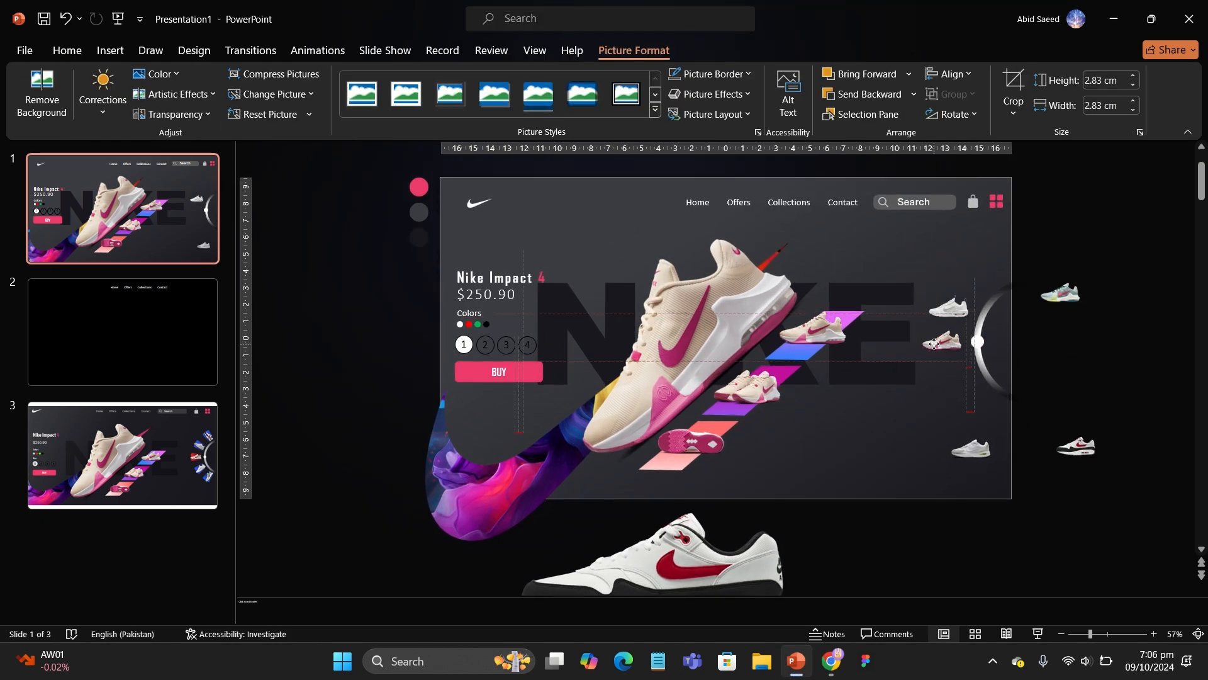
{"action": "left_click_drag", "start_coordinate": [956, 302], "coordinate": [962, 303]}
{"action": "left_click_drag", "start_coordinate": [971, 449], "coordinate": [970, 380]}
{"action": "left_click_drag", "start_coordinate": [1075, 445], "coordinate": [979, 273]}
{"action": "left_click_drag", "start_coordinate": [1052, 290], "coordinate": [976, 416]}
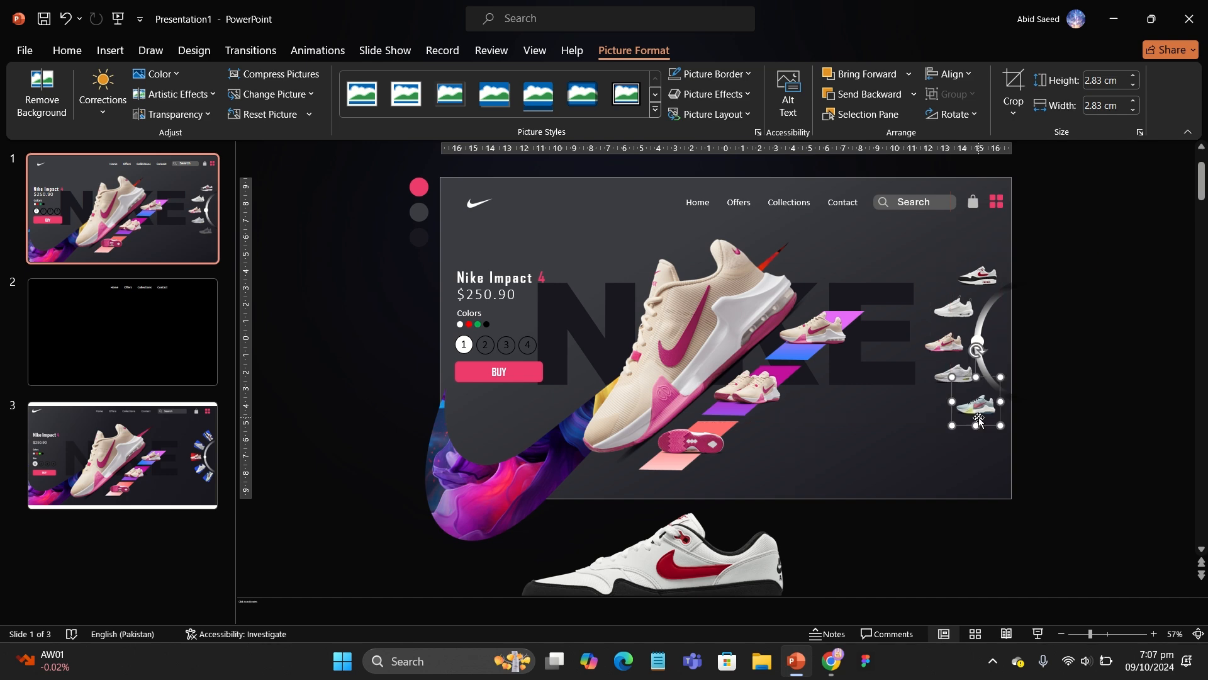
{"action": "left_click", "coordinate": [1101, 376]}
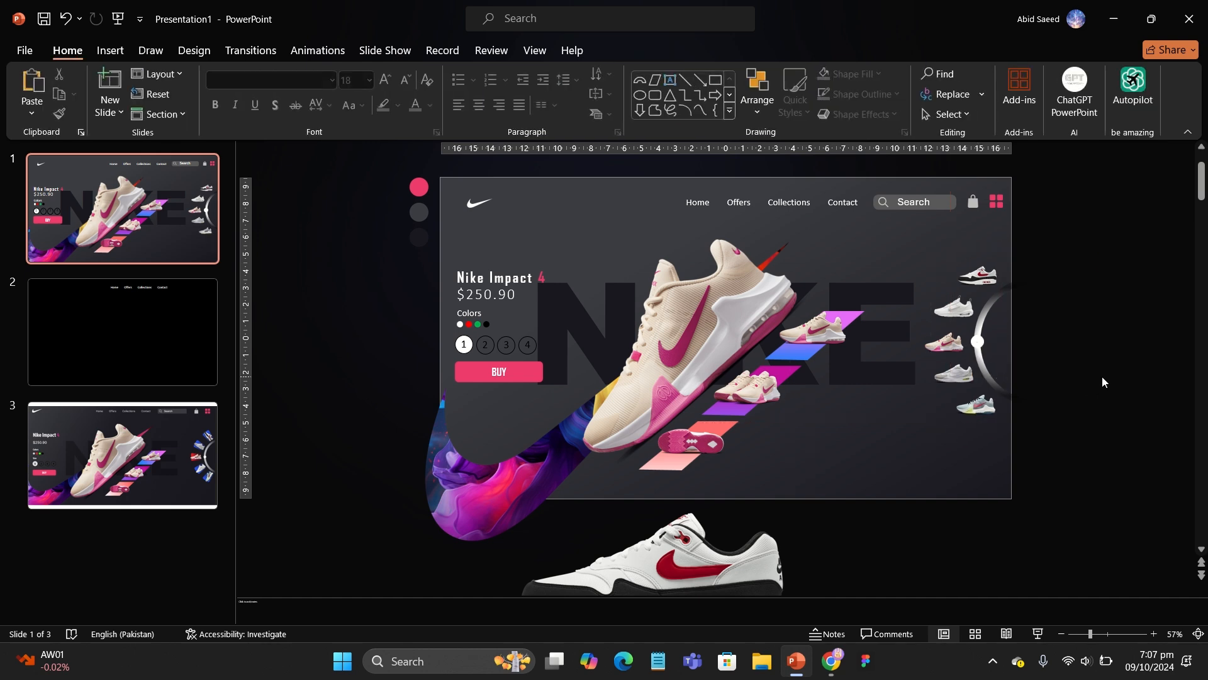
Select all five small shoes and distribute them horizontally
{"action": "scroll", "coordinate": [1101, 377], "scroll_direction": "up", "scroll_amount": 2}
{"action": "left_click", "coordinate": [1027, 253]}
{"action": "left_click", "coordinate": [999, 286], "text": "ctrl"}
{"action": "left_click", "coordinate": [1022, 408], "text": "ctrl"}
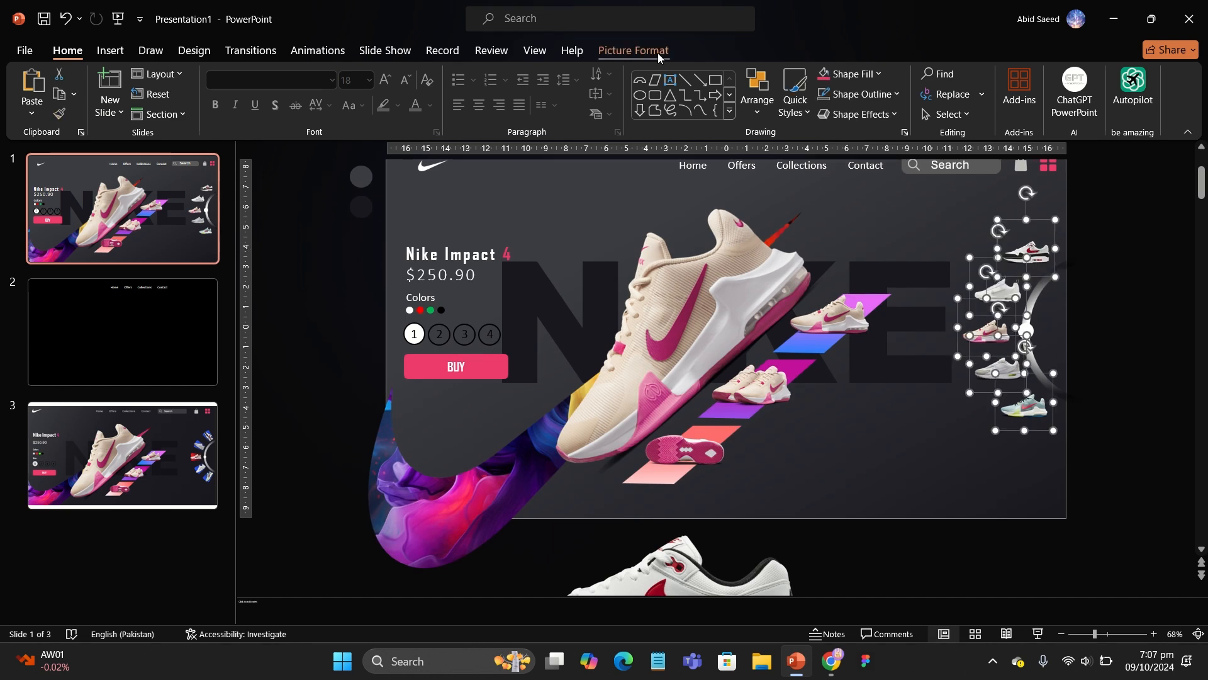
{"action": "left_click", "coordinate": [634, 50]}
{"action": "left_click", "coordinate": [949, 74]}
{"action": "left_click", "coordinate": [970, 234]}
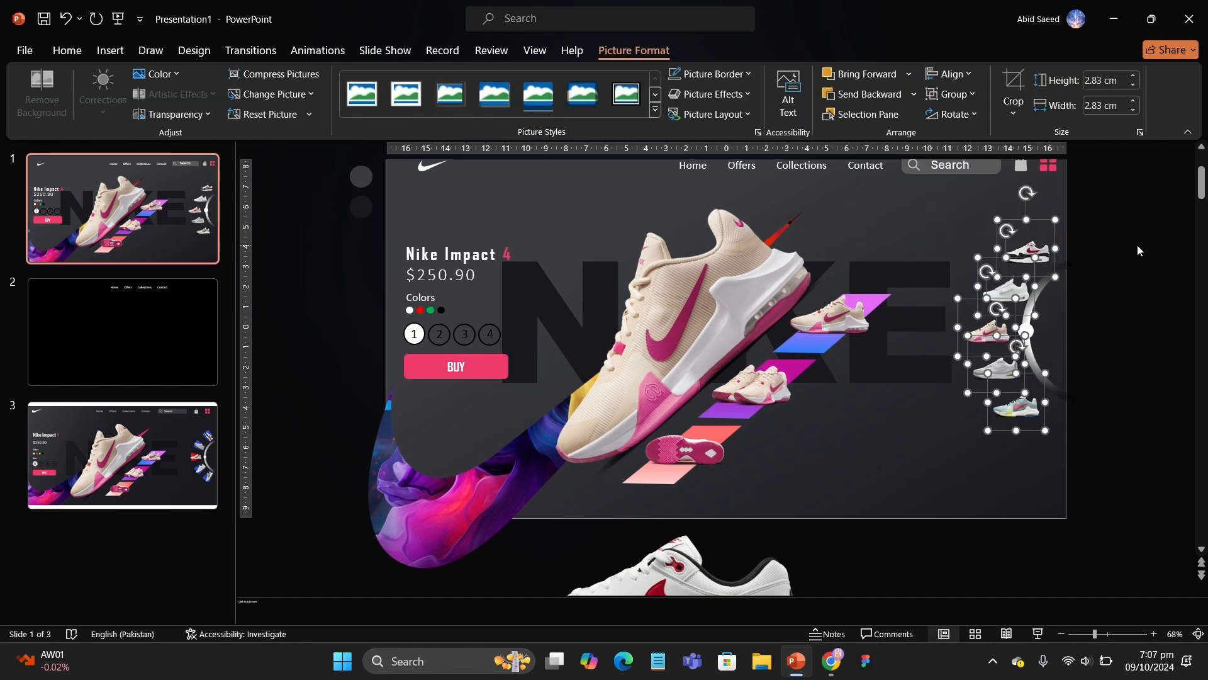
Show the top shoe's position settings in its picture formatting options
{"action": "left_click", "coordinate": [1010, 247]}
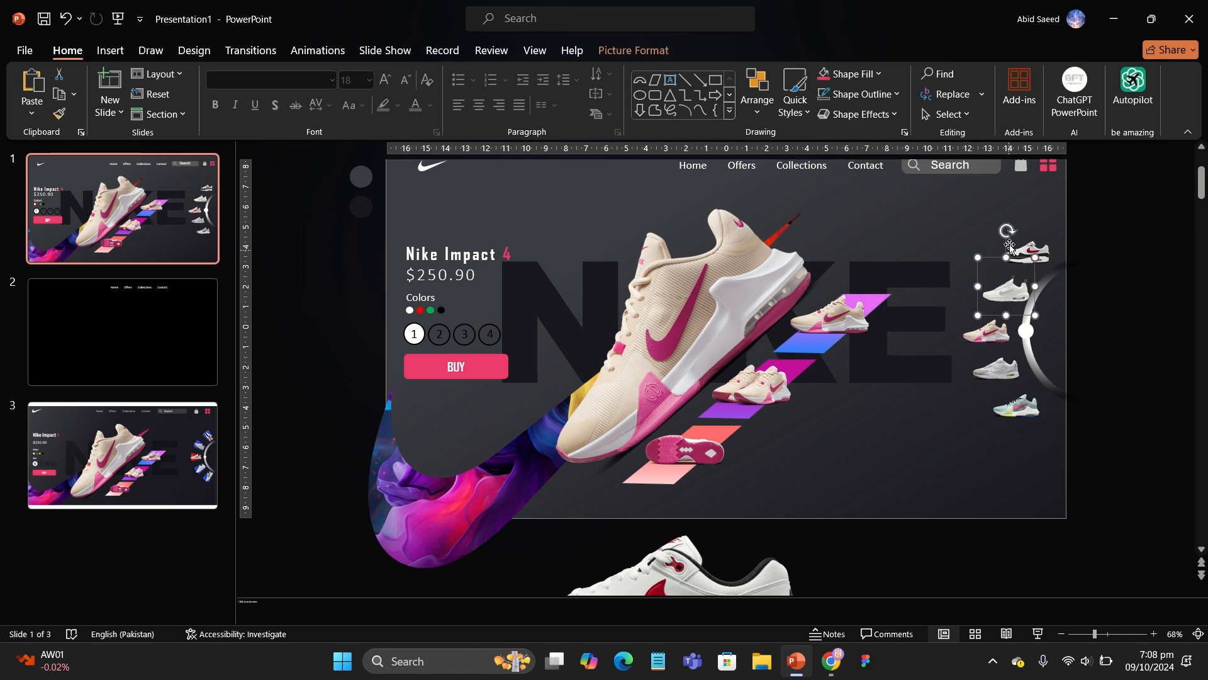
{"action": "right_click", "coordinate": [1013, 263]}
{"action": "left_click", "coordinate": [1069, 596]}
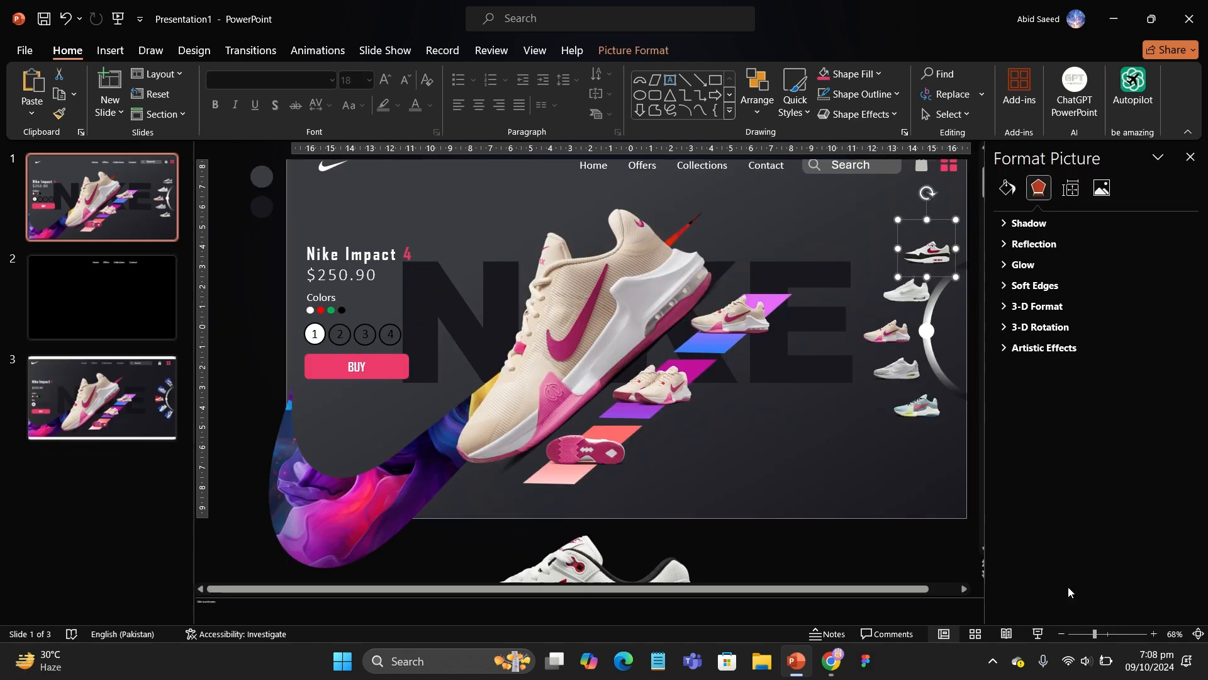
{"action": "left_click", "coordinate": [1007, 188]}
{"action": "left_click", "coordinate": [1073, 195]}
{"action": "left_click", "coordinate": [1052, 241]}
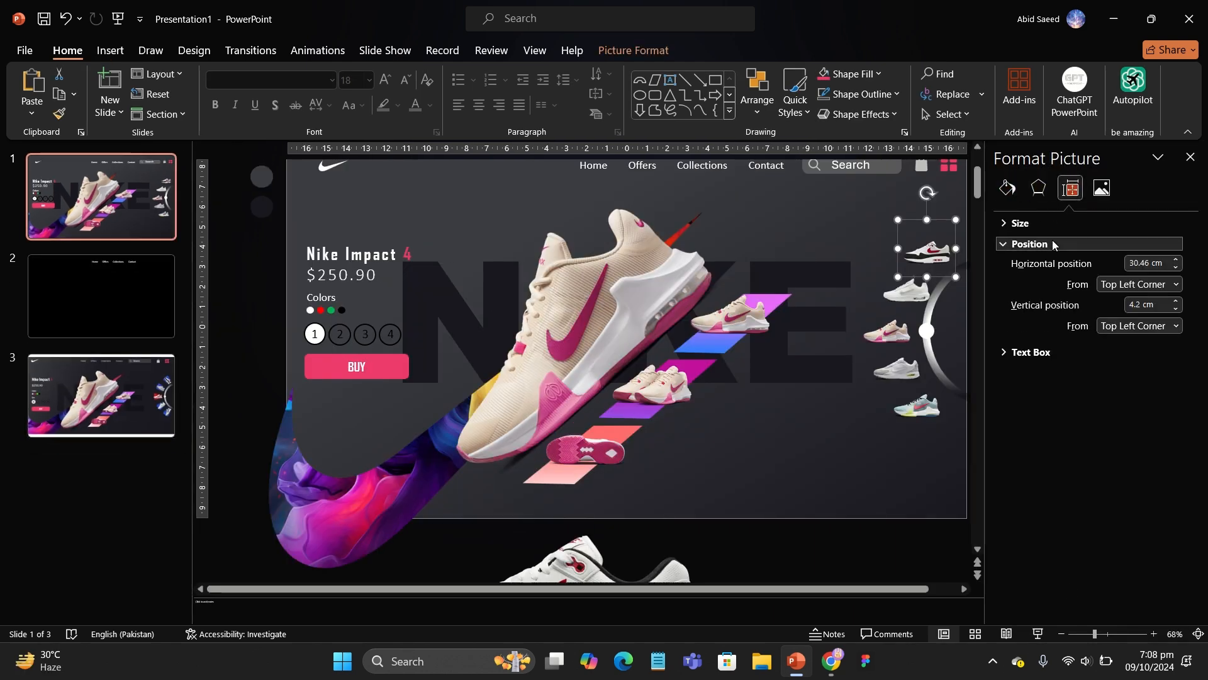
Rotate the second shoe clockwise to follow the arc and close the picture formatting options
{"action": "left_click", "coordinate": [912, 305]}
{"action": "left_click", "coordinate": [912, 301]}
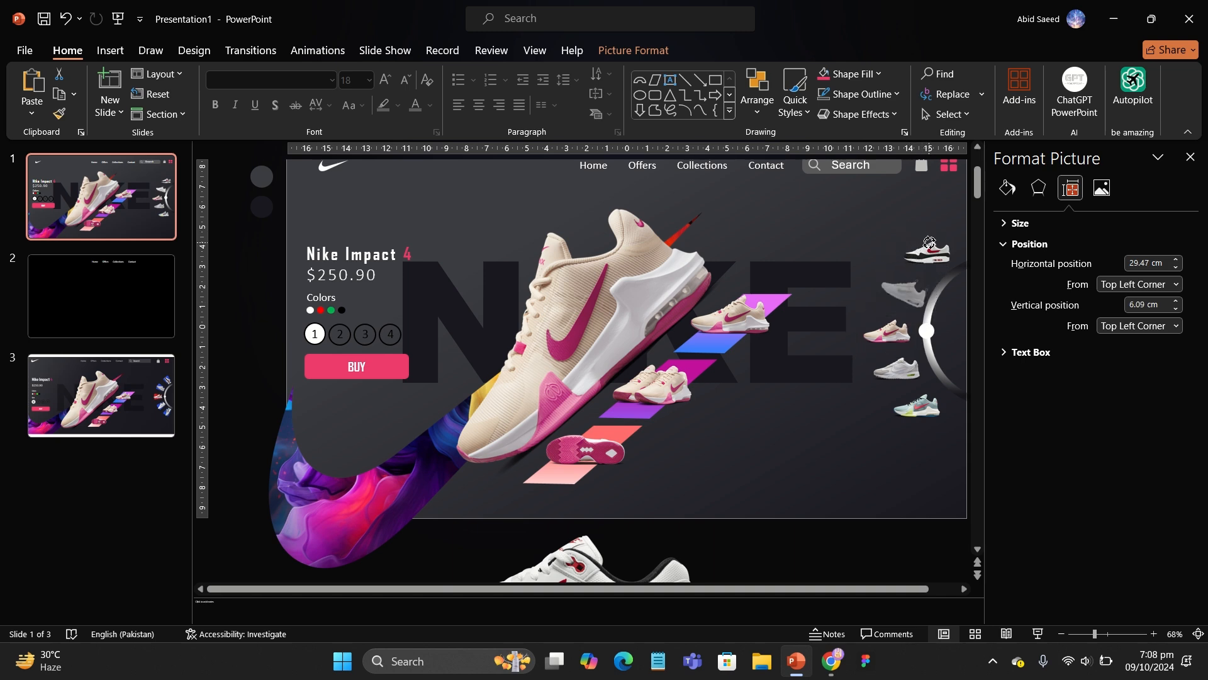
{"action": "left_click", "coordinate": [1039, 187]}
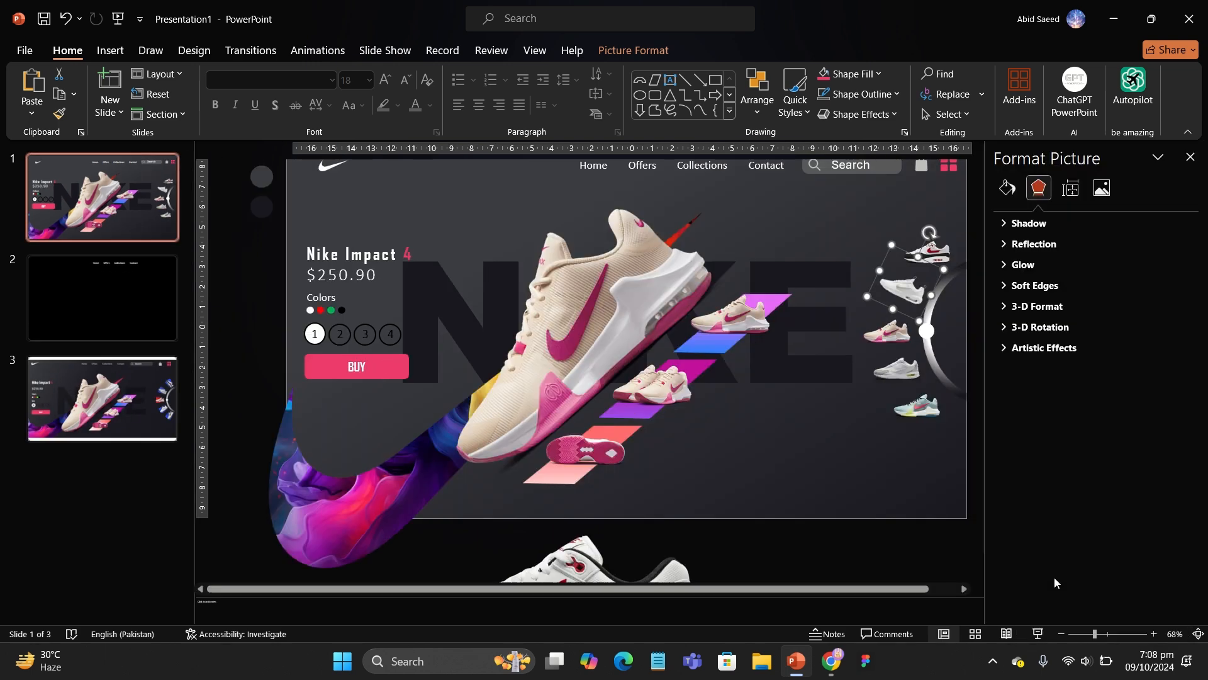
{"action": "left_click", "coordinate": [1102, 188]}
{"action": "left_click", "coordinate": [1190, 157]}
{"action": "left_click", "coordinate": [1005, 353]}
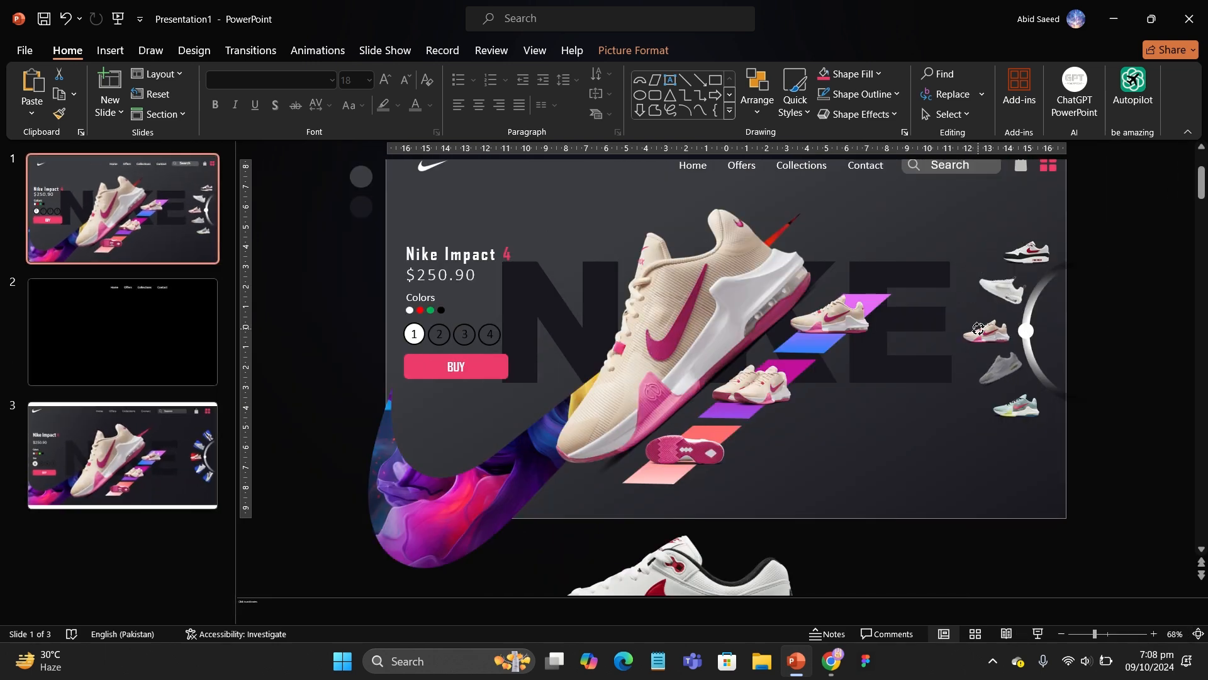
{"action": "left_click_drag", "start_coordinate": [978, 329], "coordinate": [1002, 369]}
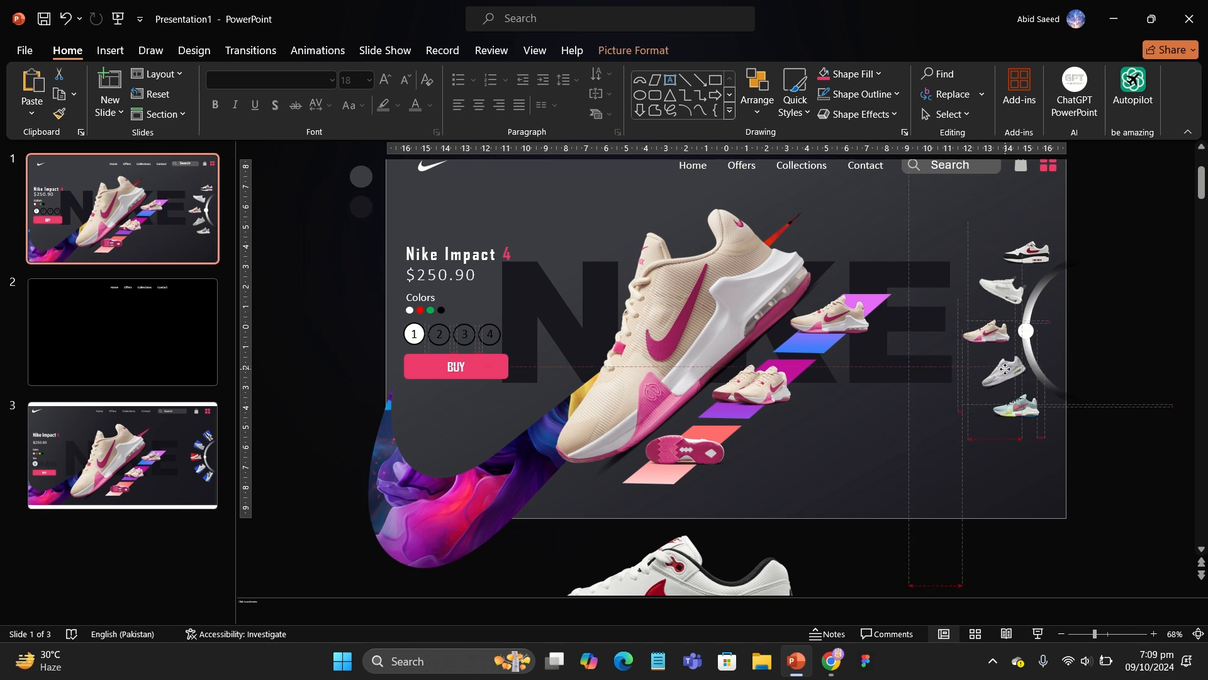
{"action": "key", "text": "ctrl+z"}
{"action": "key", "text": "ctrl+z"}
Try to distribute the second and third shoes horizontally
{"action": "left_click", "coordinate": [1019, 404]}
{"action": "left_click", "coordinate": [1012, 291]}
{"action": "left_click", "coordinate": [995, 335], "text": "shift"}
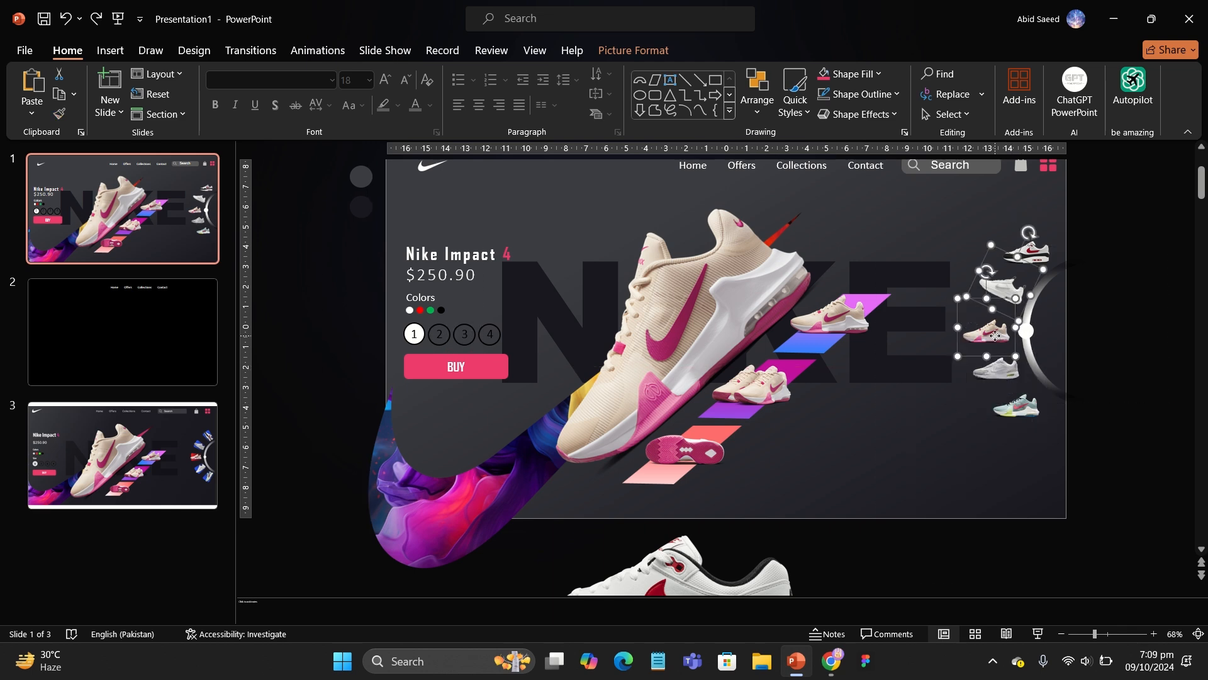
{"action": "left_click", "coordinate": [648, 49]}
{"action": "left_click", "coordinate": [949, 75]}
{"action": "left_click", "coordinate": [970, 233]}
{"action": "left_click", "coordinate": [1079, 263]}
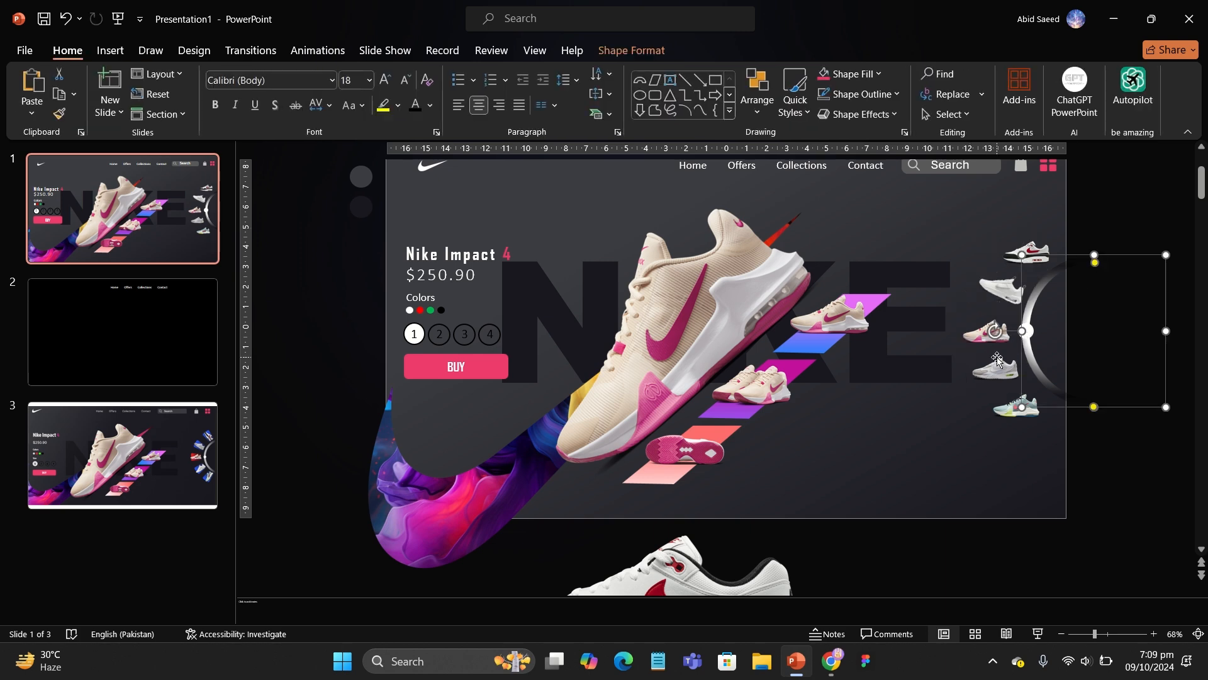
Rotate the fourth shoe counterclockwise to mirror the second, and distribute the middle three shoes vertically
{"action": "left_click", "coordinate": [997, 350]}
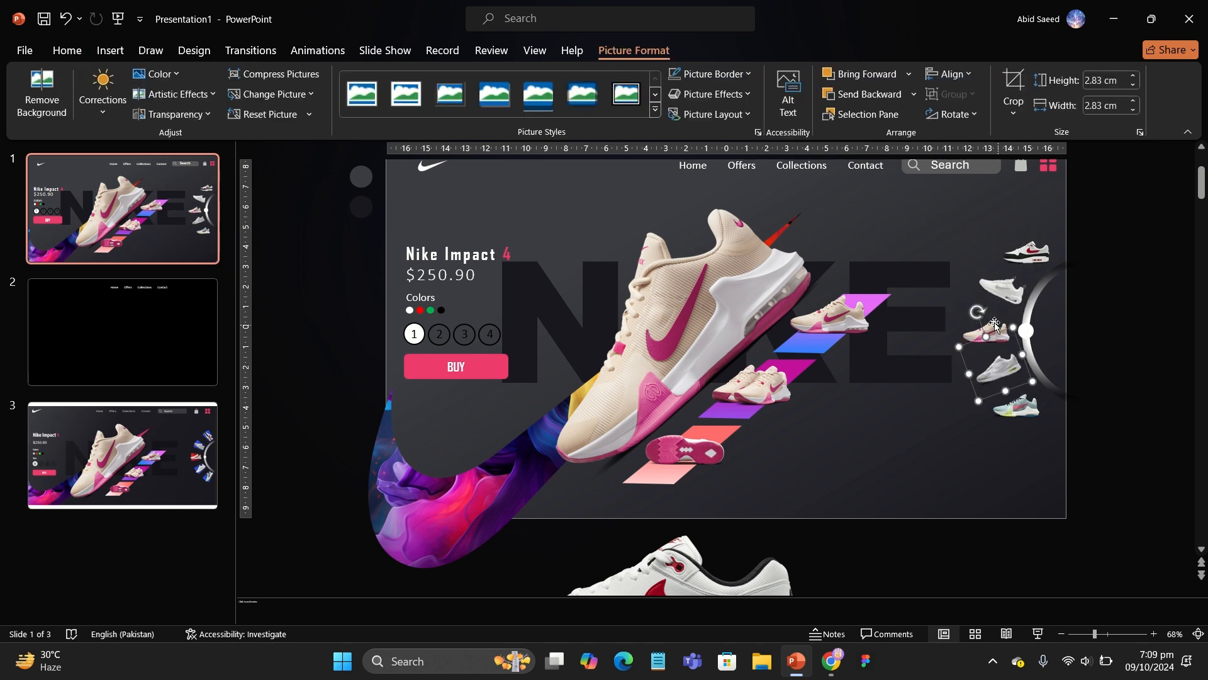
{"action": "left_click", "coordinate": [995, 328], "text": "shift"}
{"action": "left_click", "coordinate": [994, 327], "text": "shift"}
{"action": "left_click", "coordinate": [1001, 289], "text": "shift"}
{"action": "left_click", "coordinate": [991, 331], "text": "shift"}
{"action": "left_click", "coordinate": [949, 74]}
{"action": "left_click", "coordinate": [971, 252]}
{"action": "left_click", "coordinate": [1064, 260]}
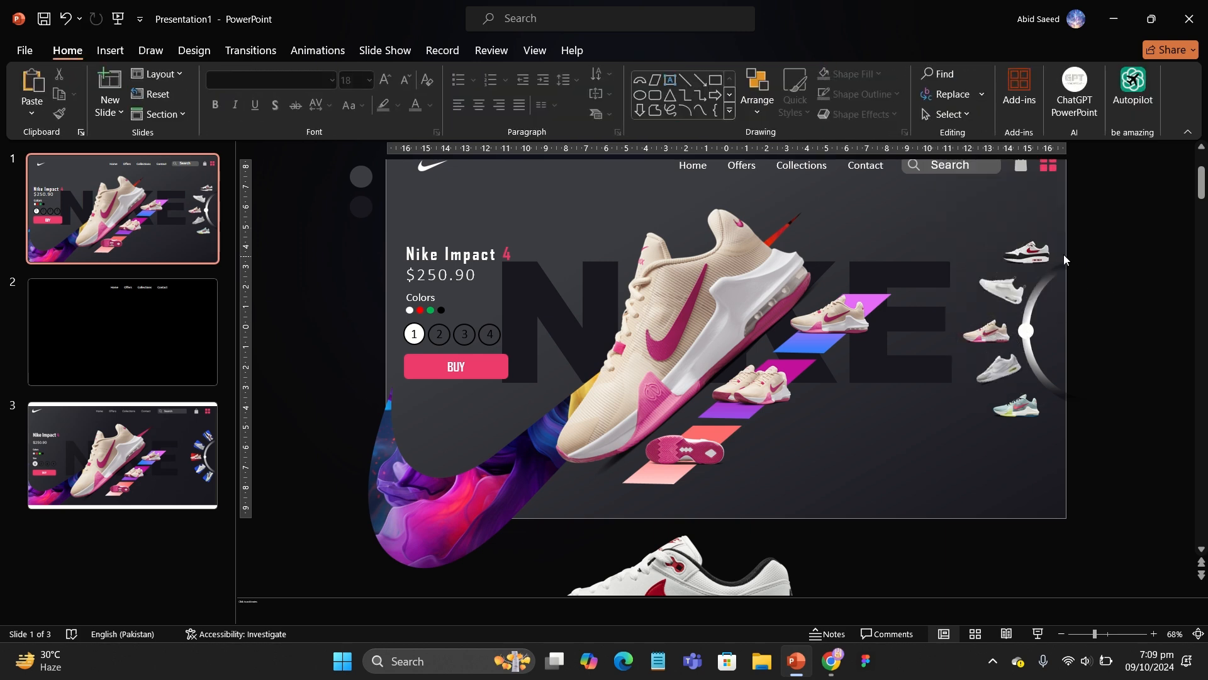
Rotate the top shoe clockwise and the bottom shoe counterclockwise, moving the middle shoe closer to the arc
{"action": "left_click", "coordinate": [1031, 251]}
{"action": "left_click_drag", "start_coordinate": [1028, 192], "coordinate": [1063, 216]}
{"action": "left_click_drag", "start_coordinate": [1014, 256], "coordinate": [998, 293]}
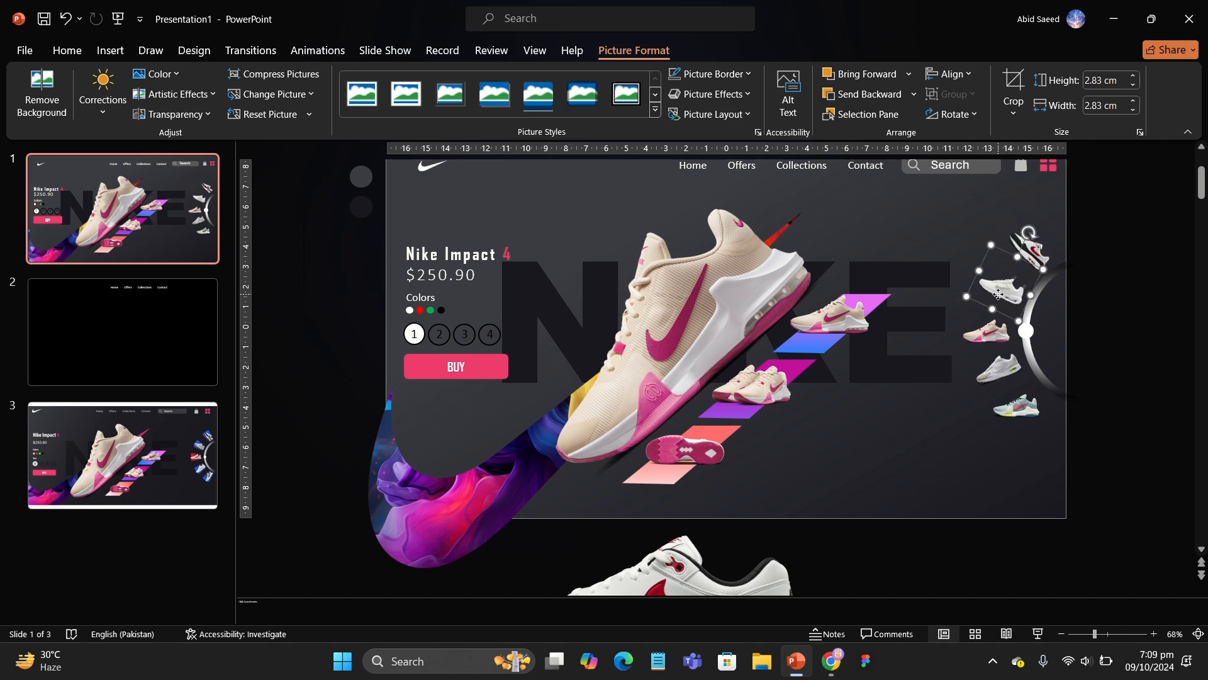
{"action": "left_click", "coordinate": [992, 333]}
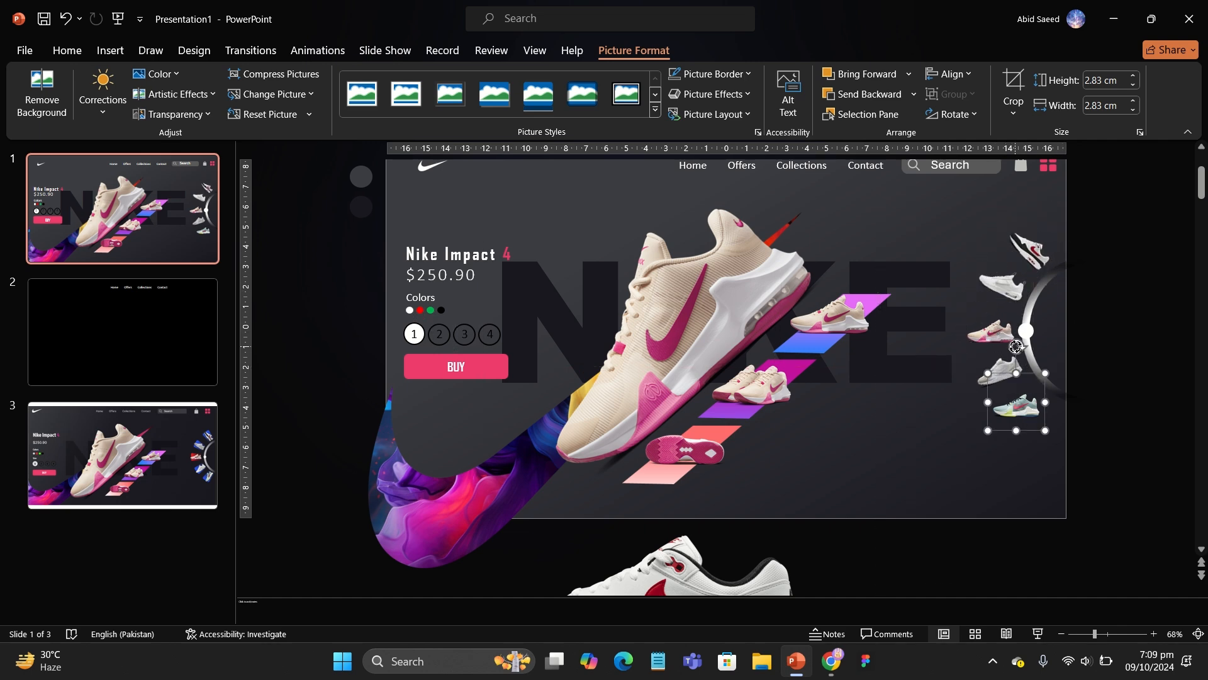
{"action": "left_click", "coordinate": [1018, 395]}
{"action": "left_click", "coordinate": [999, 371], "text": "shift"}
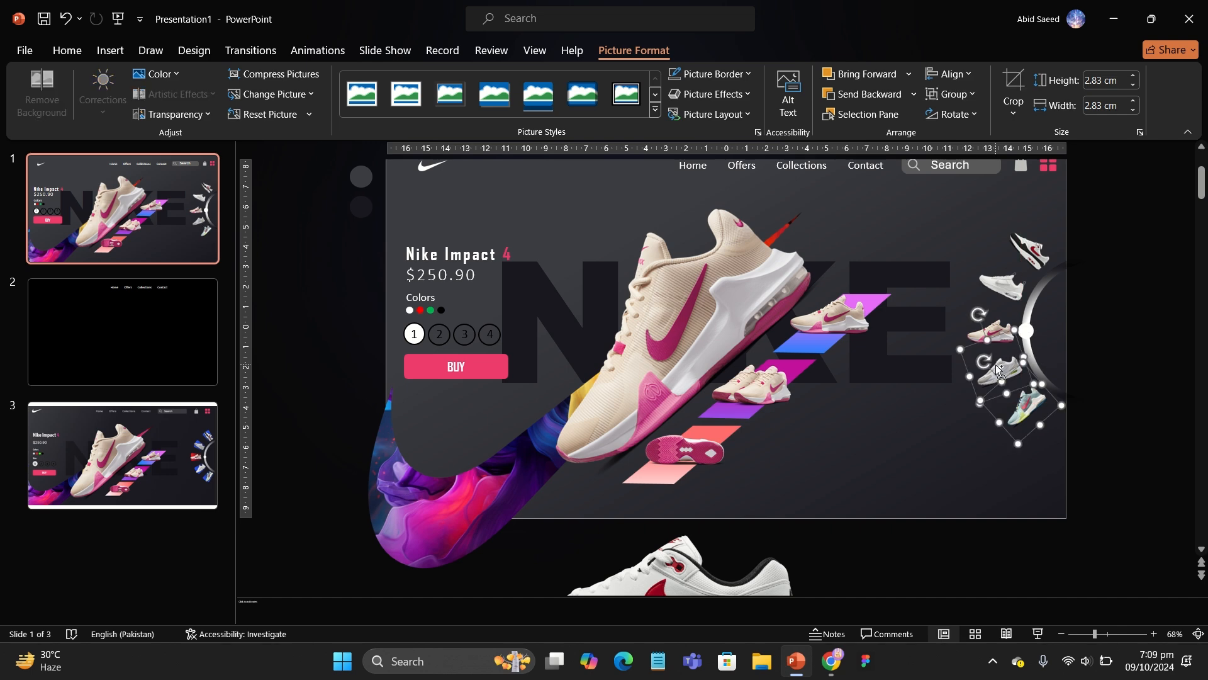
{"action": "left_click", "coordinate": [950, 74]}
{"action": "left_click", "coordinate": [985, 236]}
{"action": "left_click", "coordinate": [1127, 305]}
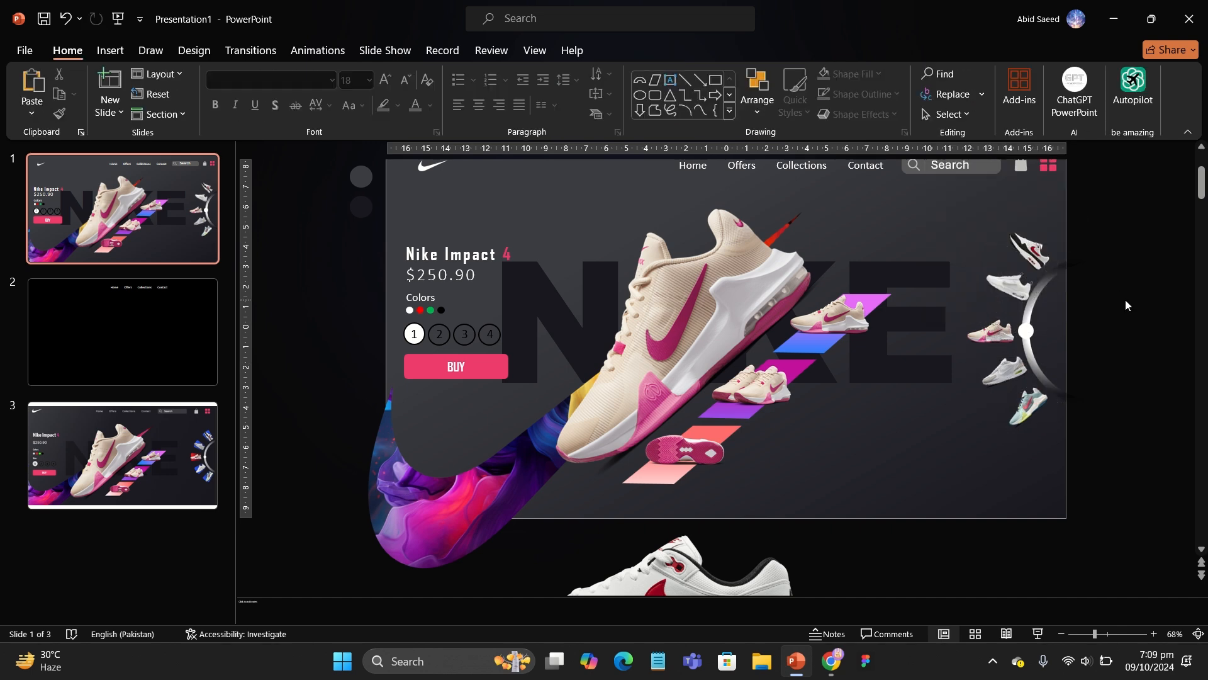
{"action": "key", "text": "ctrl+z"}
Distribute the five rotated shoes horizontally and vertically, and shift the second shoe slightly away from the arc
{"action": "left_click", "coordinate": [648, 52]}
{"action": "left_click", "coordinate": [950, 74]}
{"action": "left_click", "coordinate": [986, 235]}
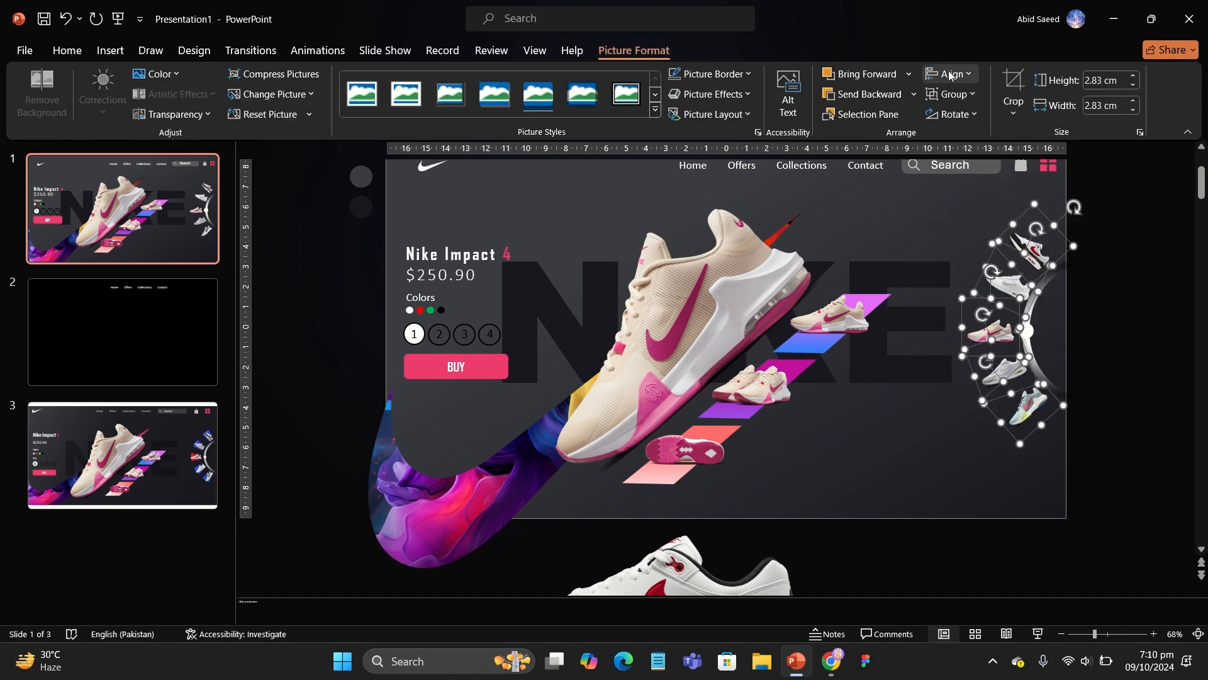
{"action": "left_click", "coordinate": [950, 74]}
{"action": "left_click", "coordinate": [980, 258]}
{"action": "left_click", "coordinate": [1107, 346]}
{"action": "left_click", "coordinate": [1015, 287]}
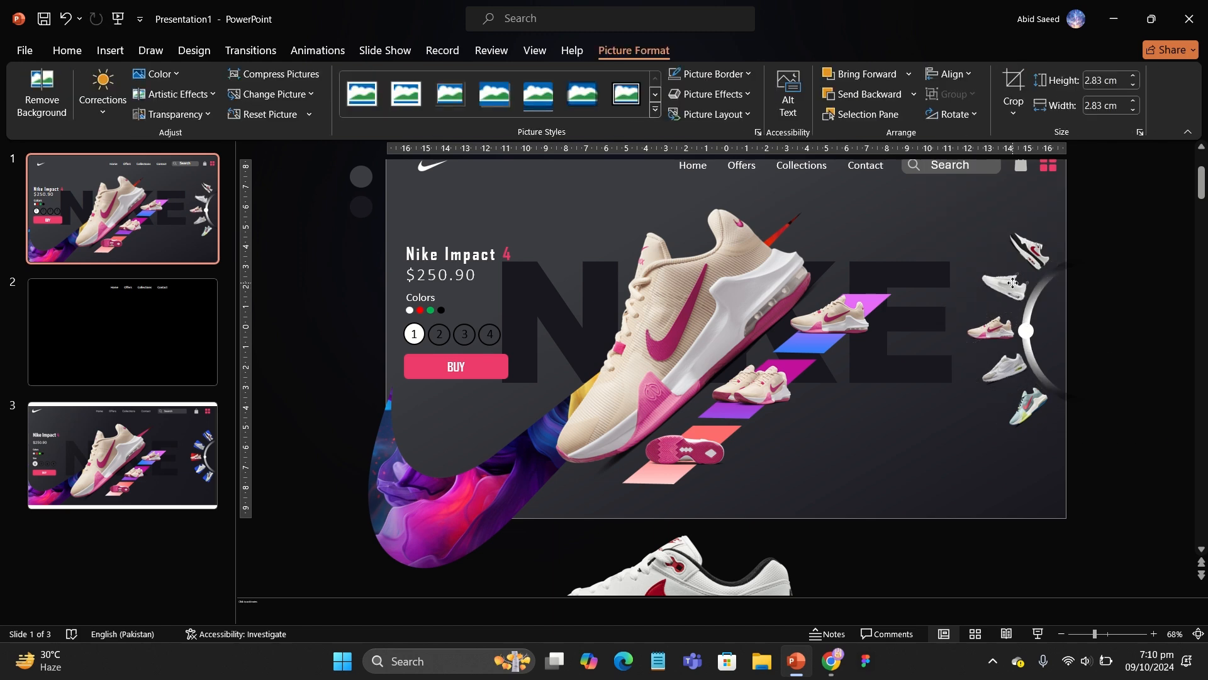
{"action": "left_click", "coordinate": [1116, 319]}
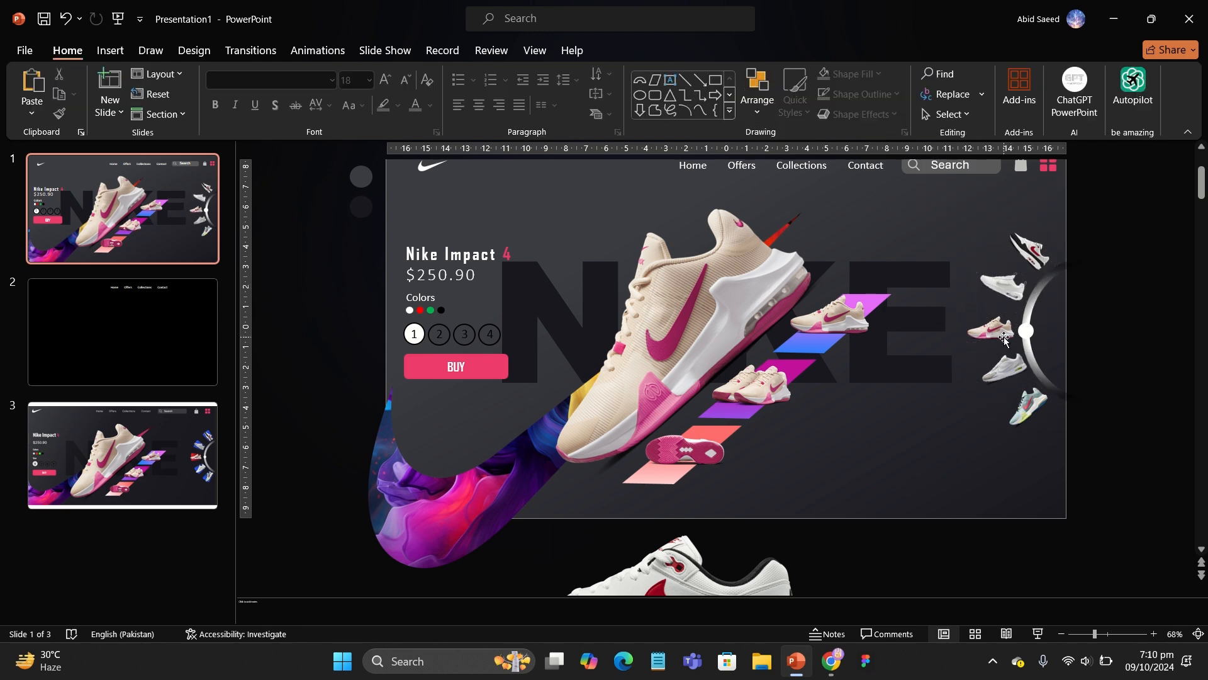
Nudge the middle shoe slightly closer to the arc and fine-tune the top shoe's position
{"action": "left_click_drag", "start_coordinate": [1003, 338], "coordinate": [1006, 338]}
{"action": "left_click", "coordinate": [1129, 325]}
{"action": "scroll", "coordinate": [1131, 324], "scroll_direction": "up", "scroll_amount": 1}
{"action": "left_click_drag", "start_coordinate": [1088, 237], "coordinate": [1089, 241]}
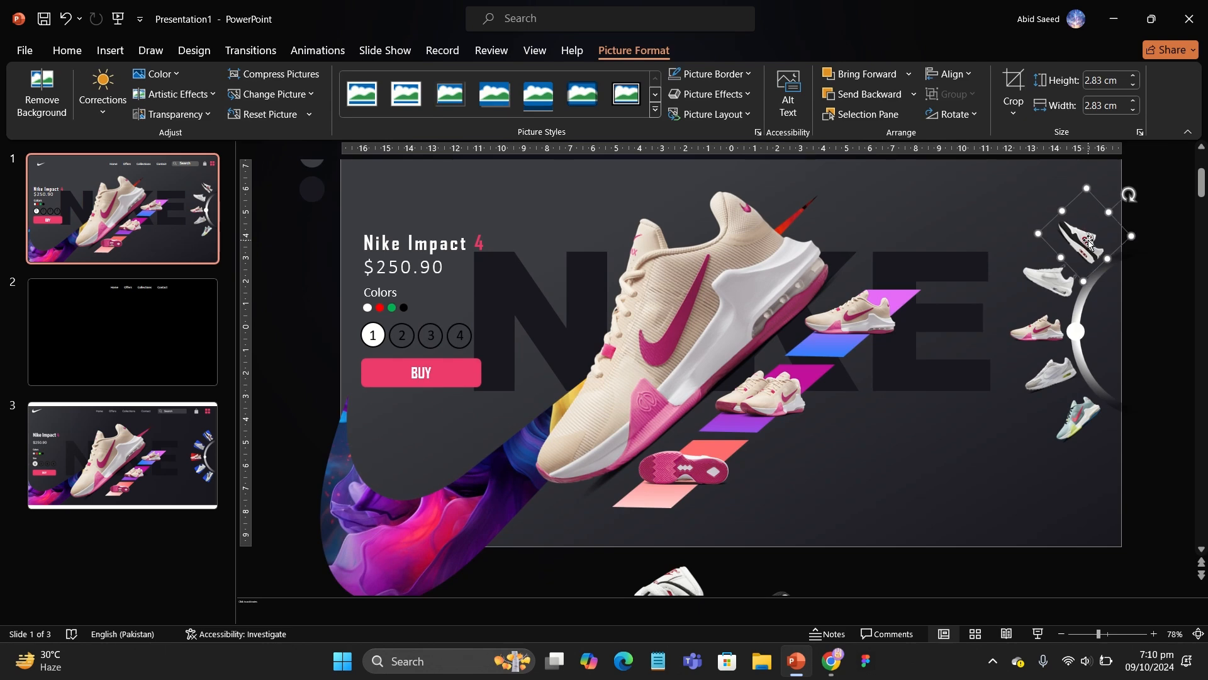
{"action": "left_click", "coordinate": [1164, 262]}
{"action": "scroll", "coordinate": [1164, 262], "scroll_direction": "down", "scroll_amount": 1}
Draw a rounded rectangle about 2.69 cm wide and 1.52 cm high over the middle shoe beside the arc
{"action": "left_click", "coordinate": [110, 50]}
{"action": "left_click", "coordinate": [258, 113]}
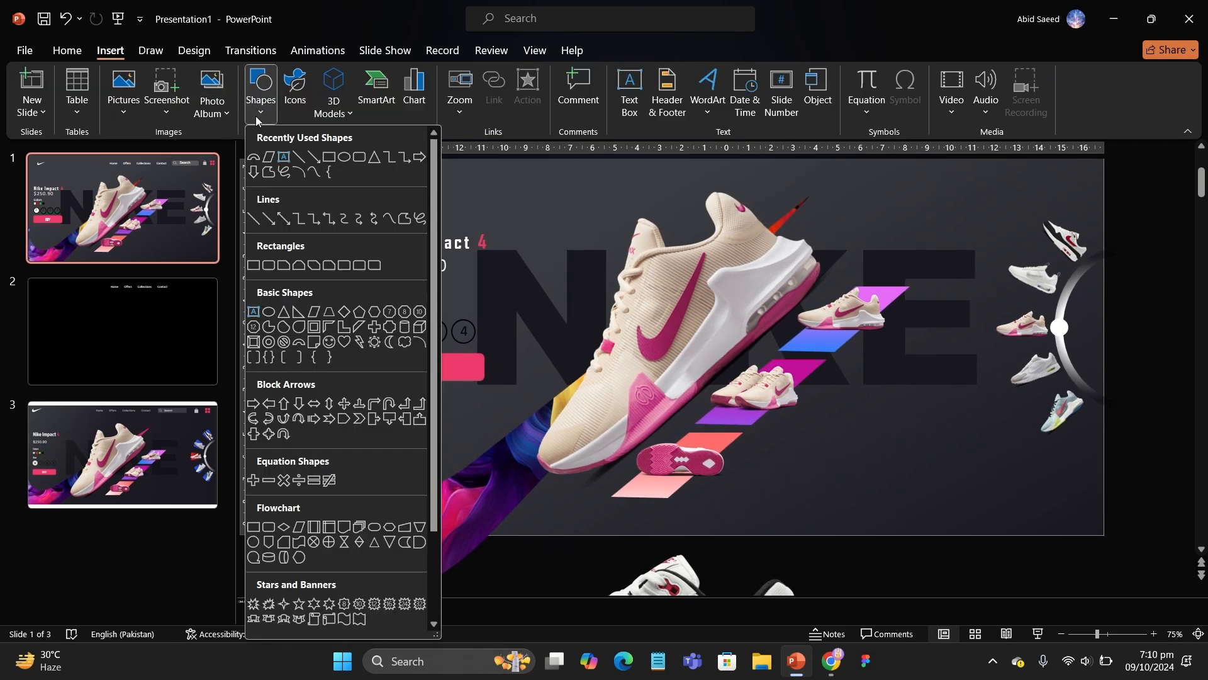
{"action": "left_click", "coordinate": [356, 157]}
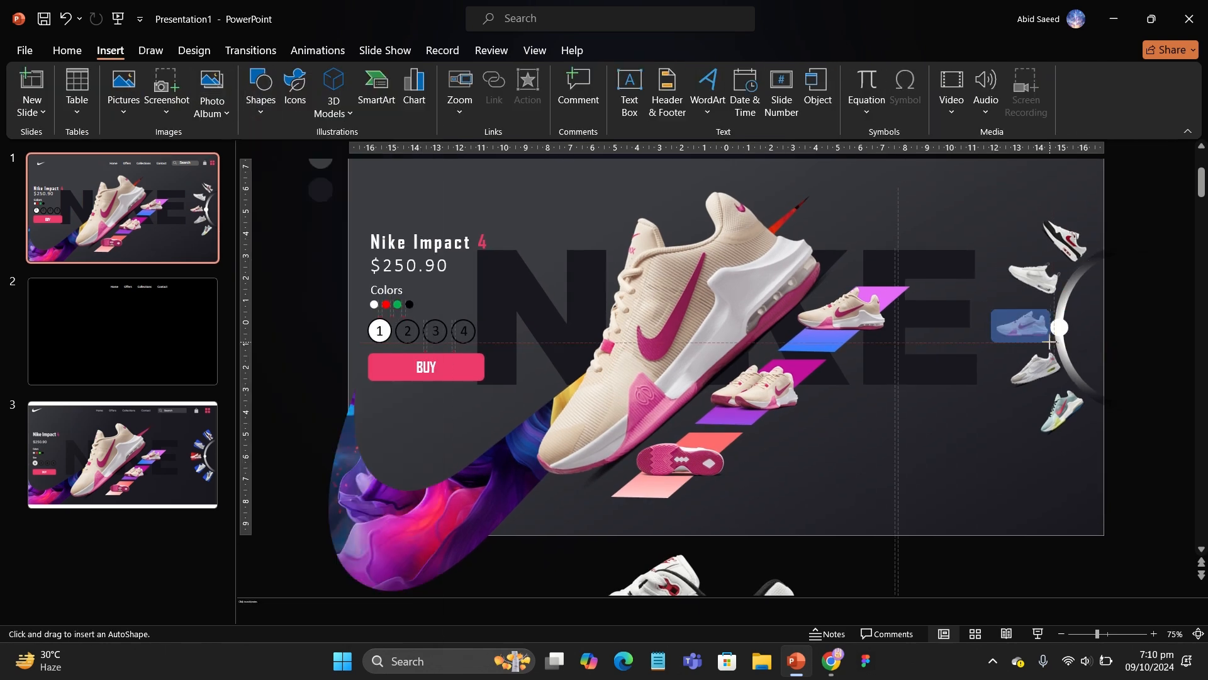
{"action": "left_click_drag", "start_coordinate": [1049, 343], "coordinate": [1051, 344]}
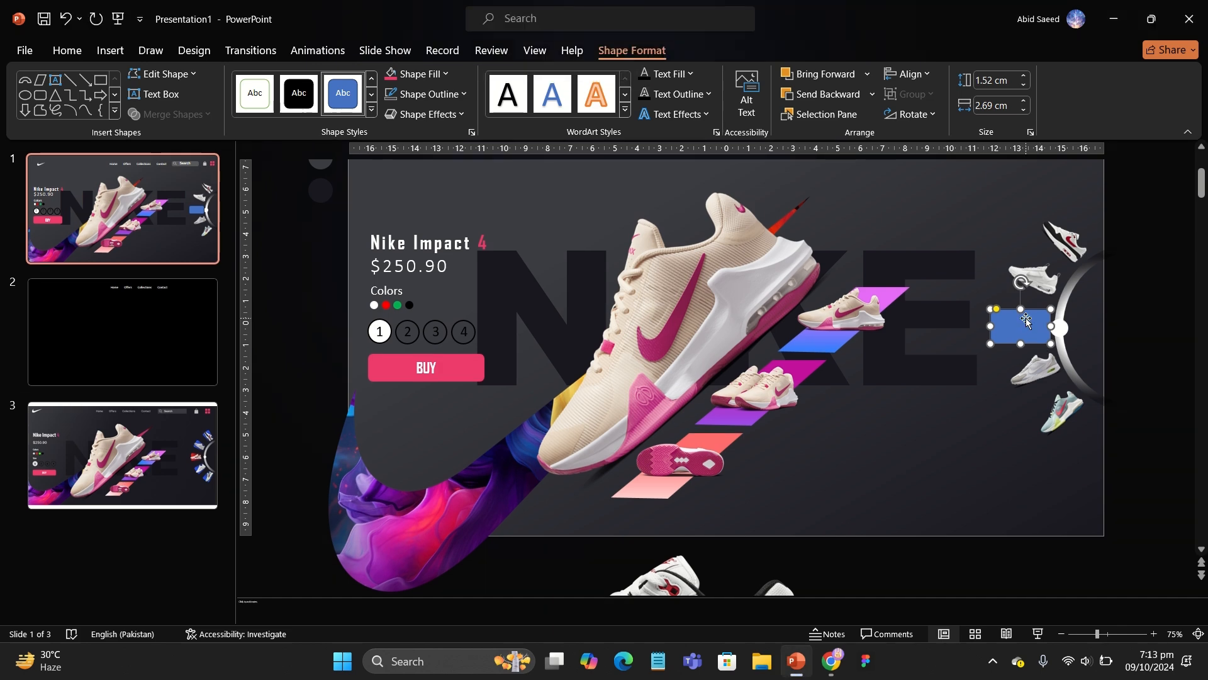
Edit the rounded rectangle's points, deleting corner points on the side facing the arc to taper it
{"action": "right_click", "coordinate": [1027, 321]}
{"action": "left_click", "coordinate": [1051, 340]}
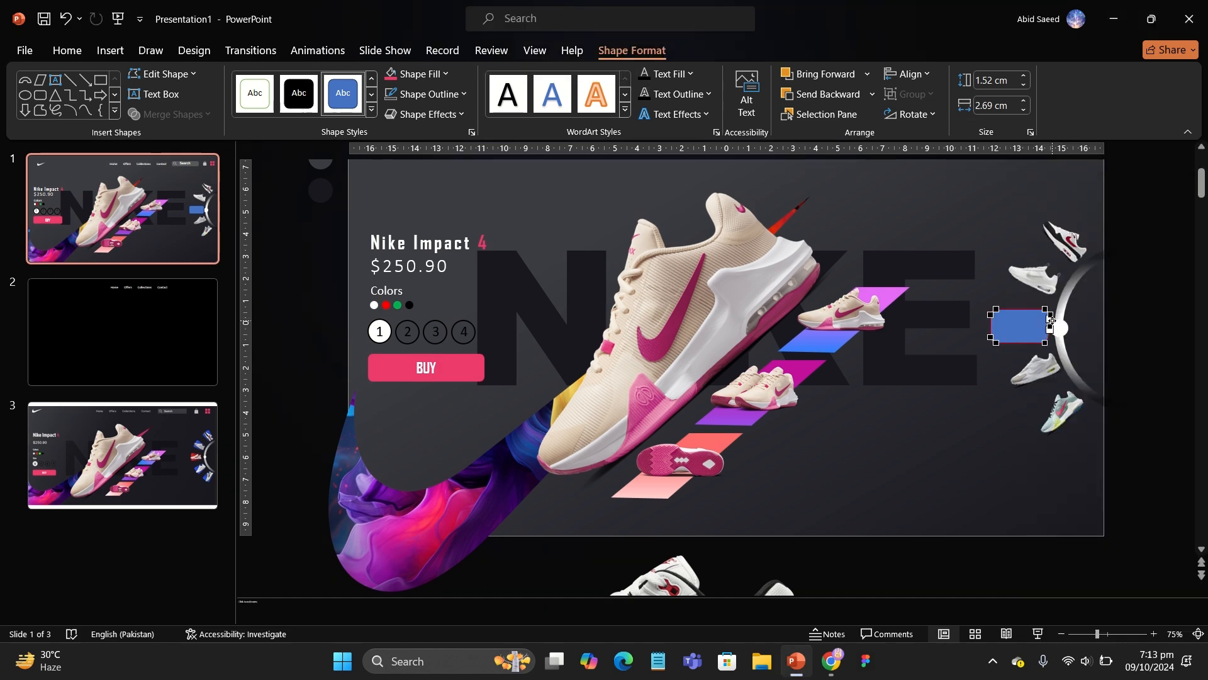
{"action": "right_click", "coordinate": [1045, 343]}
{"action": "left_click", "coordinate": [1064, 376]}
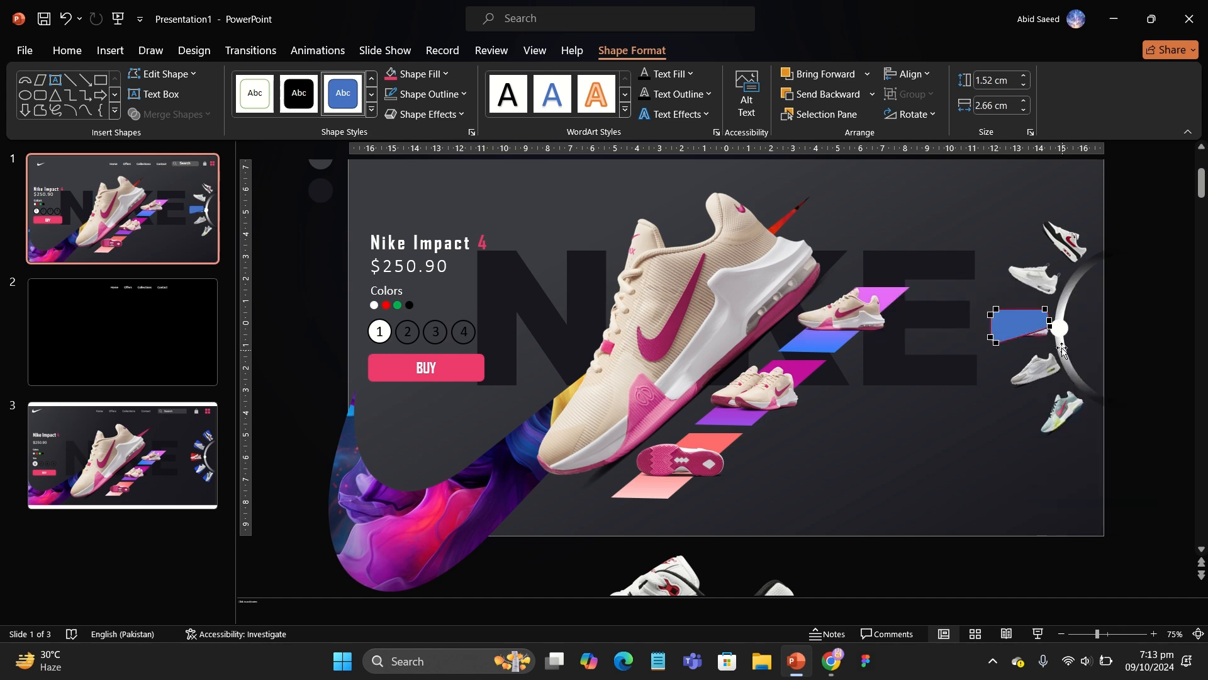
{"action": "right_click", "coordinate": [1045, 309]}
{"action": "left_click", "coordinate": [1065, 342]}
{"action": "right_click", "coordinate": [1044, 309]}
{"action": "left_click", "coordinate": [1064, 341]}
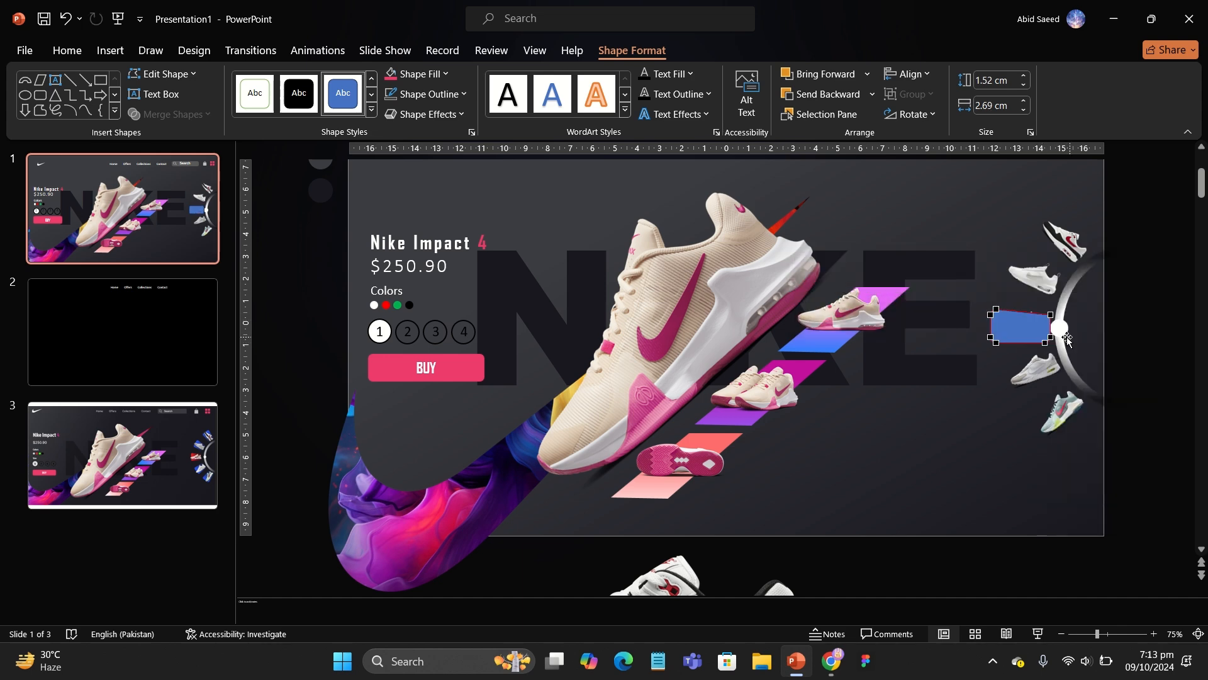
{"action": "right_click", "coordinate": [1044, 343]}
{"action": "left_click", "coordinate": [1063, 377]}
{"action": "left_click", "coordinate": [1159, 313]}
Move the tapered blue shape behind the middle shoe
{"action": "left_click", "coordinate": [1030, 326]}
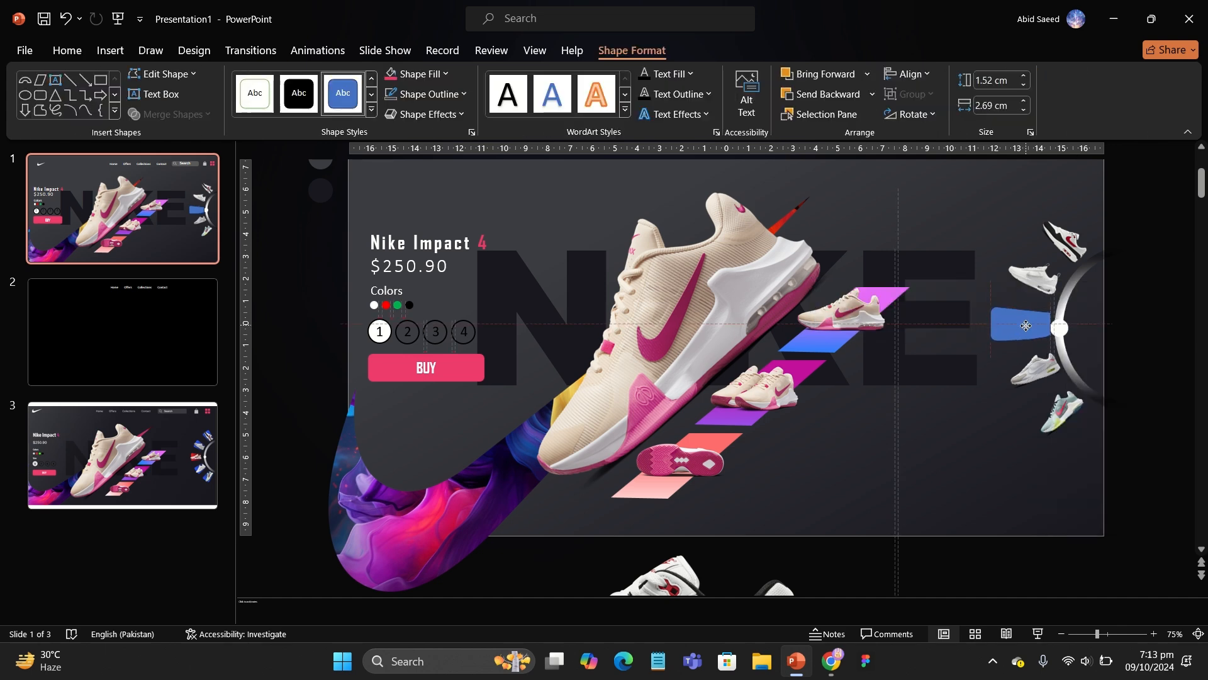
{"action": "right_click", "coordinate": [1030, 326]}
{"action": "left_click", "coordinate": [1092, 460]}
{"action": "left_click", "coordinate": [1001, 317]}
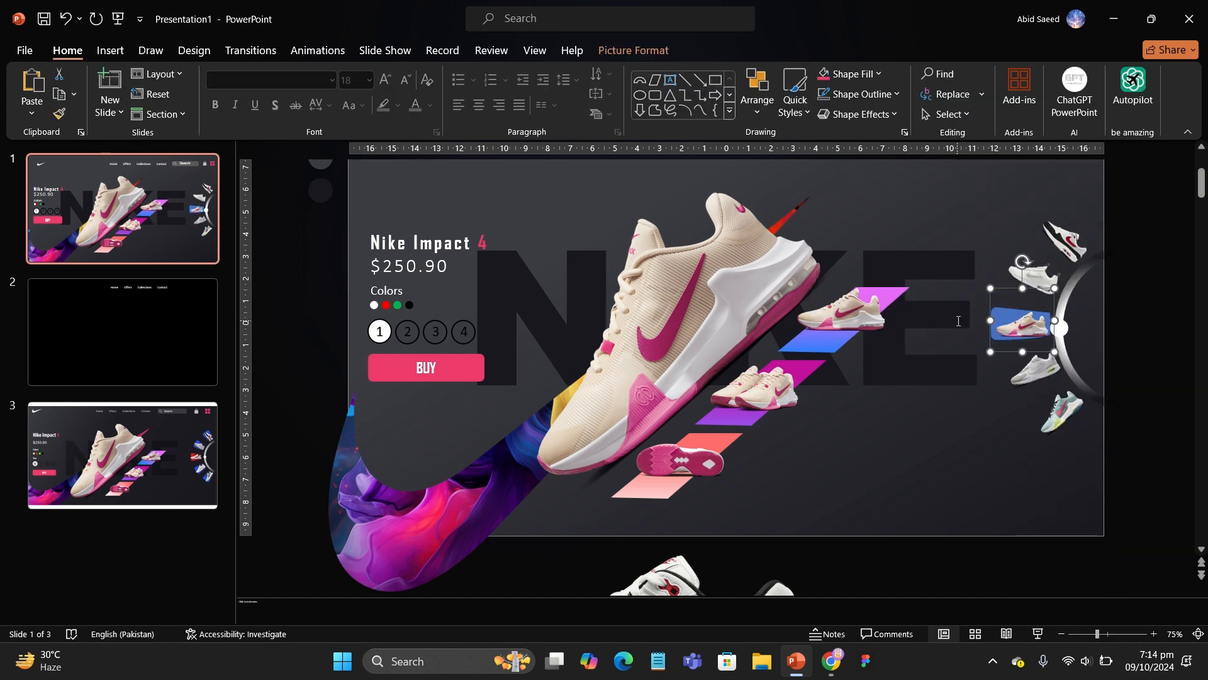
{"action": "key", "text": "ctrl+z"}
{"action": "right_click", "coordinate": [999, 320]}
{"action": "left_click", "coordinate": [1074, 453]}
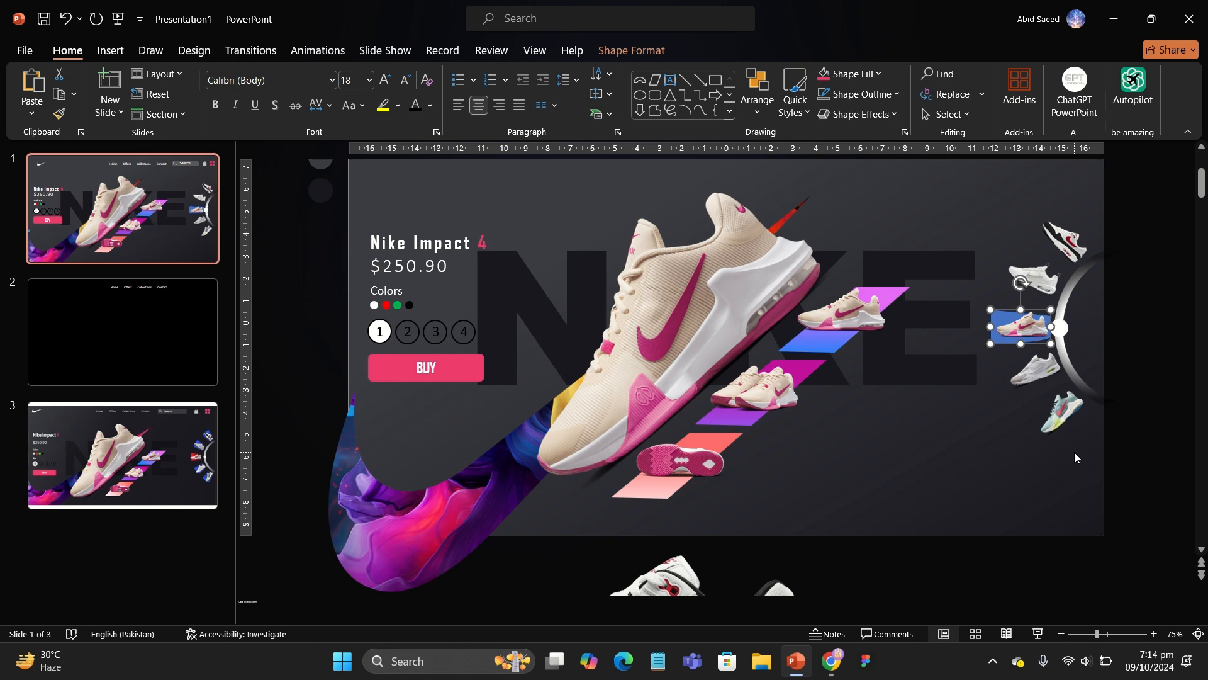
Give the tapered shape a linear gradient fill and set its first stop to red
{"action": "left_click", "coordinate": [631, 51]}
{"action": "left_click", "coordinate": [415, 74]}
{"action": "mouse_move", "coordinate": [432, 380]}
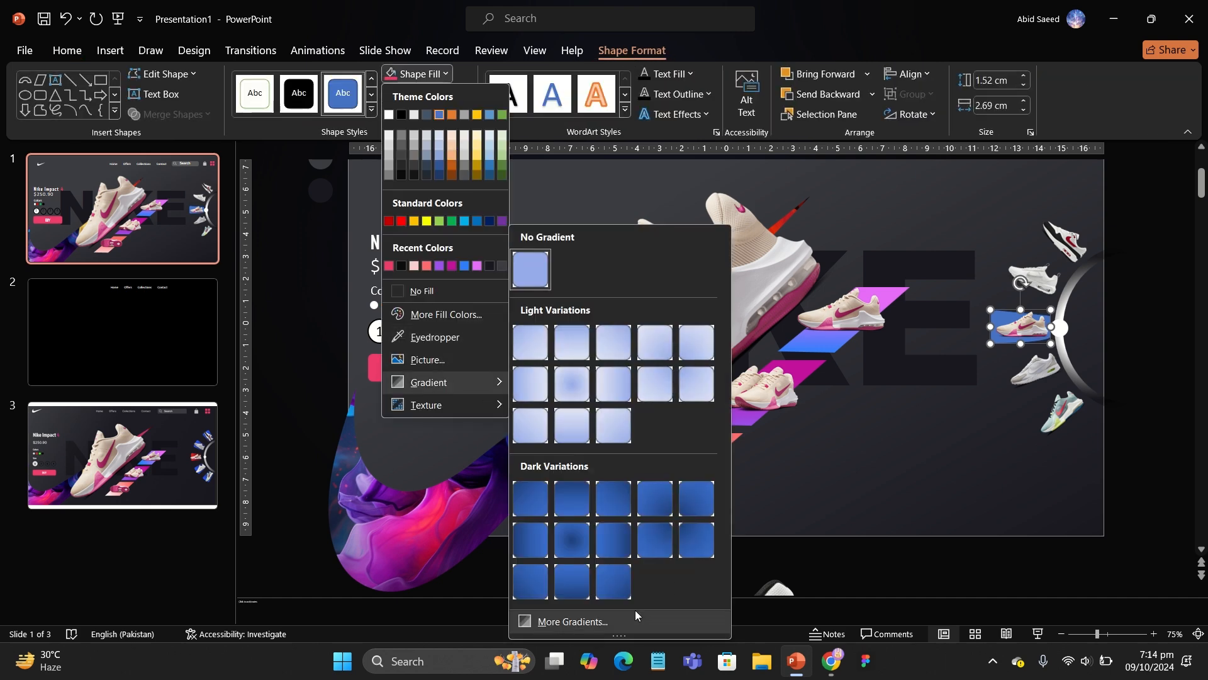
{"action": "left_click", "coordinate": [635, 614]}
{"action": "left_click", "coordinate": [1049, 321]}
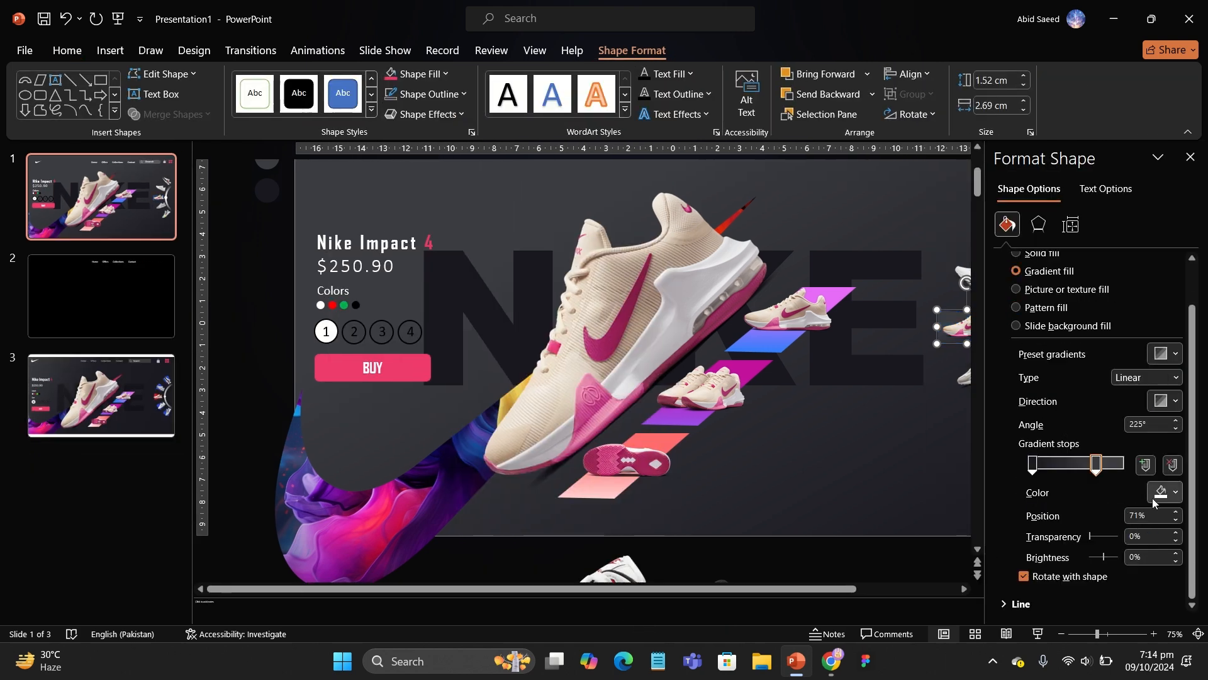
{"action": "left_click", "coordinate": [1166, 492]}
{"action": "left_click", "coordinate": [1098, 390]}
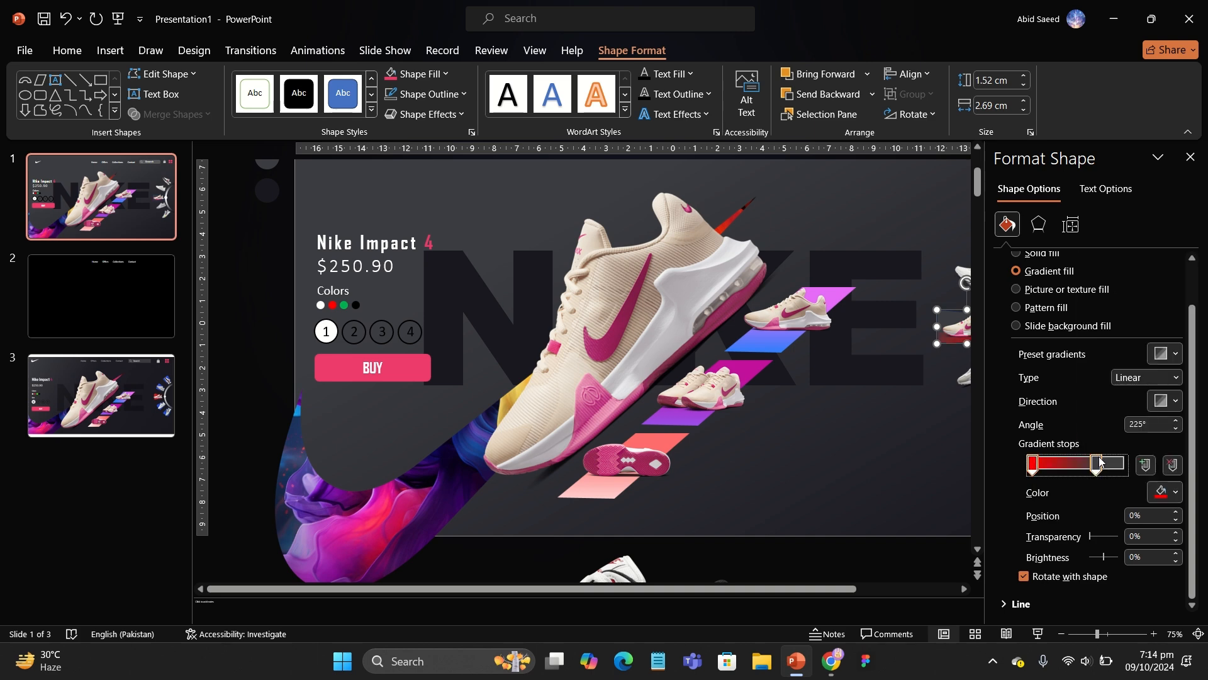
Place the gradient's second stop at 100%, colour it black and set the gradient angle to 0°
{"action": "left_click_drag", "start_coordinate": [1099, 464], "coordinate": [1070, 498]}
{"action": "scroll", "coordinate": [935, 386], "scroll_direction": "down", "scroll_amount": 1}
{"action": "left_click", "coordinate": [1164, 492]}
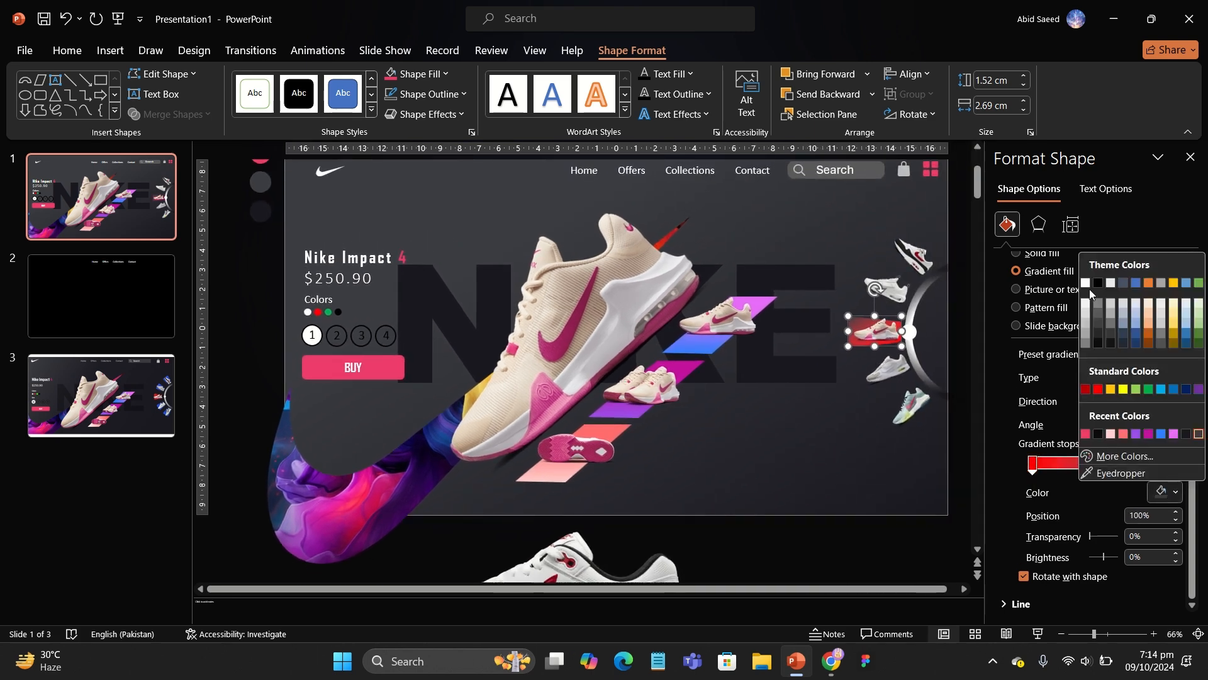
{"action": "left_click", "coordinate": [1098, 435]}
{"action": "left_click", "coordinate": [1165, 401]}
{"action": "left_click", "coordinate": [1075, 434]}
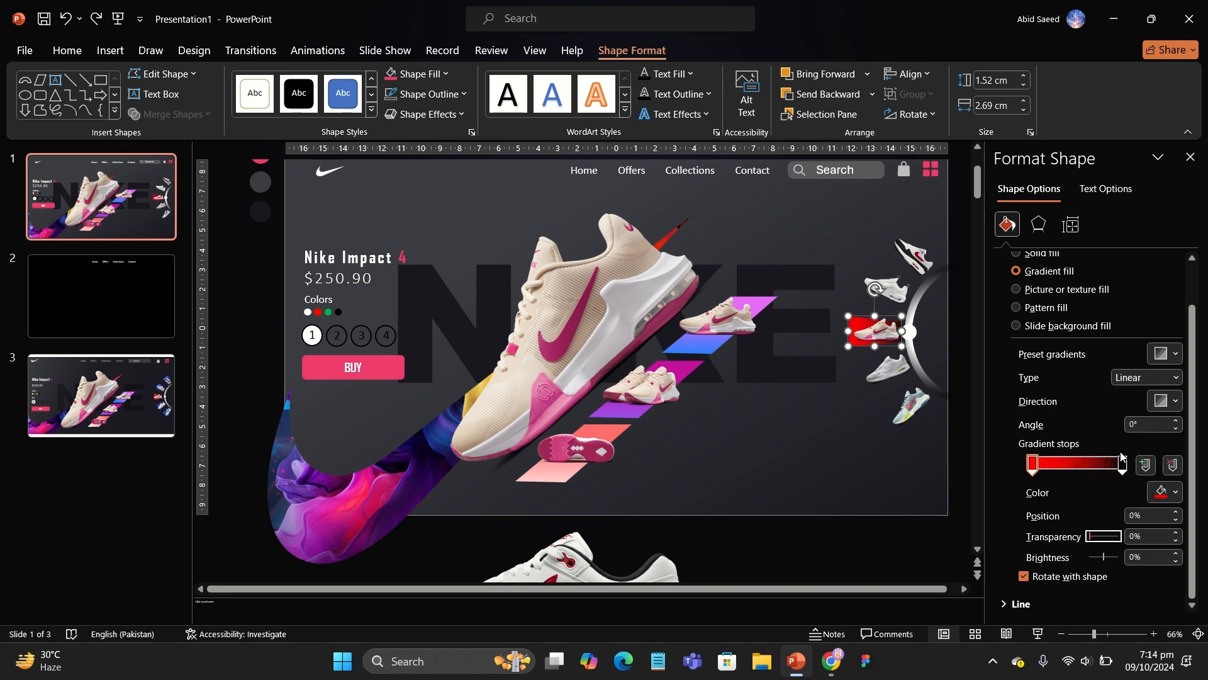
{"action": "left_click", "coordinate": [1190, 156]}
Copy the red gradient shape to the second shoe, rotated to match it, and send the copy behind the shoe
{"action": "left_click_drag", "start_coordinate": [986, 332], "coordinate": [1003, 291]}
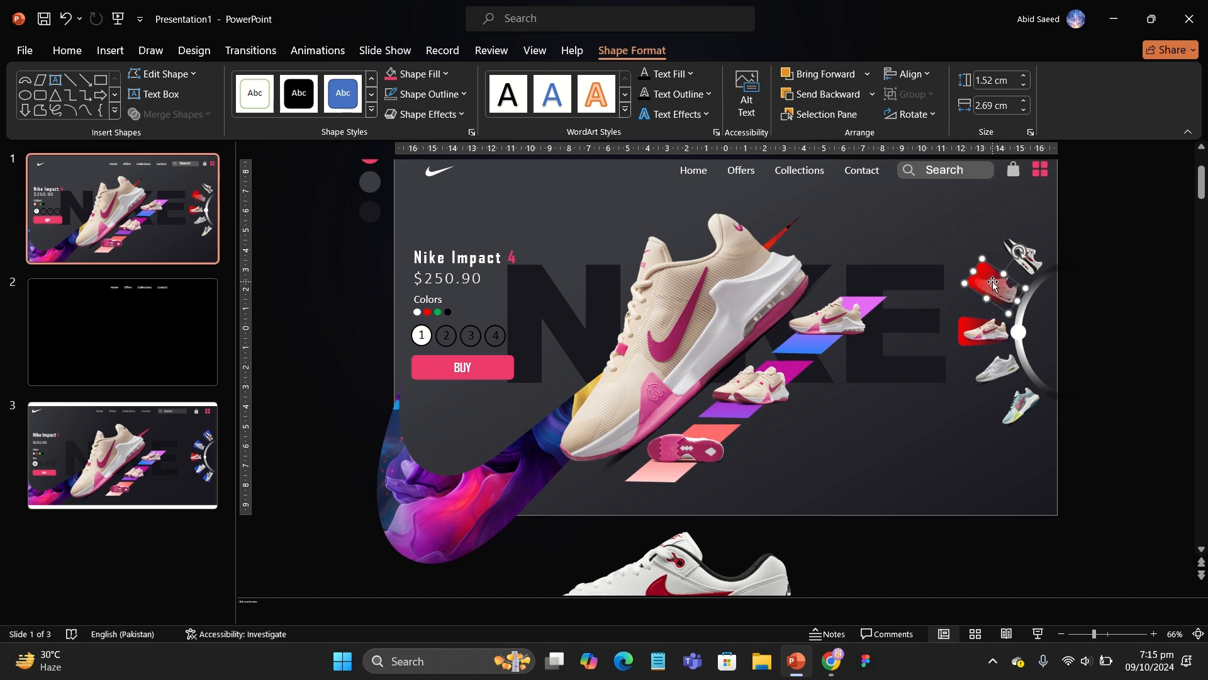
{"action": "right_click", "coordinate": [992, 282]}
{"action": "left_click", "coordinate": [1045, 461]}
{"action": "key", "text": "ctrl+z"}
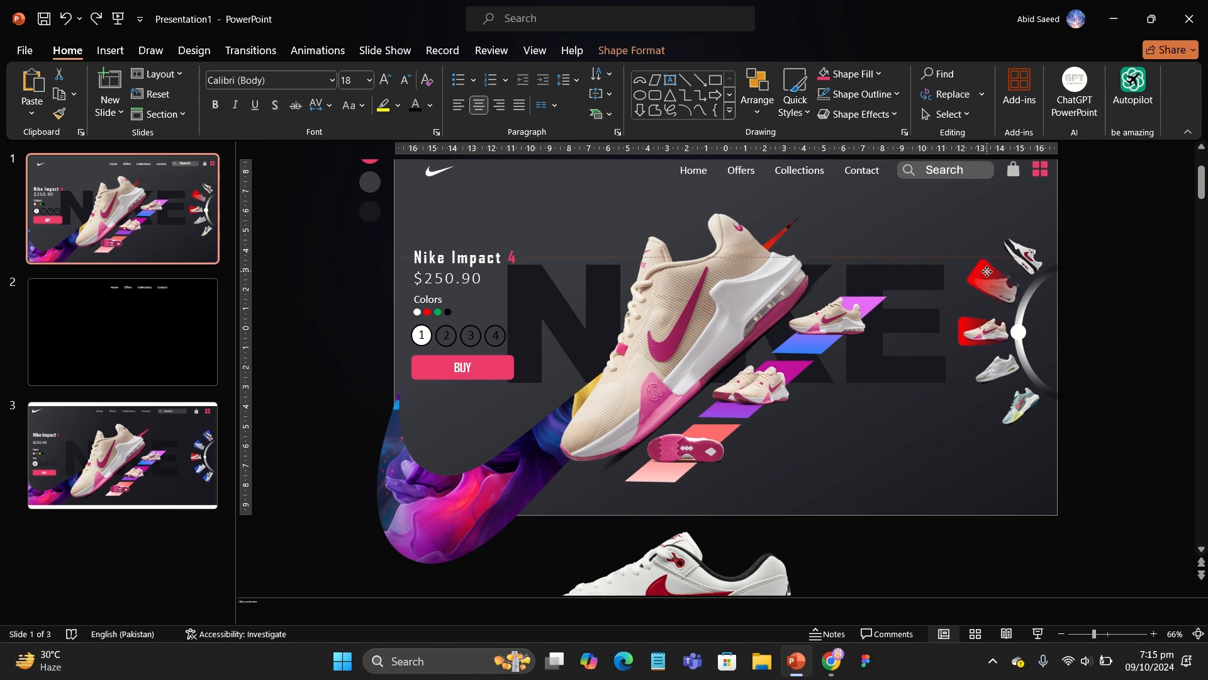
{"action": "right_click", "coordinate": [988, 275]}
{"action": "left_click", "coordinate": [1040, 460]}
Change the first gradient stop of the second shoe's backing shape to dark blue
{"action": "left_click", "coordinate": [631, 51]}
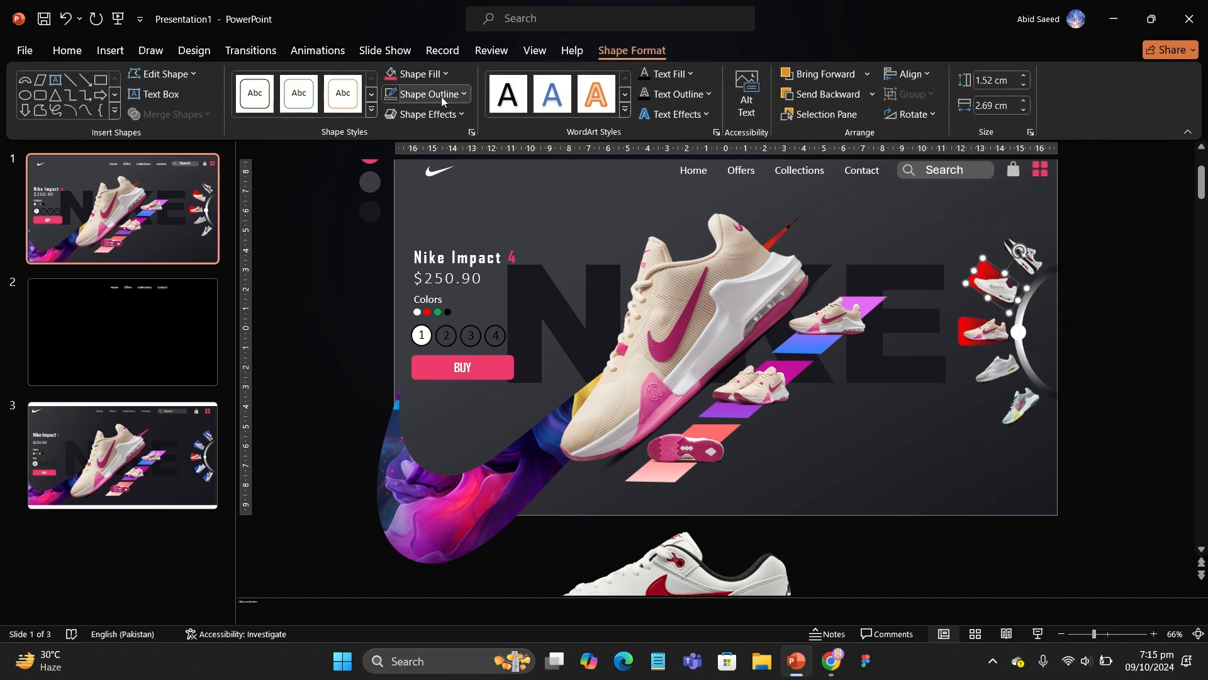
{"action": "left_click", "coordinate": [958, 318]}
{"action": "left_click", "coordinate": [966, 322]}
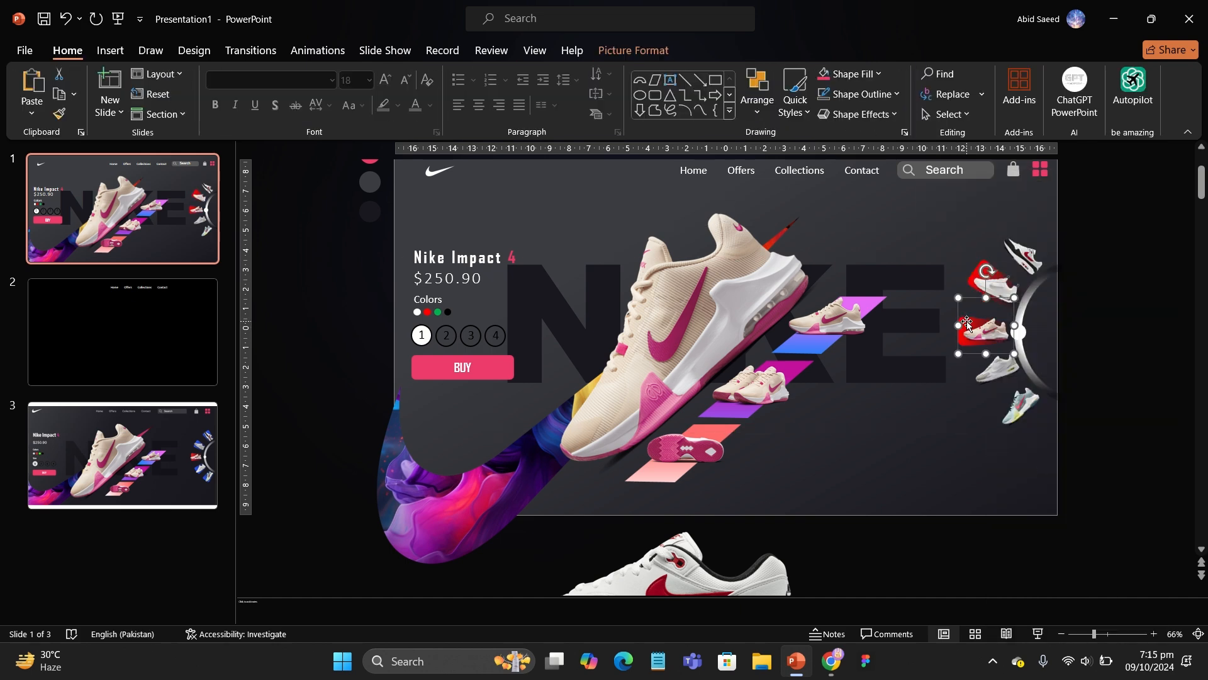
{"action": "left_click", "coordinate": [985, 266]}
{"action": "left_click", "coordinate": [621, 53]}
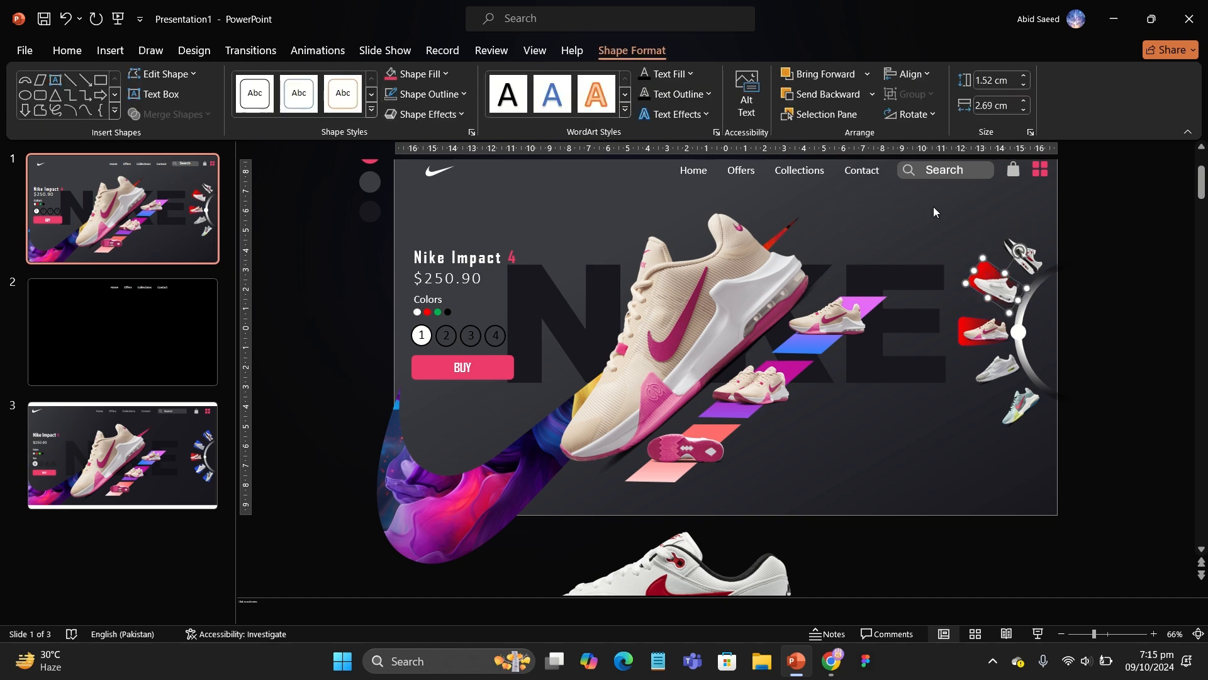
{"action": "right_click", "coordinate": [980, 266]}
{"action": "key", "text": "Escape"}
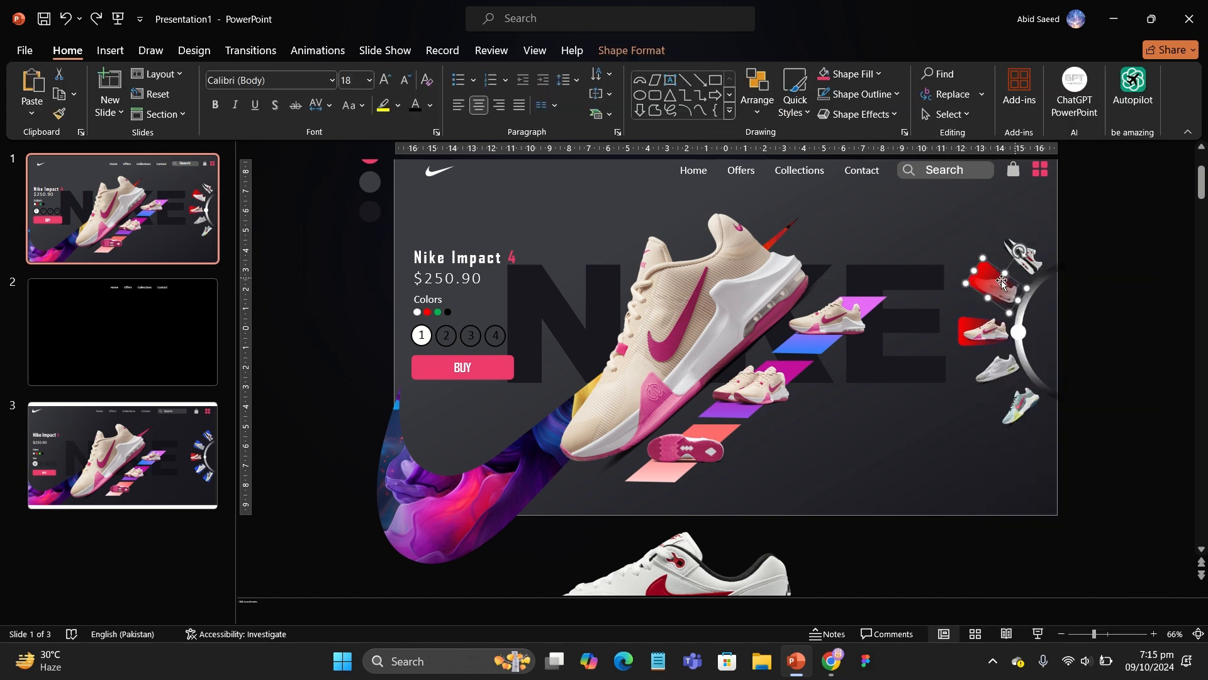
{"action": "right_click", "coordinate": [1002, 283]}
{"action": "left_click", "coordinate": [1032, 599]}
{"action": "left_click", "coordinate": [1165, 492]}
{"action": "left_click", "coordinate": [1186, 395]}
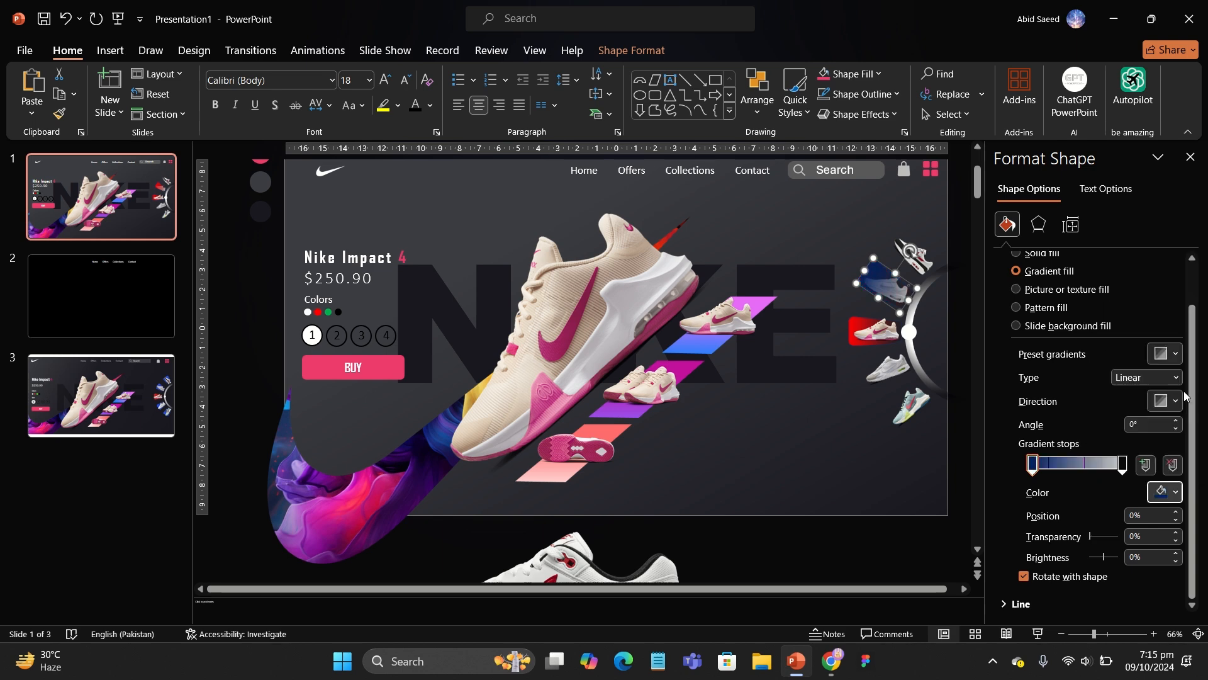
Send the dark blue shape behind the second shoe and close the shape formatting settings
{"action": "right_click", "coordinate": [882, 281]}
{"action": "key", "text": "Escape"}
{"action": "left_click", "coordinate": [1190, 157]}
{"action": "left_click", "coordinate": [631, 50]}
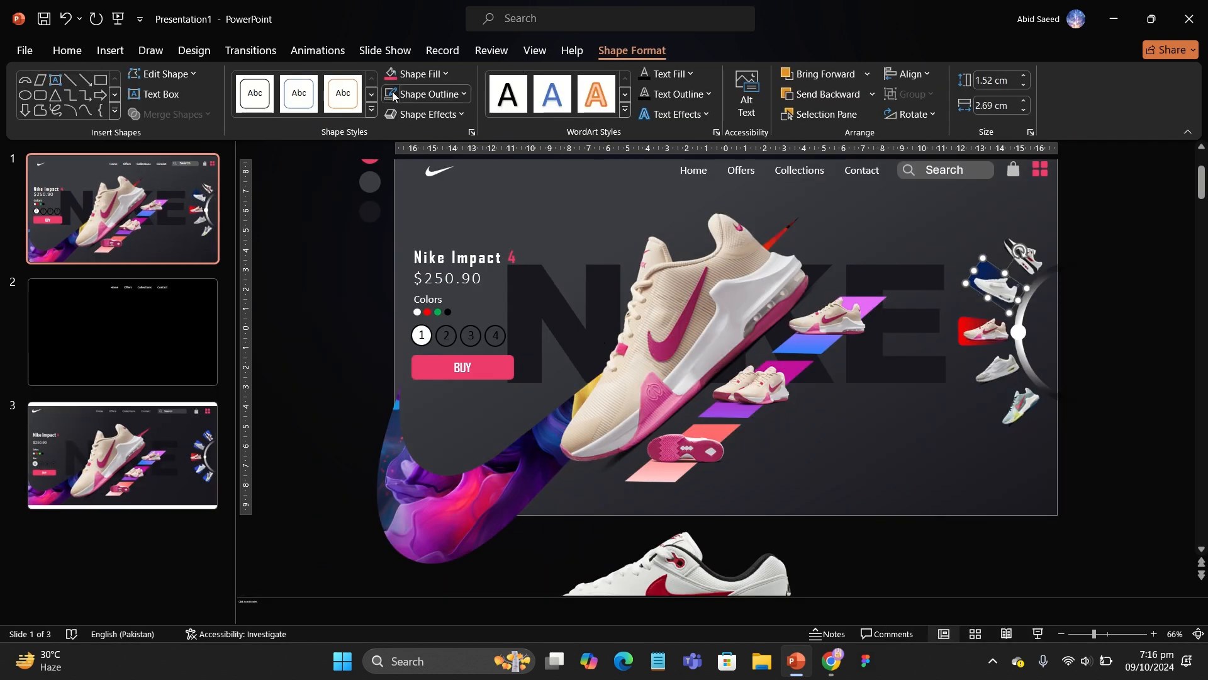
Copy the dark blue shape to the top shoe, rotated to match it, and place it behind the shoe
{"action": "left_click_drag", "start_coordinate": [1016, 290], "coordinate": [1020, 239]}
{"action": "right_click", "coordinate": [1019, 240]}
{"action": "left_click", "coordinate": [1076, 460]}
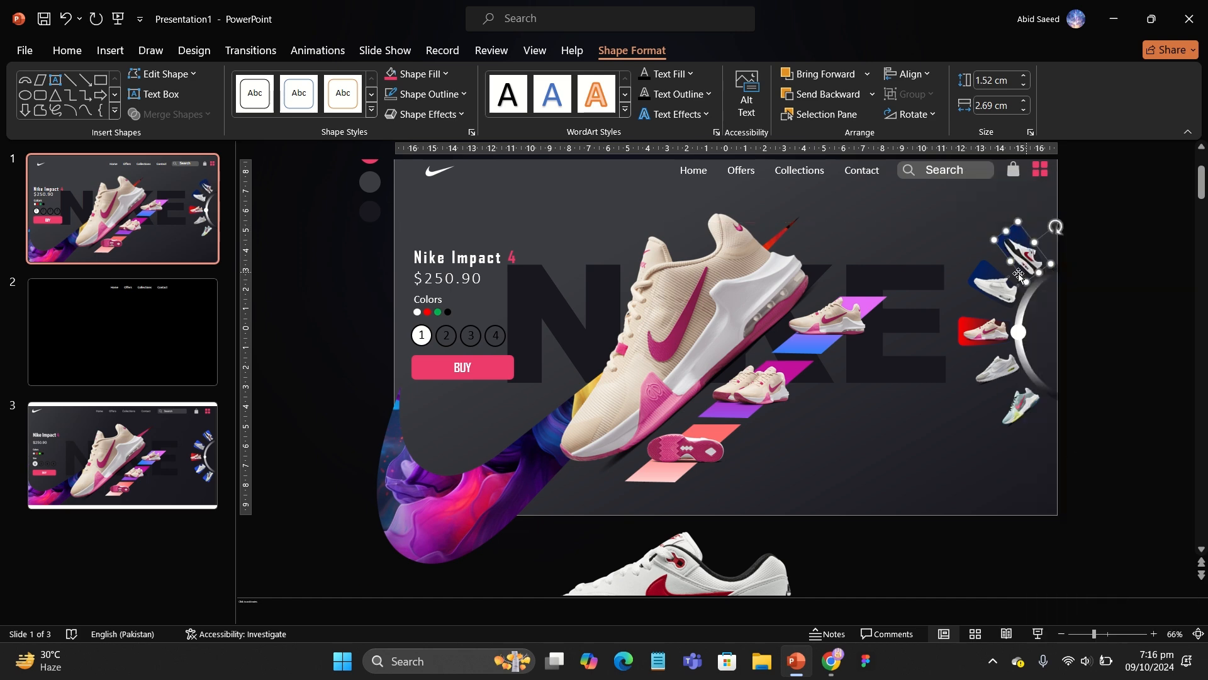
{"action": "left_click", "coordinate": [1009, 289]}
{"action": "left_click", "coordinate": [1006, 239]}
{"action": "right_click", "coordinate": [1006, 239]}
{"action": "left_click", "coordinate": [1065, 459]}
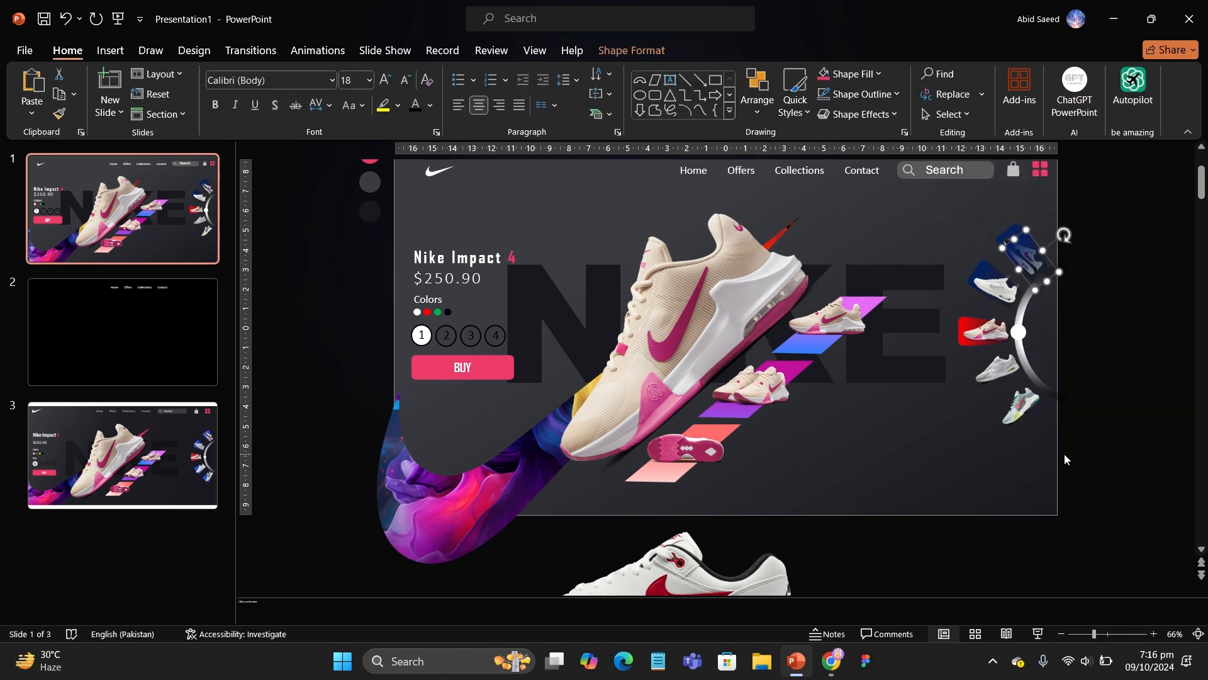
Move a copy of the top shoe's blue shape to the bottom shoe, flip it vertically and send it behind the shoe
{"action": "left_click_drag", "start_coordinate": [1029, 294], "coordinate": [1016, 414]}
{"action": "left_click", "coordinate": [631, 51]}
{"action": "left_click", "coordinate": [930, 115]}
{"action": "left_click", "coordinate": [1009, 179]}
{"action": "right_click", "coordinate": [1016, 413]}
{"action": "left_click", "coordinate": [1087, 237]}
{"action": "left_click", "coordinate": [1039, 433]}
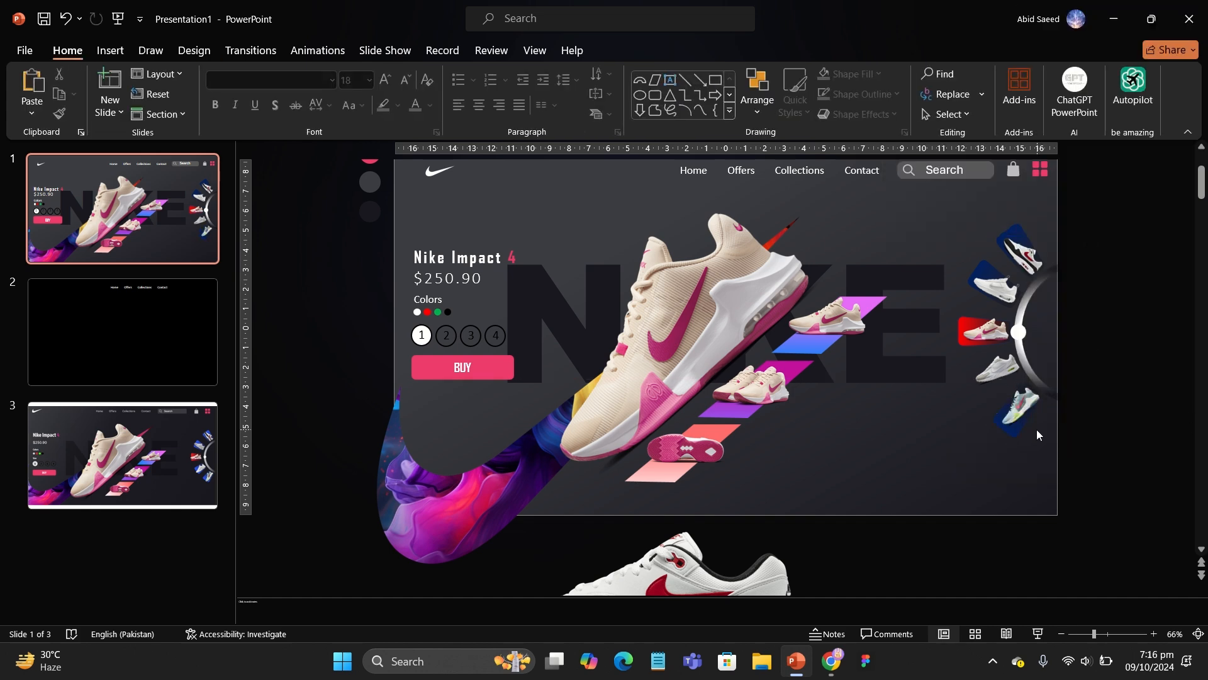
{"action": "left_click", "coordinate": [1025, 429]}
{"action": "left_click", "coordinate": [1015, 431]}
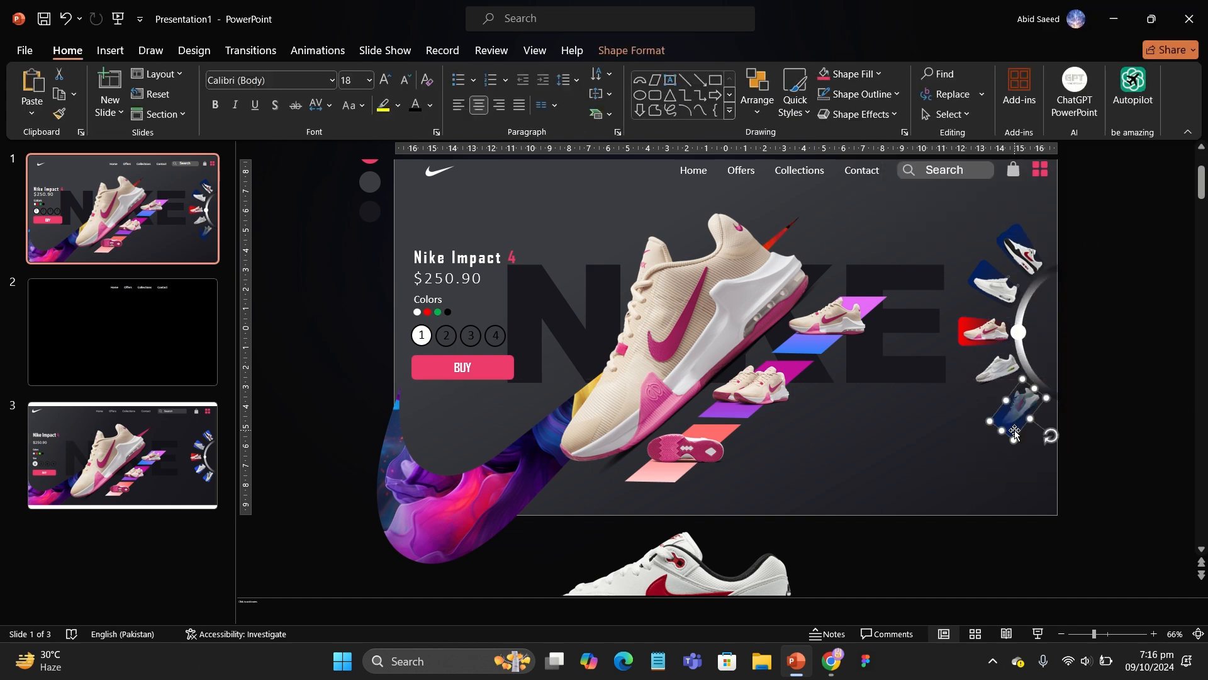
{"action": "right_click", "coordinate": [1014, 432]}
{"action": "left_click", "coordinate": [1077, 247]}
Place a mirrored copy of the second shoe's blue shape at the fourth shoe and send it behind the shoe
{"action": "left_click", "coordinate": [994, 392]}
{"action": "left_click_drag", "start_coordinate": [1009, 372], "coordinate": [984, 368]}
{"action": "left_click", "coordinate": [979, 379]}
{"action": "right_click", "coordinate": [988, 377]}
{"action": "left_click", "coordinate": [1042, 460]}
{"action": "left_click", "coordinate": [978, 396]}
{"action": "key", "text": "ctrl+z"}
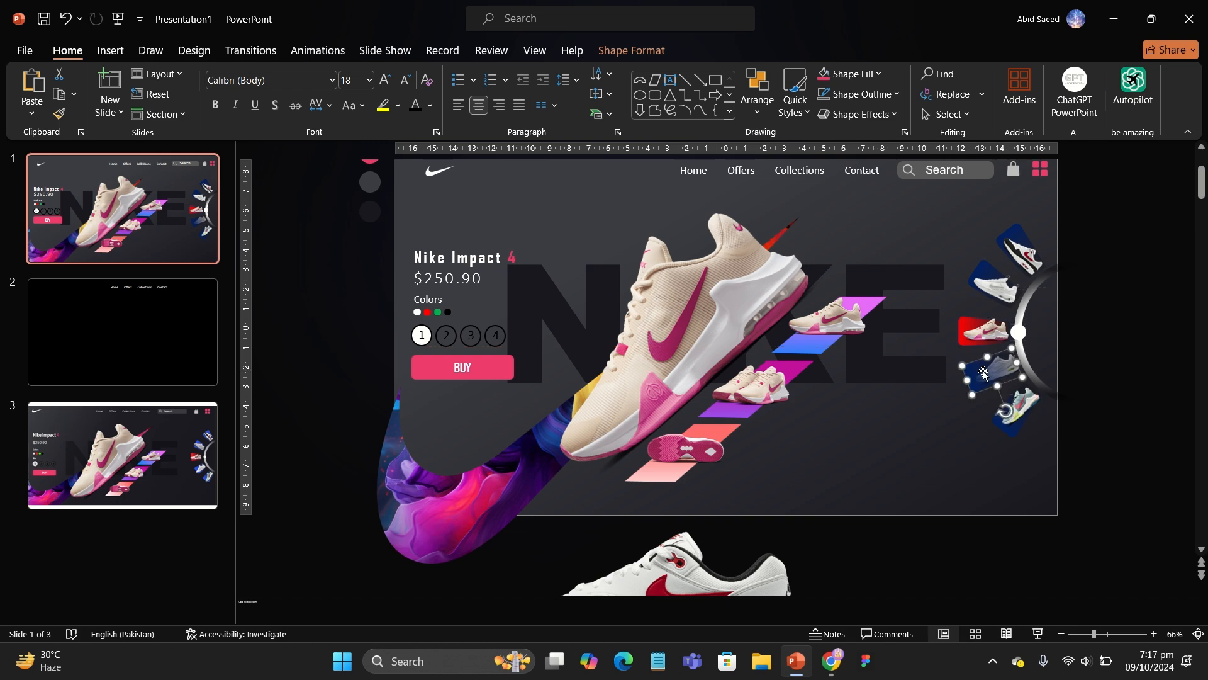
{"action": "left_click", "coordinate": [1121, 359]}
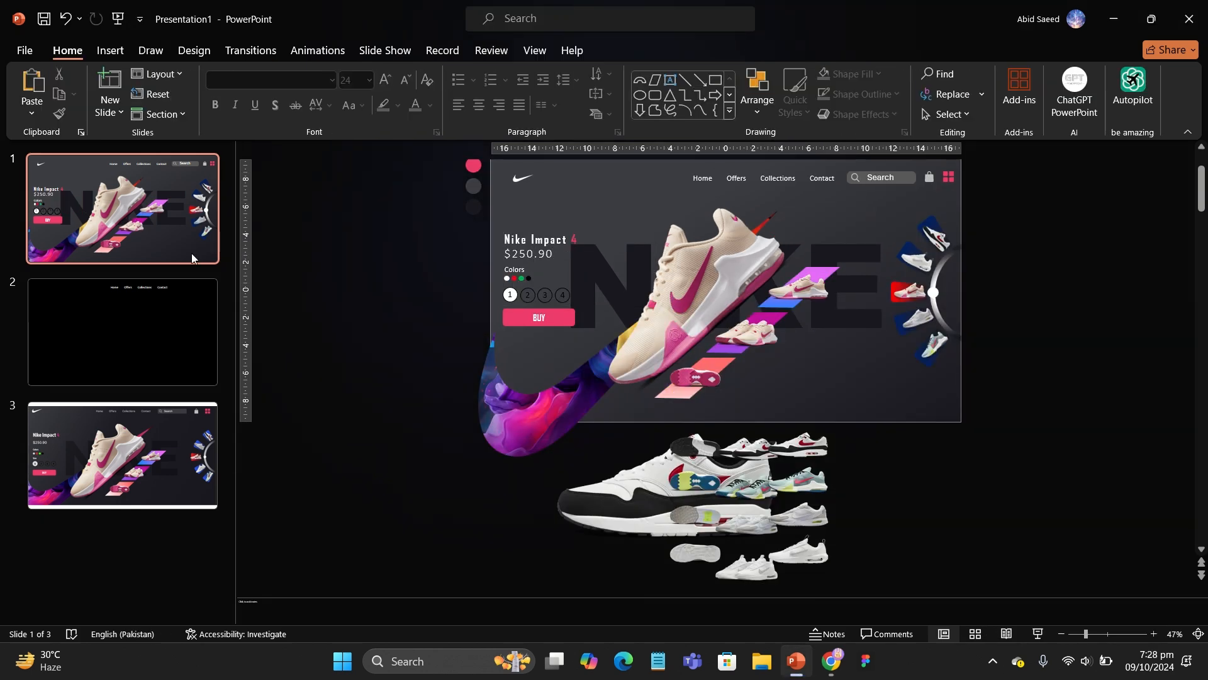
Duplicate slide 1 and try to move the group of large shoes upward on the copy
{"action": "right_click", "coordinate": [192, 253]}
{"action": "left_click", "coordinate": [228, 380]}
{"action": "left_click_drag", "start_coordinate": [693, 284], "coordinate": [681, 151]}
{"action": "key", "text": "ctrl+z"}
{"action": "scroll", "coordinate": [396, 357], "scroll_direction": "down", "scroll_amount": 4}
{"action": "left_click_drag", "start_coordinate": [693, 233], "coordinate": [685, 148]}
{"action": "key", "text": "ctrl+z"}
Try shifting the group of large shoes upward in small increments on the duplicated slide
{"action": "key", "text": "Up"}
{"action": "key", "text": "Up"}
{"action": "key", "text": "Up"}
{"action": "key", "text": "Up"}
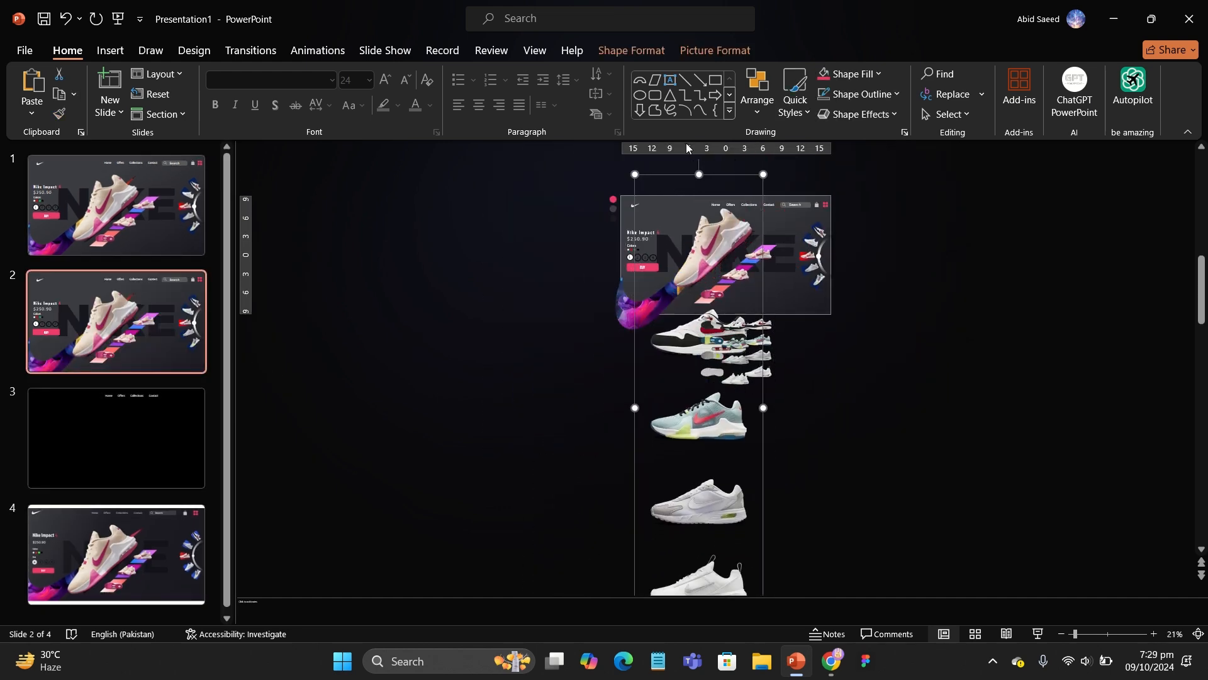
{"action": "key", "text": "Up"}
{"action": "key", "text": "Up"}
{"action": "key", "text": "Up"}
{"action": "key", "text": "Up"}
{"action": "key", "text": "Up"}
{"action": "key", "text": "Up"}
{"action": "key", "text": "Up"}
{"action": "key", "text": "Up"}
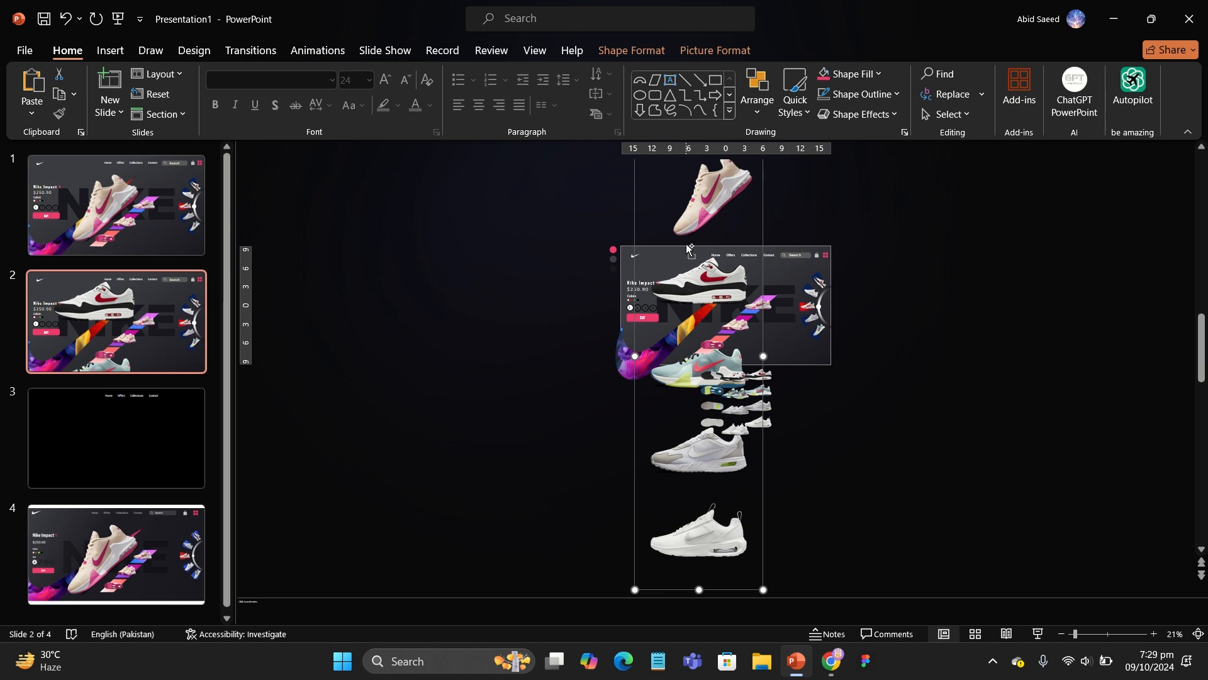
{"action": "left_click", "coordinate": [685, 460]}
{"action": "key", "text": "ctrl+z"}
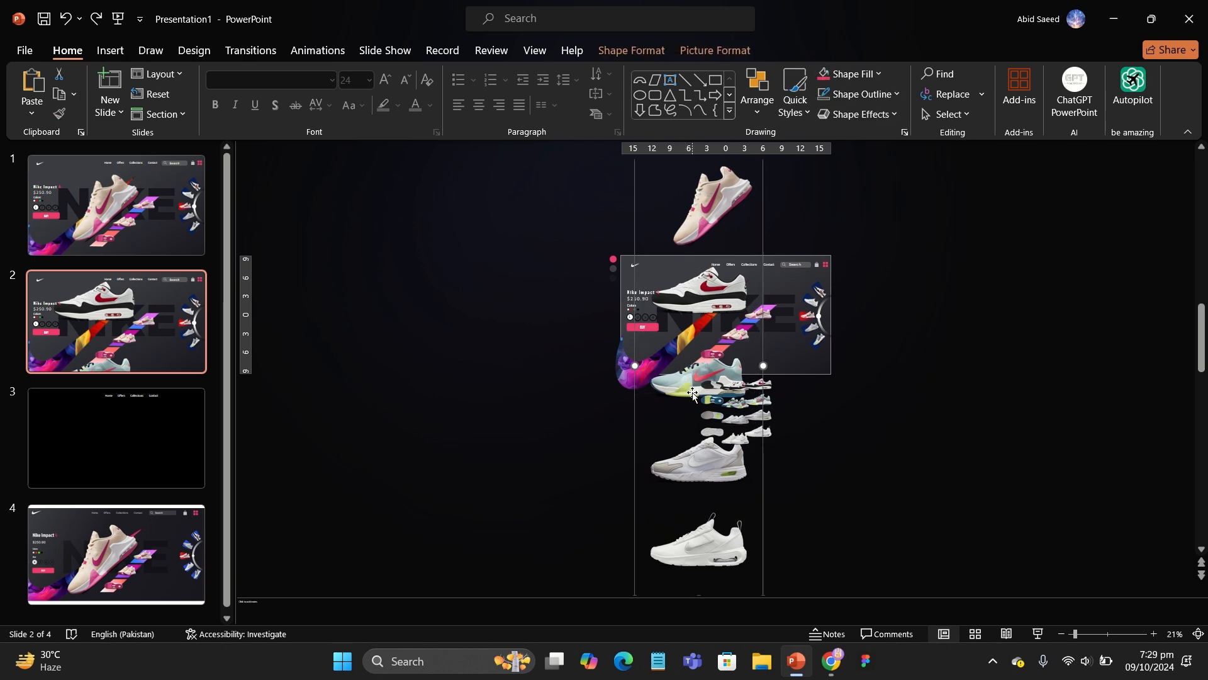
Try repositioning the large-shoe group to centre the black-and-white shoe with the red swoosh on the slide
{"action": "left_click_drag", "start_coordinate": [689, 388], "coordinate": [689, 424]}
{"action": "key", "text": "ctrl+s"}
{"action": "left_click", "coordinate": [554, 348]}
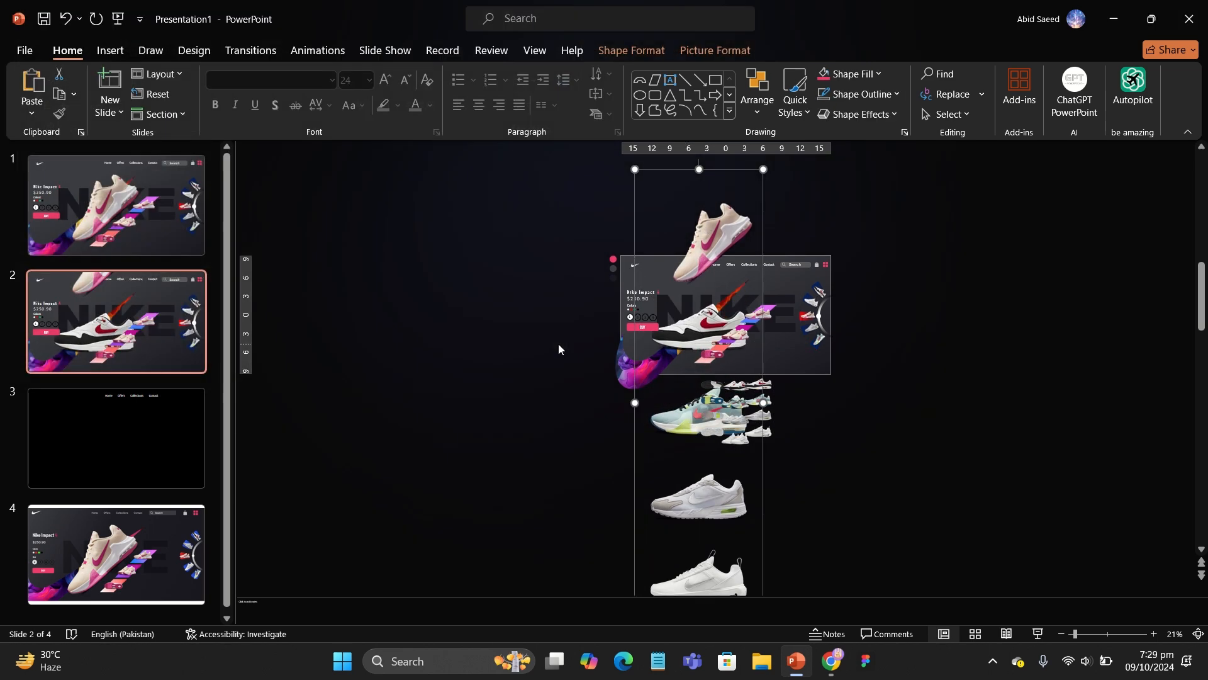
{"action": "left_click", "coordinate": [680, 338]}
{"action": "left_click_drag", "start_coordinate": [699, 232], "coordinate": [655, 266]}
{"action": "key", "text": "ctrl+z"}
Delete the altered slide 2 and duplicate slide 1 again
{"action": "left_click", "coordinate": [165, 315]}
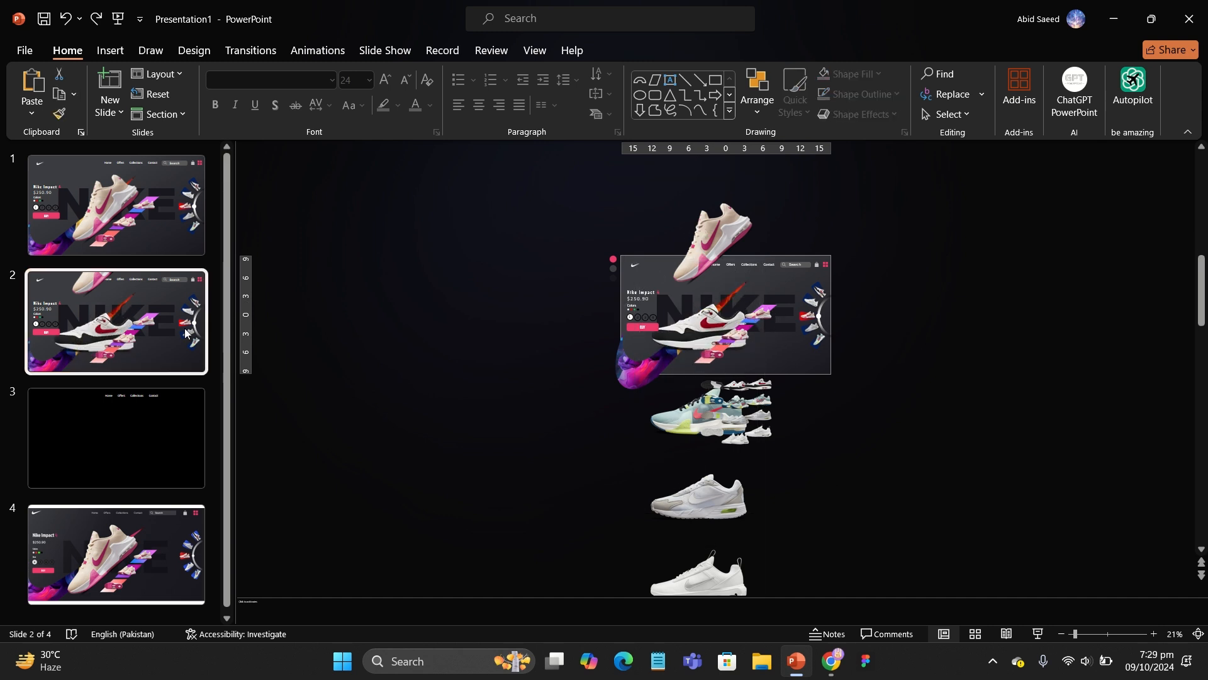
{"action": "key", "text": "Delete"}
{"action": "right_click", "coordinate": [168, 246]}
{"action": "left_click", "coordinate": [230, 416]}
Move the large-shoe group upward on slide 2 so the black-and-white shoe with the red swoosh sits at the slide's centre
{"action": "scroll", "coordinate": [582, 376], "scroll_direction": "down", "scroll_amount": 1}
{"action": "left_click", "coordinate": [682, 360]}
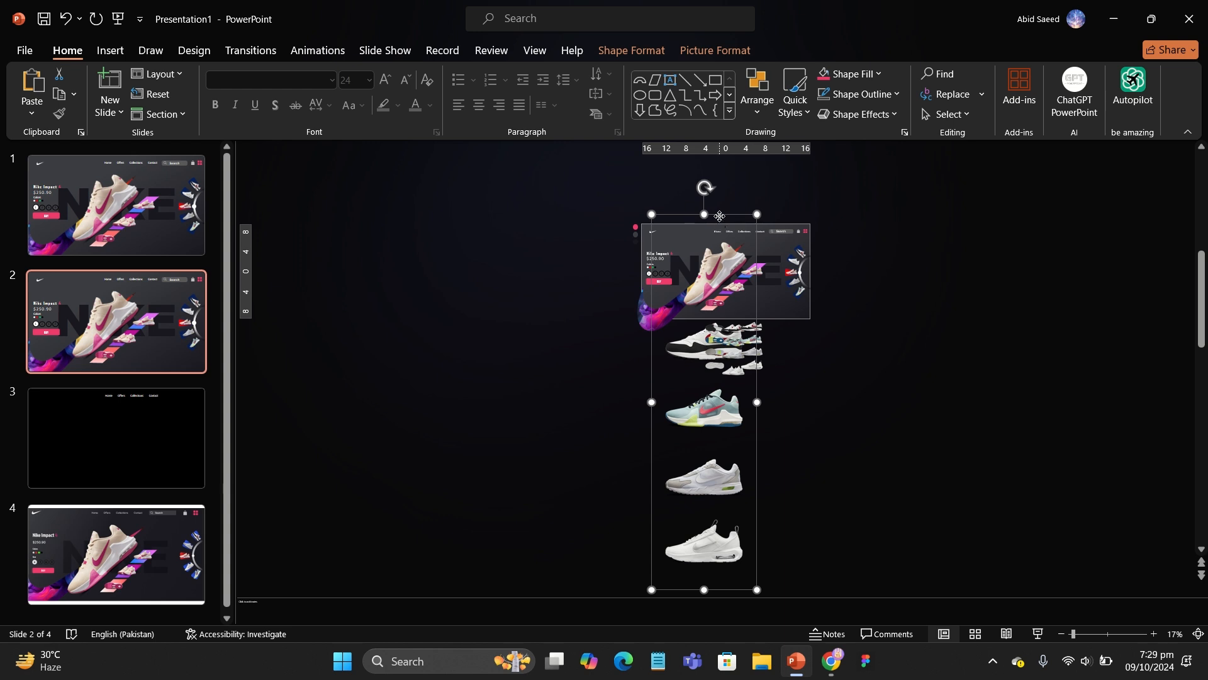
{"action": "key", "text": "Up"}
{"action": "key", "text": "Up"}
{"action": "key", "text": "Up"}
{"action": "key", "text": "Up"}
{"action": "key", "text": "Up"}
{"action": "key", "text": "Up"}
{"action": "key", "text": "Up"}
{"action": "key", "text": "Up"}
{"action": "key", "text": "Up"}
{"action": "key", "text": "Up"}
{"action": "key", "text": "Up"}
{"action": "key", "text": "Up"}
{"action": "key", "text": "Up"}
{"action": "key", "text": "Up"}
{"action": "key", "text": "Up"}
{"action": "key", "text": "Up"}
{"action": "key", "text": "Up"}
{"action": "key", "text": "Up"}
{"action": "key", "text": "Up"}
{"action": "key", "text": "Up"}
{"action": "left_click", "coordinate": [568, 282]}
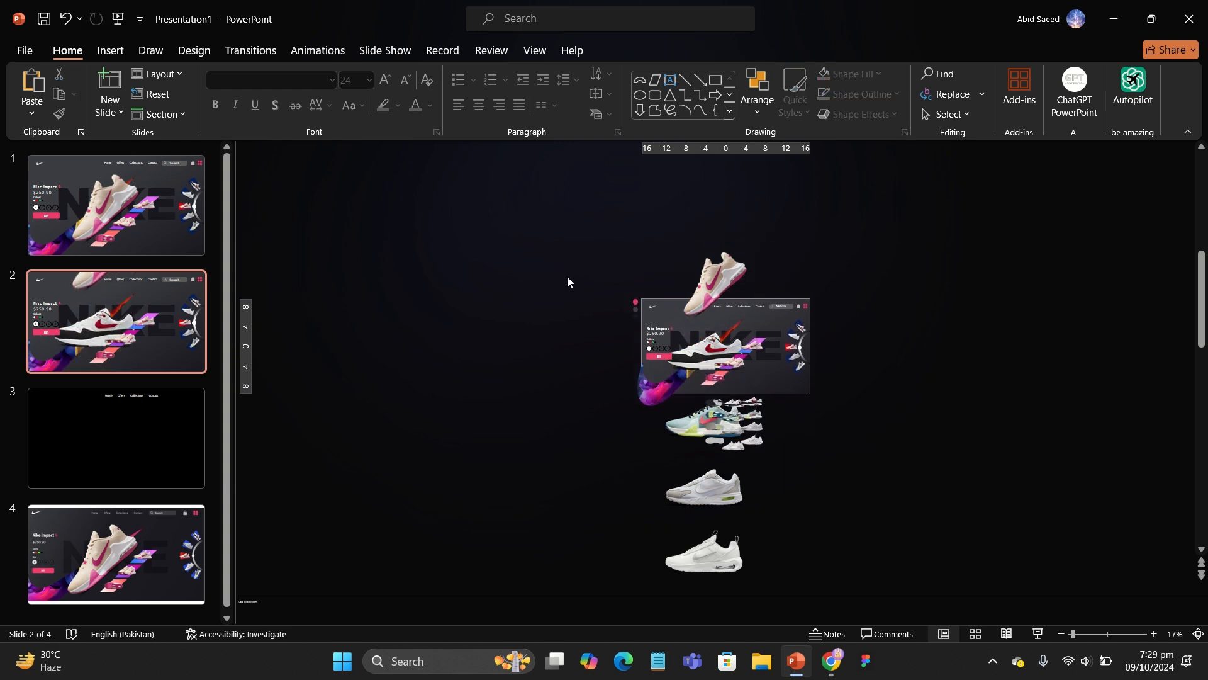
Ungroup the large shoes and rotate the black-and-white shoe so its heel tilts diagonally upward
{"action": "left_click", "coordinate": [717, 280]}
{"action": "left_click", "coordinate": [717, 280]}
{"action": "scroll", "coordinate": [686, 372], "scroll_direction": "up", "scroll_amount": 3}
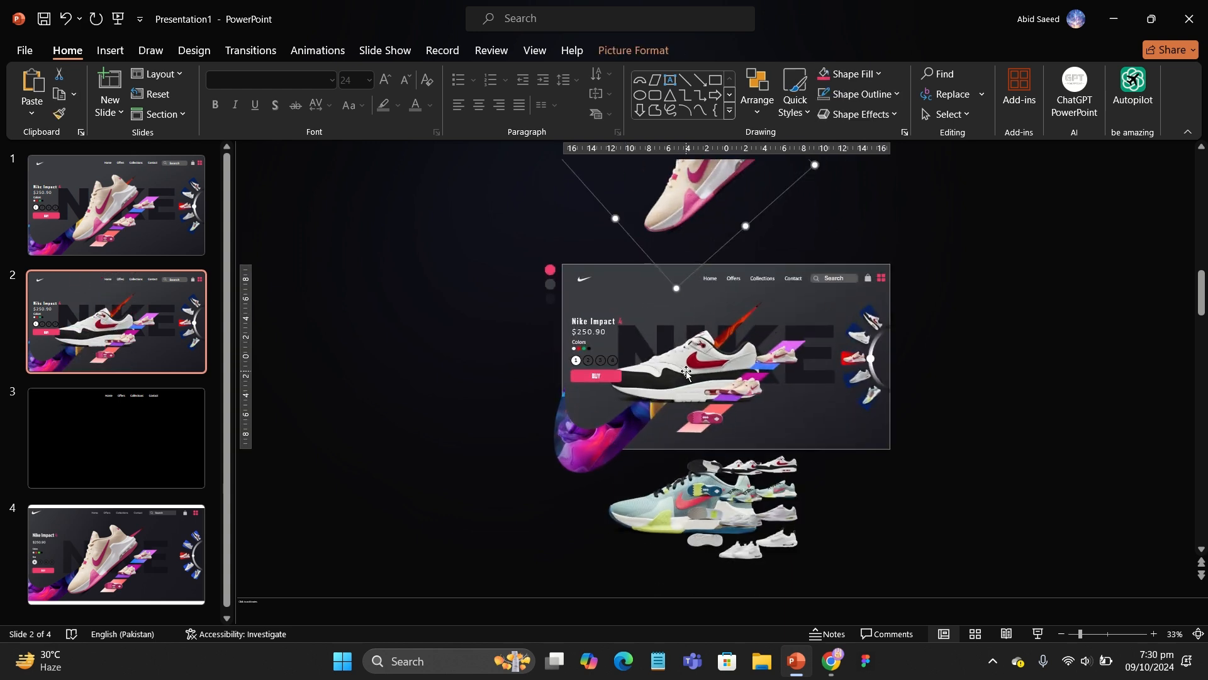
{"action": "left_click", "coordinate": [686, 373]}
{"action": "left_click_drag", "start_coordinate": [686, 233], "coordinate": [612, 272]}
{"action": "scroll", "coordinate": [465, 359], "scroll_direction": "up", "scroll_amount": 1}
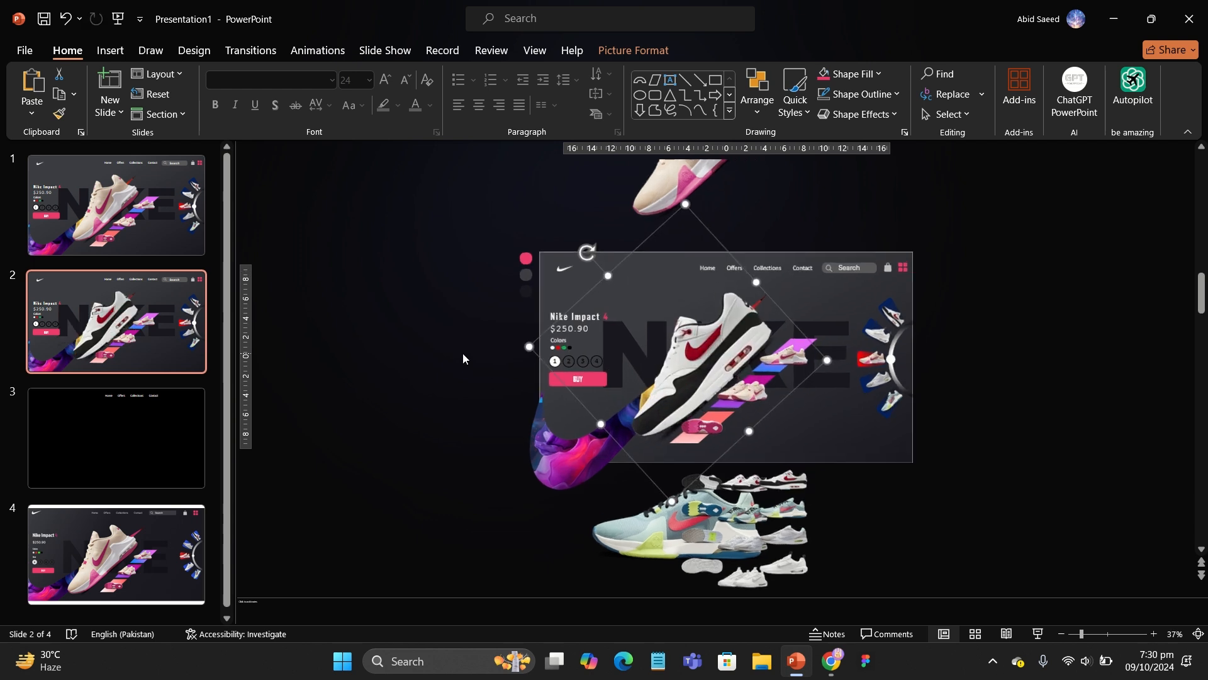
{"action": "left_click", "coordinate": [514, 372]}
Raise the column of small side-view shoes, ungroup it, and move the teal, grey and white ones below the slide
{"action": "left_click_drag", "start_coordinate": [784, 354], "coordinate": [786, 224]}
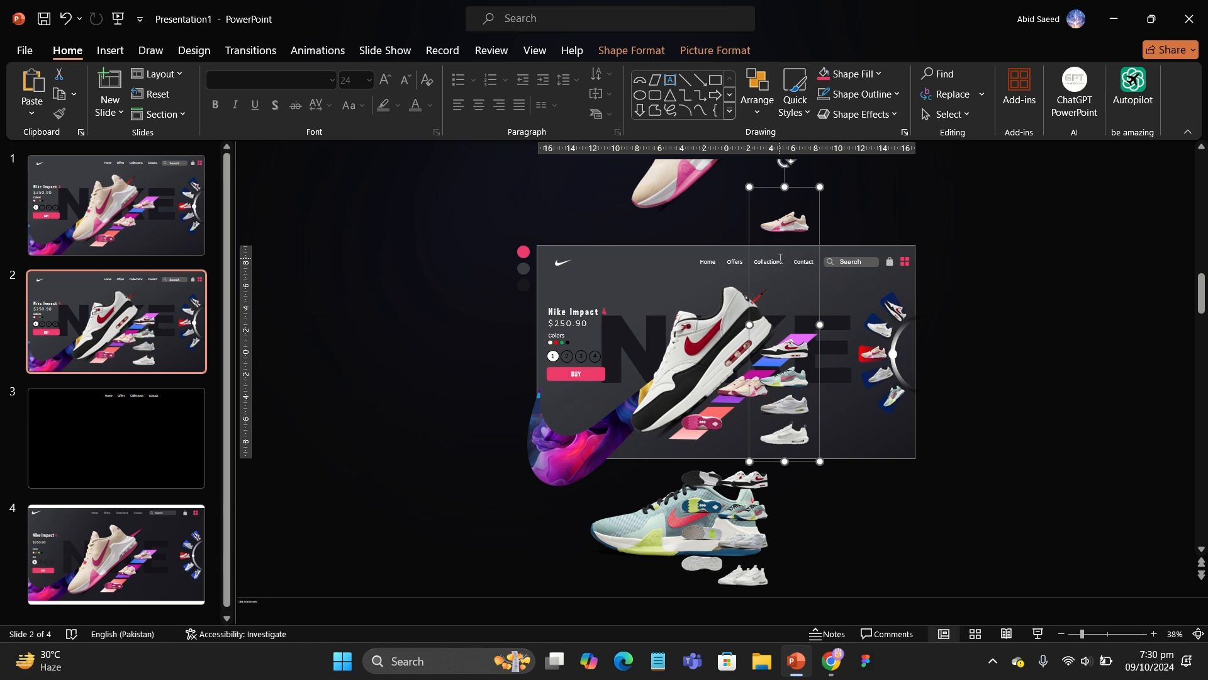
{"action": "right_click", "coordinate": [783, 221]}
{"action": "mouse_move", "coordinate": [875, 358]}
{"action": "left_click", "coordinate": [984, 406]}
{"action": "left_click", "coordinate": [984, 407]}
{"action": "left_click", "coordinate": [802, 349]}
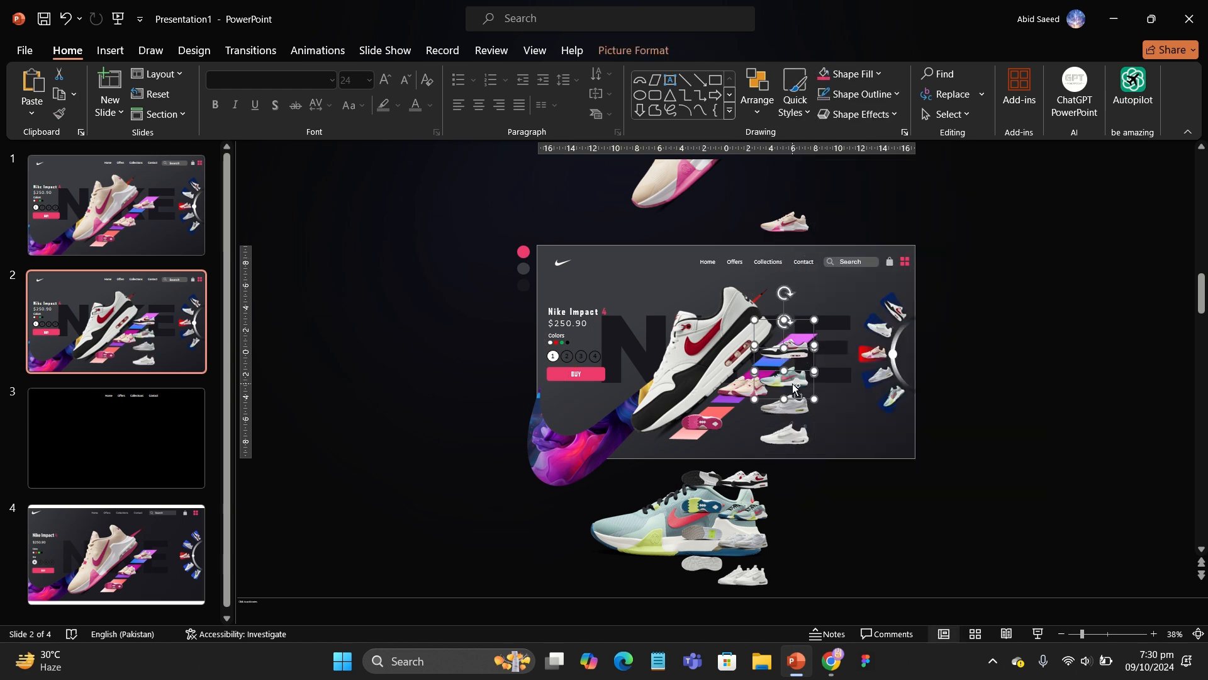
{"action": "left_click_drag", "start_coordinate": [789, 404], "coordinate": [789, 533]}
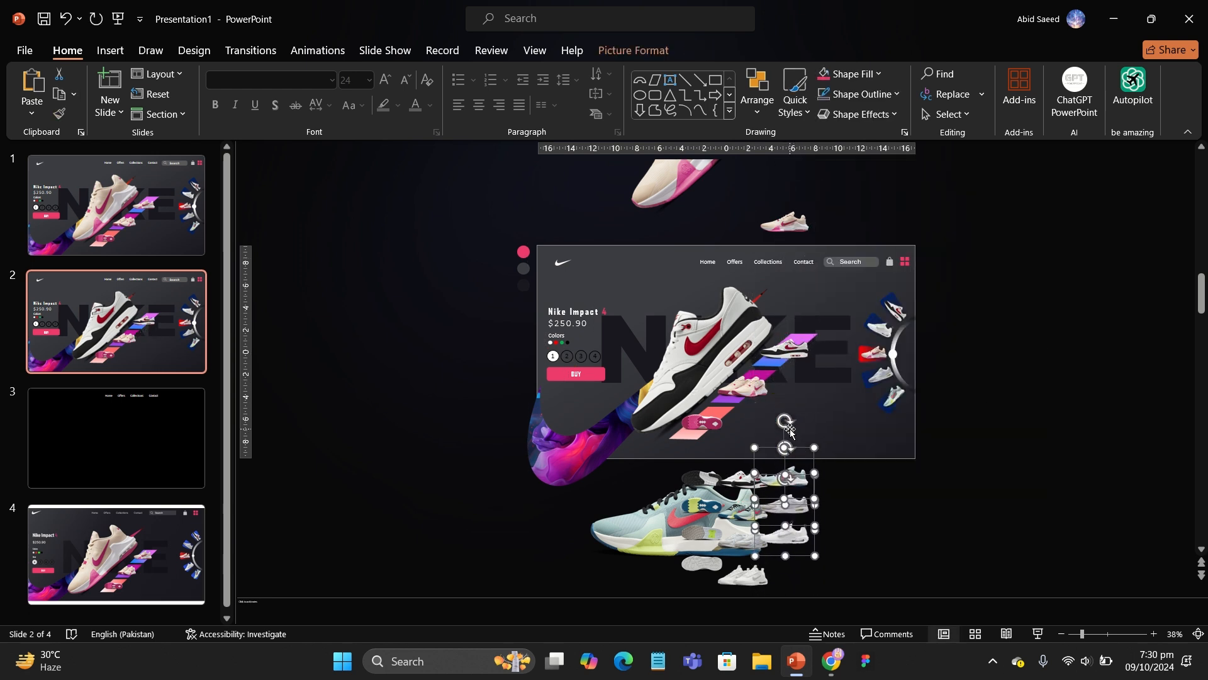
Raise the column of small paired shoes, ungroup it, and move the teal, grey and white pairs below the slide
{"action": "left_click", "coordinate": [748, 397]}
{"action": "left_click_drag", "start_coordinate": [747, 397], "coordinate": [753, 299]}
{"action": "key", "text": "ctrl+shift+g"}
{"action": "left_click", "coordinate": [1028, 394]}
{"action": "left_click", "coordinate": [744, 420]}
{"action": "left_click", "coordinate": [744, 448], "text": "shift"}
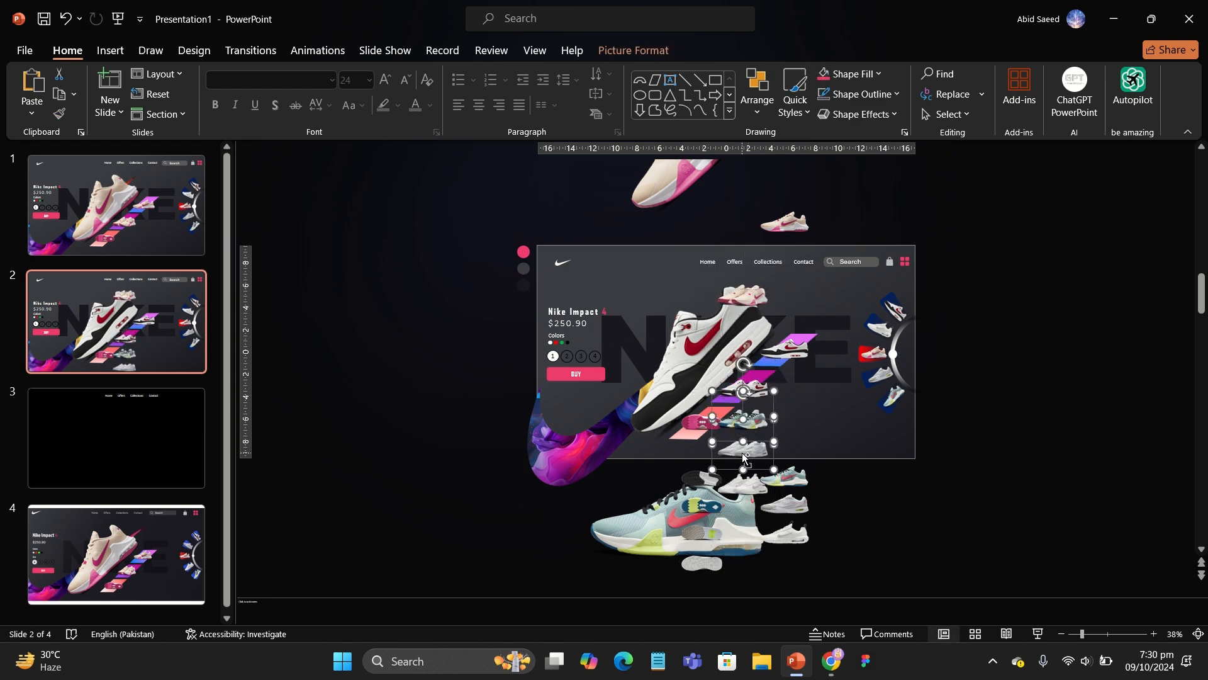
{"action": "left_click", "coordinate": [743, 482], "text": "shift"}
{"action": "left_click_drag", "start_coordinate": [744, 451], "coordinate": [689, 433]}
{"action": "key", "text": "Down"}
{"action": "key", "text": "Down"}
{"action": "key", "text": "Down"}
{"action": "key", "text": "Down"}
Move the small pink shoe pair above the slide, level with the small pink side-view shoe
{"action": "left_click", "coordinate": [750, 298]}
{"action": "key", "text": "Up"}
{"action": "key", "text": "Up"}
{"action": "key", "text": "Up"}
{"action": "key", "text": "Up"}
{"action": "key", "text": "Up"}
{"action": "key", "text": "Up"}
{"action": "key", "text": "Up"}
{"action": "key", "text": "Up"}
{"action": "key", "text": "Up"}
{"action": "key", "text": "Up"}
{"action": "key", "text": "Up"}
{"action": "key", "text": "Up"}
{"action": "key", "text": "Up"}
{"action": "key", "text": "Up"}
{"action": "key", "text": "Up"}
{"action": "key", "text": "Up"}
{"action": "key", "text": "Up"}
{"action": "key", "text": "Up"}
{"action": "key", "text": "Up"}
{"action": "key", "text": "Up"}
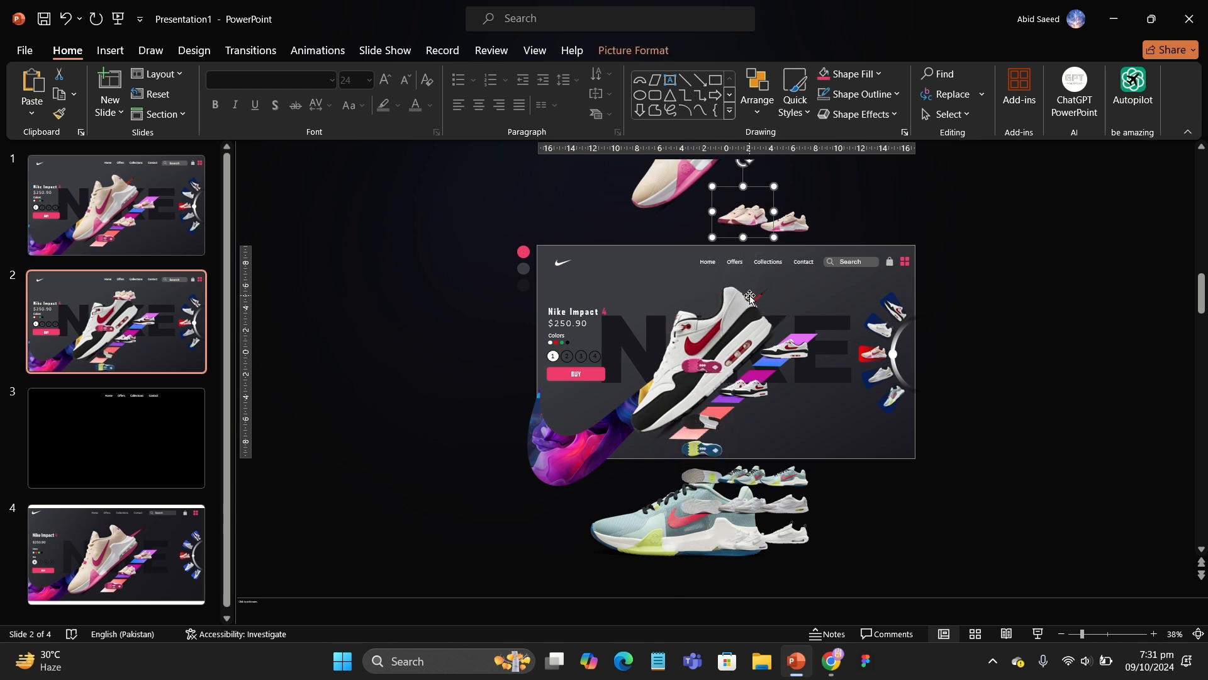
{"action": "key", "text": "Down"}
{"action": "key", "text": "Down"}
{"action": "key", "text": "Down"}
{"action": "key", "text": "Down"}
Ungroup the column of shoe soles and move the pink sole above the slide beside the other pink shoes
{"action": "left_click", "coordinate": [705, 365]}
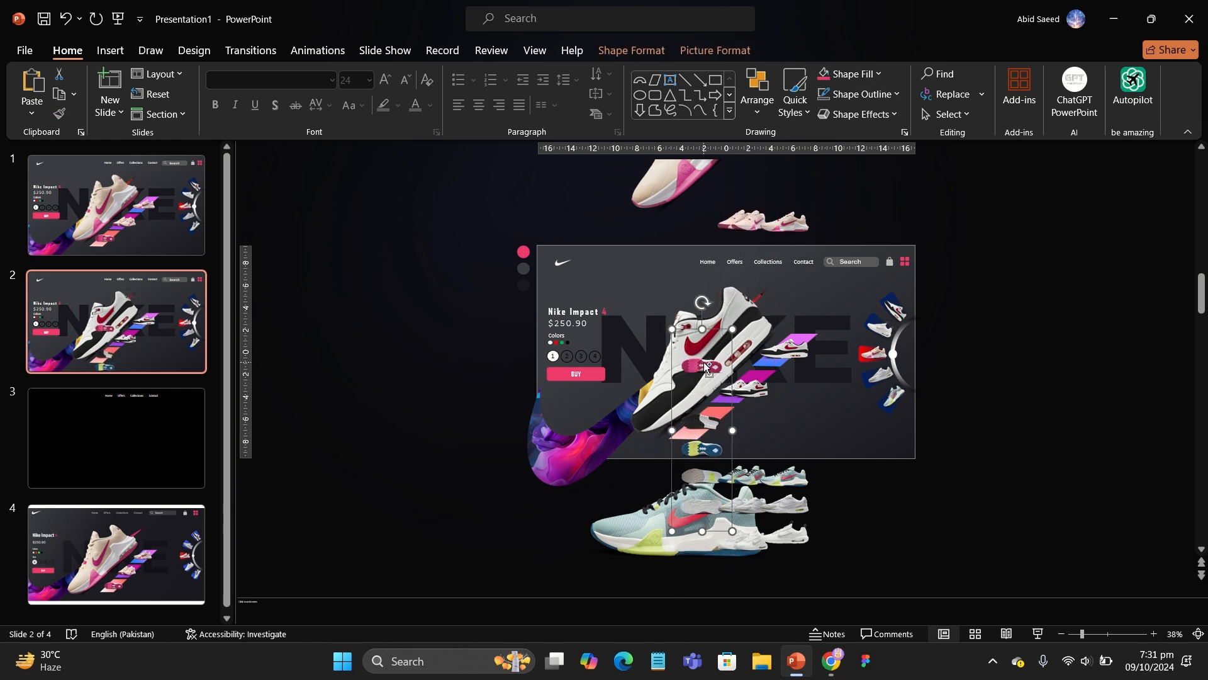
{"action": "key", "text": "ctrl+shift+g"}
{"action": "key", "text": "Escape"}
{"action": "left_click", "coordinate": [705, 370]}
{"action": "key", "text": "Up"}
{"action": "key", "text": "Up"}
{"action": "key", "text": "Up"}
{"action": "key", "text": "Up"}
{"action": "key", "text": "Up"}
{"action": "key", "text": "Up"}
{"action": "key", "text": "Up"}
{"action": "key", "text": "Up"}
{"action": "key", "text": "Up"}
{"action": "key", "text": "Up"}
{"action": "key", "text": "Up"}
{"action": "key", "text": "Up"}
{"action": "key", "text": "Up"}
{"action": "key", "text": "Up"}
{"action": "key", "text": "Up"}
{"action": "key", "text": "Up"}
{"action": "key", "text": "Up"}
{"action": "key", "text": "Up"}
{"action": "key", "text": "Up"}
{"action": "key", "text": "Up"}
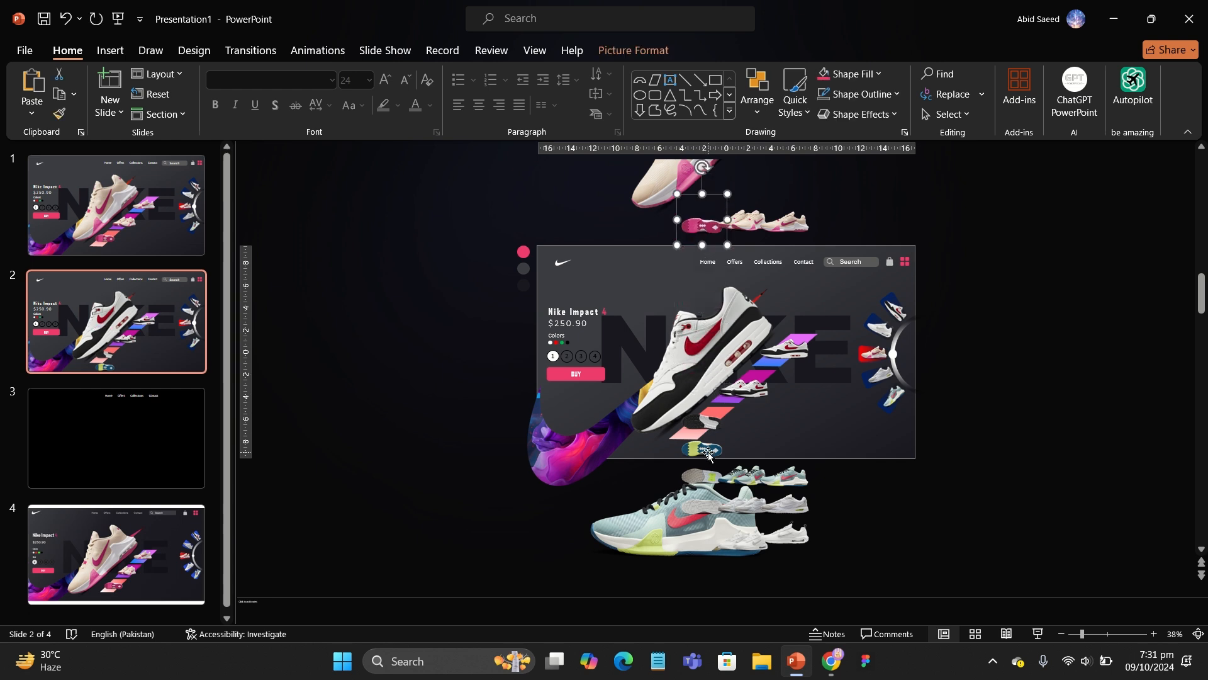
Move the teal, grey and white soles down below the slide, leaving only the black-and-white shoe's sole on it
{"action": "left_click", "coordinate": [708, 452]}
{"action": "left_click", "coordinate": [701, 478], "text": "shift"}
{"action": "left_click", "coordinate": [701, 505], "text": "shift"}
{"action": "key", "text": "Down"}
{"action": "key", "text": "Down"}
{"action": "key", "text": "Down"}
{"action": "key", "text": "Down"}
{"action": "key", "text": "Down"}
{"action": "key", "text": "Down"}
{"action": "key", "text": "Down"}
{"action": "key", "text": "Down"}
{"action": "key", "text": "Down"}
{"action": "key", "text": "Down"}
{"action": "key", "text": "Down"}
{"action": "key", "text": "Down"}
{"action": "left_click", "coordinate": [448, 453]}
{"action": "scroll", "coordinate": [448, 453], "scroll_direction": "up", "scroll_amount": 2}
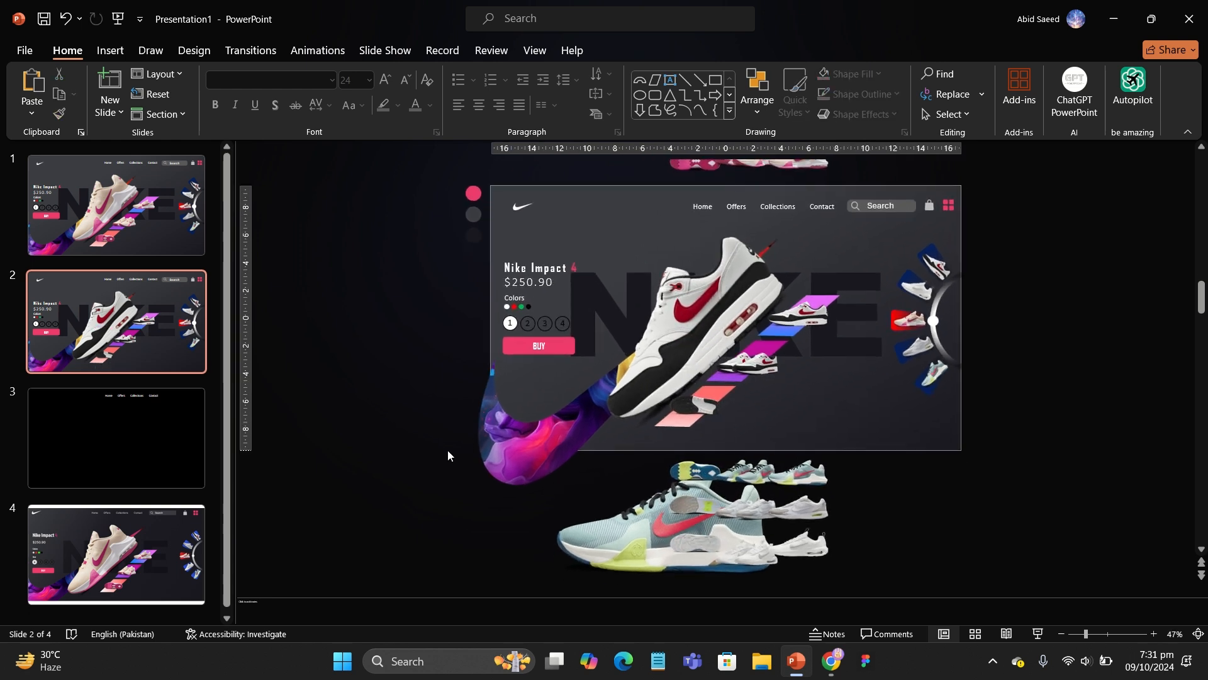
{"action": "left_click", "coordinate": [906, 319]}
{"action": "left_click", "coordinate": [934, 372], "text": "ctrl"}
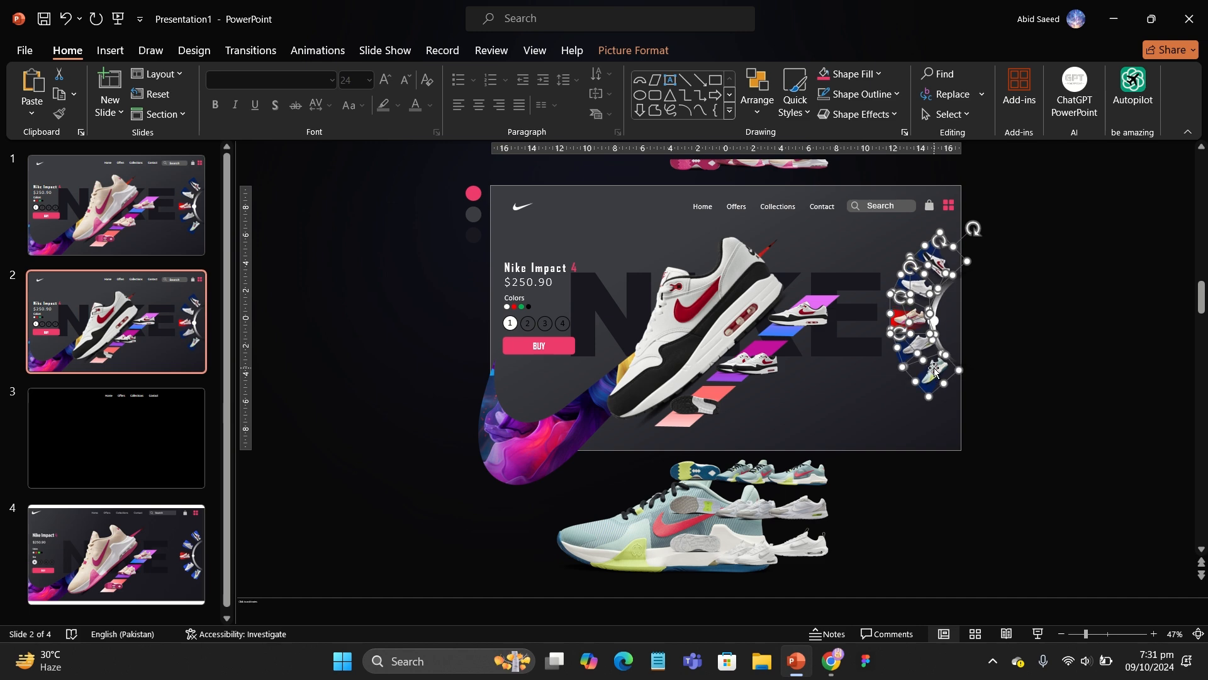
{"action": "key", "text": "ctrl+z"}
{"action": "left_click", "coordinate": [962, 284]}
{"action": "left_click", "coordinate": [939, 270]}
{"action": "left_click", "coordinate": [899, 240]}
{"action": "left_click", "coordinate": [937, 268]}
{"action": "left_click_drag", "start_coordinate": [900, 240], "coordinate": [963, 290]}
{"action": "left_click", "coordinate": [908, 243]}
{"action": "scroll", "coordinate": [907, 243], "scroll_direction": "up", "scroll_amount": 1}
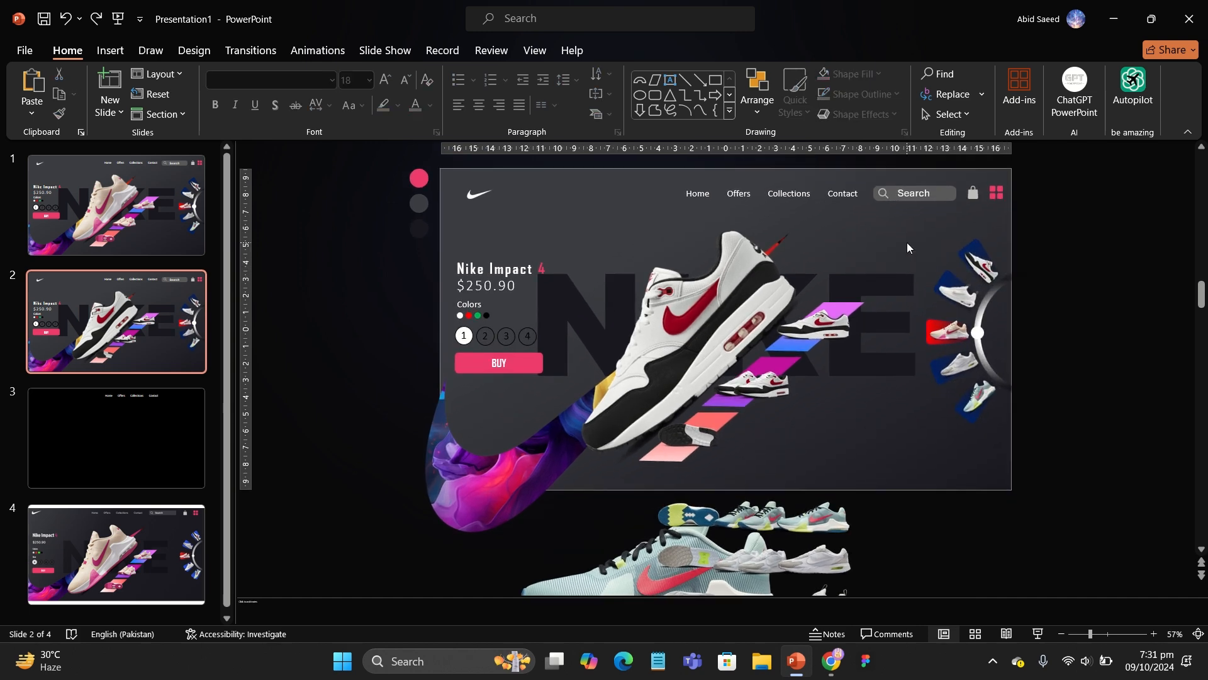
Try to reorder the arc's shoe thumbnails by moving the black-and-white shoe off the slide and the white shoe into its place
{"action": "left_click_drag", "start_coordinate": [909, 249], "coordinate": [1030, 250]}
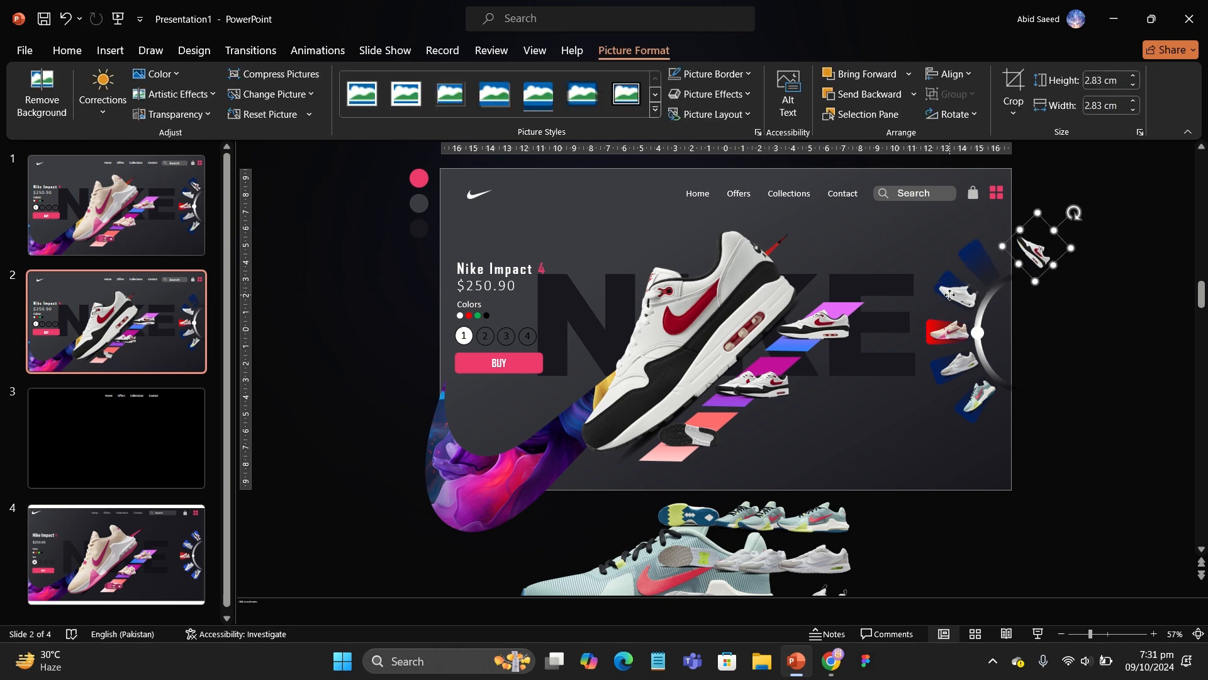
{"action": "left_click_drag", "start_coordinate": [951, 295], "coordinate": [983, 259]}
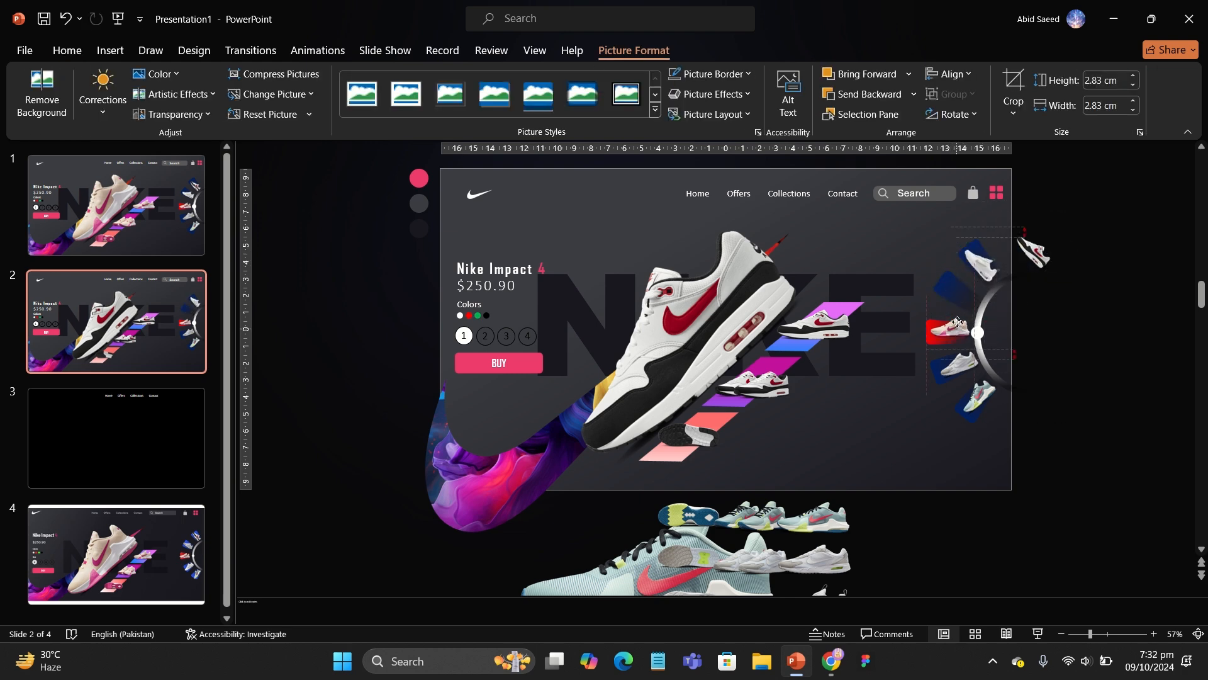
{"action": "key", "text": "ctrl+z"}
{"action": "key", "text": "ctrl+z"}
{"action": "key", "text": "ctrl+z"}
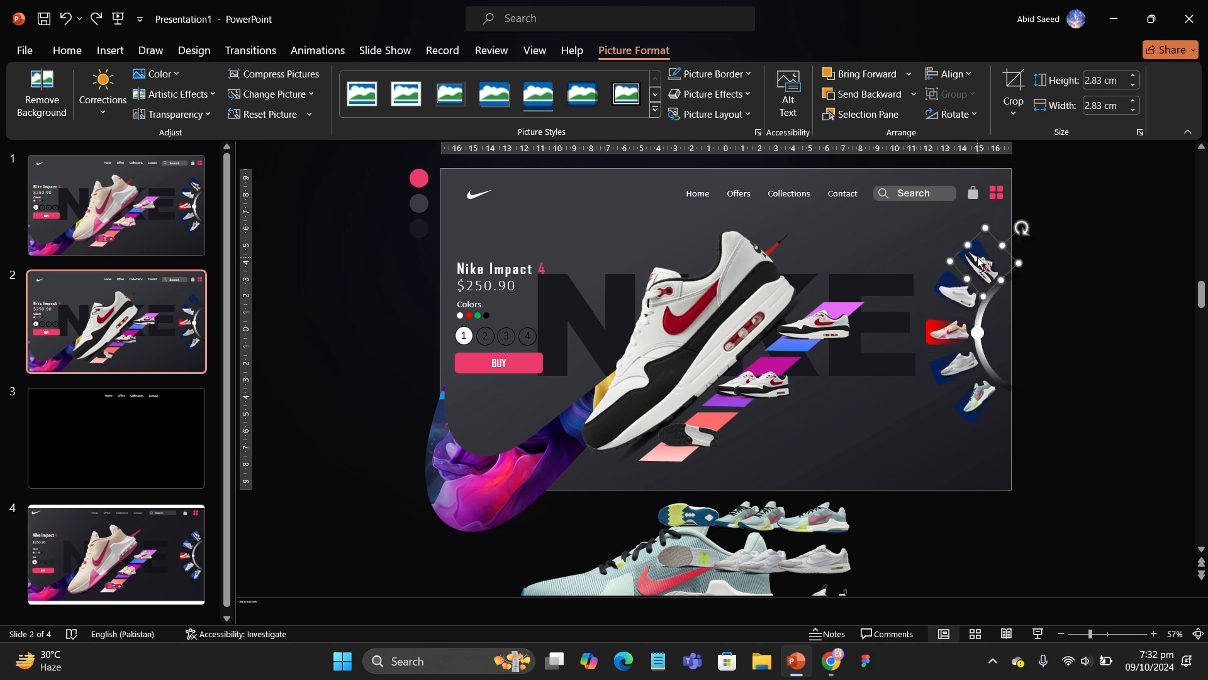
{"action": "left_click", "coordinate": [1067, 232]}
{"action": "left_click", "coordinate": [985, 266]}
{"action": "left_click", "coordinate": [1093, 310]}
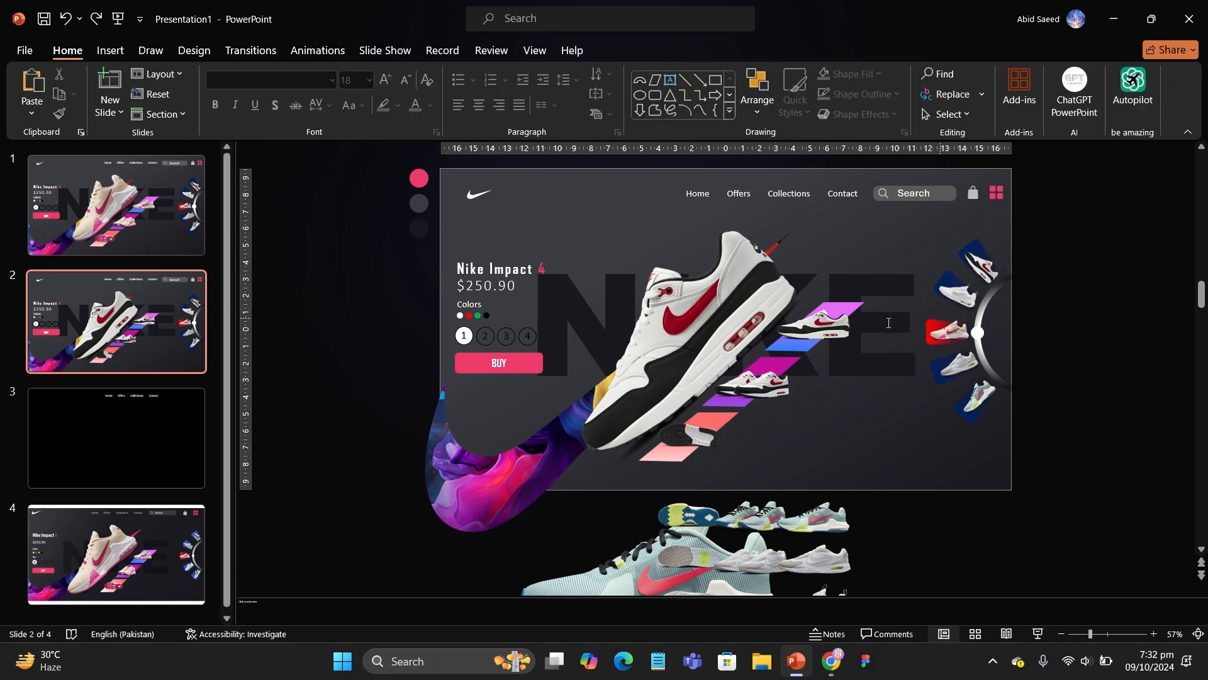
Change the product heading to "Nike Impact 2" and the price to $140.90
{"action": "left_click", "coordinate": [533, 267]}
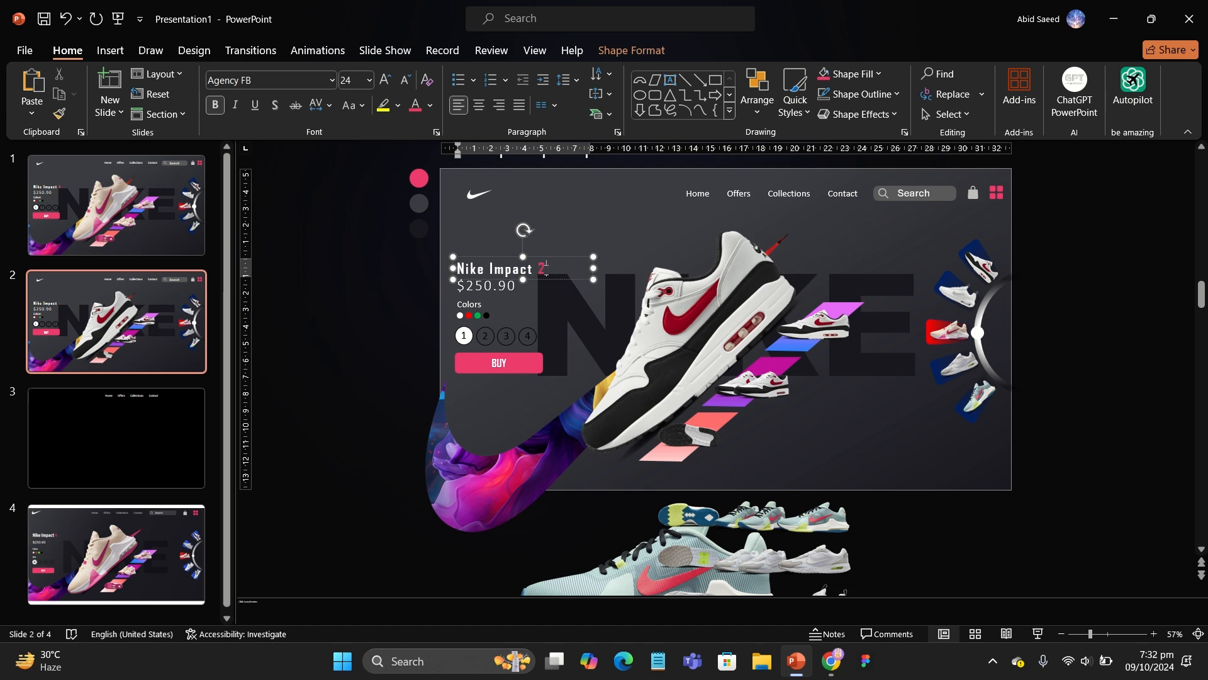
{"action": "left_click", "coordinate": [483, 286]}
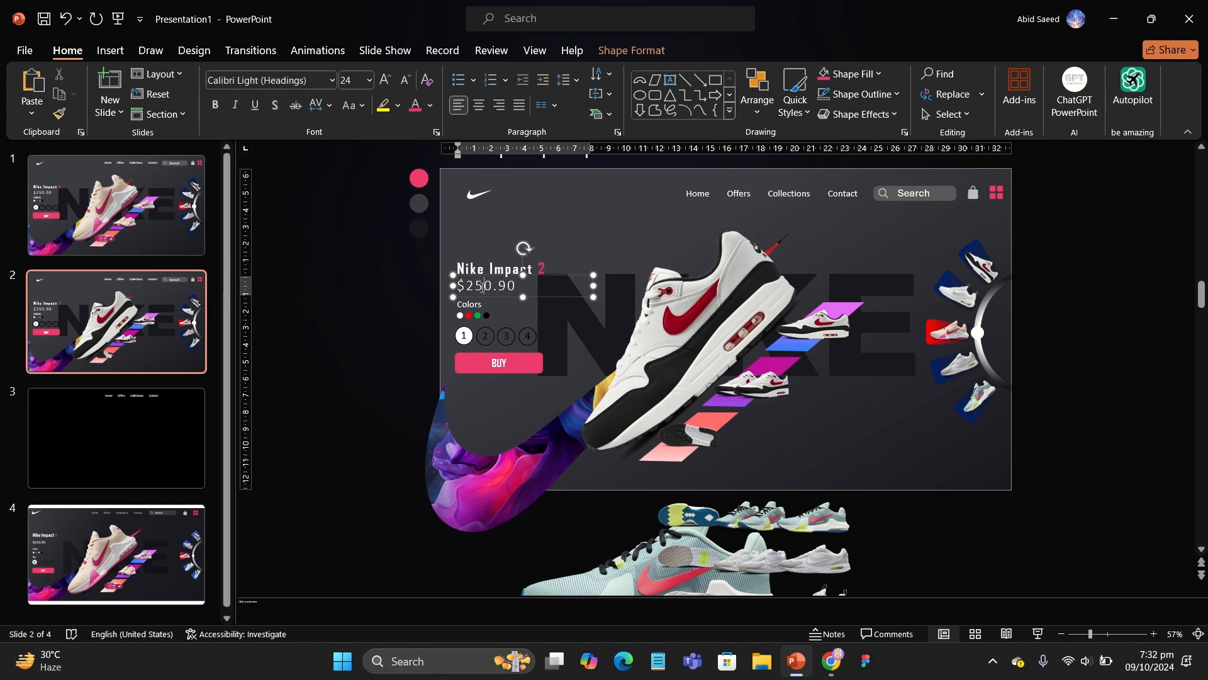
Mark option 2 as selected by removing the fill of number circle 1 and filling circle 2 with white
{"action": "left_click", "coordinate": [471, 344]}
{"action": "left_click", "coordinate": [618, 49]}
{"action": "left_click", "coordinate": [429, 74]}
{"action": "left_click", "coordinate": [438, 289]}
{"action": "left_click", "coordinate": [488, 336]}
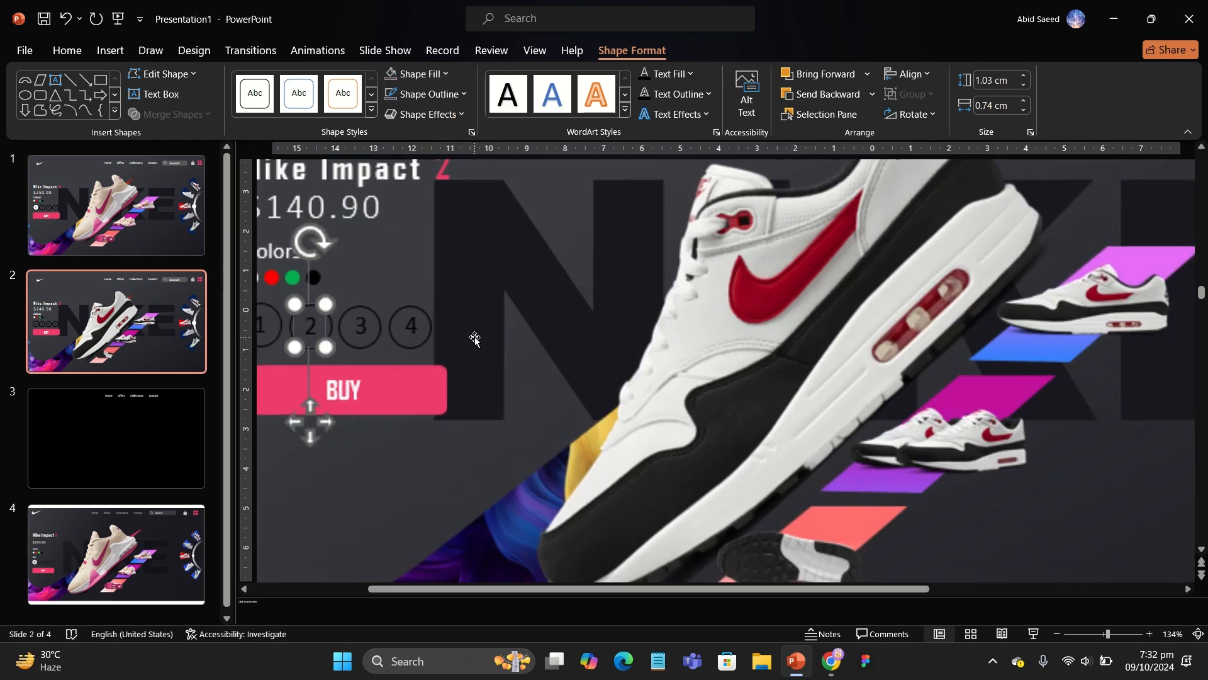
{"action": "scroll", "coordinate": [488, 336], "scroll_direction": "up", "scroll_amount": 8}
{"action": "left_click", "coordinate": [485, 335]}
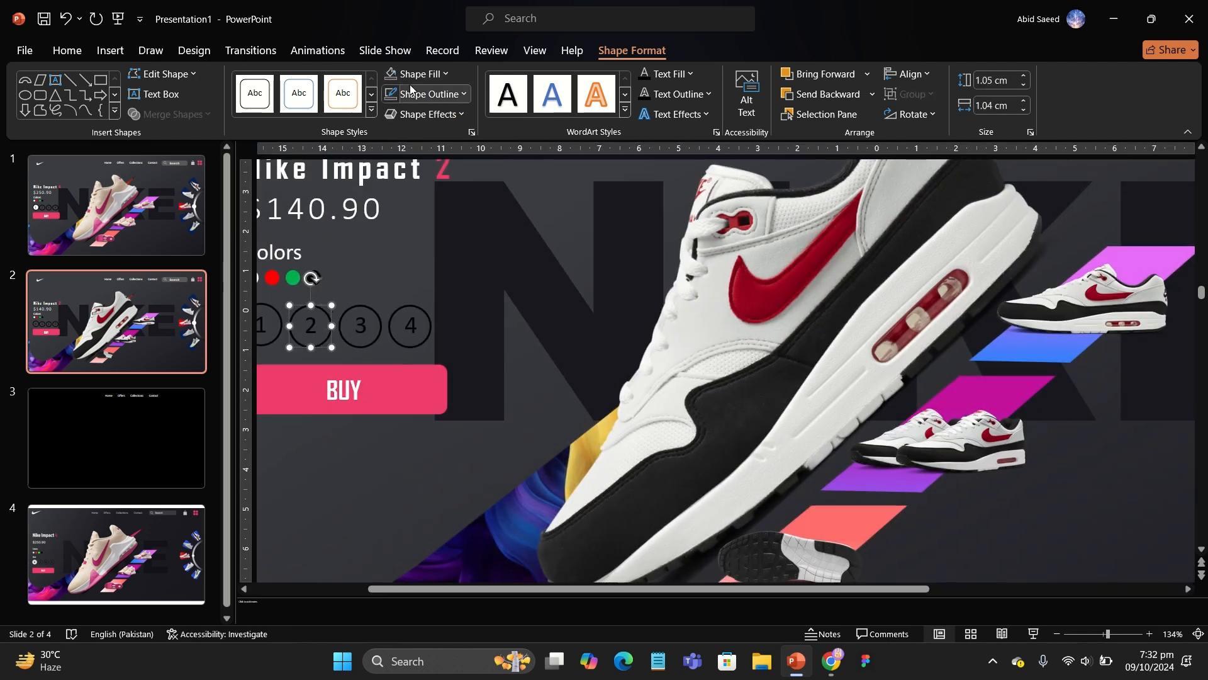
{"action": "left_click", "coordinate": [420, 75]}
{"action": "left_click", "coordinate": [389, 114]}
{"action": "scroll", "coordinate": [458, 299], "scroll_direction": "down", "scroll_amount": 9}
{"action": "left_click", "coordinate": [376, 292]}
Duplicate slide 2 and move all the large shoes upward on the copy so the teal shoe sits at the slide's centre
{"action": "right_click", "coordinate": [189, 316]}
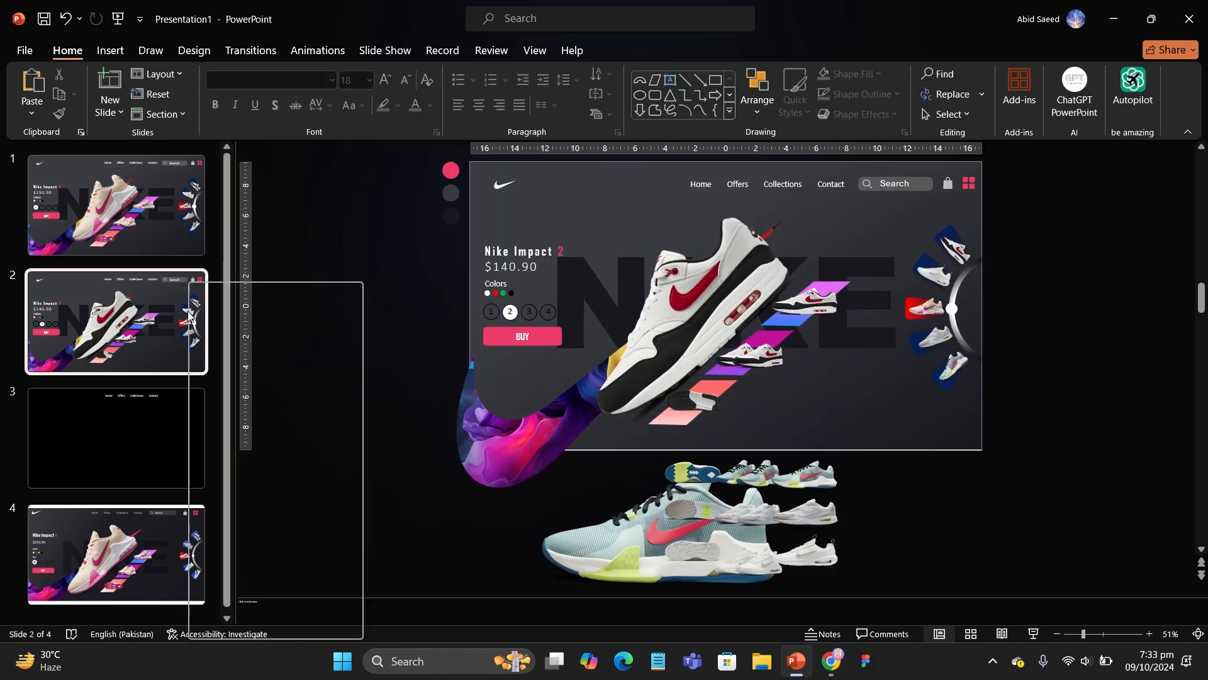
{"action": "left_click", "coordinate": [242, 413]}
{"action": "left_click", "coordinate": [680, 217]}
{"action": "scroll", "coordinate": [680, 215], "scroll_direction": "down", "scroll_amount": 4}
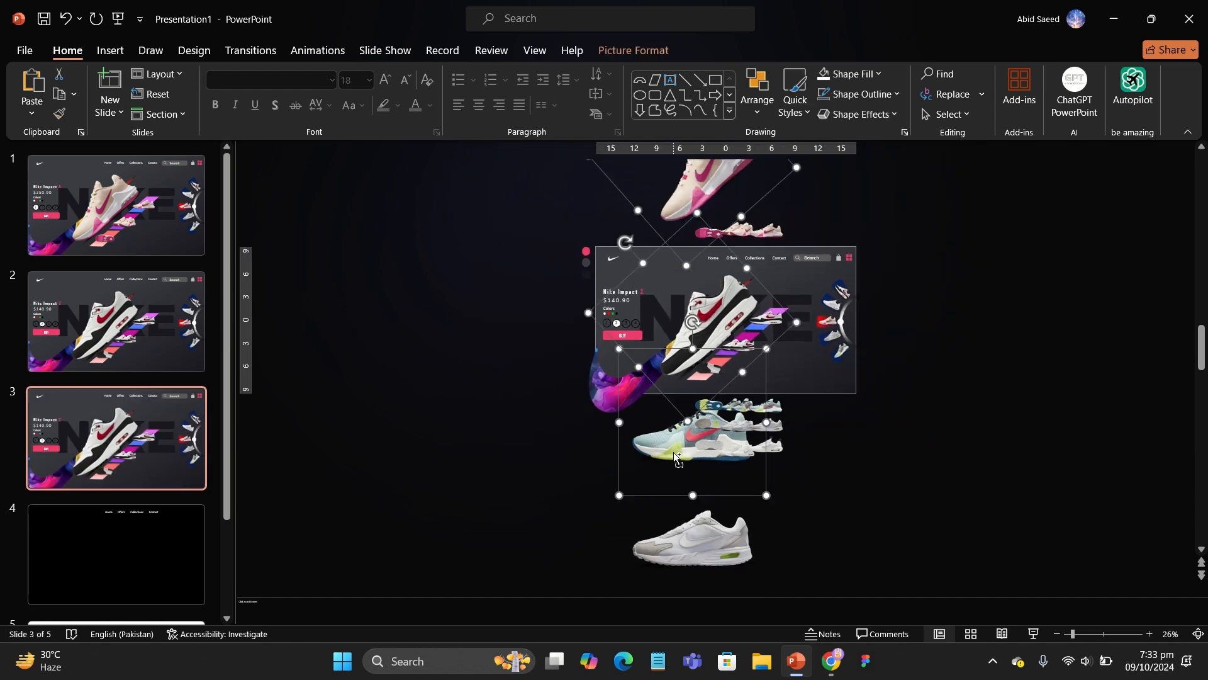
{"action": "scroll", "coordinate": [676, 458], "scroll_direction": "down", "scroll_amount": 3}
{"action": "left_click", "coordinate": [689, 494], "text": "ctrl"}
{"action": "left_click", "coordinate": [695, 558], "text": "ctrl"}
{"action": "left_click_drag", "start_coordinate": [695, 555], "coordinate": [695, 482]}
{"action": "left_click", "coordinate": [557, 348]}
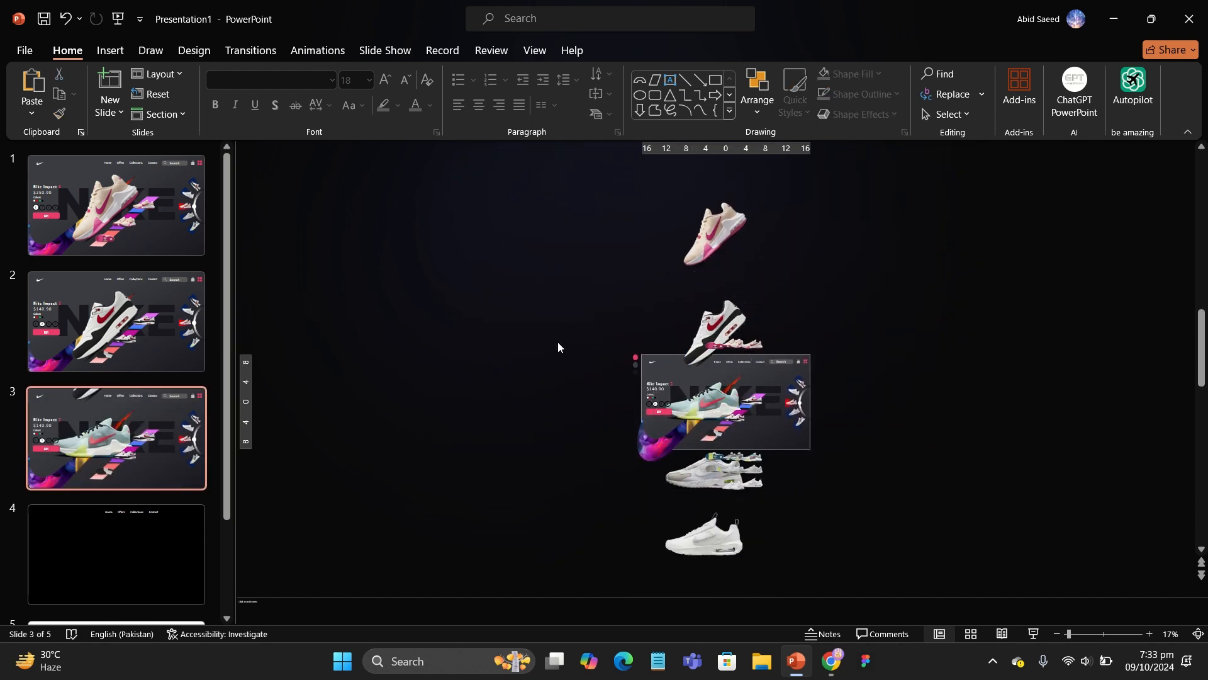
Move the large black-and-white and beige shoes farther up so they clear the slide area
{"action": "left_click", "coordinate": [713, 333]}
{"action": "left_click", "coordinate": [715, 235], "text": "ctrl"}
{"action": "key", "text": "Up"}
{"action": "key", "text": "Up"}
{"action": "key", "text": "Up"}
{"action": "key", "text": "Up"}
{"action": "key", "text": "Up"}
{"action": "key", "text": "Up"}
{"action": "key", "text": "Up"}
{"action": "key", "text": "Up"}
{"action": "key", "text": "Up"}
{"action": "key", "text": "Up"}
{"action": "key", "text": "Up"}
{"action": "key", "text": "Up"}
{"action": "key", "text": "Up"}
{"action": "key", "text": "Up"}
{"action": "key", "text": "Up"}
{"action": "key", "text": "Up"}
{"action": "key", "text": "Up"}
{"action": "key", "text": "Up"}
{"action": "key", "text": "Up"}
{"action": "key", "text": "Up"}
Rotate the large teal shoe into a diagonal, toe-down pose at the slide's centre
{"action": "left_click", "coordinate": [703, 407]}
{"action": "scroll", "coordinate": [702, 407], "scroll_direction": "up", "scroll_amount": 3}
{"action": "left_click_drag", "start_coordinate": [691, 295], "coordinate": [653, 353]}
{"action": "left_click", "coordinate": [990, 348]}
{"action": "scroll", "coordinate": [990, 348], "scroll_direction": "up", "scroll_amount": 2}
{"action": "scroll", "coordinate": [709, 313], "scroll_direction": "down", "scroll_amount": 4}
Move the column of sole thumbnails up so the teal shoe's sole sits on the lowest coloured stripe
{"action": "left_click", "coordinate": [710, 311]}
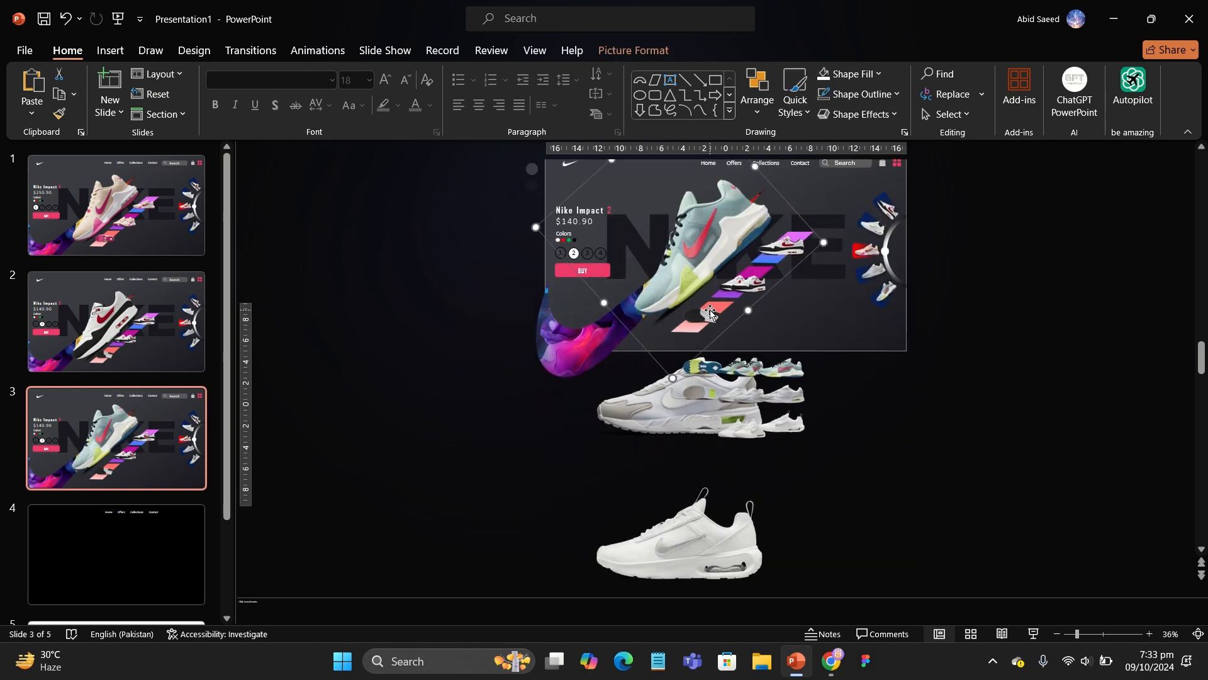
{"action": "scroll", "coordinate": [713, 321], "scroll_direction": "up", "scroll_amount": 2}
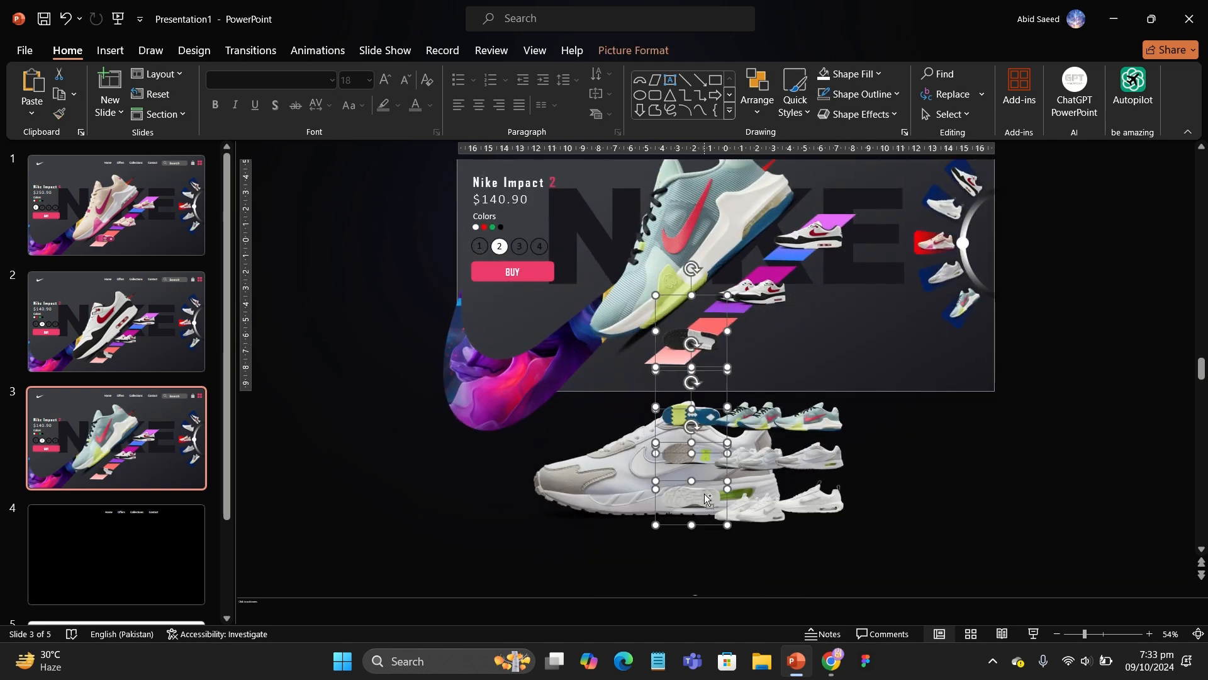
{"action": "key", "text": "Up"}
{"action": "key", "text": "Up"}
{"action": "key", "text": "Up"}
{"action": "key", "text": "Up"}
{"action": "key", "text": "Up"}
{"action": "key", "text": "Up"}
{"action": "key", "text": "Up"}
{"action": "key", "text": "Up"}
{"action": "key", "text": "Up"}
{"action": "key", "text": "Up"}
{"action": "key", "text": "Up"}
{"action": "key", "text": "Up"}
{"action": "key", "text": "Up"}
{"action": "key", "text": "Up"}
{"action": "key", "text": "Up"}
{"action": "key", "text": "Up"}
{"action": "key", "text": "Up"}
{"action": "key", "text": "Up"}
{"action": "key", "text": "Up"}
{"action": "key", "text": "Up"}
{"action": "left_click", "coordinate": [591, 434]}
{"action": "left_click", "coordinate": [691, 380]}
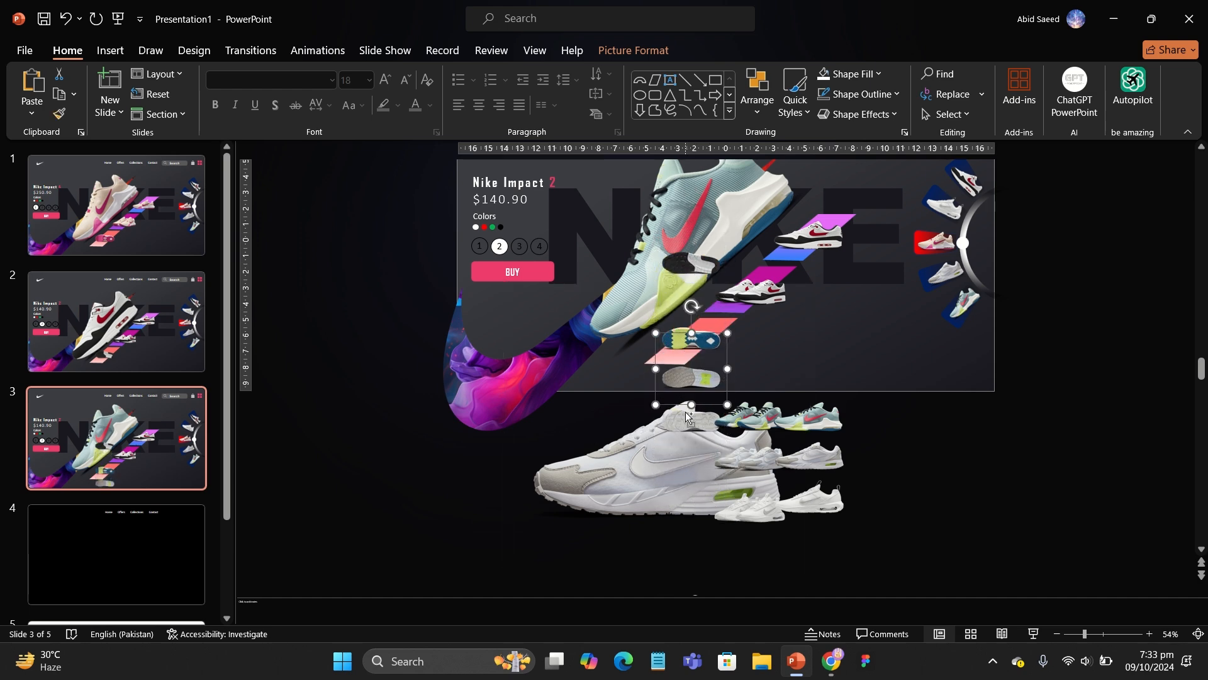
{"action": "scroll", "coordinate": [757, 300], "scroll_direction": "down", "scroll_amount": 3}
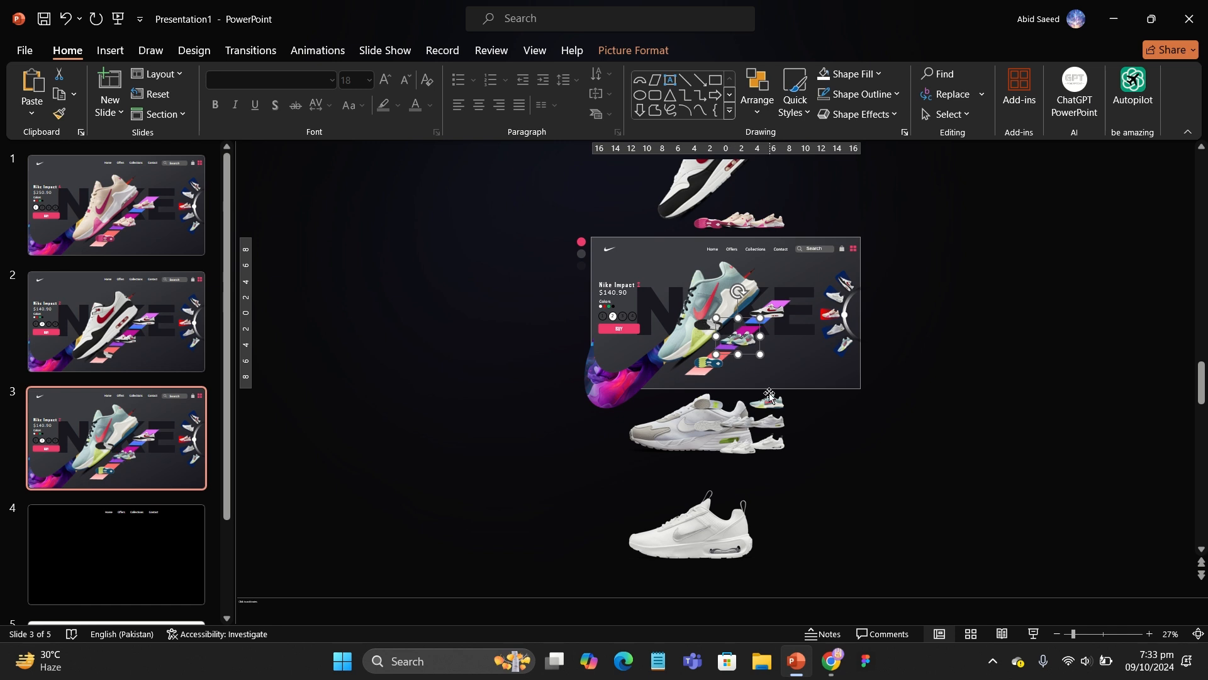
Move the outermost column of small side-view shoes up so the teal one rests on the uppermost coloured stripe
{"action": "left_click", "coordinate": [768, 312]}
{"action": "key", "text": "Up"}
{"action": "key", "text": "Up"}
{"action": "key", "text": "Up"}
{"action": "key", "text": "Up"}
{"action": "key", "text": "Up"}
{"action": "key", "text": "Up"}
{"action": "key", "text": "Up"}
{"action": "key", "text": "Up"}
{"action": "key", "text": "Up"}
{"action": "key", "text": "Up"}
{"action": "key", "text": "Up"}
{"action": "key", "text": "Up"}
{"action": "left_click", "coordinate": [765, 403]}
{"action": "key", "text": "Up"}
{"action": "key", "text": "Up"}
{"action": "key", "text": "Up"}
{"action": "key", "text": "Up"}
{"action": "key", "text": "Up"}
{"action": "key", "text": "Up"}
{"action": "key", "text": "Up"}
{"action": "key", "text": "Up"}
{"action": "key", "text": "Up"}
{"action": "key", "text": "Up"}
{"action": "key", "text": "Up"}
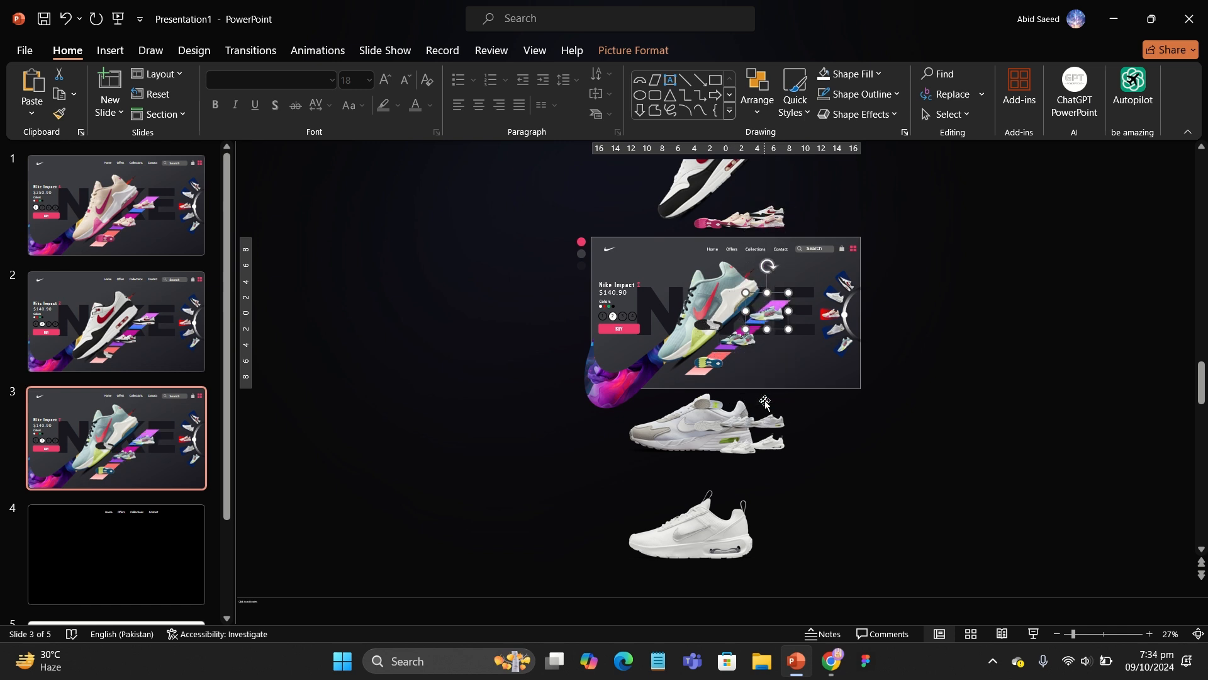
{"action": "key", "text": "Up"}
{"action": "left_click", "coordinate": [504, 383]}
{"action": "scroll", "coordinate": [505, 383], "scroll_direction": "up", "scroll_amount": 2}
{"action": "left_click", "coordinate": [789, 279]}
{"action": "key", "text": "Up"}
{"action": "left_click", "coordinate": [450, 251]}
Change the product heading to "Nike Air Max" with "Max" in pink-red, and set the price to $230.00
{"action": "scroll", "coordinate": [450, 253], "scroll_direction": "up", "scroll_amount": 1}
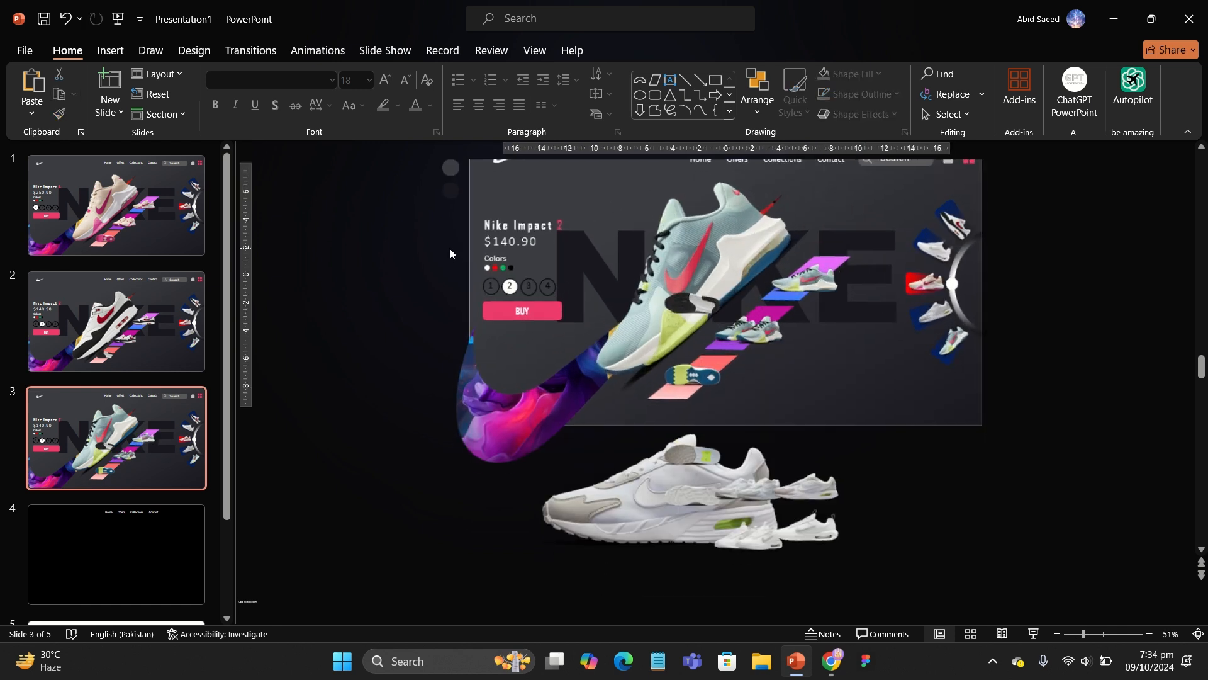
{"action": "left_click", "coordinate": [535, 233]}
{"action": "left_click_drag", "start_coordinate": [517, 233], "coordinate": [554, 241]}
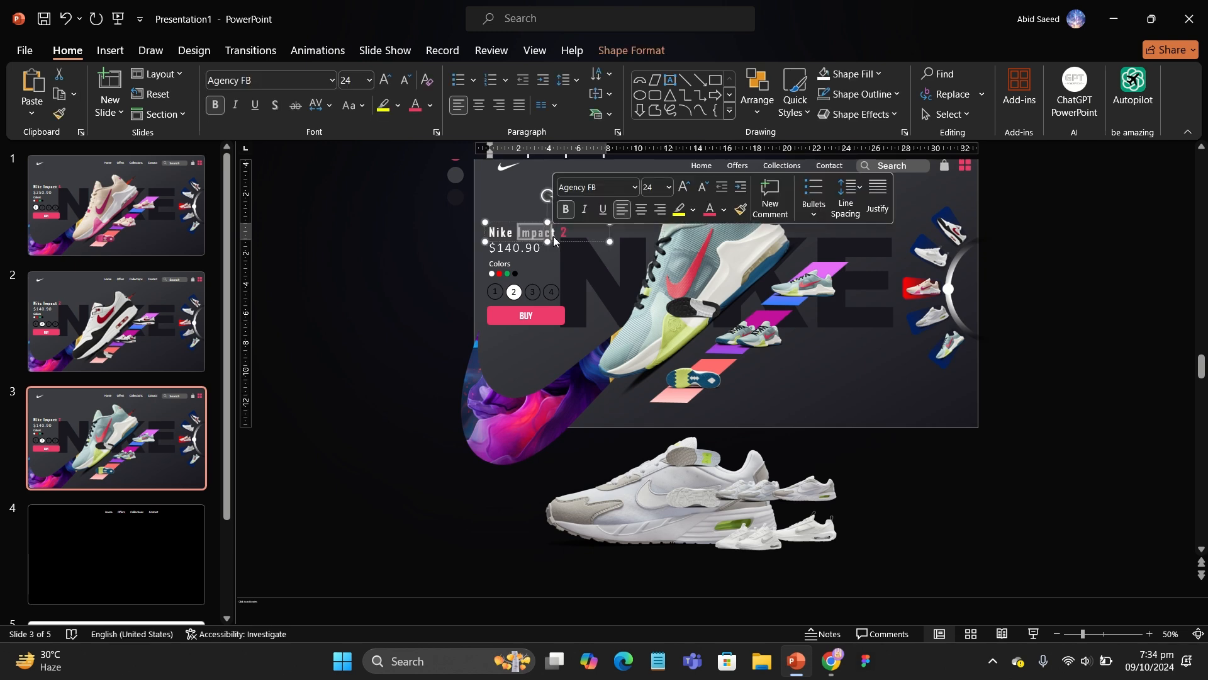
{"action": "type", "text": "Air Max"}
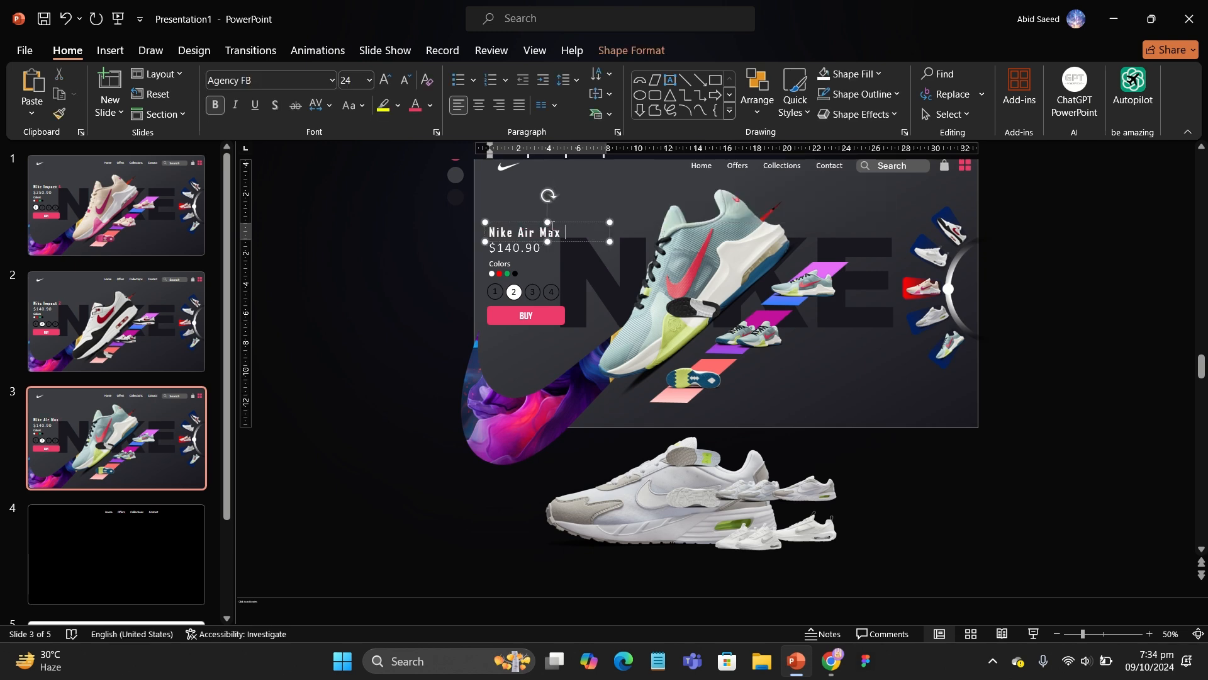
{"action": "double_click", "coordinate": [552, 233]}
{"action": "left_click", "coordinate": [706, 207]}
{"action": "left_click", "coordinate": [327, 278]}
{"action": "double_click", "coordinate": [517, 249]}
{"action": "type", "text": "230"}
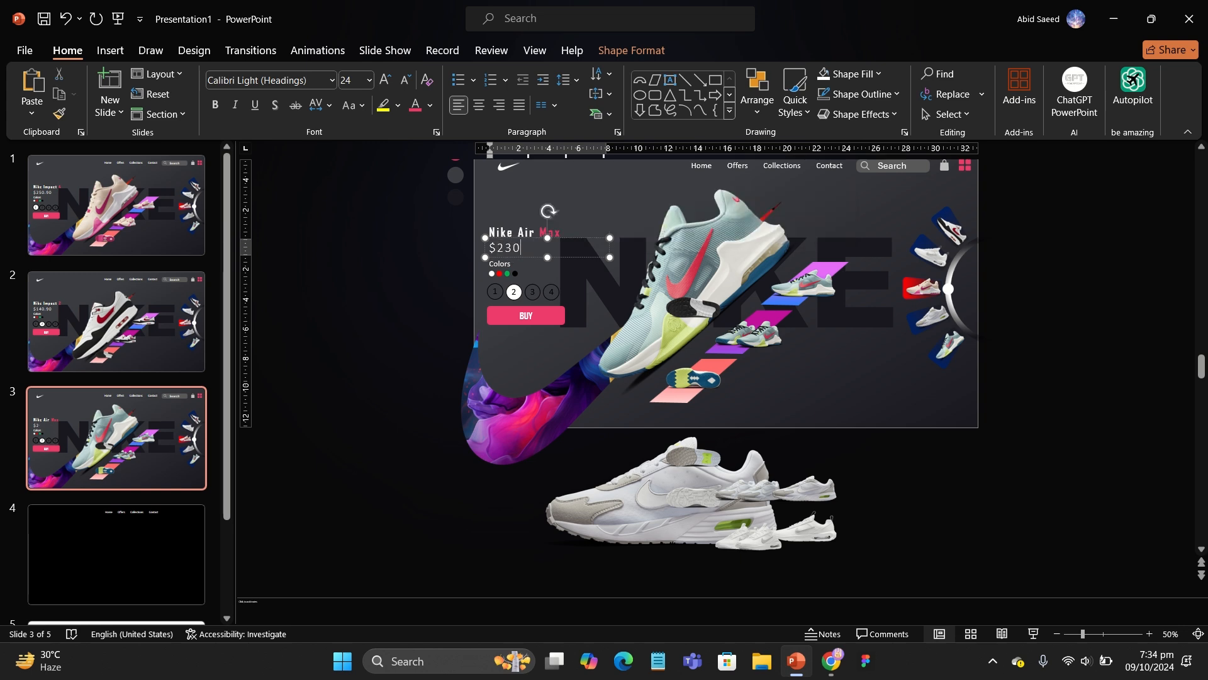
Fill number circle 3 with white to mark it as selected
{"action": "left_click", "coordinate": [531, 291]}
{"action": "scroll", "coordinate": [532, 291], "scroll_direction": "up", "scroll_amount": 4}
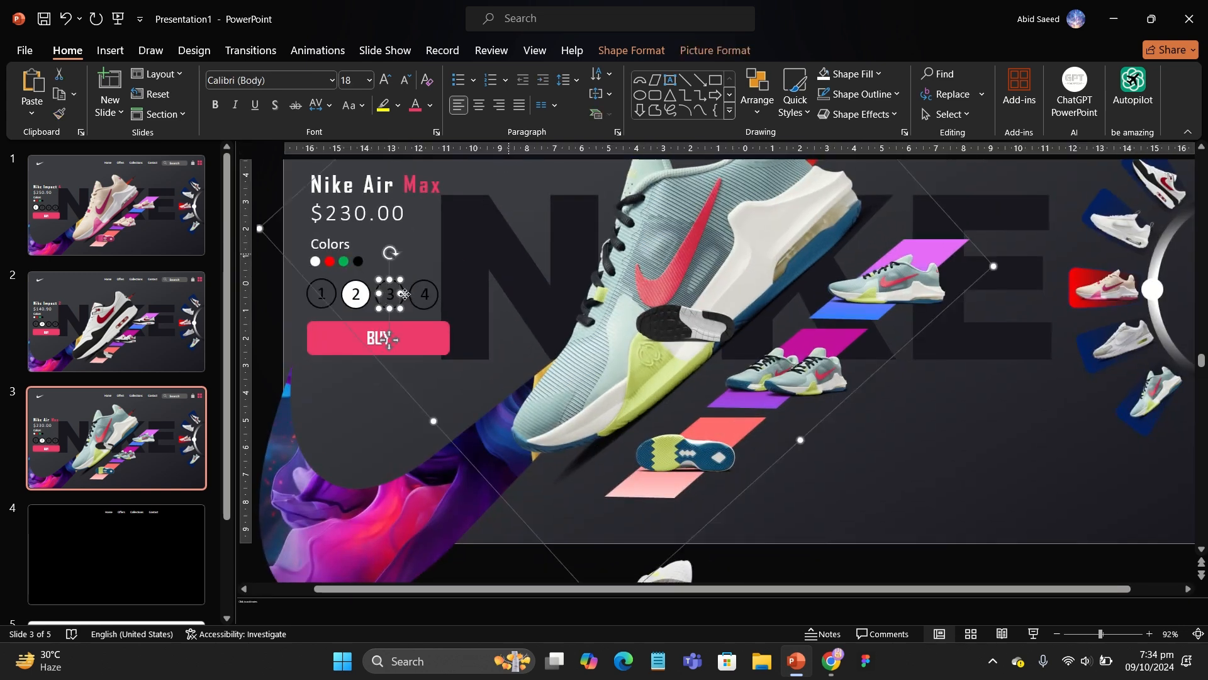
{"action": "key", "text": "Escape"}
{"action": "left_click", "coordinate": [400, 303]}
{"action": "left_click", "coordinate": [401, 304], "text": "ctrl"}
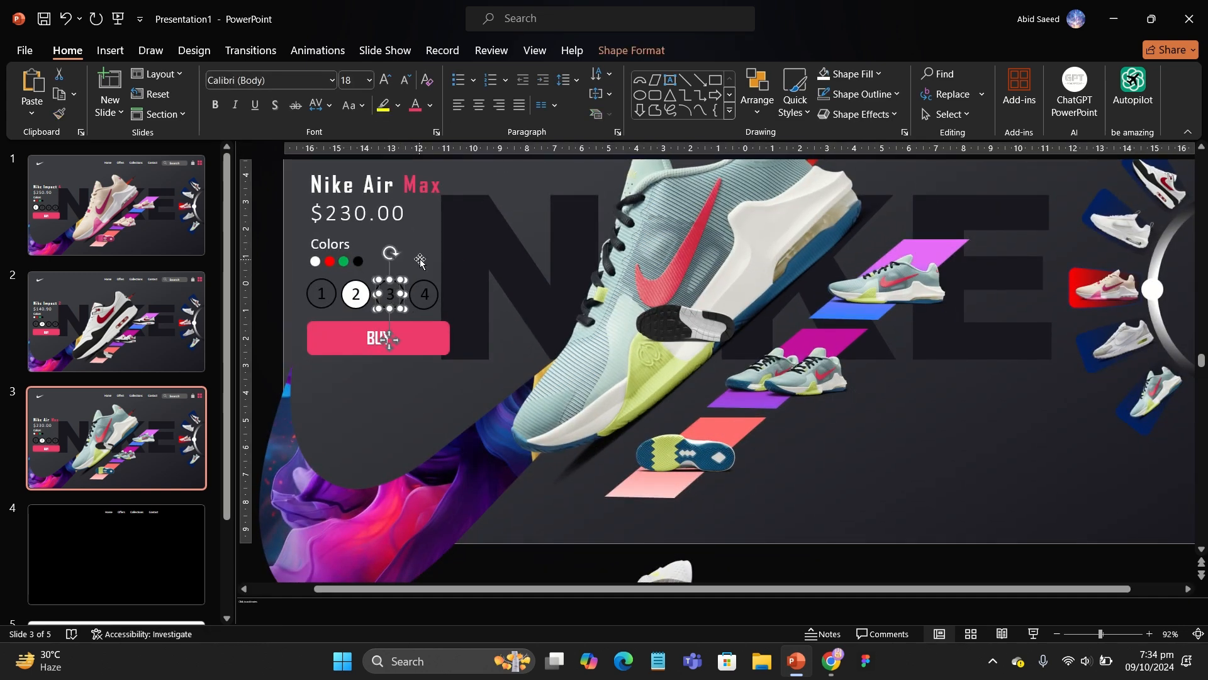
{"action": "left_click", "coordinate": [391, 272], "text": "ctrl"}
{"action": "left_click", "coordinate": [390, 273], "text": "ctrl"}
{"action": "left_click", "coordinate": [631, 50]}
{"action": "left_click", "coordinate": [391, 74]}
Remove the white fill from number circle 2
{"action": "left_click", "coordinate": [360, 295]}
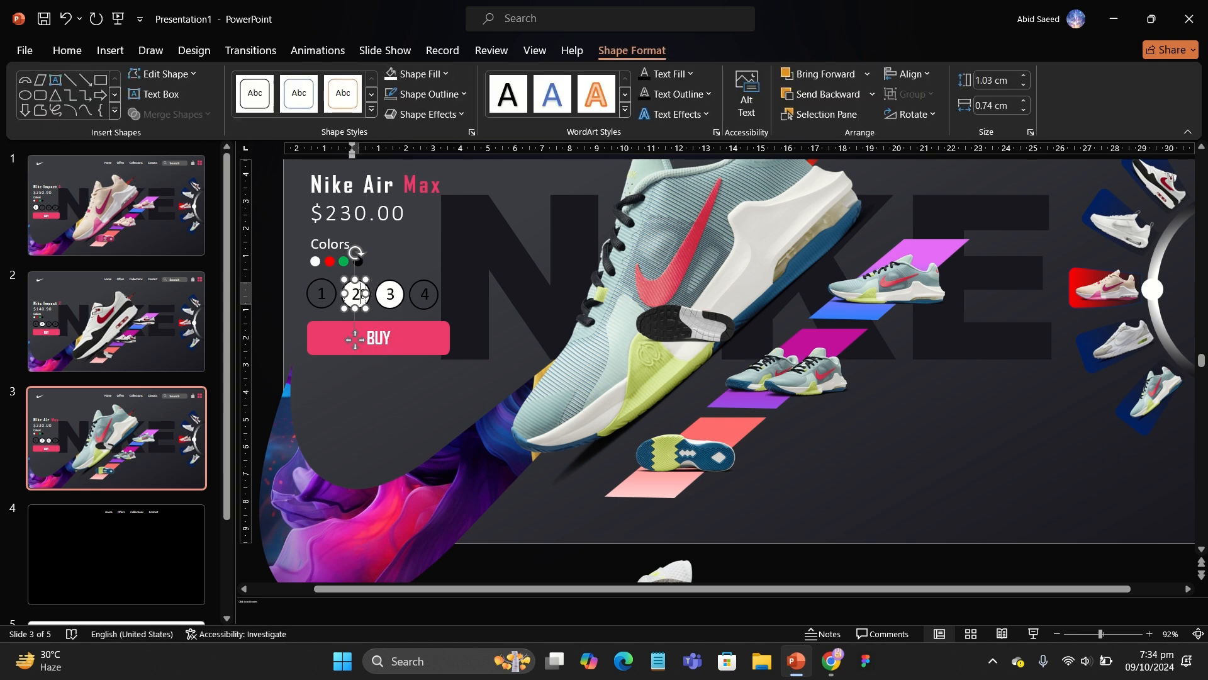
{"action": "left_click", "coordinate": [371, 304], "text": "ctrl"}
{"action": "left_click", "coordinate": [371, 300], "text": "ctrl"}
{"action": "left_click", "coordinate": [367, 299]}
{"action": "left_click", "coordinate": [632, 51]}
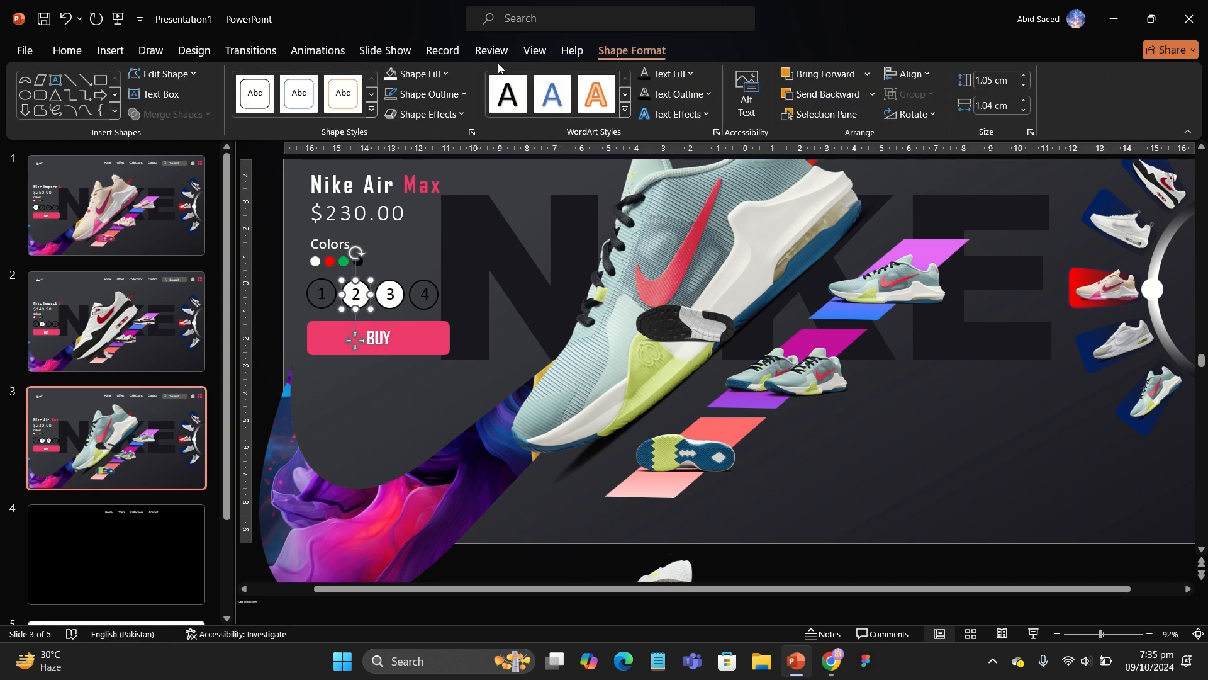
{"action": "left_click", "coordinate": [423, 74]}
{"action": "left_click", "coordinate": [437, 290]}
{"action": "scroll", "coordinate": [407, 277], "scroll_direction": "down", "scroll_amount": 5}
{"action": "left_click", "coordinate": [407, 278]}
{"action": "scroll", "coordinate": [407, 277], "scroll_direction": "down", "scroll_amount": 1}
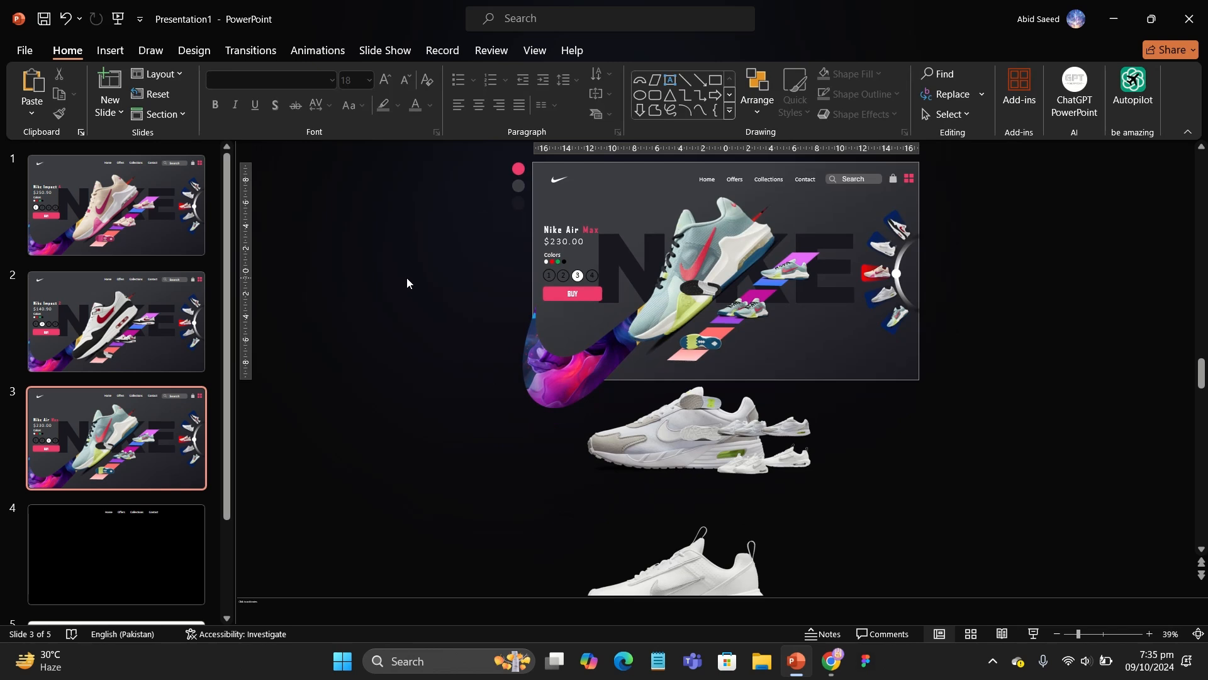
Duplicate slide 3 and move the teal and two white shoes up on the copy so the grey-and-white shoe sits at the slide's centre
{"action": "right_click", "coordinate": [77, 441]}
{"action": "left_click", "coordinate": [153, 248]}
{"action": "scroll", "coordinate": [547, 448], "scroll_direction": "down", "scroll_amount": 2}
{"action": "left_click_drag", "start_coordinate": [671, 331], "coordinate": [682, 249]}
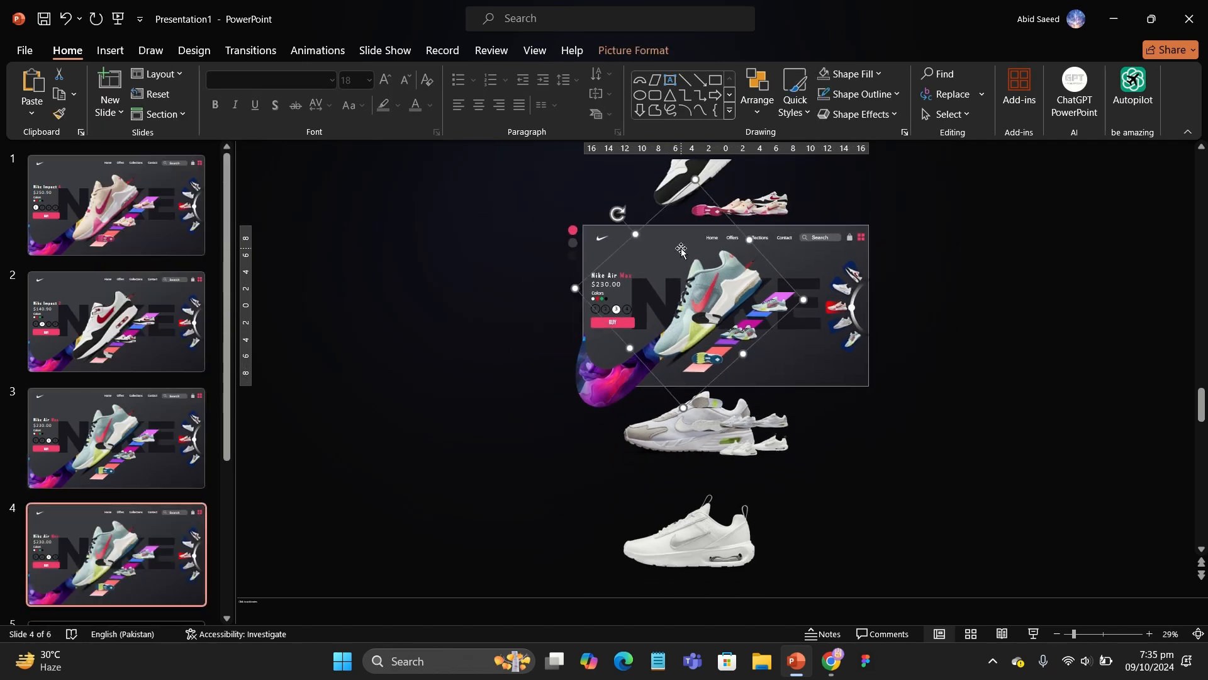
{"action": "key", "text": "ctrl+z"}
{"action": "left_click", "coordinate": [686, 431], "text": "ctrl"}
{"action": "left_click", "coordinate": [687, 535], "text": "ctrl"}
{"action": "key", "text": "Up"}
{"action": "key", "text": "Up"}
{"action": "key", "text": "Up"}
{"action": "key", "text": "Up"}
{"action": "key", "text": "Up"}
{"action": "key", "text": "Up"}
{"action": "key", "text": "Up"}
{"action": "key", "text": "Up"}
{"action": "key", "text": "Up"}
{"action": "key", "text": "Up"}
{"action": "key", "text": "Up"}
{"action": "key", "text": "Up"}
{"action": "key", "text": "Up"}
{"action": "key", "text": "Up"}
{"action": "key", "text": "Up"}
{"action": "key", "text": "Up"}
{"action": "key", "text": "Up"}
{"action": "key", "text": "Up"}
{"action": "key", "text": "Up"}
{"action": "key", "text": "Up"}
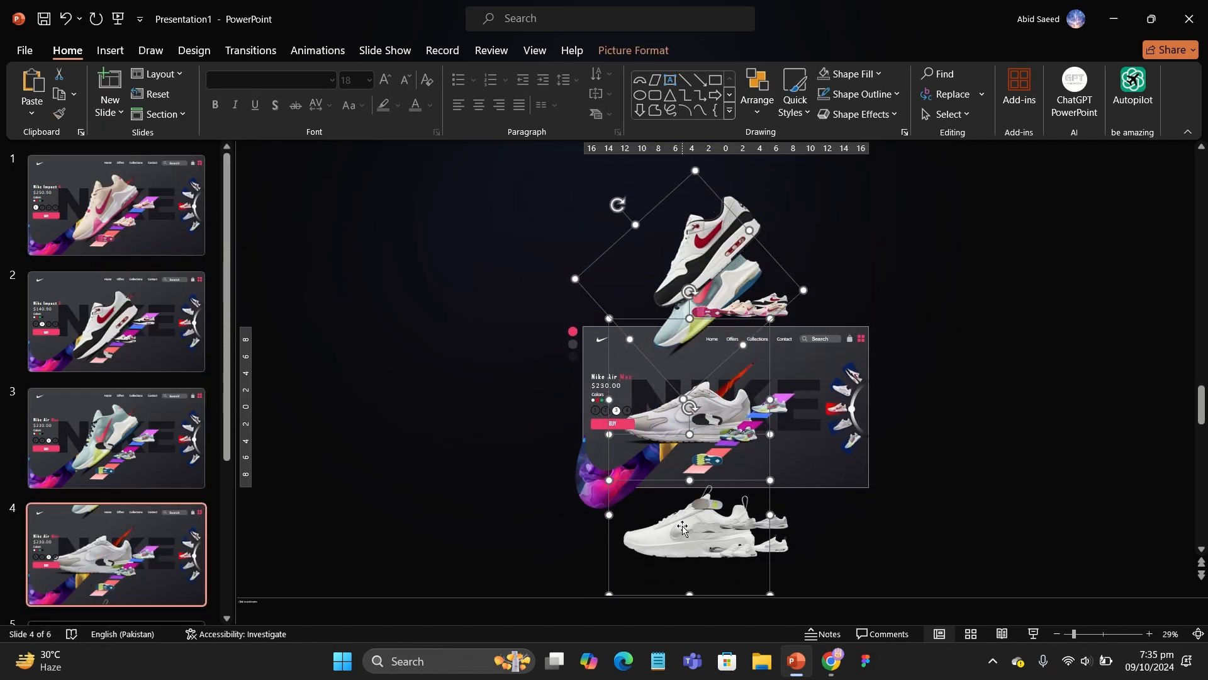
Move the large teal shoe up, clear of the slide area on slide 4
{"action": "left_click", "coordinate": [547, 296]}
{"action": "left_click", "coordinate": [630, 331]}
{"action": "key", "text": "Up"}
{"action": "key", "text": "Up"}
{"action": "key", "text": "Up"}
{"action": "key", "text": "Up"}
{"action": "key", "text": "Up"}
{"action": "key", "text": "Up"}
{"action": "key", "text": "Up"}
{"action": "key", "text": "Up"}
{"action": "key", "text": "Up"}
{"action": "key", "text": "Up"}
{"action": "key", "text": "Up"}
{"action": "key", "text": "Up"}
{"action": "key", "text": "Up"}
{"action": "key", "text": "Up"}
{"action": "key", "text": "Up"}
{"action": "key", "text": "Up"}
{"action": "key", "text": "Up"}
{"action": "key", "text": "Up"}
Rotate the large grey-and-white shoe at the centre of slide 4 to a diagonal, toe pointing down toward the swoosh
{"action": "left_click", "coordinate": [657, 417]}
{"action": "left_click_drag", "start_coordinate": [688, 292], "coordinate": [643, 346]}
{"action": "left_click", "coordinate": [461, 364]}
{"action": "scroll", "coordinate": [462, 365], "scroll_direction": "up", "scroll_amount": 4}
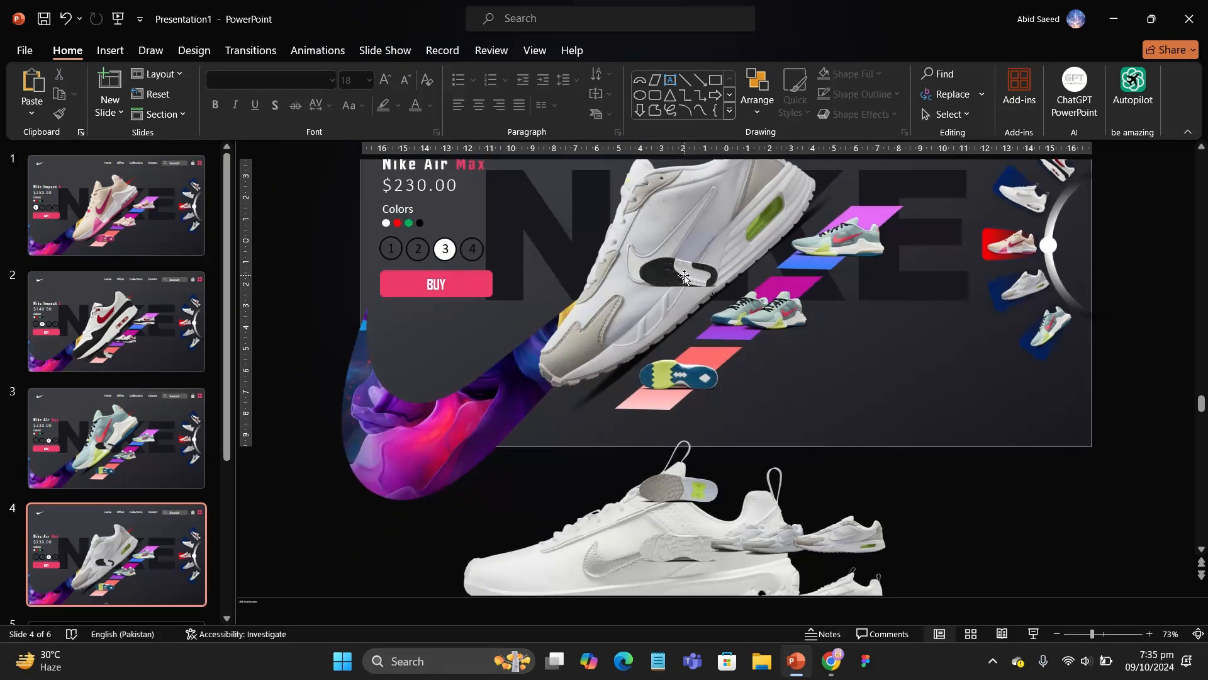
Move the black-and-white sole that overlaps the large centre shoe up off the slide on slides 4 and 3
{"action": "left_click", "coordinate": [684, 277]}
{"action": "key", "text": "Up"}
{"action": "key", "text": "Up"}
{"action": "key", "text": "Up"}
{"action": "key", "text": "Up"}
{"action": "key", "text": "Up"}
{"action": "key", "text": "Up"}
{"action": "key", "text": "Up"}
{"action": "key", "text": "Up"}
{"action": "key", "text": "Up"}
{"action": "scroll", "coordinate": [684, 277], "scroll_direction": "up", "scroll_amount": 5}
{"action": "scroll", "coordinate": [685, 271], "scroll_direction": "down", "scroll_amount": 2}
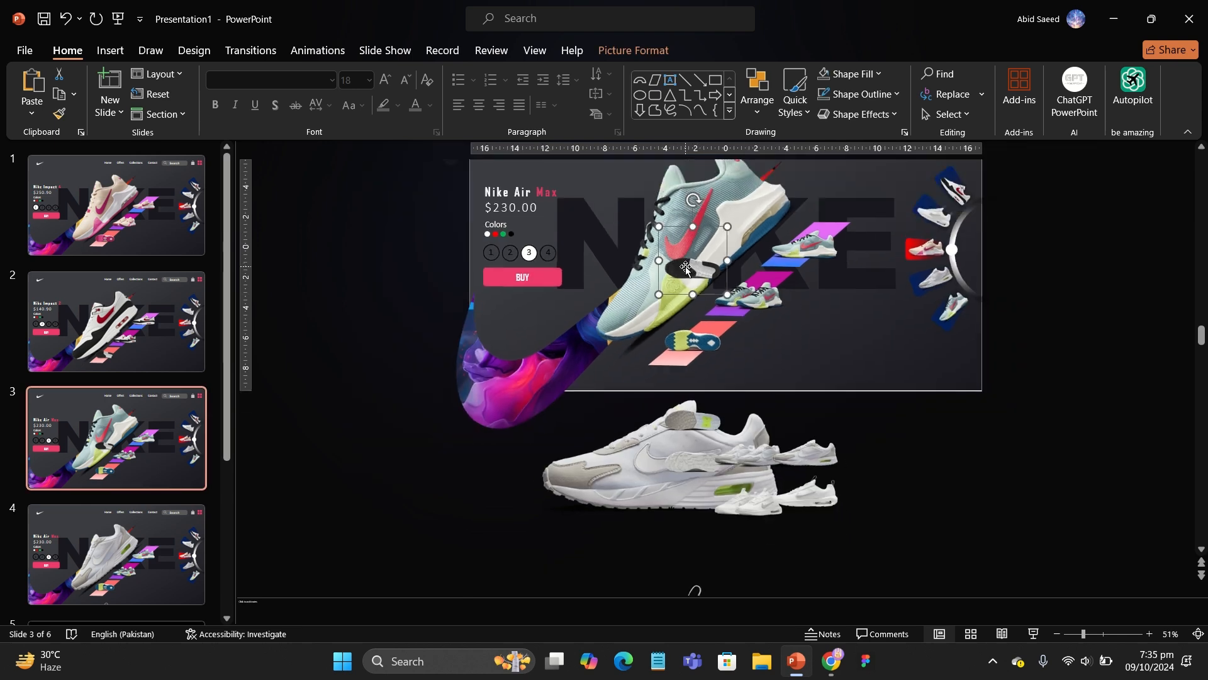
Move the teal, grey and white soles on slide 4 up together until the grey sole sits on the salmon stripe
{"action": "scroll", "coordinate": [685, 270], "scroll_direction": "down", "scroll_amount": 3}
{"action": "scroll", "coordinate": [692, 377], "scroll_direction": "down", "scroll_amount": 1}
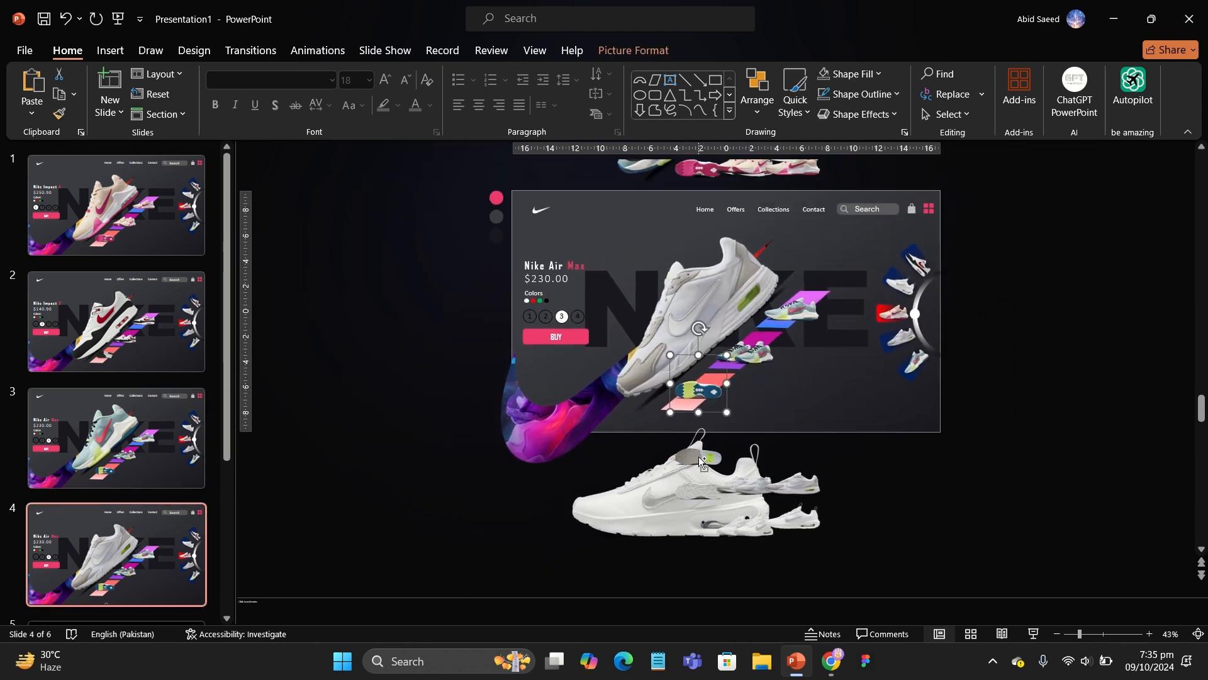
{"action": "key", "text": "Up"}
{"action": "key", "text": "Up"}
{"action": "key", "text": "Up"}
{"action": "key", "text": "Up"}
{"action": "key", "text": "Up"}
{"action": "key", "text": "Up"}
{"action": "key", "text": "Up"}
{"action": "key", "text": "Up"}
{"action": "key", "text": "Up"}
{"action": "key", "text": "Up"}
Move the teal sole up off slide 4 and shift the white sole down below the slide's edge
{"action": "left_click", "coordinate": [643, 486]}
{"action": "left_click", "coordinate": [710, 321]}
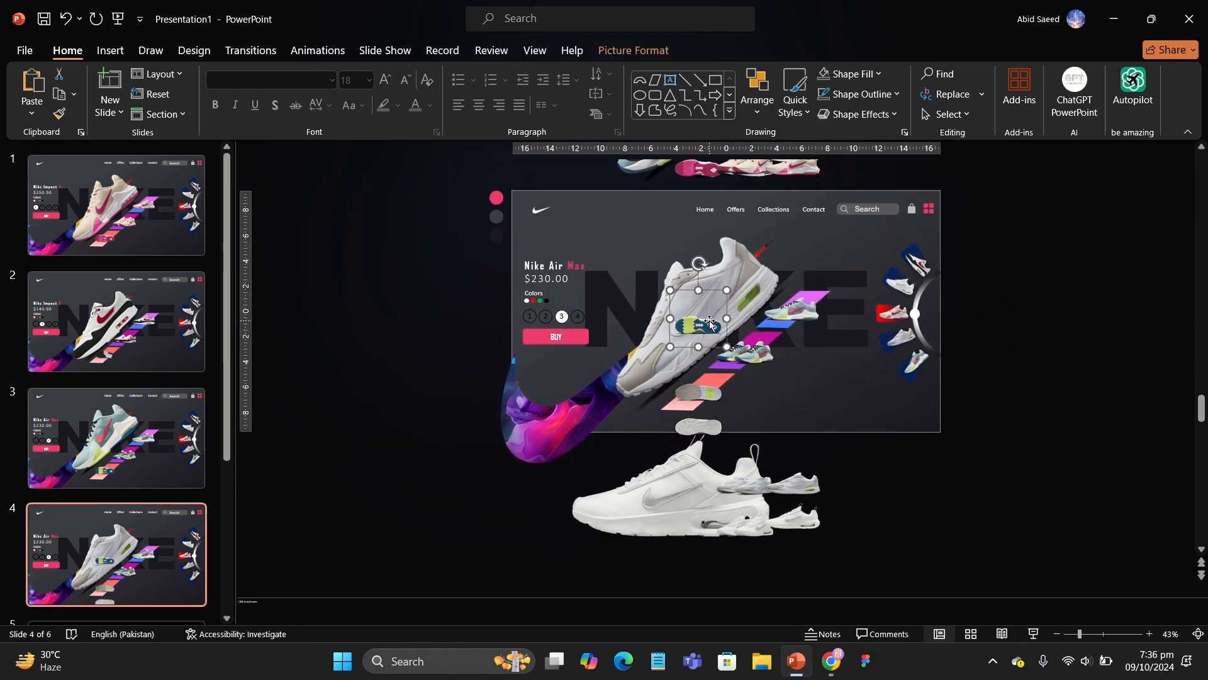
{"action": "key", "text": "Up"}
{"action": "key", "text": "Up"}
{"action": "key", "text": "Up"}
{"action": "key", "text": "Up"}
{"action": "key", "text": "Up"}
{"action": "key", "text": "Up"}
{"action": "key", "text": "Up"}
{"action": "key", "text": "Up"}
{"action": "key", "text": "Up"}
{"action": "key", "text": "Up"}
{"action": "key", "text": "Up"}
{"action": "key", "text": "Up"}
{"action": "key", "text": "Up"}
{"action": "key", "text": "Up"}
{"action": "key", "text": "Down"}
{"action": "key", "text": "Down"}
{"action": "key", "text": "Down"}
{"action": "key", "text": "Down"}
Move the teal, grey and white small shoe pairs up together until the grey pair sits on the magenta stripe
{"action": "left_click", "coordinate": [746, 354]}
{"action": "left_click", "coordinate": [747, 484], "text": "shift"}
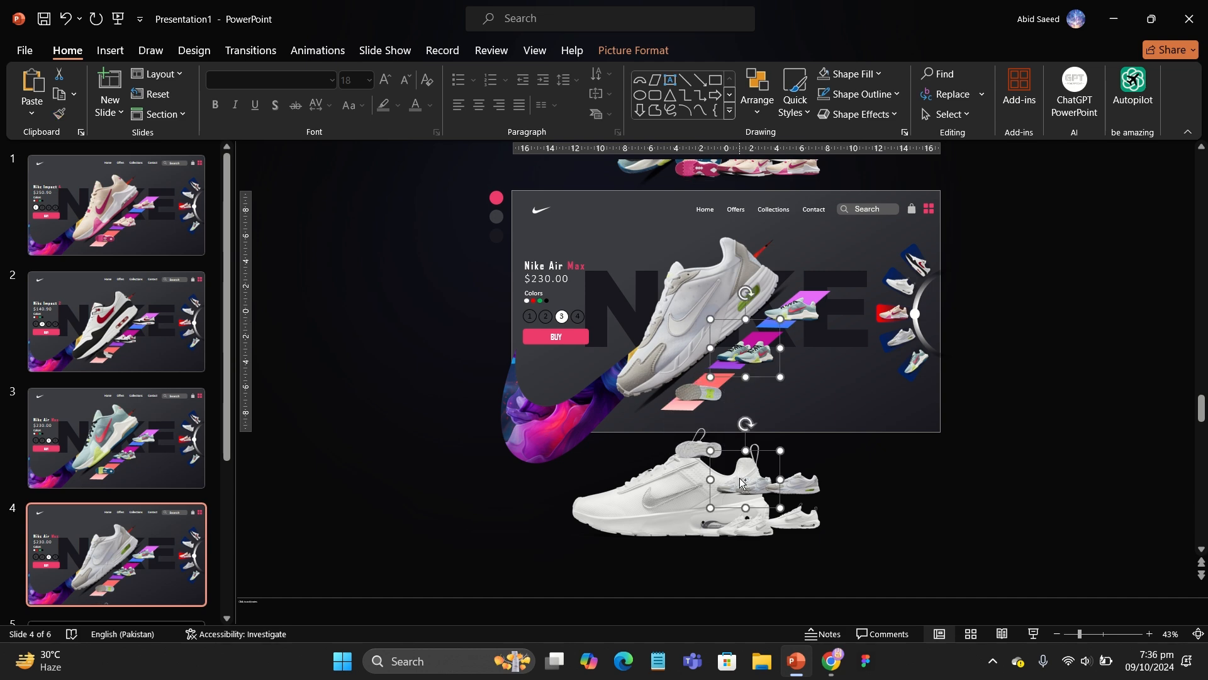
{"action": "left_click", "coordinate": [747, 521], "text": "shift"}
{"action": "key", "text": "Up"}
{"action": "key", "text": "Up"}
{"action": "key", "text": "Up"}
{"action": "key", "text": "Up"}
{"action": "key", "text": "Up"}
{"action": "key", "text": "Up"}
{"action": "key", "text": "Up"}
{"action": "key", "text": "Up"}
{"action": "key", "text": "Up"}
{"action": "key", "text": "Up"}
{"action": "key", "text": "Up"}
{"action": "key", "text": "Up"}
{"action": "key", "text": "Up"}
{"action": "key", "text": "Up"}
{"action": "key", "text": "Up"}
{"action": "key", "text": "Up"}
{"action": "key", "text": "Up"}
{"action": "key", "text": "Up"}
{"action": "key", "text": "Up"}
{"action": "key", "text": "Up"}
{"action": "key", "text": "Up"}
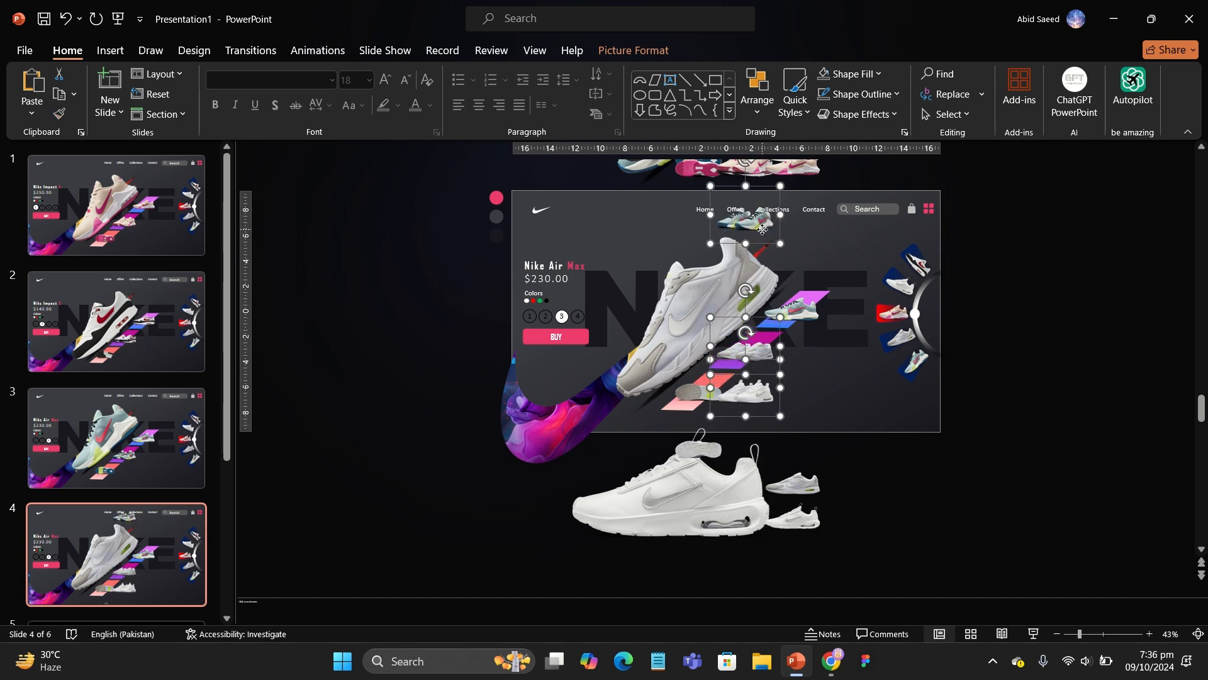
Move the teal shoe pair up off the slide and the white pair back down below it
{"action": "key", "text": "Up"}
{"action": "key", "text": "Up"}
{"action": "key", "text": "Up"}
{"action": "key", "text": "Up"}
{"action": "key", "text": "Up"}
{"action": "key", "text": "Up"}
{"action": "key", "text": "Up"}
{"action": "key", "text": "Up"}
{"action": "key", "text": "Up"}
{"action": "key", "text": "Up"}
{"action": "key", "text": "Up"}
{"action": "key", "text": "Up"}
{"action": "key", "text": "Up"}
{"action": "key", "text": "Up"}
{"action": "key", "text": "Up"}
{"action": "key", "text": "Up"}
{"action": "key", "text": "Up"}
{"action": "key", "text": "Up"}
{"action": "key", "text": "Up"}
{"action": "key", "text": "Up"}
{"action": "key", "text": "Down"}
{"action": "key", "text": "Down"}
{"action": "key", "text": "Down"}
{"action": "key", "text": "Down"}
{"action": "key", "text": "Down"}
{"action": "key", "text": "Down"}
{"action": "key", "text": "Down"}
{"action": "key", "text": "Down"}
{"action": "key", "text": "Down"}
{"action": "key", "text": "Down"}
{"action": "key", "text": "Down"}
{"action": "key", "text": "Down"}
{"action": "key", "text": "Down"}
{"action": "key", "text": "Down"}
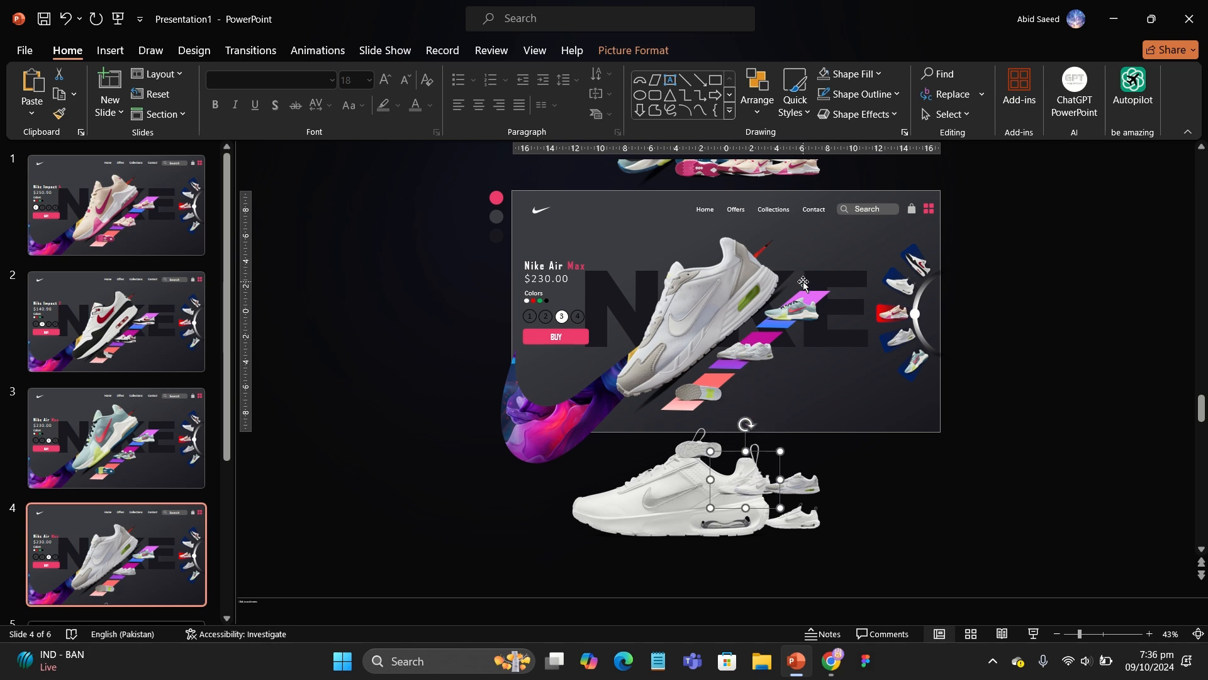
Move the small single teal shoe up off the slide and the matching grey shoe up onto the violet stripe
{"action": "left_click", "coordinate": [790, 321]}
{"action": "left_click", "coordinate": [798, 488], "text": "shift"}
{"action": "key", "text": "Up"}
{"action": "key", "text": "Up"}
{"action": "key", "text": "Up"}
{"action": "key", "text": "Up"}
{"action": "key", "text": "Up"}
{"action": "key", "text": "Up"}
{"action": "key", "text": "Up"}
{"action": "key", "text": "Up"}
{"action": "key", "text": "Up"}
{"action": "key", "text": "Up"}
{"action": "key", "text": "Up"}
{"action": "key", "text": "Up"}
{"action": "key", "text": "Up"}
{"action": "key", "text": "Up"}
{"action": "key", "text": "Up"}
{"action": "key", "text": "Up"}
{"action": "key", "text": "Up"}
{"action": "key", "text": "Up"}
{"action": "key", "text": "Up"}
{"action": "key", "text": "Up"}
{"action": "key", "text": "Up"}
{"action": "key", "text": "Up"}
{"action": "key", "text": "Up"}
{"action": "key", "text": "Up"}
{"action": "key", "text": "Up"}
{"action": "key", "text": "Up"}
{"action": "key", "text": "Up"}
{"action": "key", "text": "Up"}
{"action": "key", "text": "Up"}
{"action": "key", "text": "Up"}
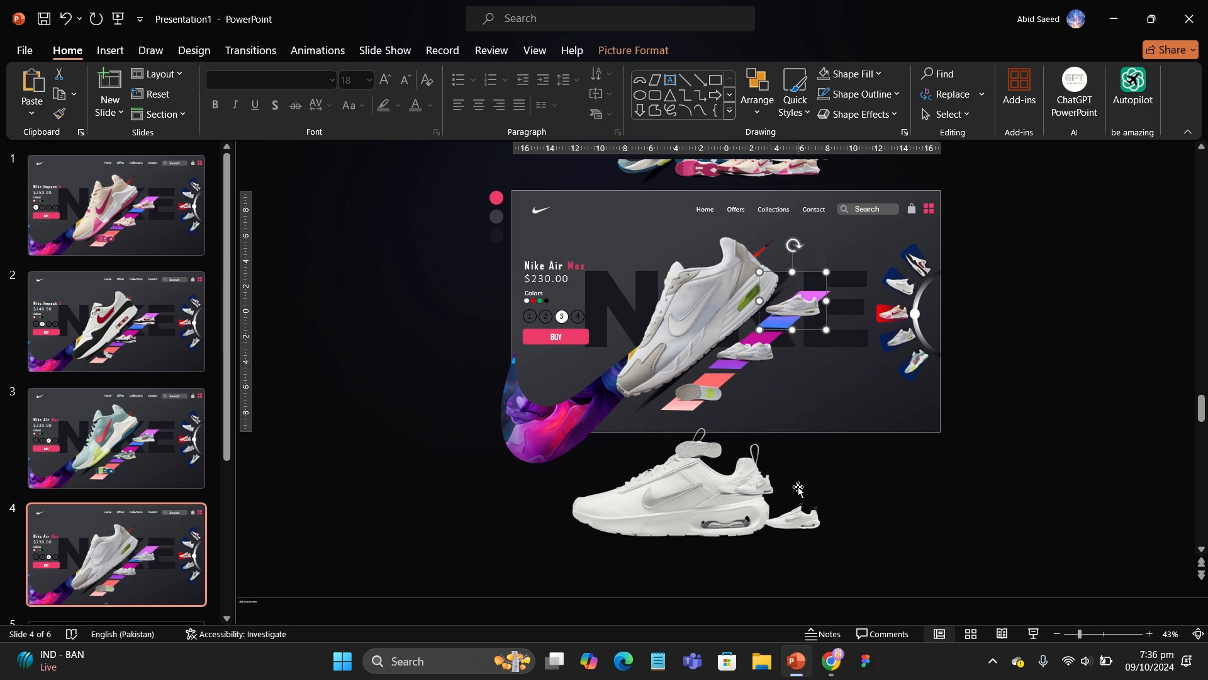
Move the small single white shoe up to just below slide 4's lower edge
{"action": "left_click", "coordinate": [798, 489]}
{"action": "key", "text": "Up"}
{"action": "key", "text": "Up"}
{"action": "key", "text": "Up"}
{"action": "key", "text": "Up"}
{"action": "key", "text": "Up"}
{"action": "key", "text": "Up"}
{"action": "key", "text": "Up"}
{"action": "key", "text": "Up"}
{"action": "key", "text": "Up"}
{"action": "key", "text": "Up"}
{"action": "key", "text": "Up"}
{"action": "key", "text": "Up"}
{"action": "key", "text": "Up"}
{"action": "key", "text": "Up"}
{"action": "key", "text": "Up"}
{"action": "key", "text": "Up"}
{"action": "key", "text": "Up"}
{"action": "key", "text": "Up"}
{"action": "key", "text": "Up"}
{"action": "key", "text": "Up"}
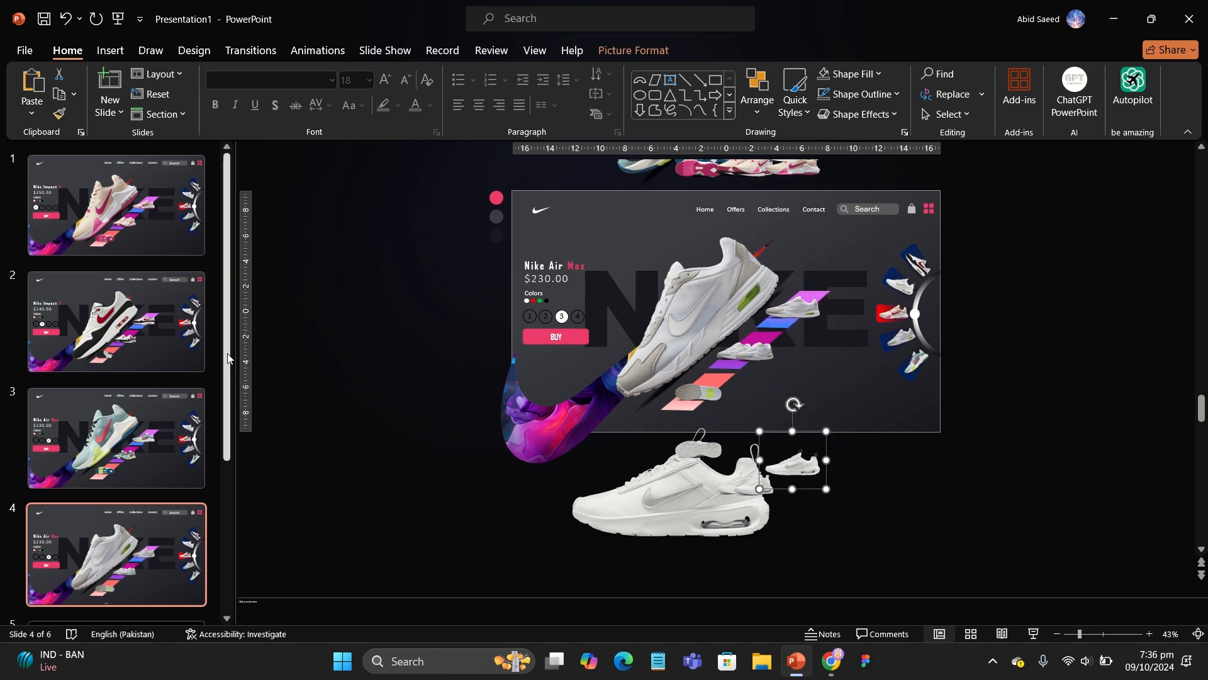
Retitle the product on slide 4 "Nike Max Solo Lite" with "Lite" in pinkish red, and set the price to $140.00
{"action": "left_click", "coordinate": [551, 264]}
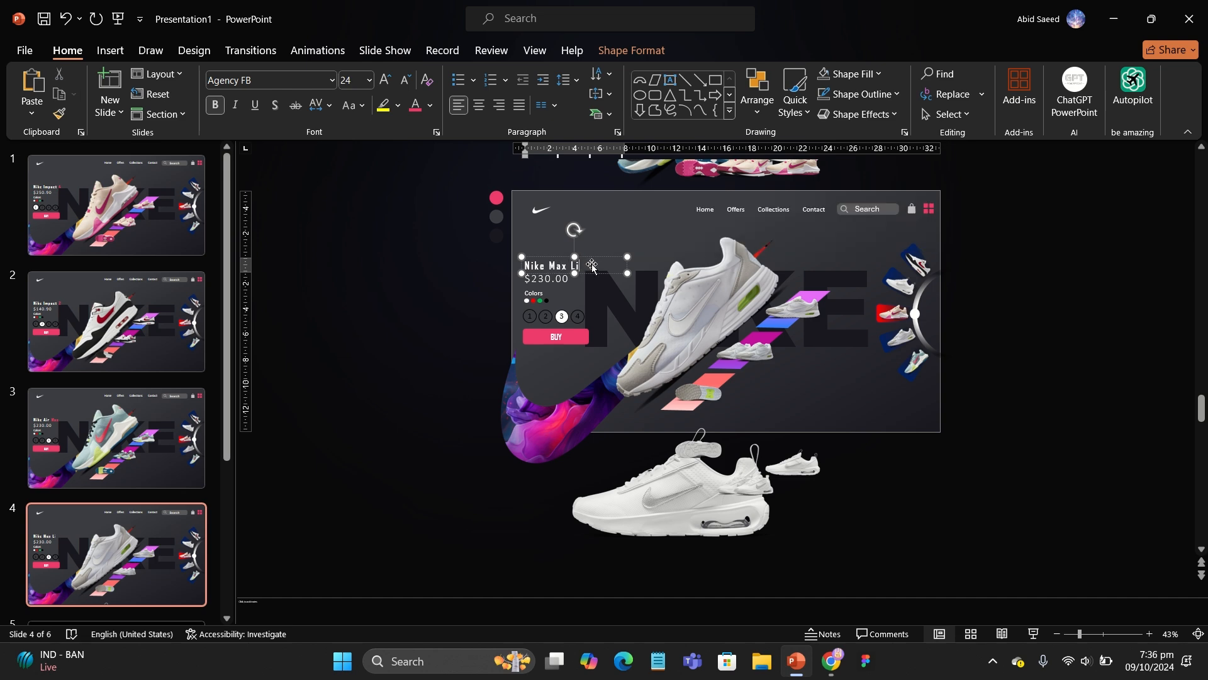
{"action": "left_click_drag", "start_coordinate": [595, 266], "coordinate": [616, 265]}
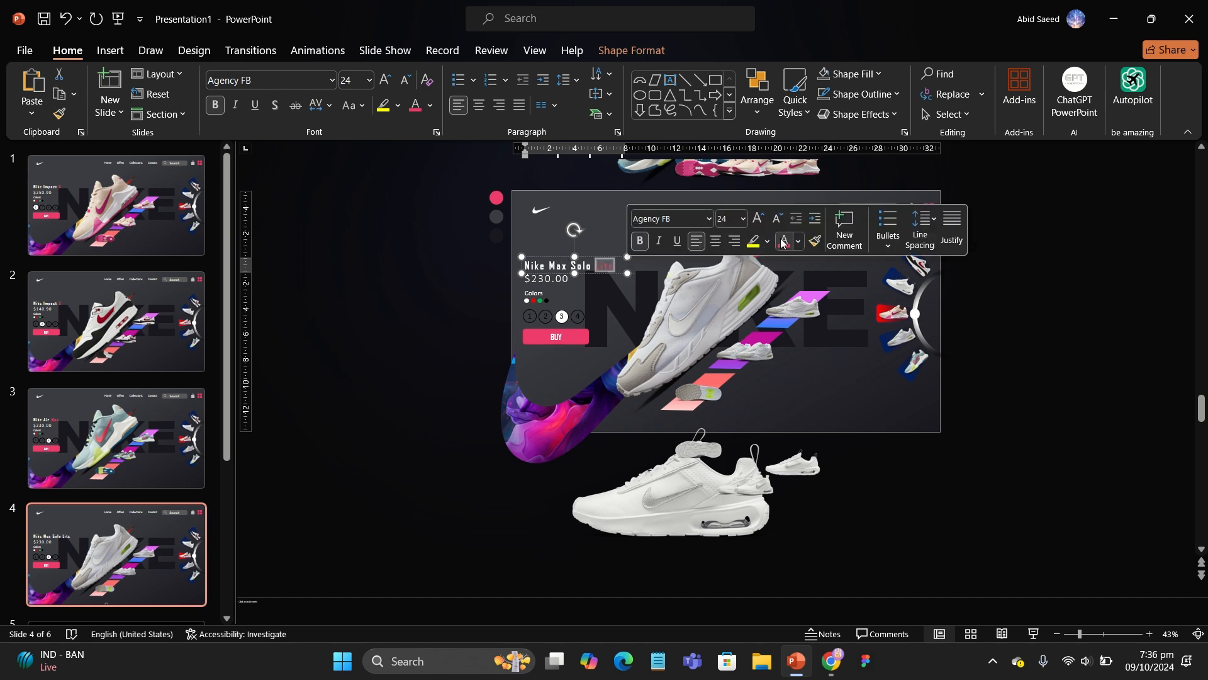
{"action": "left_click", "coordinate": [784, 241]}
{"action": "left_click", "coordinate": [547, 278]}
{"action": "left_click", "coordinate": [562, 318]}
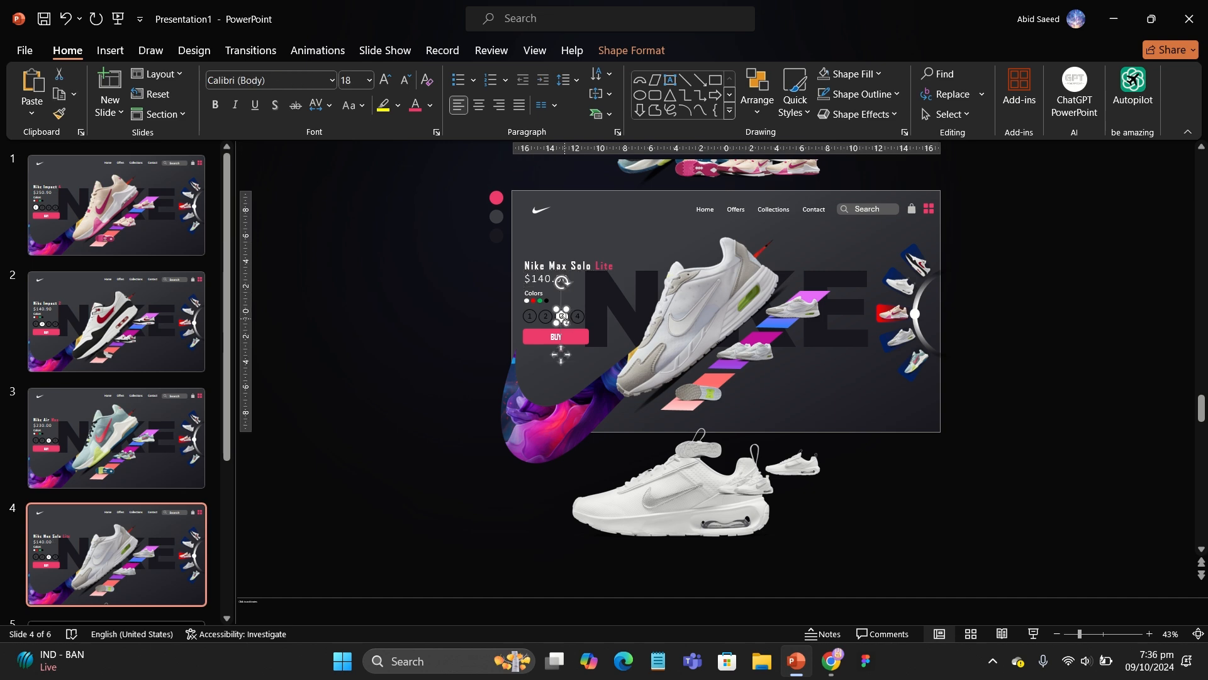
Duplicate slide 4
{"action": "scroll", "coordinate": [562, 318], "scroll_direction": "up", "scroll_amount": 5}
{"action": "left_click", "coordinate": [314, 304]}
{"action": "scroll", "coordinate": [315, 304], "scroll_direction": "down", "scroll_amount": 4}
{"action": "scroll", "coordinate": [149, 457], "scroll_direction": "down", "scroll_amount": 2}
{"action": "right_click", "coordinate": [149, 457]}
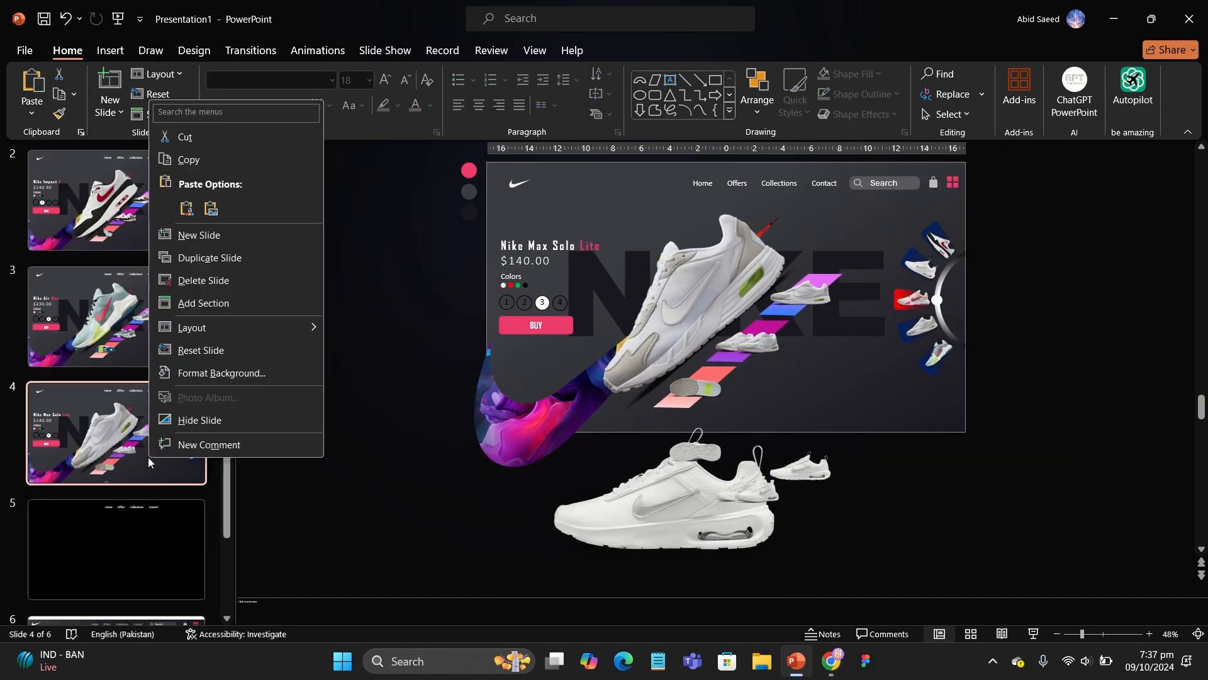
{"action": "left_click", "coordinate": [231, 263]}
Move the large grey and white shoes on slide 5 up together until the white one sits on the slide
{"action": "left_click", "coordinate": [686, 494]}
{"action": "left_click_drag", "start_coordinate": [686, 493], "coordinate": [684, 332]}
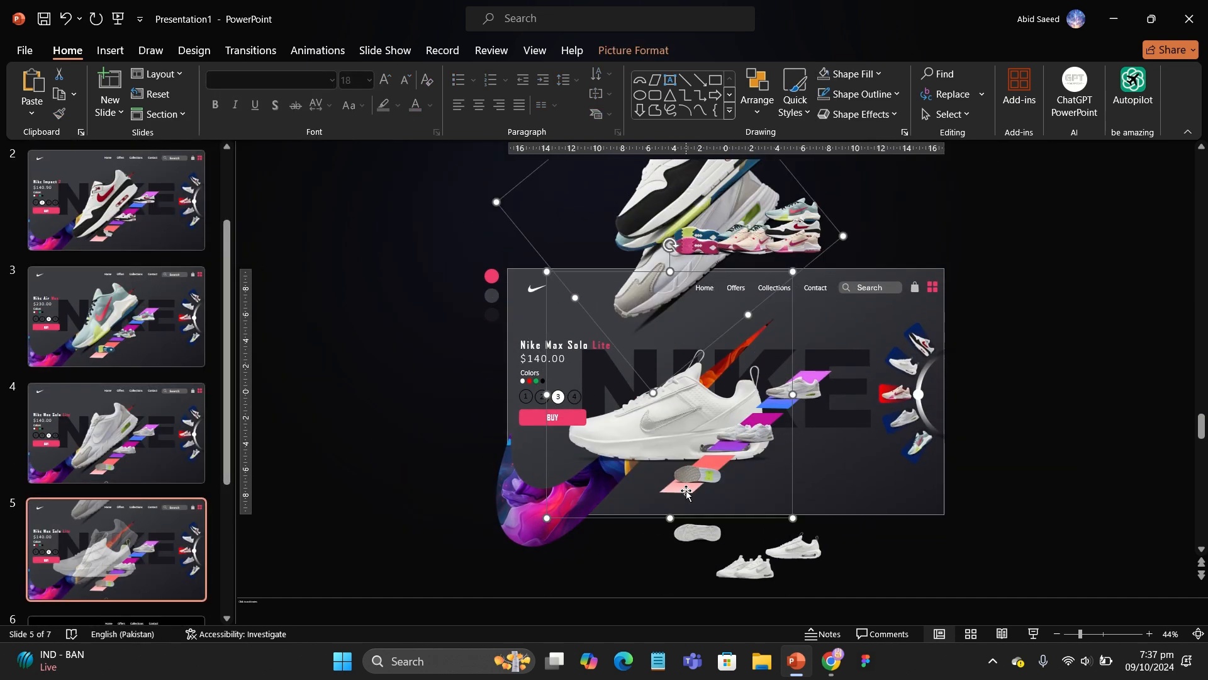
Try to move the large grey shoe up off slide 5 and tilt the large white shoe diagonally
{"action": "left_click", "coordinate": [610, 344], "text": "shift"}
{"action": "left_click", "coordinate": [611, 344], "text": "shift"}
{"action": "left_click", "coordinate": [638, 413], "text": "shift"}
{"action": "key", "text": "Up"}
{"action": "key", "text": "Up"}
{"action": "key", "text": "Up"}
{"action": "key", "text": "Up"}
{"action": "key", "text": "Up"}
{"action": "key", "text": "Up"}
{"action": "key", "text": "Up"}
{"action": "key", "text": "Up"}
{"action": "key", "text": "Up"}
{"action": "key", "text": "Up"}
{"action": "key", "text": "Up"}
{"action": "key", "text": "Up"}
{"action": "key", "text": "Up"}
{"action": "key", "text": "Up"}
{"action": "key", "text": "Up"}
{"action": "key", "text": "Up"}
{"action": "key", "text": "Up"}
{"action": "key", "text": "Up"}
{"action": "key", "text": "Up"}
{"action": "key", "text": "Up"}
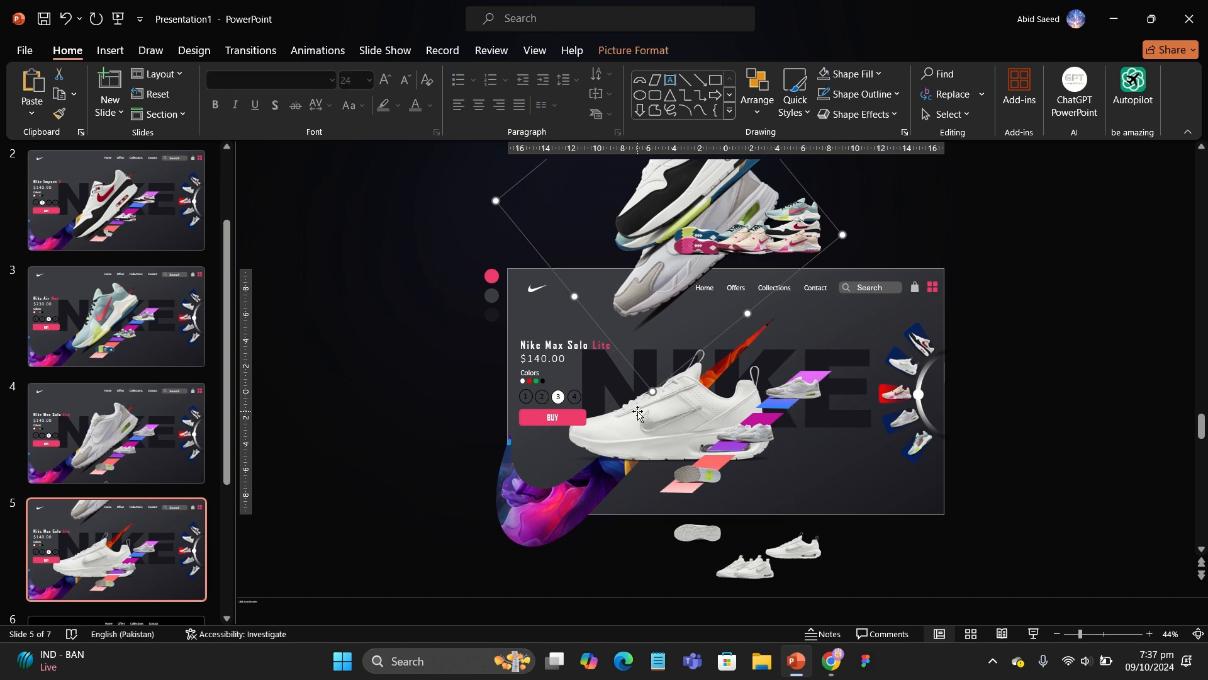
{"action": "left_click", "coordinate": [638, 411]}
{"action": "left_click_drag", "start_coordinate": [670, 246], "coordinate": [604, 329]}
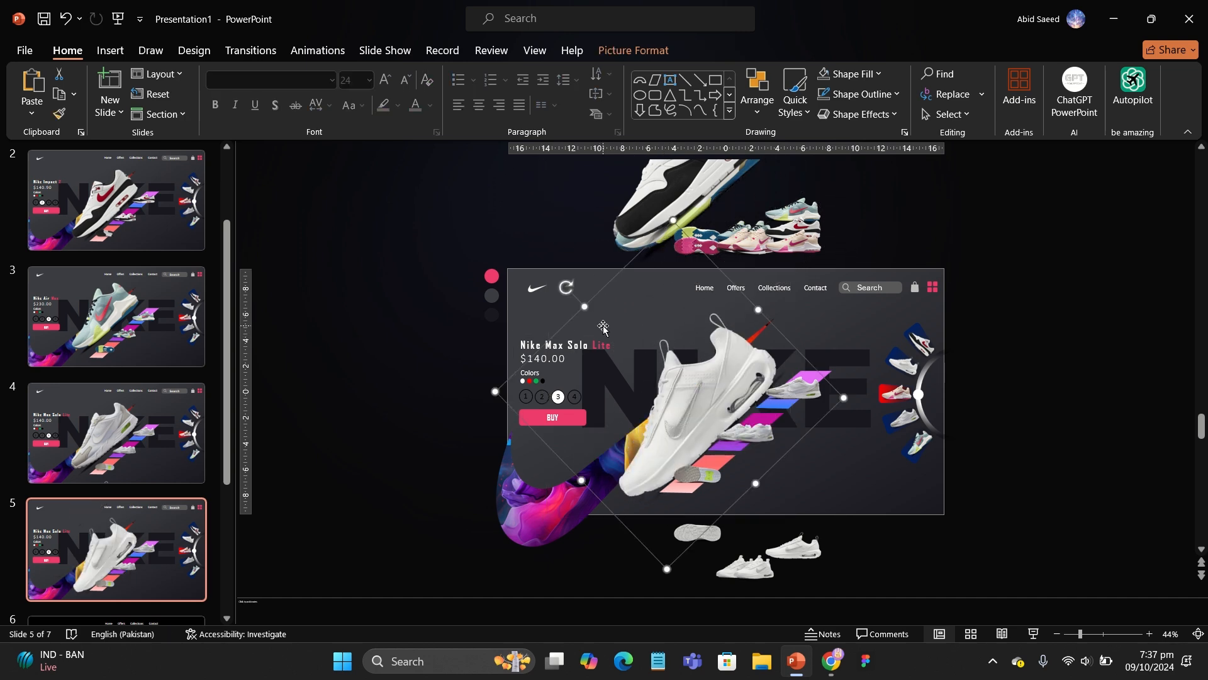
Undo the white shoe's rotation and the grey shoe's move, and nudge both large shoes slightly higher together
{"action": "key", "text": "ctrl+z"}
{"action": "key", "text": "ctrl+z"}
{"action": "key", "text": "ctrl+z"}
{"action": "key", "text": "Up"}
{"action": "key", "text": "Up"}
{"action": "key", "text": "Up"}
{"action": "key", "text": "Up"}
{"action": "key", "text": "Up"}
{"action": "key", "text": "Up"}
{"action": "key", "text": "Up"}
{"action": "key", "text": "Up"}
{"action": "key", "text": "Up"}
{"action": "key", "text": "Up"}
{"action": "key", "text": "Up"}
{"action": "key", "text": "Up"}
{"action": "key", "text": "Up"}
{"action": "key", "text": "Up"}
{"action": "key", "text": "Up"}
{"action": "key", "text": "Up"}
{"action": "key", "text": "Up"}
{"action": "key", "text": "Up"}
{"action": "key", "text": "Up"}
{"action": "key", "text": "Up"}
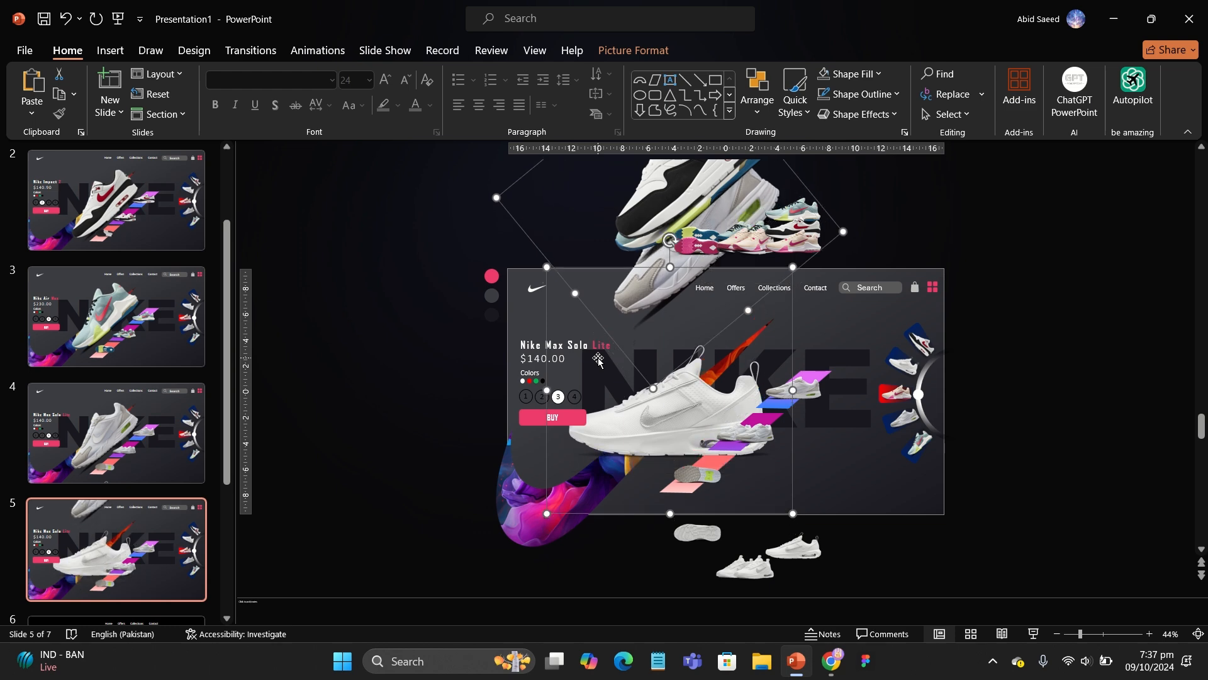
Move the large grey shoe up clear of slide 5 and rotate the large white shoe diagonally with its toe down
{"action": "left_click", "coordinate": [382, 244]}
{"action": "left_click", "coordinate": [653, 282]}
{"action": "left_click", "coordinate": [619, 310]}
{"action": "key", "text": "Up"}
{"action": "key", "text": "Up"}
{"action": "key", "text": "Up"}
{"action": "key", "text": "Up"}
{"action": "key", "text": "Up"}
{"action": "key", "text": "Up"}
{"action": "key", "text": "Up"}
{"action": "key", "text": "Up"}
{"action": "key", "text": "Up"}
{"action": "key", "text": "Up"}
{"action": "key", "text": "Up"}
{"action": "left_click", "coordinate": [631, 333]}
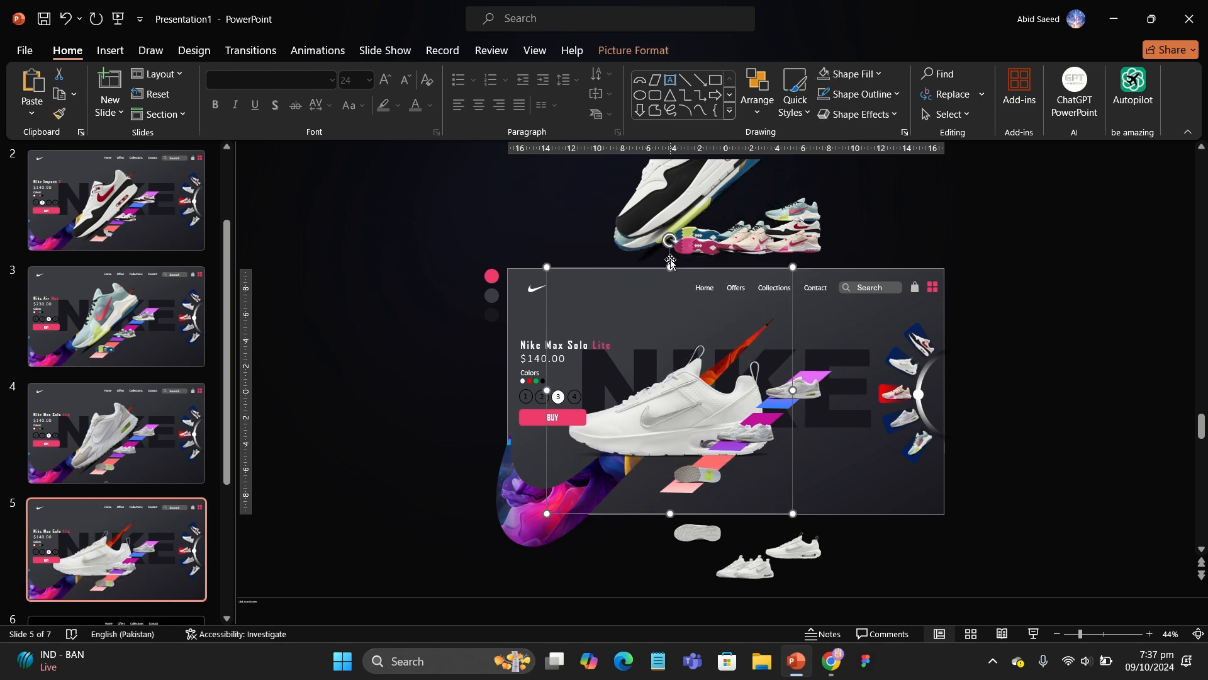
{"action": "left_click_drag", "start_coordinate": [670, 241], "coordinate": [611, 322]}
Move the small single grey shoe up off slide 5 and the matching white shoe up onto the violet stripe
{"action": "left_click", "coordinate": [794, 389]}
{"action": "scroll", "coordinate": [795, 389], "scroll_direction": "down", "scroll_amount": 2}
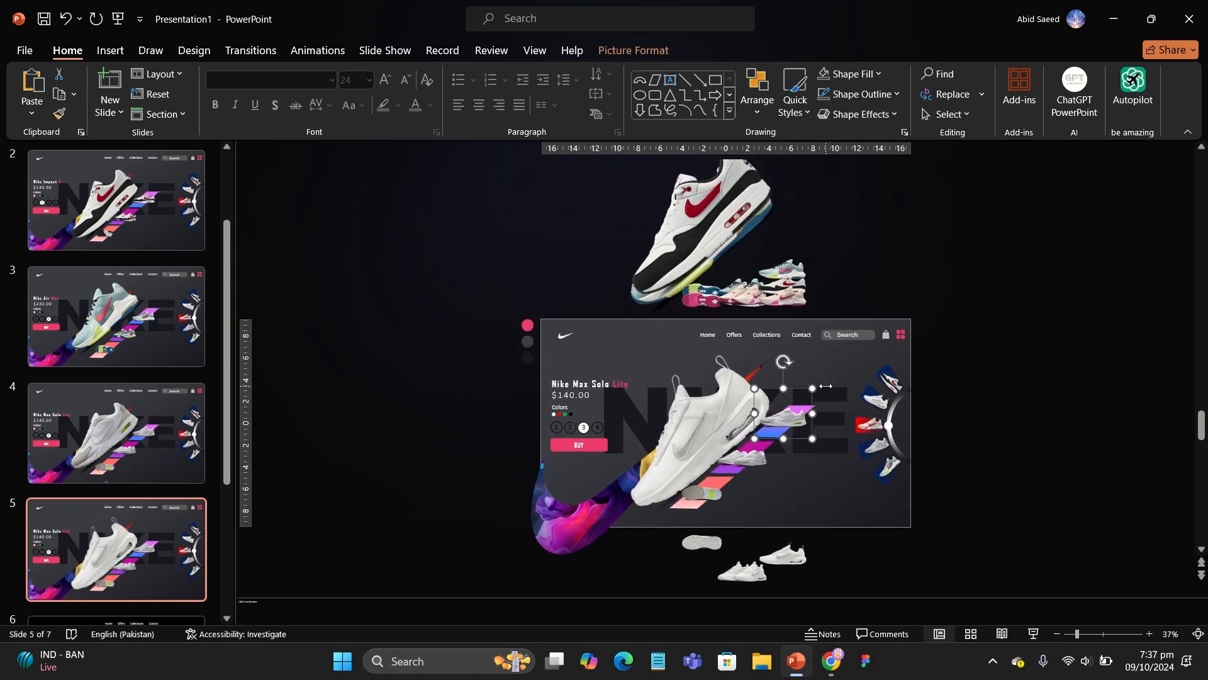
{"action": "key", "text": "Up"}
{"action": "key", "text": "Up"}
{"action": "key", "text": "Up"}
{"action": "key", "text": "Up"}
{"action": "key", "text": "Up"}
{"action": "key", "text": "Up"}
{"action": "key", "text": "Up"}
{"action": "key", "text": "Up"}
{"action": "key", "text": "Up"}
{"action": "key", "text": "Up"}
{"action": "key", "text": "Up"}
{"action": "key", "text": "Up"}
{"action": "key", "text": "Up"}
{"action": "key", "text": "Up"}
{"action": "key", "text": "Up"}
{"action": "key", "text": "Up"}
{"action": "key", "text": "Up"}
{"action": "key", "text": "Up"}
{"action": "key", "text": "Up"}
{"action": "key", "text": "Up"}
{"action": "left_click_drag", "start_coordinate": [807, 562], "coordinate": [807, 426]}
Move the small grey shoe pair on the stripes up off slide 5
{"action": "left_click", "coordinate": [755, 468]}
{"action": "key", "text": "Up"}
{"action": "key", "text": "Up"}
{"action": "key", "text": "Up"}
{"action": "key", "text": "Up"}
{"action": "key", "text": "Up"}
{"action": "key", "text": "Up"}
{"action": "key", "text": "Up"}
{"action": "key", "text": "Up"}
{"action": "key", "text": "Up"}
{"action": "key", "text": "Up"}
{"action": "key", "text": "Up"}
{"action": "key", "text": "Up"}
{"action": "key", "text": "Up"}
{"action": "key", "text": "Up"}
{"action": "key", "text": "Up"}
{"action": "key", "text": "Up"}
{"action": "key", "text": "Up"}
{"action": "key", "text": "Up"}
{"action": "key", "text": "Up"}
{"action": "key", "text": "Up"}
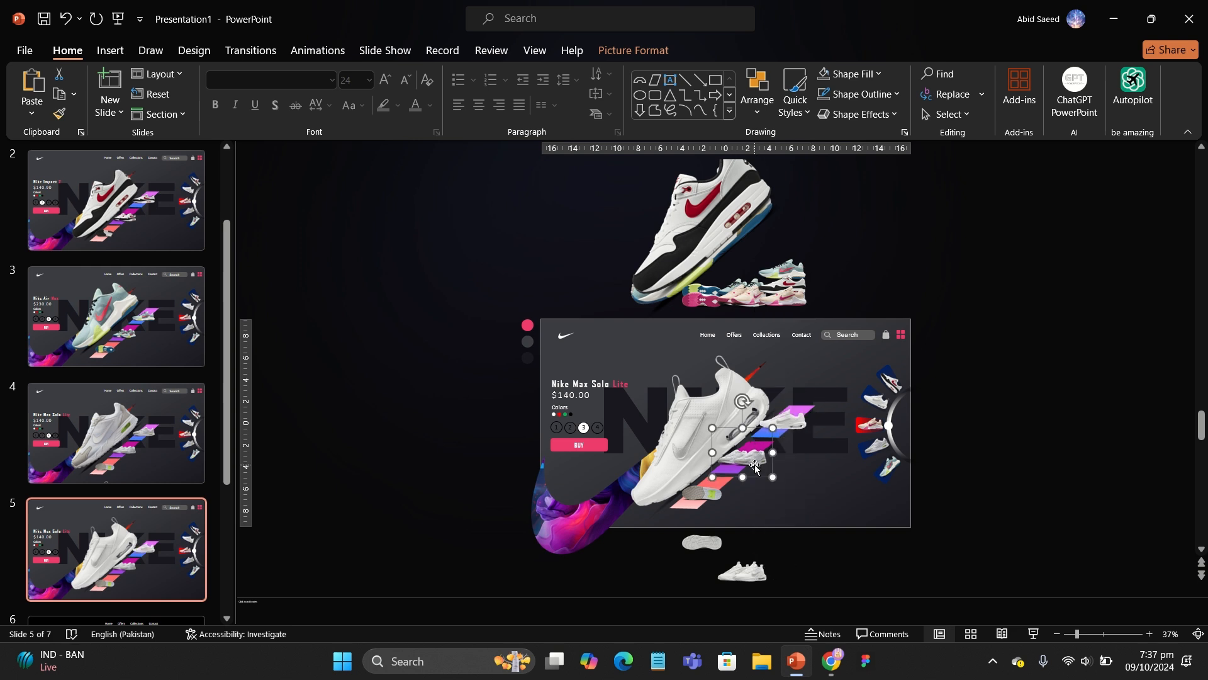
Move the small white shoe pair from below slide 5 up onto the middle magenta stripe
{"action": "left_click", "coordinate": [743, 571]}
{"action": "key", "text": "Up"}
{"action": "key", "text": "Up"}
{"action": "key", "text": "Up"}
{"action": "key", "text": "Up"}
{"action": "key", "text": "Up"}
{"action": "key", "text": "Up"}
{"action": "key", "text": "Up"}
{"action": "key", "text": "Up"}
{"action": "key", "text": "Up"}
{"action": "key", "text": "Up"}
{"action": "key", "text": "Up"}
{"action": "key", "text": "Up"}
{"action": "key", "text": "Up"}
{"action": "key", "text": "Up"}
{"action": "key", "text": "Up"}
{"action": "key", "text": "Up"}
{"action": "key", "text": "Up"}
{"action": "key", "text": "Up"}
{"action": "key", "text": "Up"}
{"action": "key", "text": "Up"}
{"action": "scroll", "coordinate": [741, 566], "scroll_direction": "up", "scroll_amount": 1}
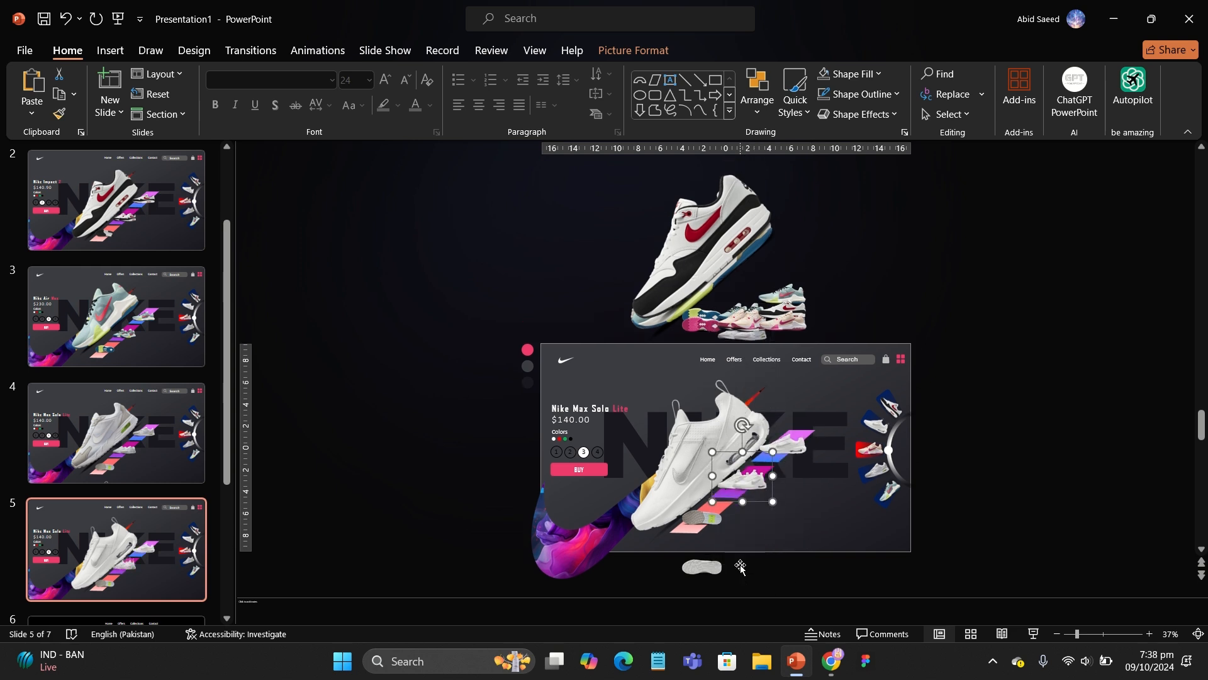
Move the grey shoe sole up off slide 5 and the matching white sole up onto the salmon stripe
{"action": "key", "text": "Up"}
{"action": "key", "text": "Up"}
{"action": "key", "text": "Up"}
{"action": "key", "text": "Up"}
{"action": "key", "text": "Up"}
{"action": "key", "text": "Up"}
{"action": "key", "text": "Up"}
{"action": "key", "text": "Up"}
{"action": "key", "text": "Up"}
{"action": "key", "text": "Up"}
{"action": "key", "text": "Up"}
{"action": "key", "text": "Up"}
{"action": "key", "text": "Up"}
{"action": "key", "text": "Up"}
{"action": "key", "text": "Up"}
{"action": "key", "text": "Up"}
{"action": "key", "text": "Up"}
{"action": "key", "text": "Up"}
{"action": "key", "text": "Up"}
{"action": "key", "text": "Up"}
{"action": "left_click_drag", "start_coordinate": [705, 564], "coordinate": [705, 545]}
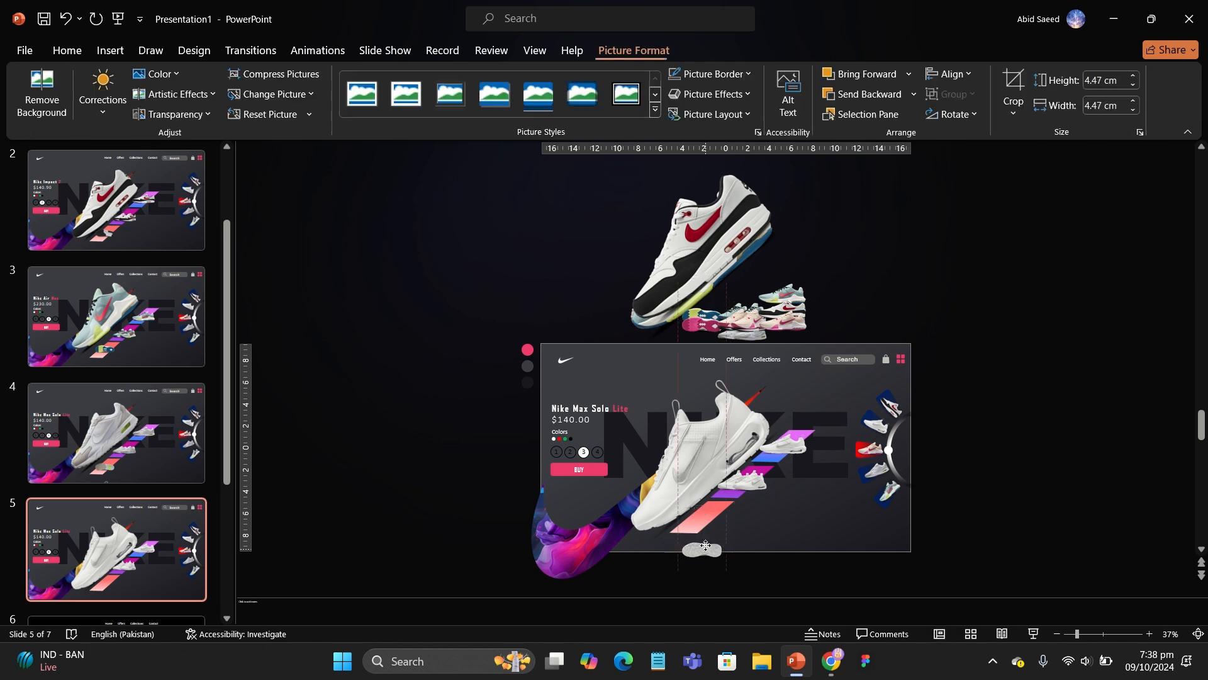
{"action": "left_click", "coordinate": [386, 482]}
On slide 2, shift the four other side shoes one tile along the arc and place the white, black and red shoe on the lowest tile
{"action": "scroll", "coordinate": [387, 482], "scroll_direction": "up", "scroll_amount": 5}
{"action": "scroll", "coordinate": [120, 353], "scroll_direction": "up", "scroll_amount": 3}
{"action": "left_click", "coordinate": [120, 325]}
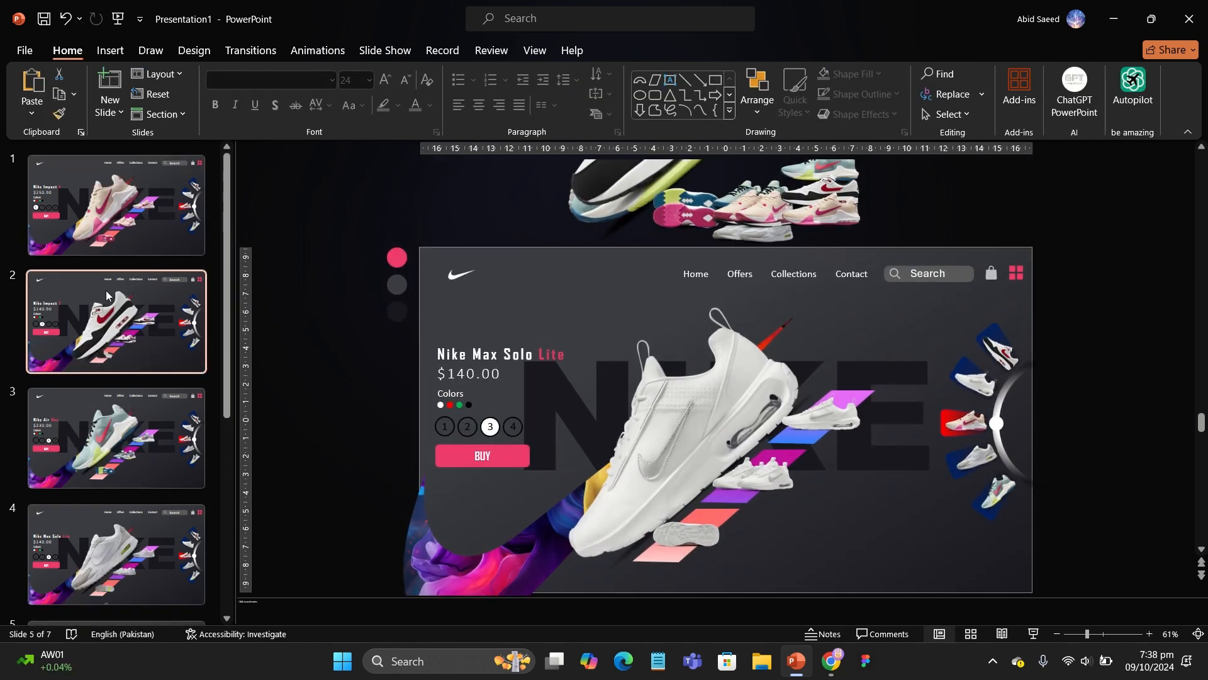
{"action": "left_click", "coordinate": [976, 382]}
{"action": "left_click", "coordinate": [1007, 351]}
{"action": "left_click_drag", "start_coordinate": [1007, 351], "coordinate": [1088, 343]}
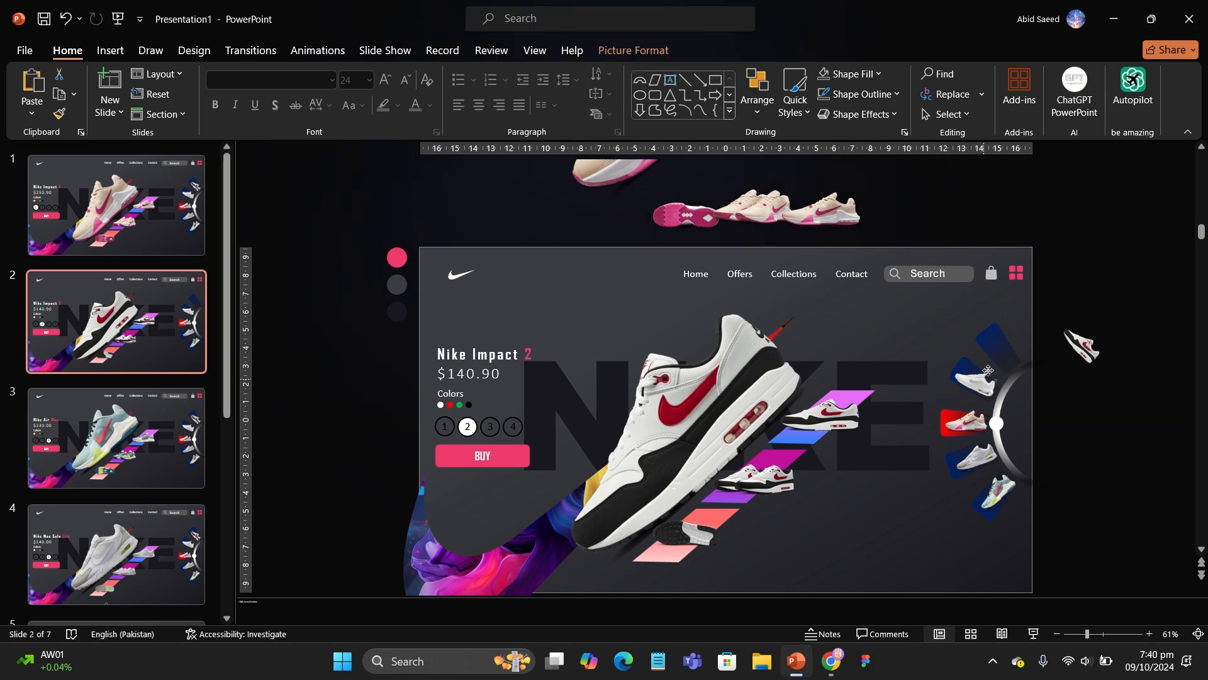
{"action": "left_click_drag", "start_coordinate": [988, 370], "coordinate": [1011, 333]}
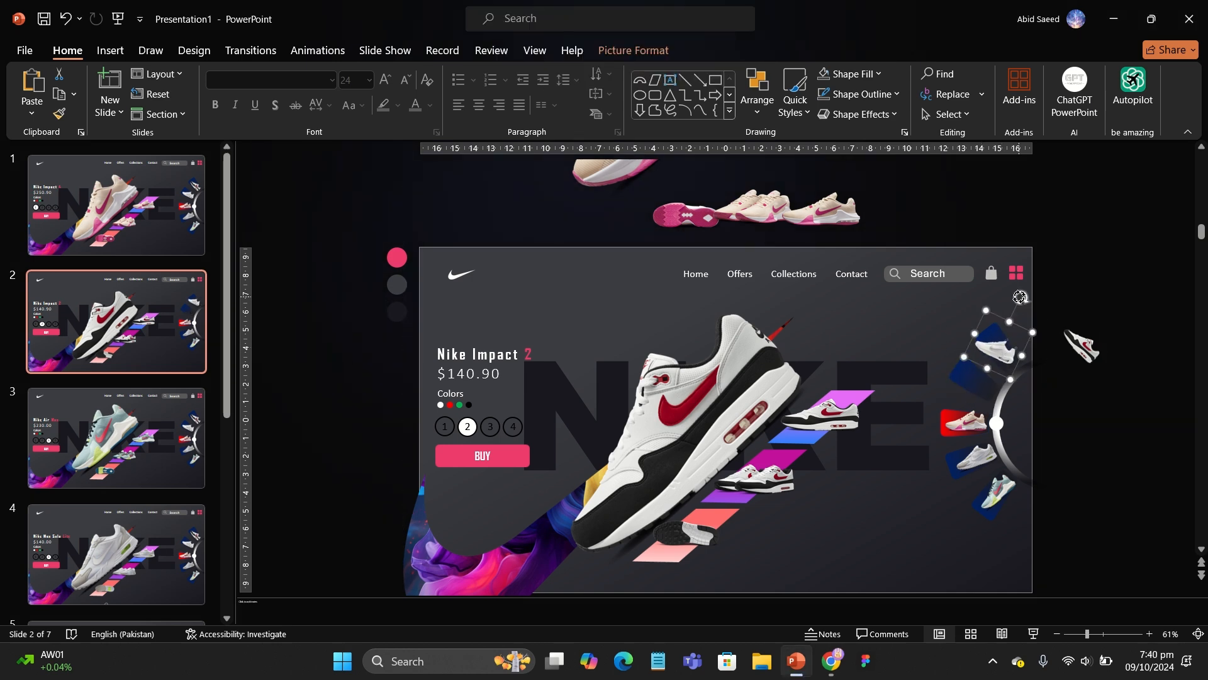
{"action": "left_click_drag", "start_coordinate": [965, 420], "coordinate": [984, 374]}
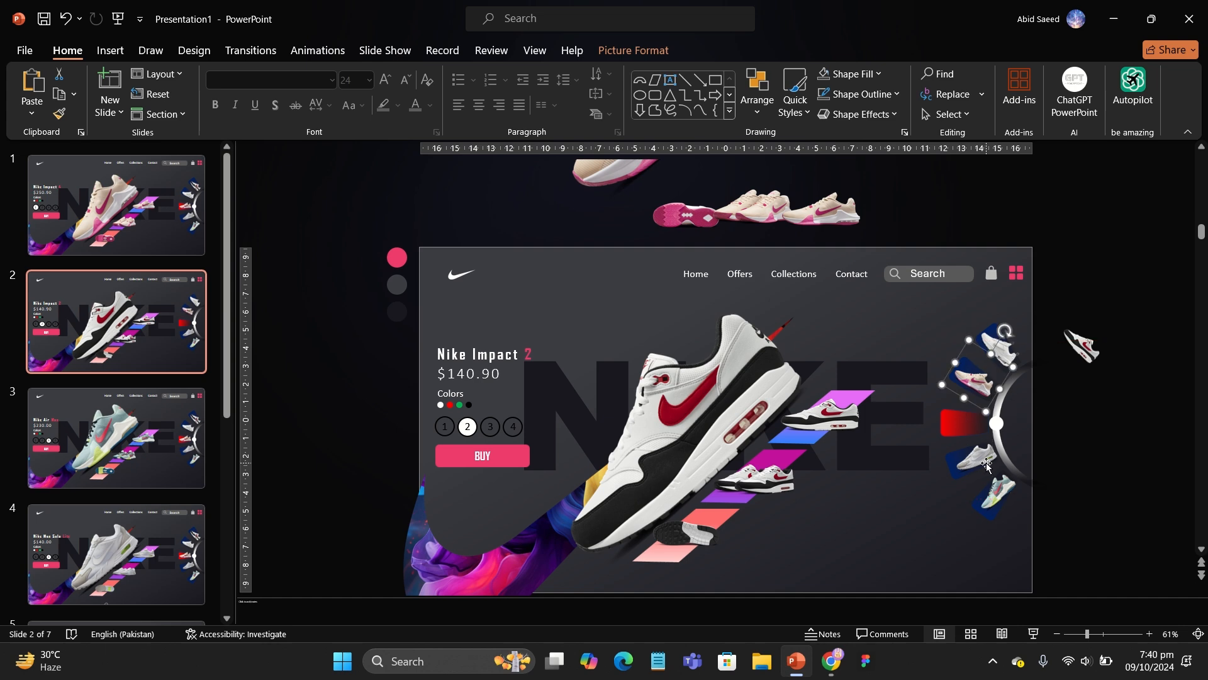
{"action": "left_click_drag", "start_coordinate": [987, 466], "coordinate": [966, 434]}
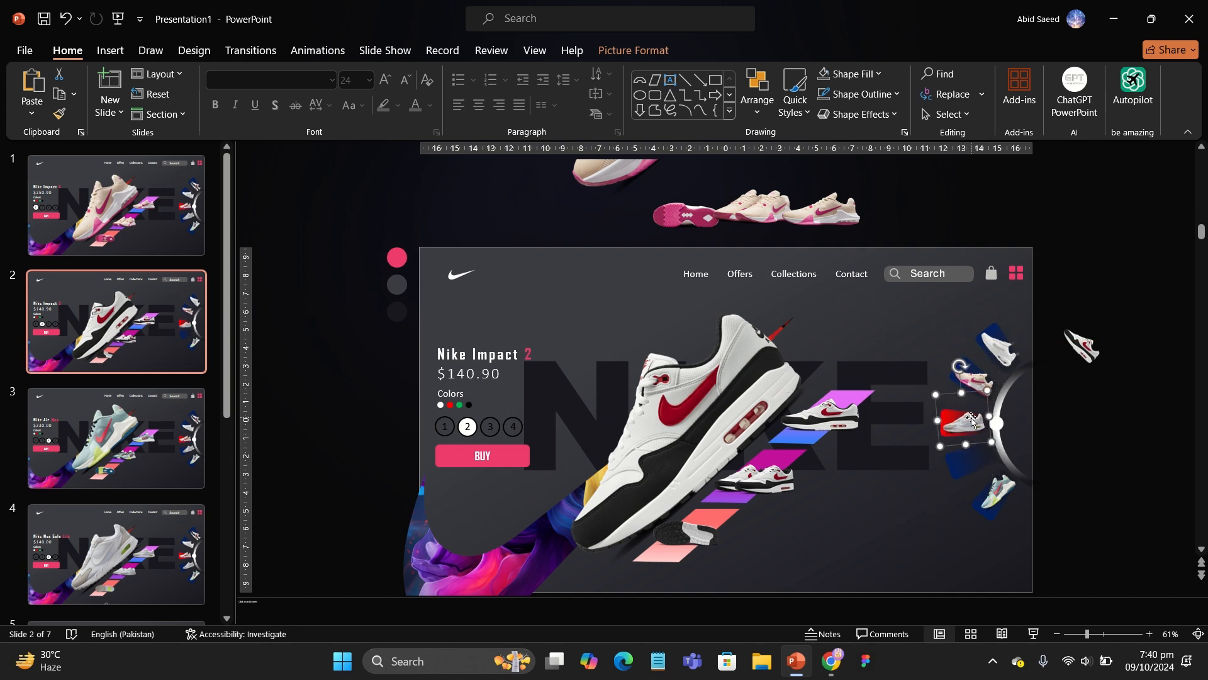
{"action": "left_click_drag", "start_coordinate": [993, 492], "coordinate": [975, 451]}
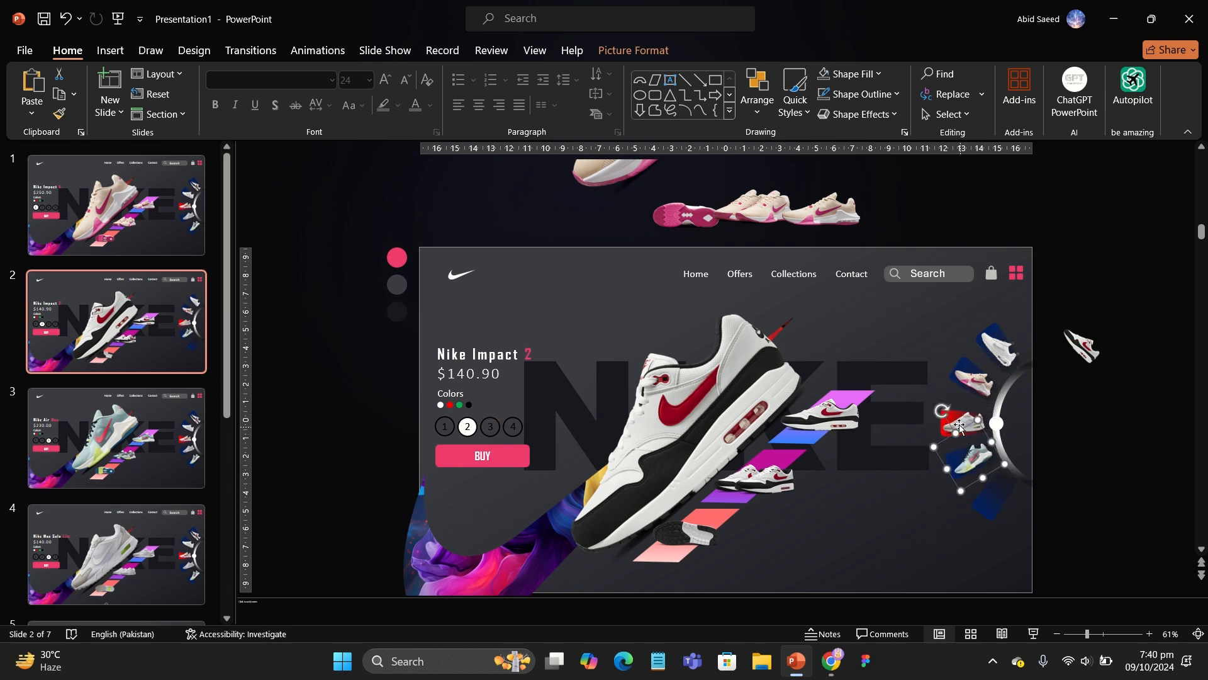
{"action": "left_click_drag", "start_coordinate": [1082, 340], "coordinate": [978, 478]}
Distribute the five side shoes on slide 2 vertically
{"action": "scroll", "coordinate": [975, 477], "scroll_direction": "up", "scroll_amount": 1}
{"action": "left_click", "coordinate": [1000, 374]}
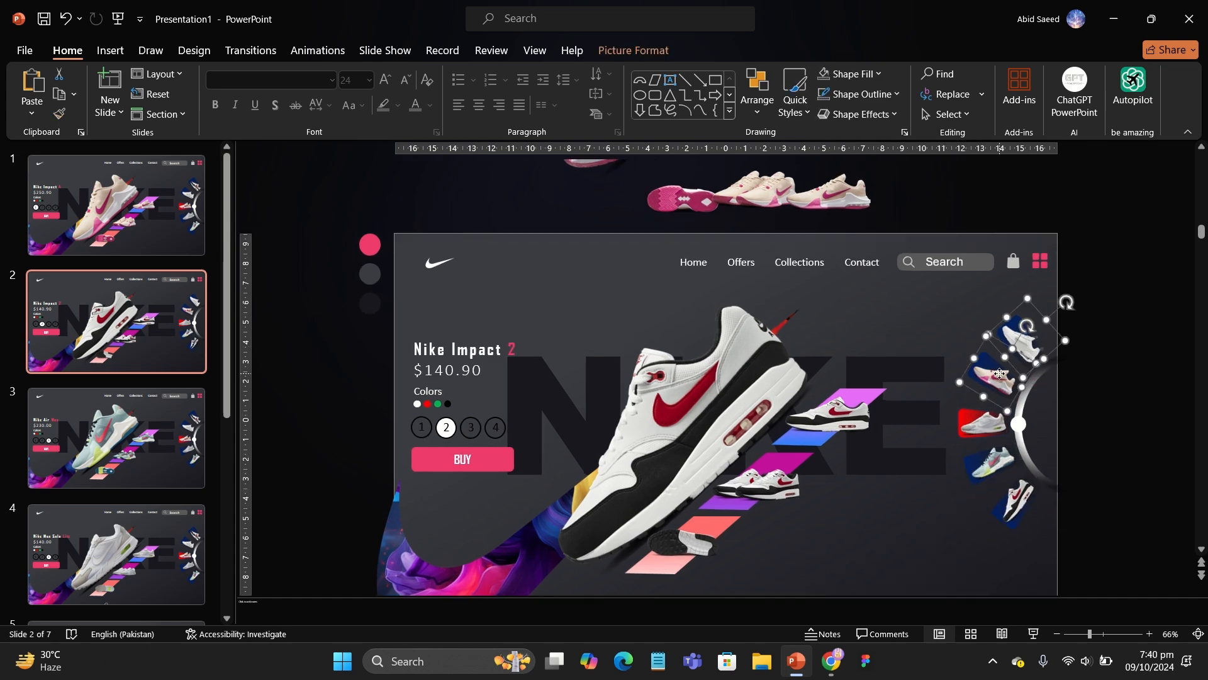
{"action": "left_click", "coordinate": [667, 56]}
{"action": "left_click", "coordinate": [949, 75]}
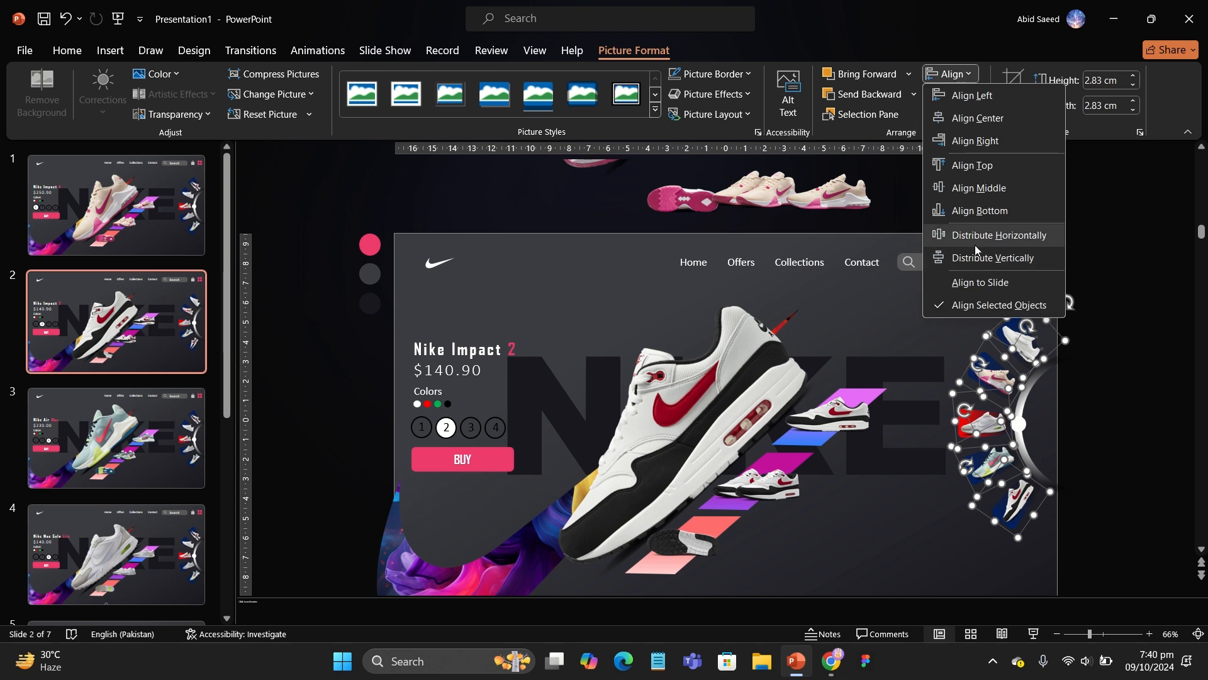
{"action": "left_click", "coordinate": [963, 259]}
{"action": "left_click", "coordinate": [1114, 309]}
Nudge the pink, teal and black-and-red side shoes on slide 2 so they sit better on their tiles
{"action": "left_click_drag", "start_coordinate": [1003, 382], "coordinate": [999, 376]}
{"action": "left_click", "coordinate": [1081, 399]}
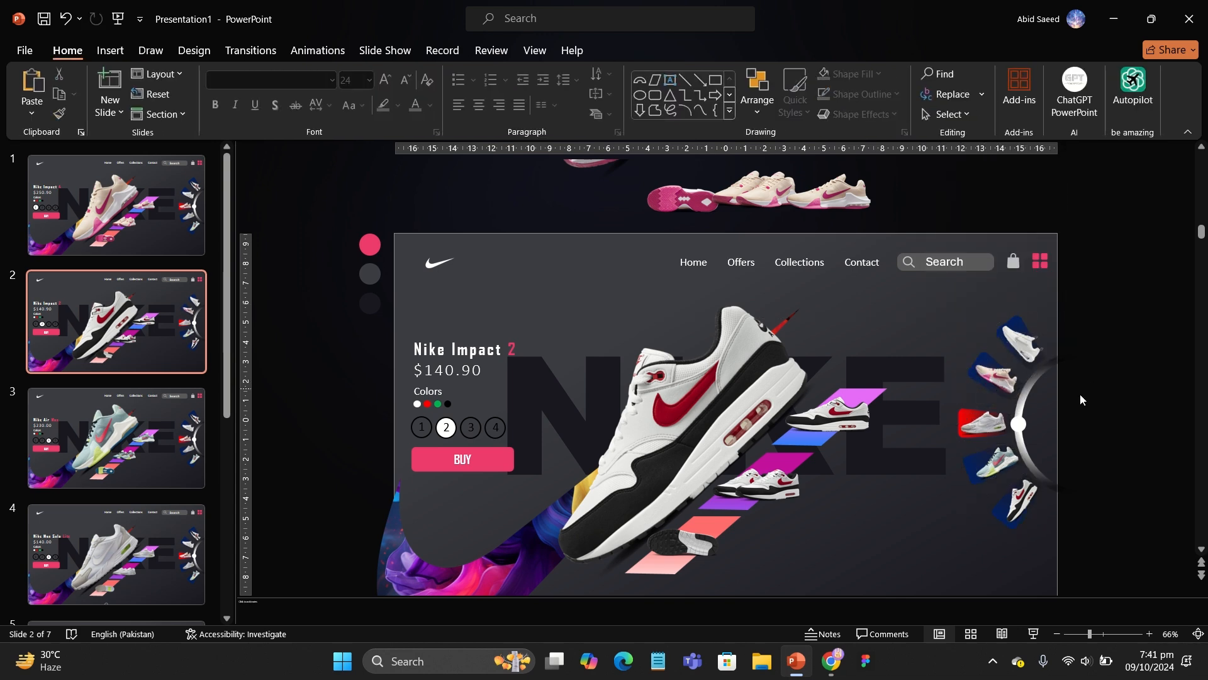
{"action": "left_click_drag", "start_coordinate": [1000, 454], "coordinate": [997, 455]}
{"action": "left_click_drag", "start_coordinate": [1026, 499], "coordinate": [1024, 498]}
On slide 3, set the top three side shoes aside off the slide, and move the grey shoe onto the red tile and the teal shoe below it
{"action": "left_click", "coordinate": [160, 455]}
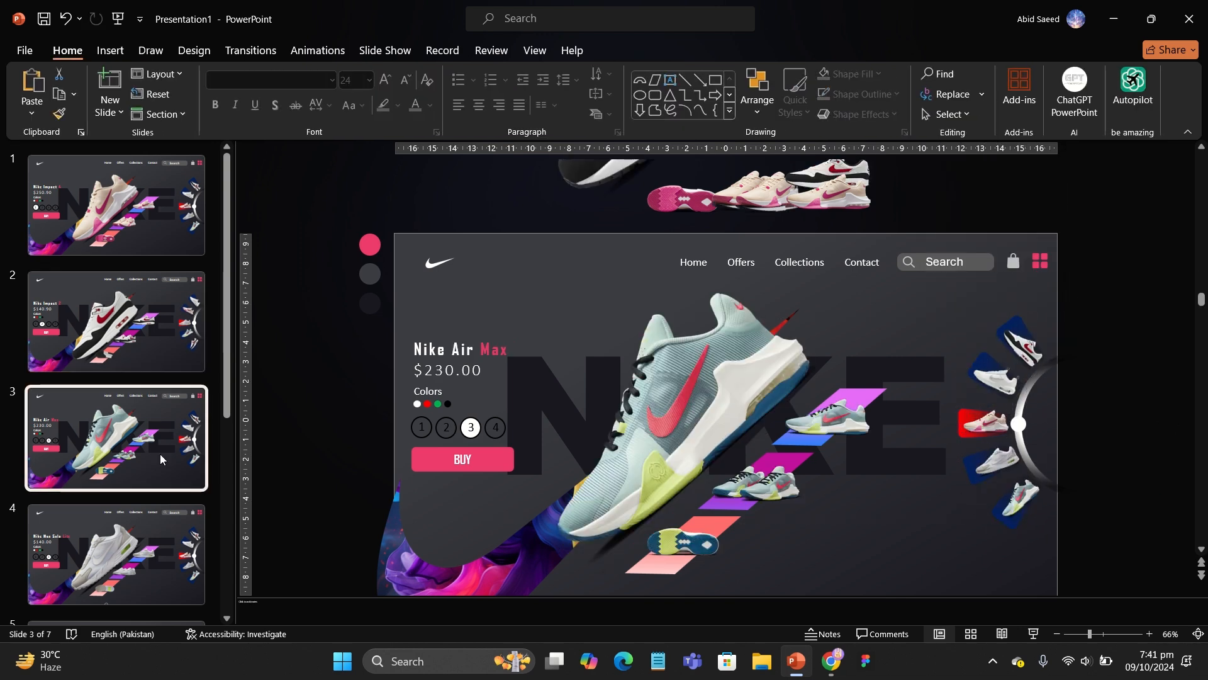
{"action": "left_click_drag", "start_coordinate": [1020, 350], "coordinate": [1086, 339]}
{"action": "left_click_drag", "start_coordinate": [995, 381], "coordinate": [1093, 379]}
{"action": "left_click_drag", "start_coordinate": [986, 423], "coordinate": [1111, 416]}
{"action": "left_click", "coordinate": [992, 460]}
{"action": "left_click_drag", "start_coordinate": [992, 460], "coordinate": [988, 382]}
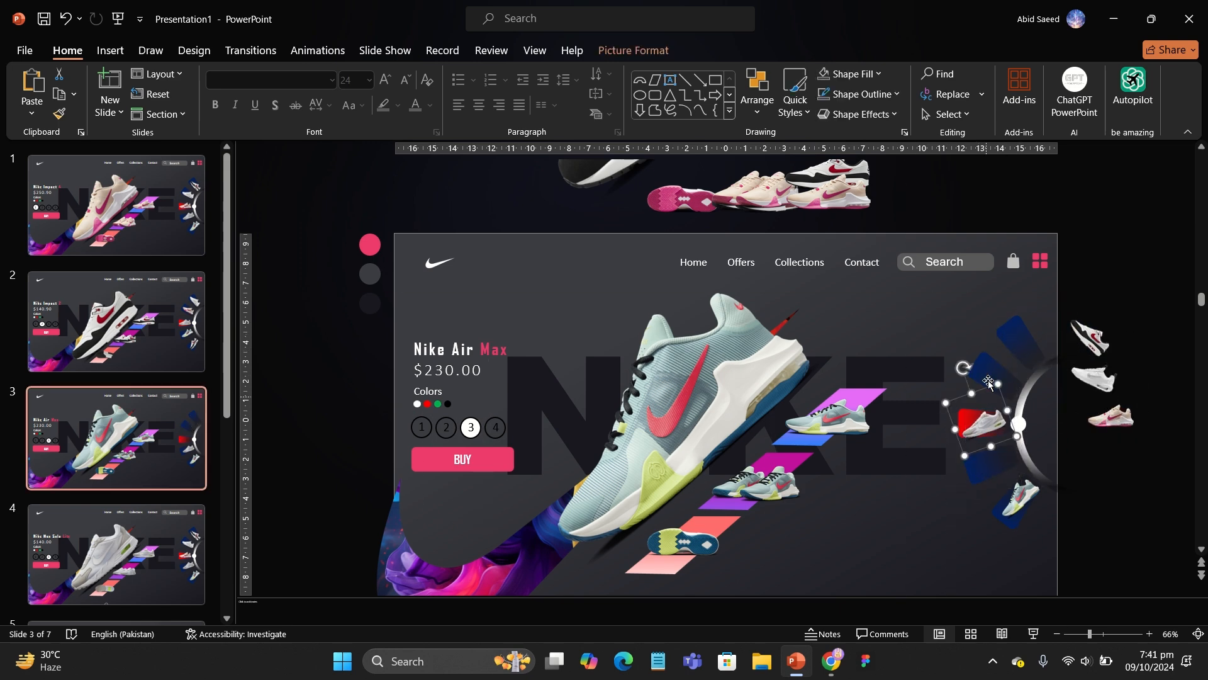
{"action": "left_click_drag", "start_coordinate": [1020, 501], "coordinate": [995, 456]}
Place the white side shoe on slide 3's lowest tile and the black-and-red shoe on the second tile from the top
{"action": "left_click_drag", "start_coordinate": [1093, 423], "coordinate": [1084, 436]}
{"action": "left_click_drag", "start_coordinate": [1084, 377], "coordinate": [1024, 492]}
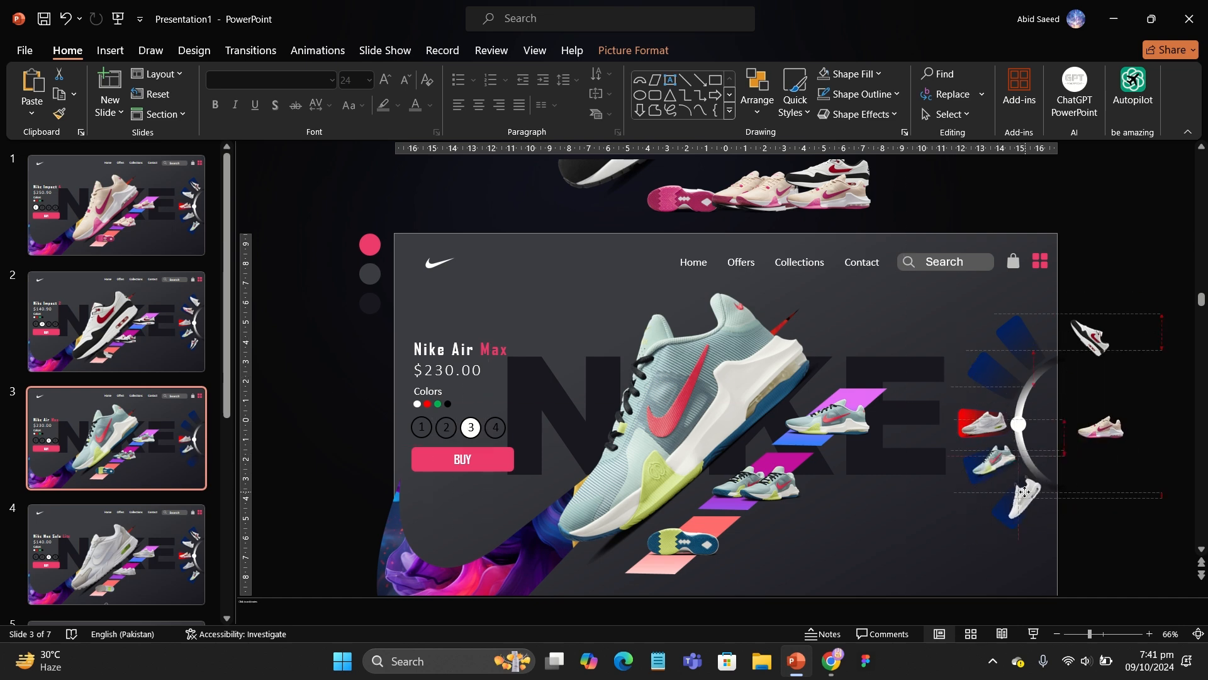
{"action": "left_click", "coordinate": [1100, 430]}
{"action": "left_click_drag", "start_coordinate": [1091, 337], "coordinate": [996, 372]}
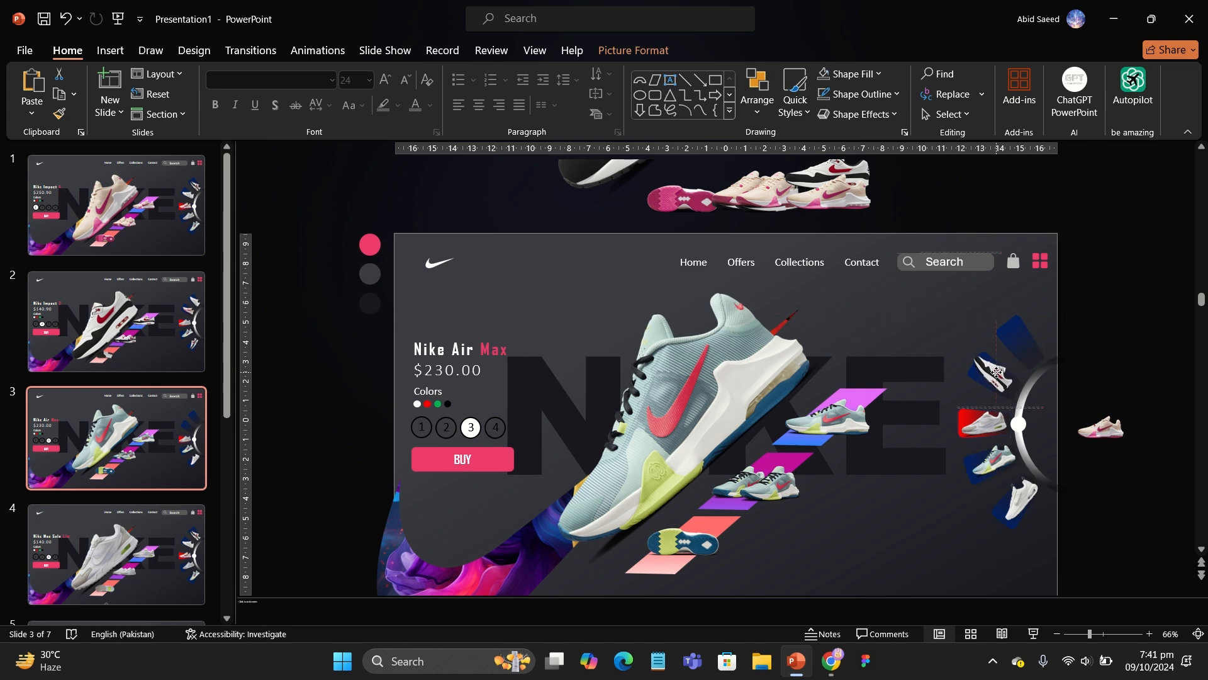
Rotate the pink side shoe clockwise with its toe tilted along the arc and place it on slide 3's top tile
{"action": "left_click", "coordinate": [1086, 429]}
{"action": "left_click_drag", "start_coordinate": [1102, 368], "coordinate": [1142, 387]}
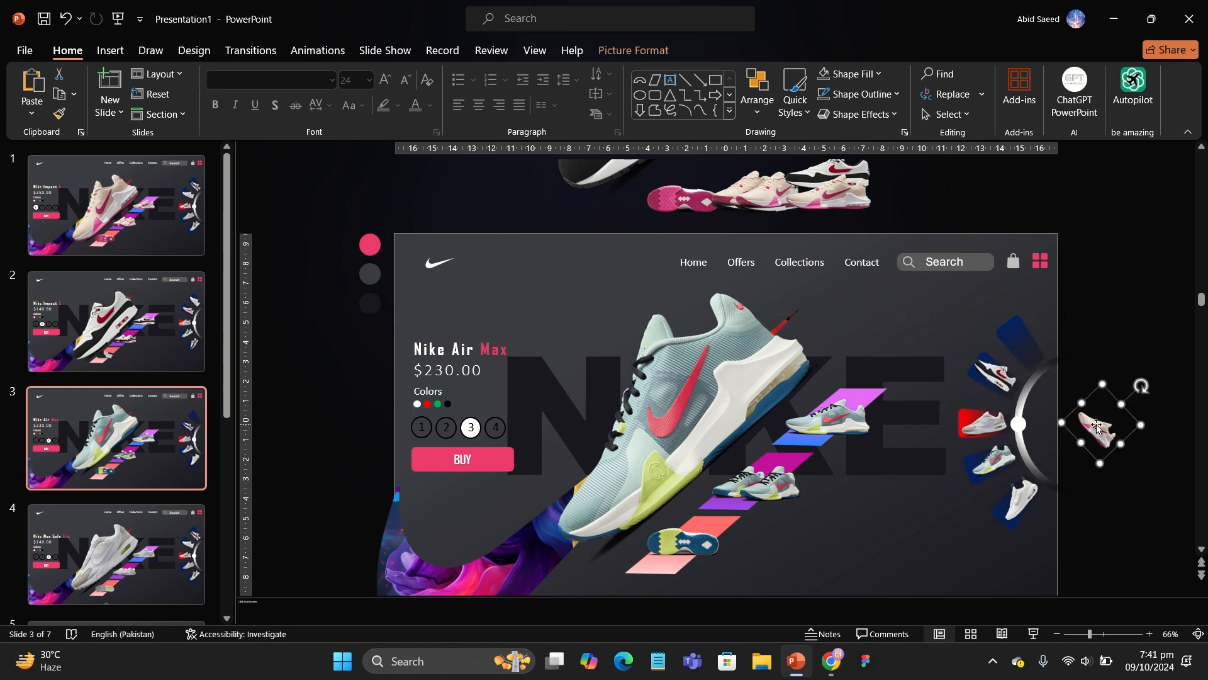
{"action": "left_click_drag", "start_coordinate": [1101, 428], "coordinate": [1026, 343]}
{"action": "left_click", "coordinate": [1144, 399]}
Narrow the slide thumbnail area and duplicate slide 1
{"action": "scroll", "coordinate": [618, 469], "scroll_direction": "down", "scroll_amount": 2}
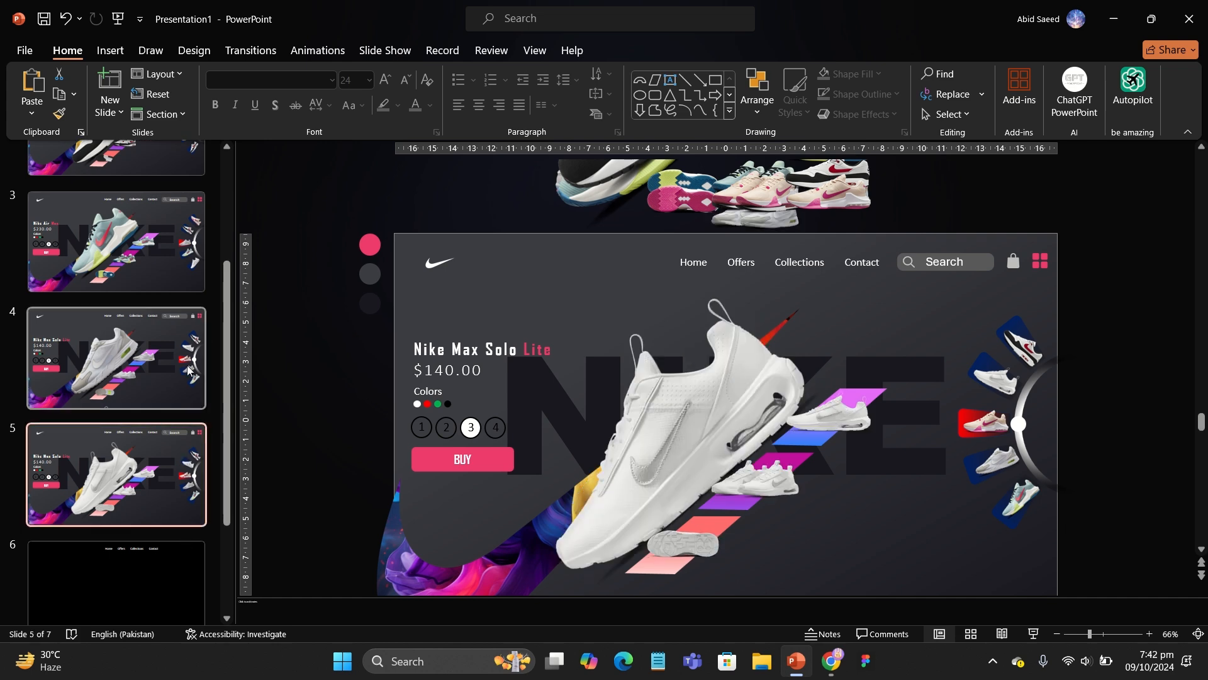
{"action": "left_click_drag", "start_coordinate": [234, 356], "coordinate": [184, 356]}
{"action": "right_click", "coordinate": [104, 189]}
{"action": "left_click", "coordinate": [161, 346]}
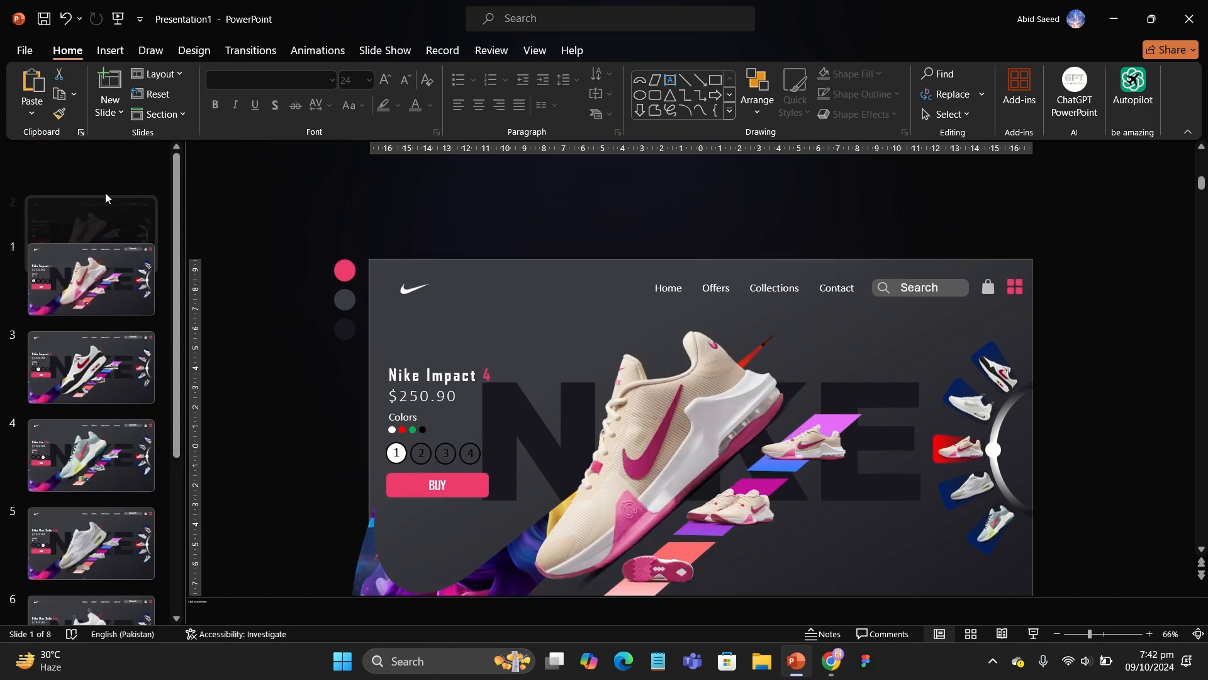
On the first slide, move the Nike logo out past the slide's left edge
{"action": "left_click", "coordinate": [105, 193]}
{"action": "left_click", "coordinate": [453, 270]}
{"action": "left_click_drag", "start_coordinate": [451, 271], "coordinate": [348, 270]}
{"action": "left_click_drag", "start_coordinate": [588, 229], "coordinate": [950, 253]}
{"action": "key", "text": "ctrl+z"}
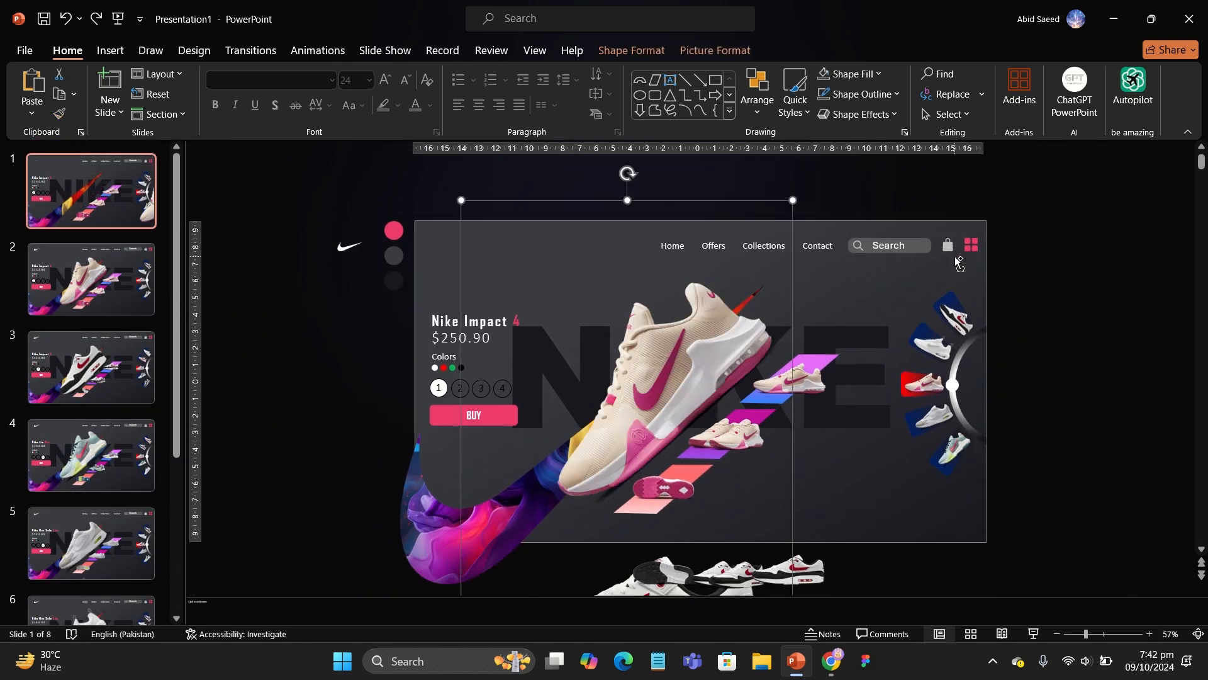
{"action": "left_click", "coordinate": [693, 180]}
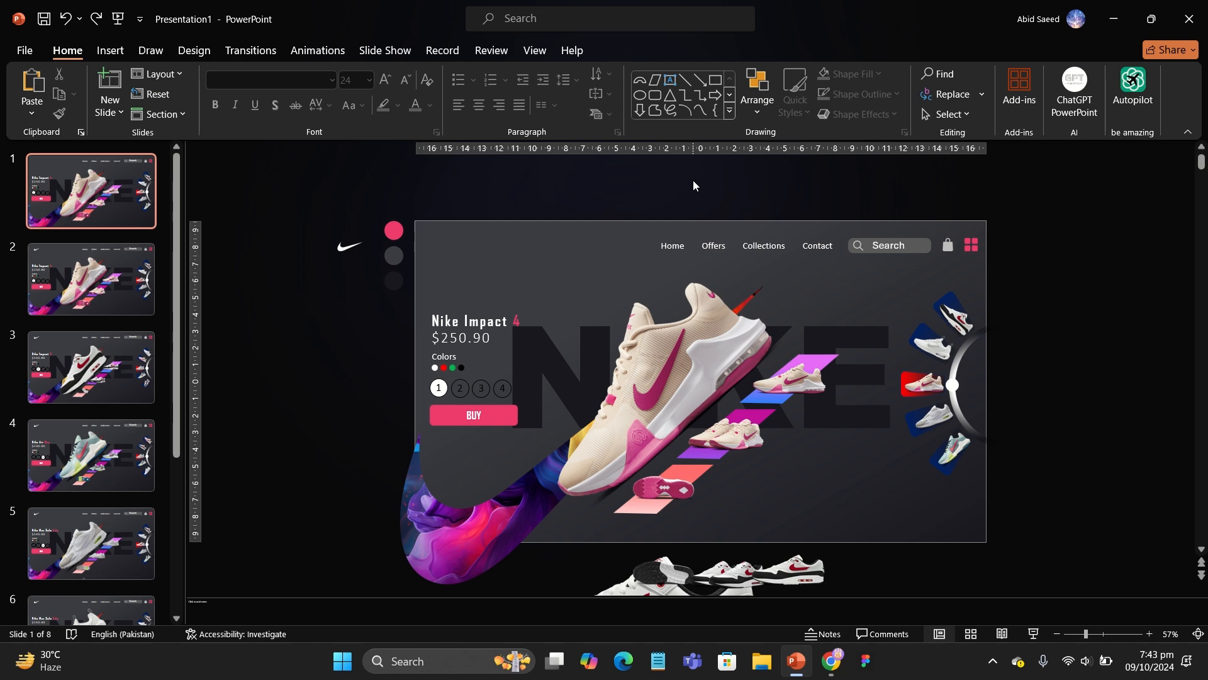
Move the Collections and Contact labels, search bar with its icon, bag icon and grid icon together straight up off the first slide
{"action": "left_click", "coordinate": [671, 246]}
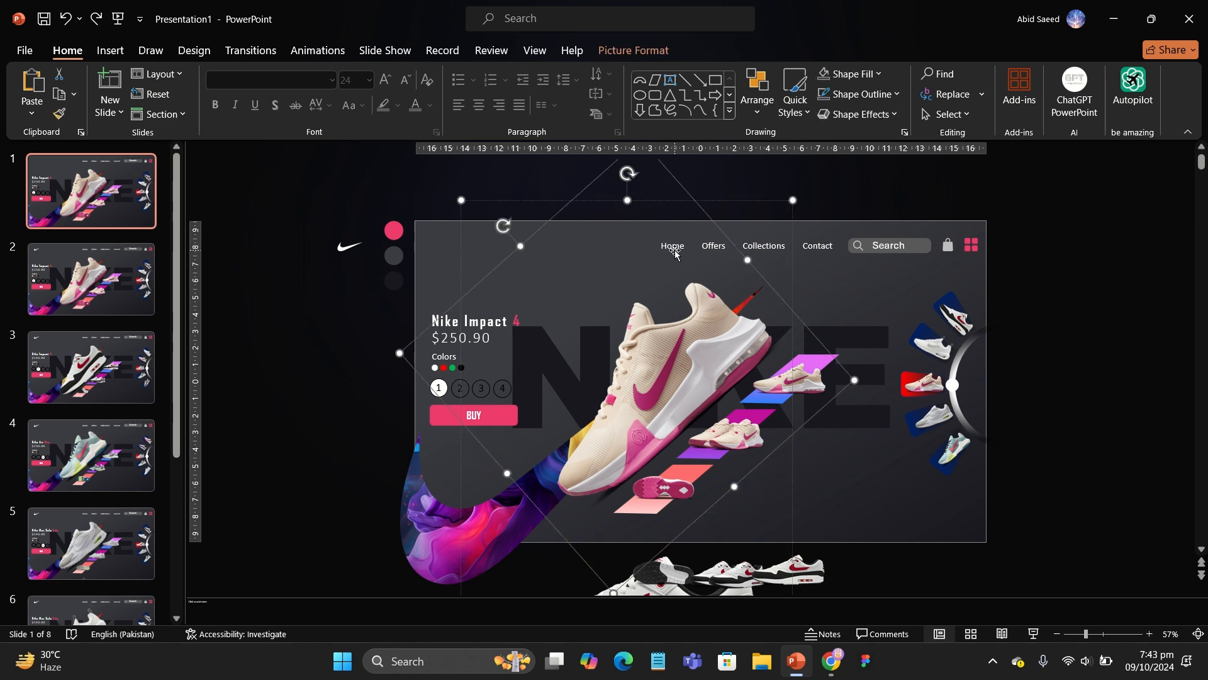
{"action": "left_click", "coordinate": [818, 245]}
{"action": "left_click", "coordinate": [761, 246]}
{"action": "left_click", "coordinate": [724, 247], "text": "shift"}
{"action": "left_click", "coordinate": [748, 238]}
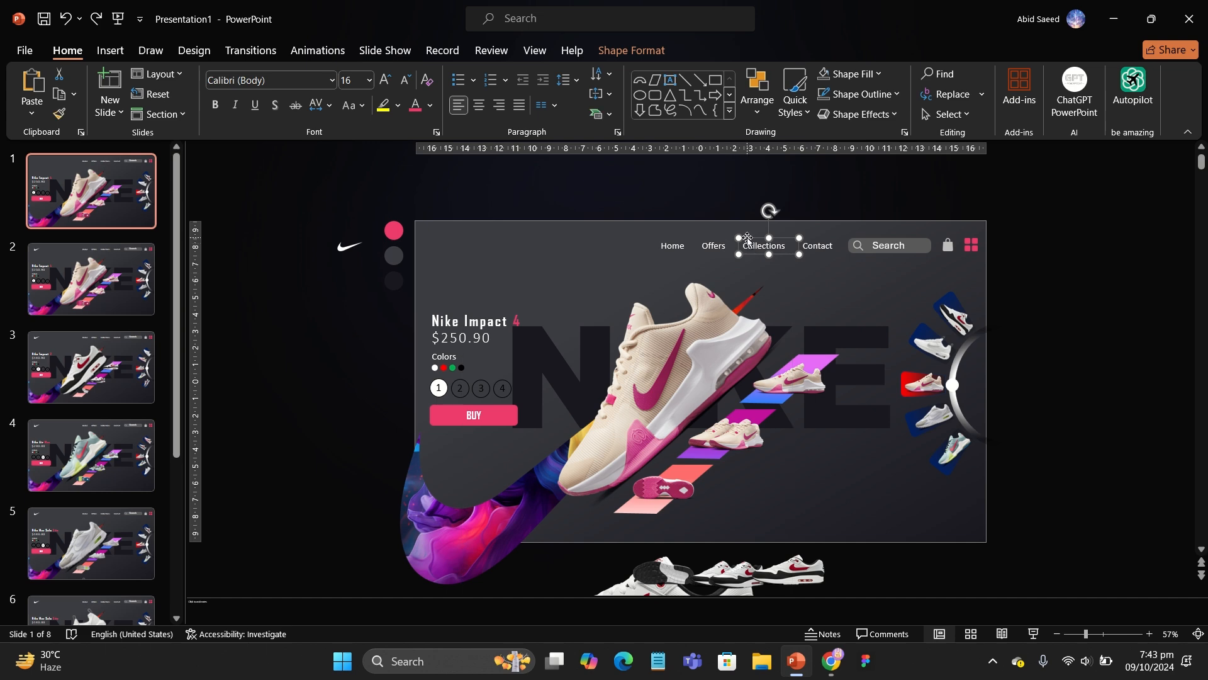
{"action": "left_click", "coordinate": [818, 246]}
{"action": "left_click", "coordinate": [783, 239], "text": "shift"}
{"action": "left_click", "coordinate": [722, 250], "text": "shift"}
{"action": "left_click", "coordinate": [722, 250], "text": "shift"}
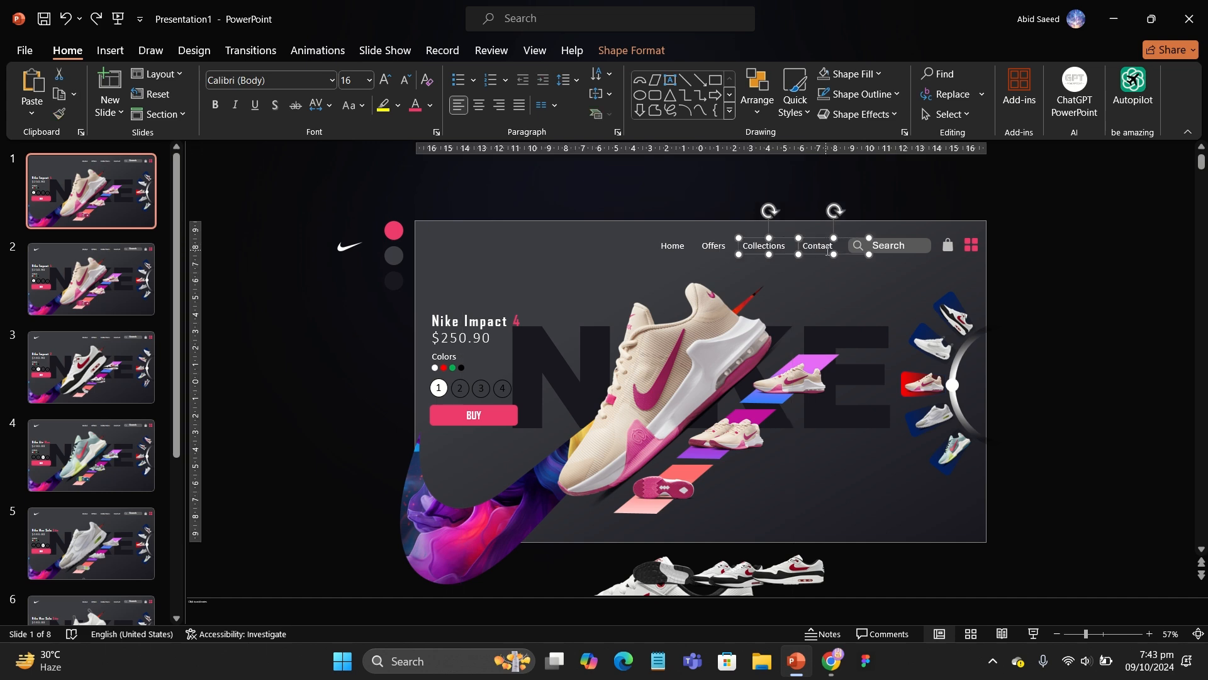
{"action": "left_click", "coordinate": [862, 250], "text": "shift"}
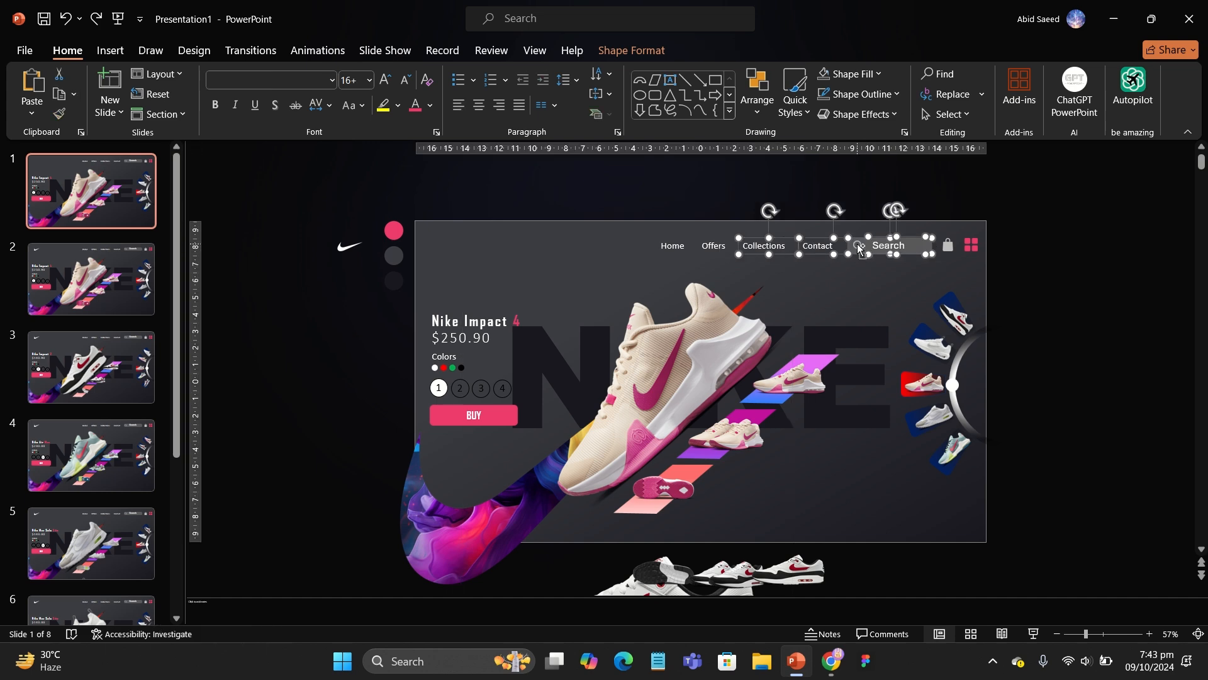
{"action": "scroll", "coordinate": [859, 249], "scroll_direction": "up", "scroll_amount": 10, "text": "ctrl"}
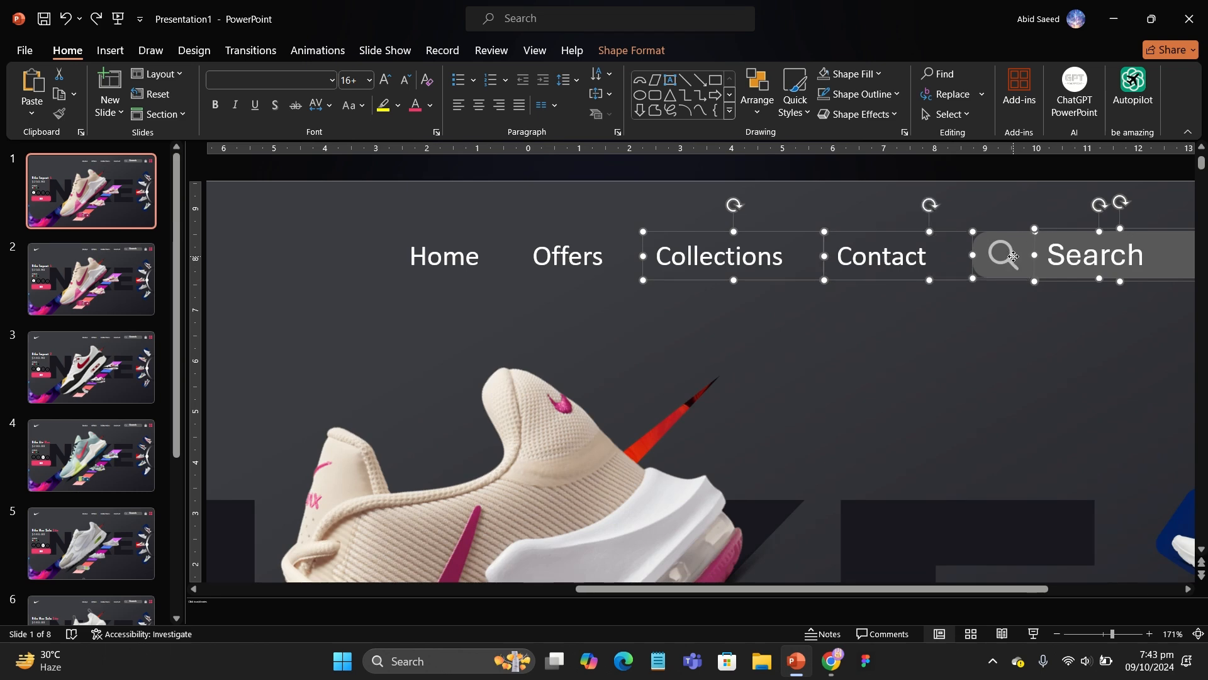
{"action": "scroll", "coordinate": [1013, 257], "scroll_direction": "up", "scroll_amount": 10, "text": "ctrl"}
{"action": "left_click", "coordinate": [996, 267]}
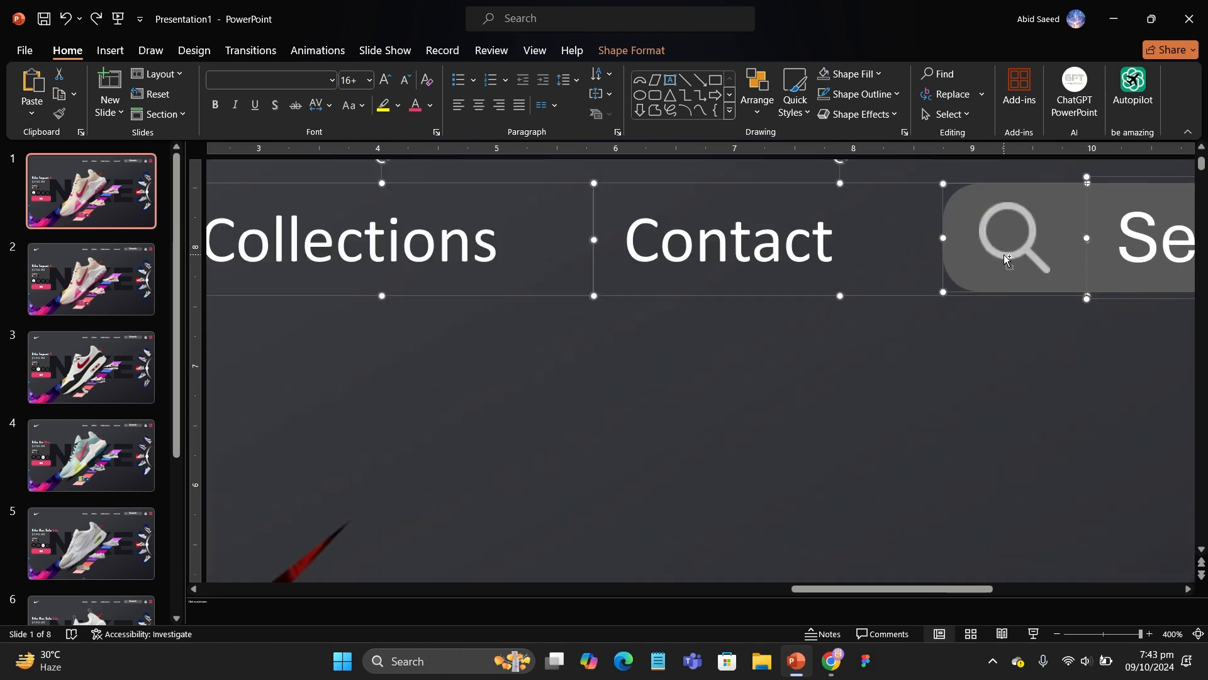
{"action": "left_click", "coordinate": [1078, 240]}
{"action": "scroll", "coordinate": [890, 233], "scroll_direction": "down", "scroll_amount": 5, "text": "ctrl"}
{"action": "left_click", "coordinate": [694, 231], "text": "shift"}
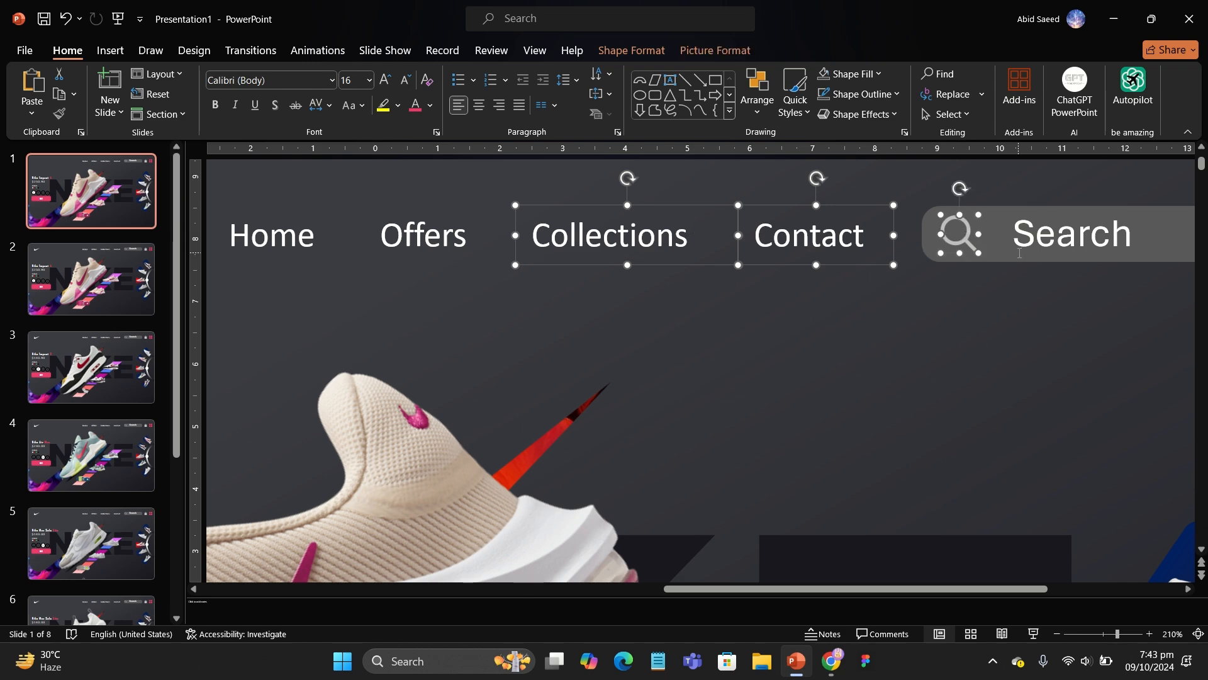
{"action": "scroll", "coordinate": [1019, 253], "scroll_direction": "down", "scroll_amount": 15, "text": "ctrl"}
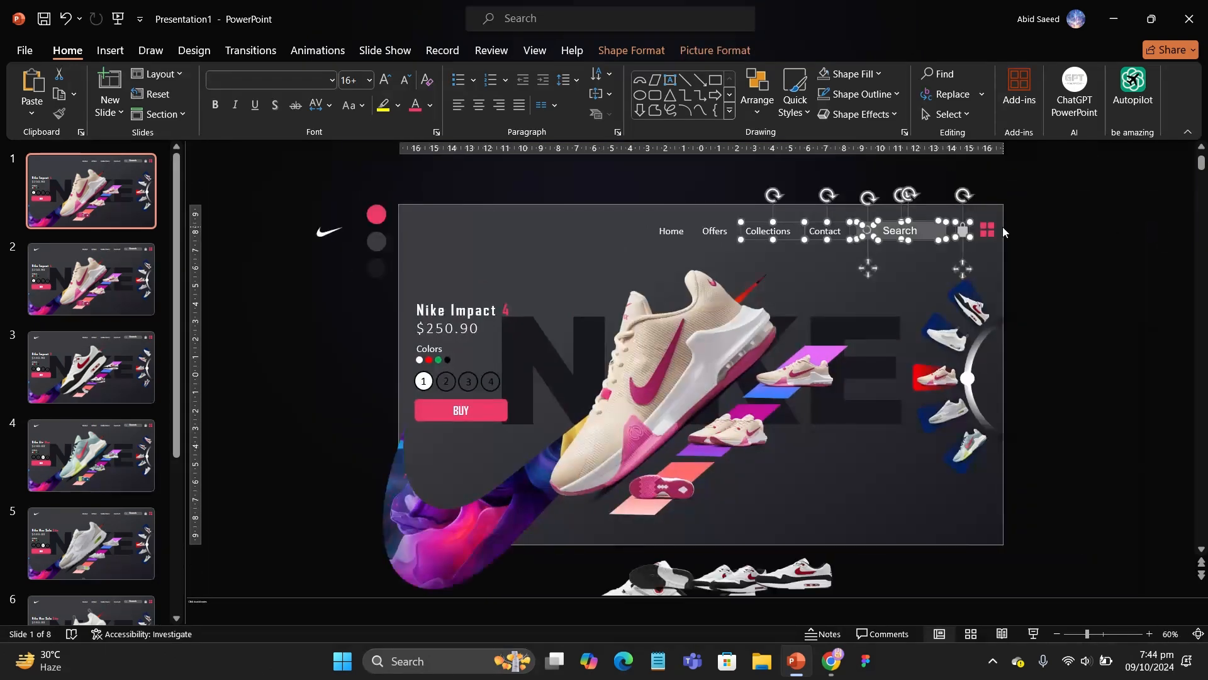
{"action": "left_click", "coordinate": [989, 228], "text": "shift"}
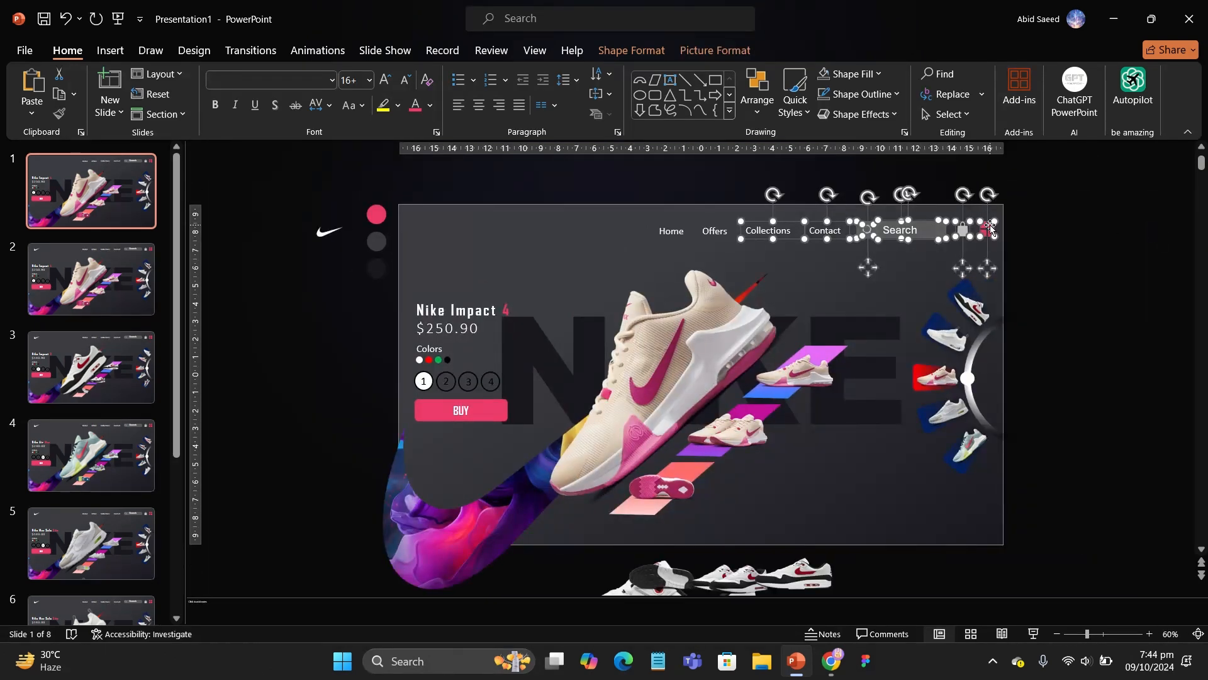
{"action": "left_click_drag", "start_coordinate": [990, 229], "coordinate": [990, 160]}
{"action": "scroll", "coordinate": [1073, 238], "scroll_direction": "down", "scroll_amount": 2, "text": "ctrl"}
{"action": "left_click", "coordinate": [1075, 236]}
Stagger the Collections and Contact labels above the first slide, raising Contact higher than Collections
{"action": "left_click", "coordinate": [756, 196]}
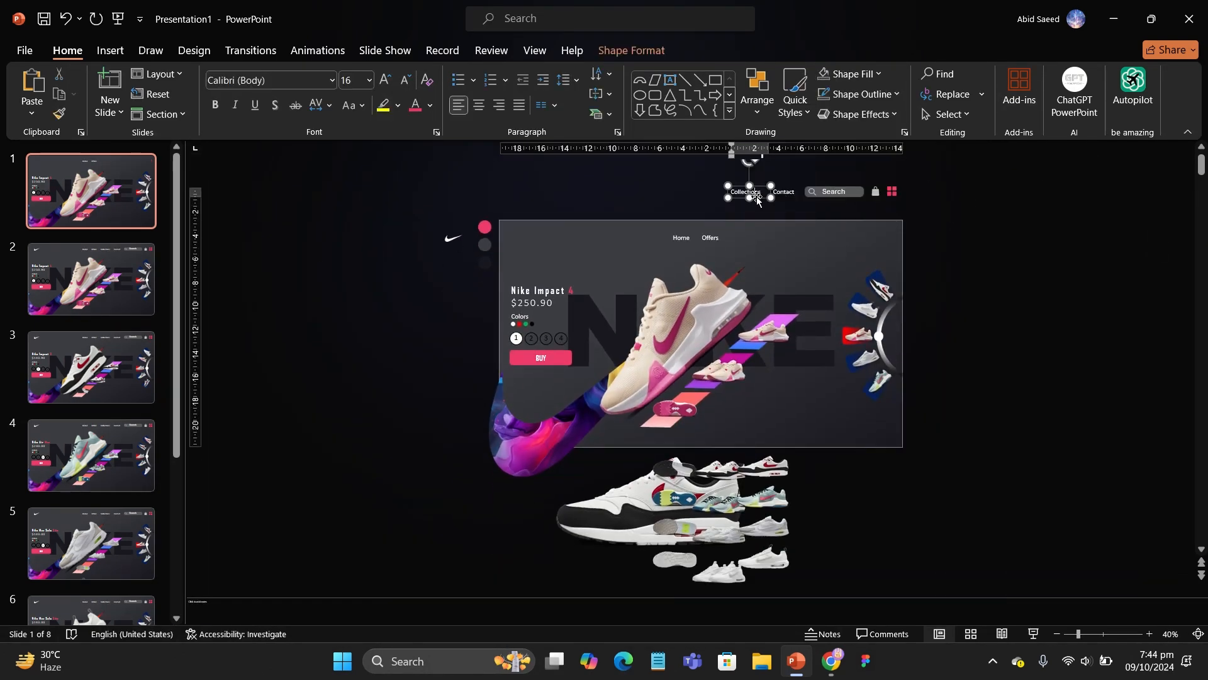
{"action": "left_click", "coordinate": [756, 196]}
{"action": "key", "text": "Up"}
{"action": "scroll", "coordinate": [837, 209], "scroll_direction": "down", "scroll_amount": 1, "text": "ctrl"}
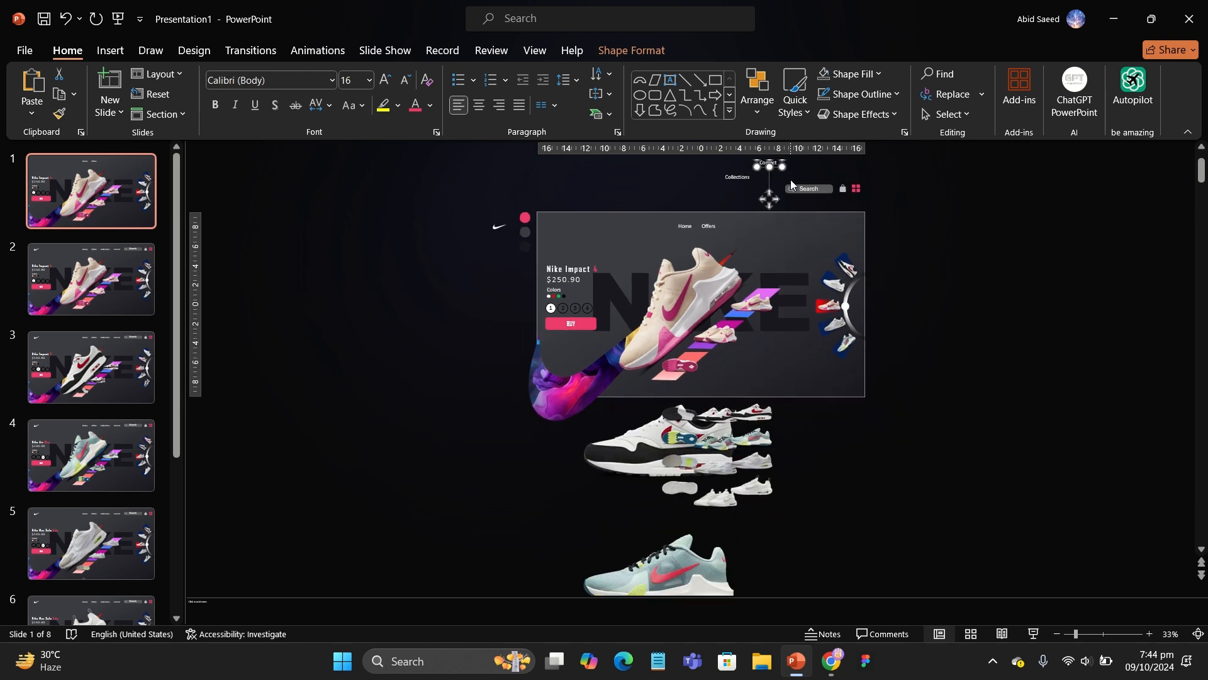
Move the search bar with its magnifier icon straight up, higher than the Contact label above the first slide
{"action": "left_click_drag", "start_coordinate": [785, 179], "coordinate": [833, 201]}
{"action": "key", "text": "Up"}
{"action": "key", "text": "ctrl+z"}
{"action": "scroll", "coordinate": [832, 202], "scroll_direction": "up", "scroll_amount": 2, "text": "ctrl"}
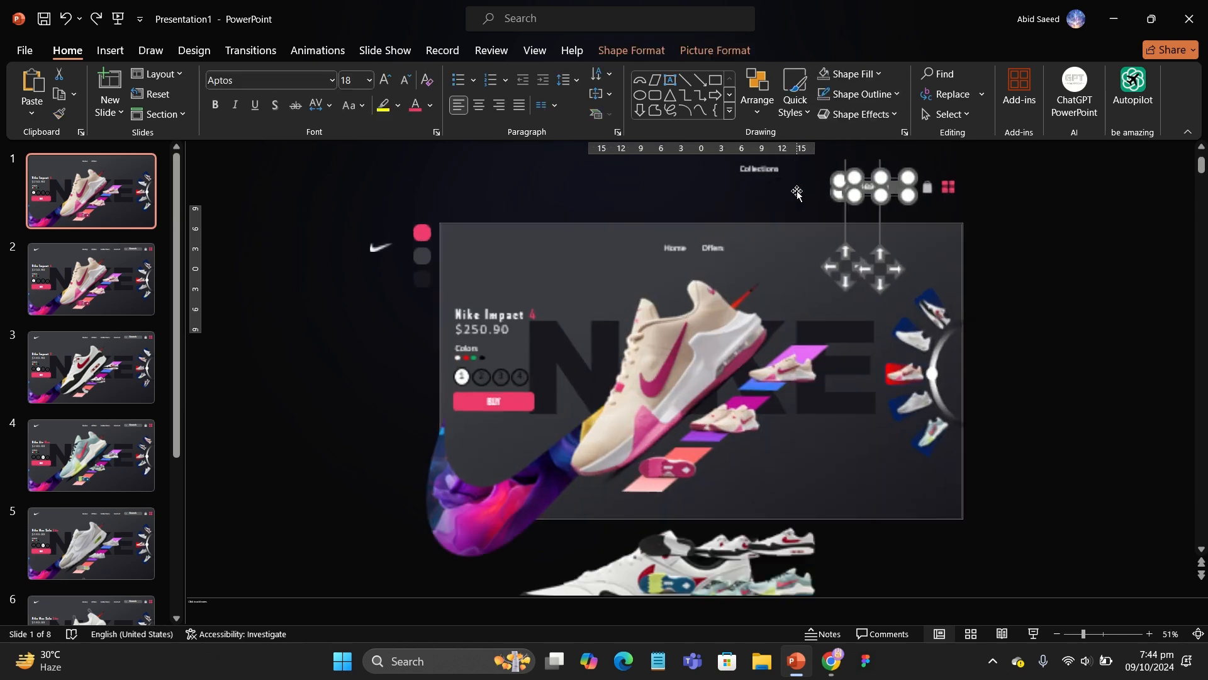
{"action": "left_click", "coordinate": [910, 184], "text": "shift"}
{"action": "key", "text": "Up"}
{"action": "key", "text": "Up"}
{"action": "key", "text": "Up"}
{"action": "key", "text": "Up"}
{"action": "key", "text": "Up"}
{"action": "key", "text": "Up"}
{"action": "scroll", "coordinate": [910, 184], "scroll_direction": "down", "scroll_amount": 3, "text": "ctrl"}
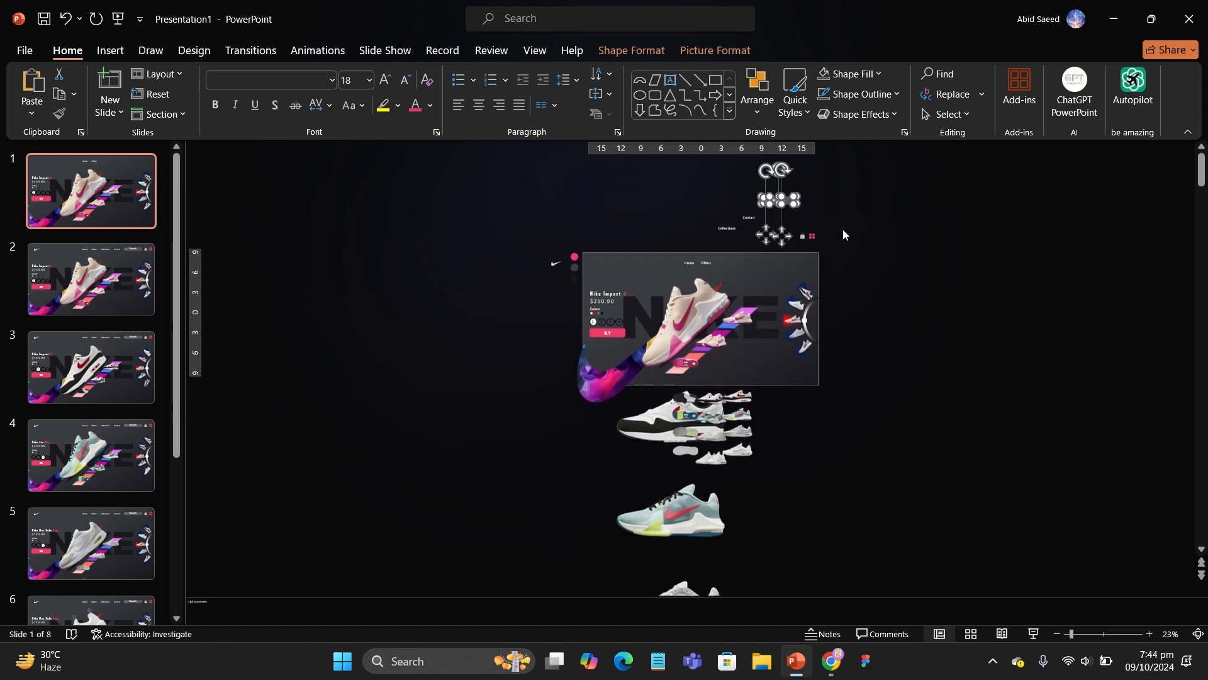
Move the bag icon straight up, higher than the search bar above the first slide
{"action": "left_click", "coordinate": [799, 235]}
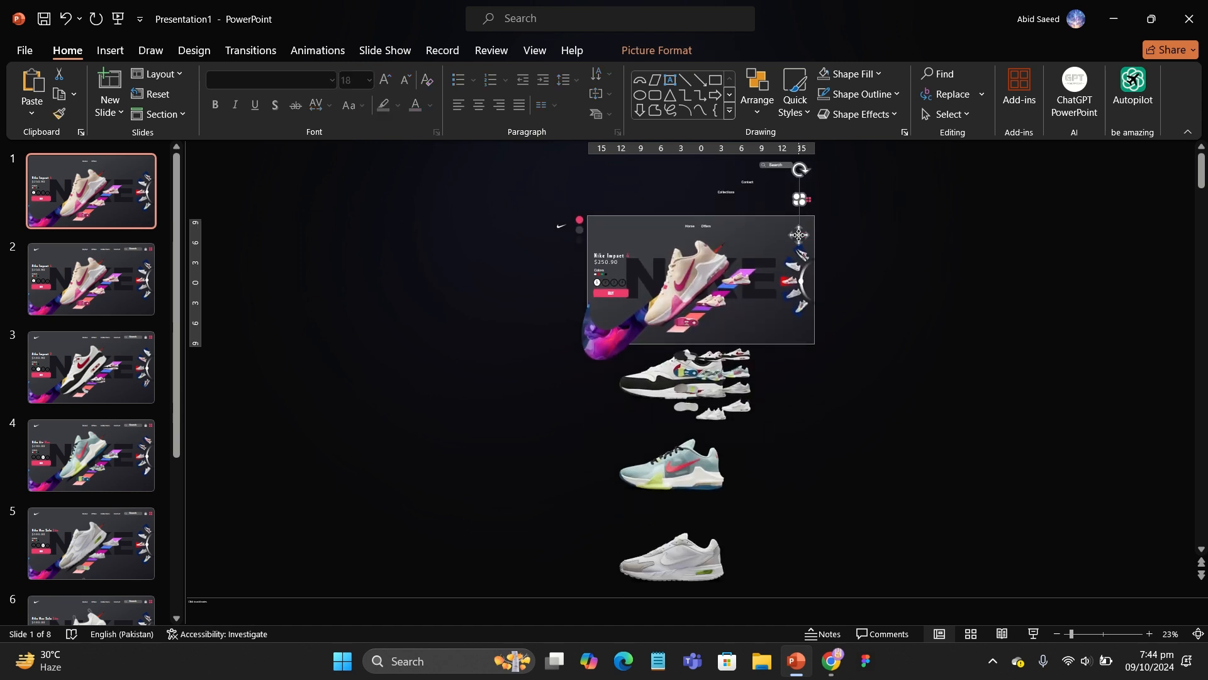
{"action": "key", "text": "Up"}
{"action": "key", "text": "Up"}
{"action": "key", "text": "Up"}
{"action": "key", "text": "Up"}
{"action": "key", "text": "Up"}
{"action": "key", "text": "Up"}
Move the pink grid icon straight up, higher than the bag icon above the first slide
{"action": "left_click", "coordinate": [814, 205]}
{"action": "left_click", "coordinate": [799, 167]}
{"action": "key", "text": "Up"}
{"action": "key", "text": "Up"}
{"action": "key", "text": "Up"}
{"action": "left_click", "coordinate": [855, 175]}
{"action": "scroll", "coordinate": [854, 175], "scroll_direction": "up", "scroll_amount": 2}
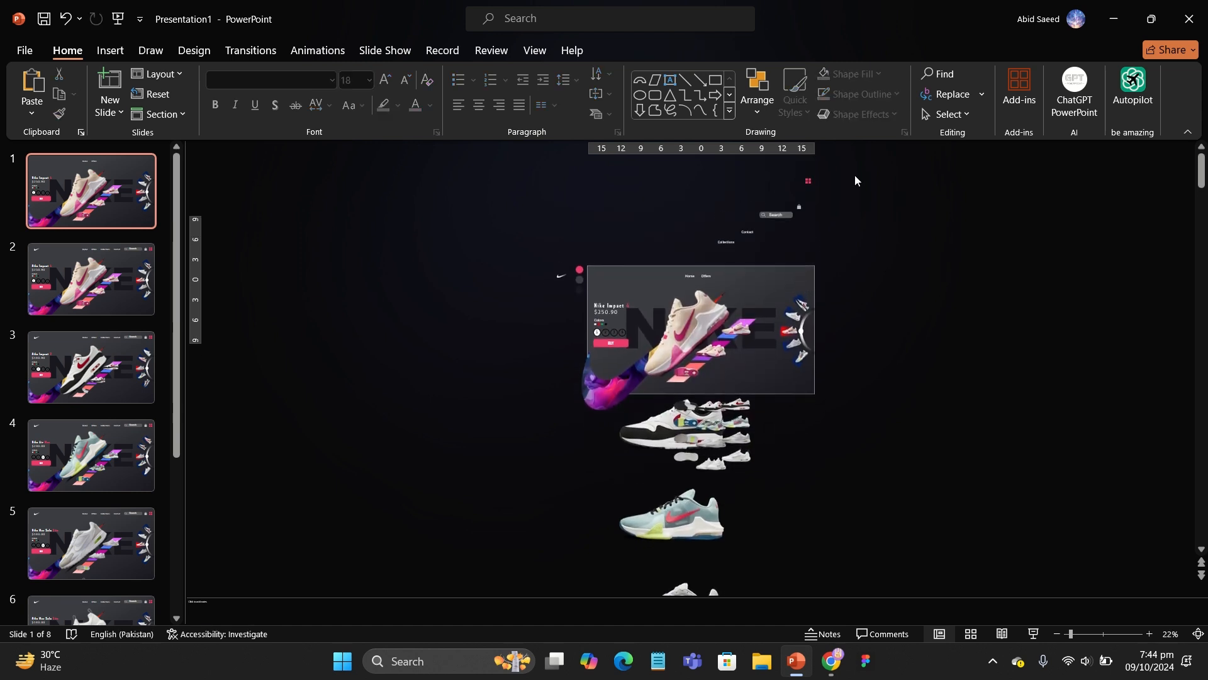
{"action": "scroll", "coordinate": [855, 175], "scroll_direction": "down", "scroll_amount": 1, "text": "ctrl"}
{"action": "left_click", "coordinate": [797, 188]}
{"action": "left_click", "coordinate": [839, 196]}
{"action": "scroll", "coordinate": [849, 182], "scroll_direction": "up", "scroll_amount": 3, "text": "ctrl"}
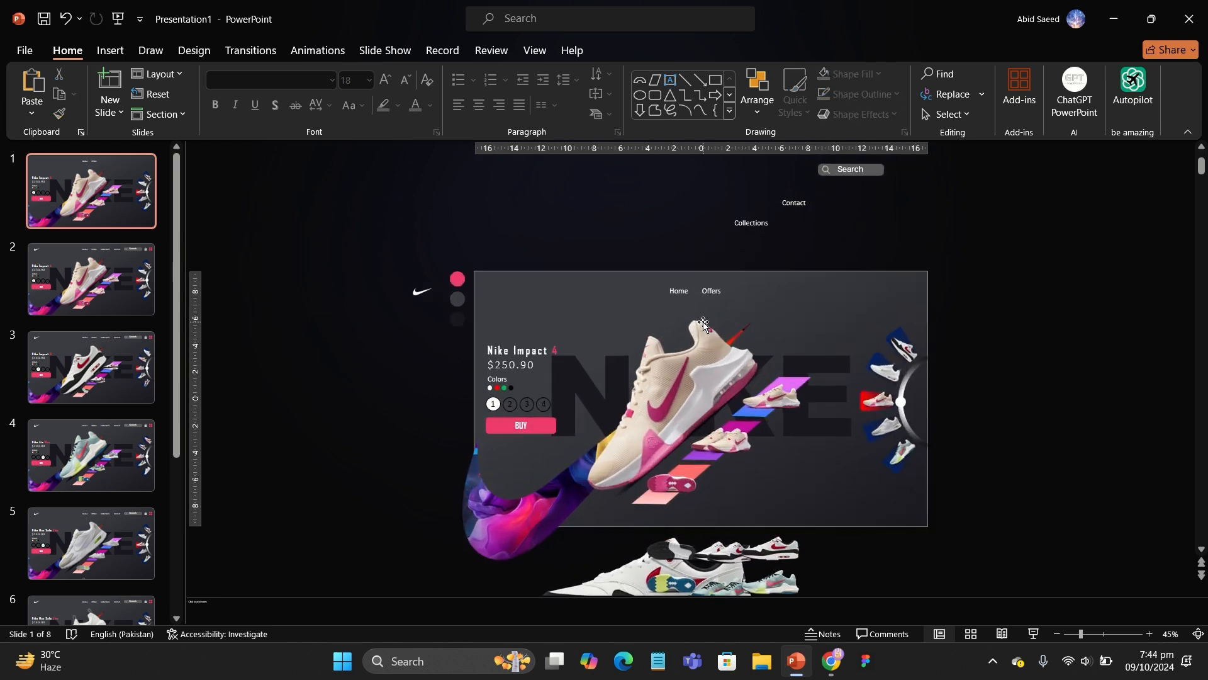
{"action": "left_click", "coordinate": [705, 330]}
{"action": "key", "text": "Up"}
{"action": "key", "text": "Up"}
{"action": "key", "text": "Up"}
{"action": "key", "text": "Up"}
{"action": "key", "text": "Up"}
{"action": "key", "text": "Up"}
{"action": "key", "text": "Up"}
{"action": "key", "text": "Up"}
{"action": "key", "text": "Up"}
{"action": "key", "text": "Up"}
{"action": "key", "text": "ctrl+z"}
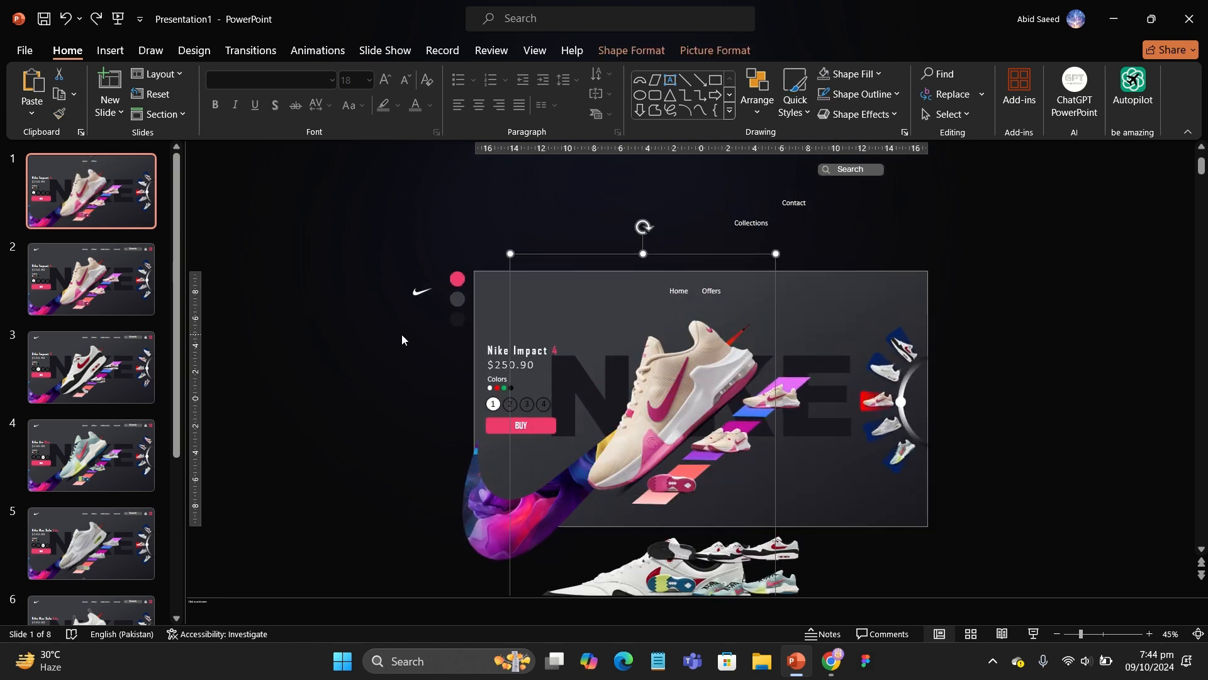
Move the column of large shoe images horizontally out past the first slide's left edge
{"action": "key", "text": "Left"}
{"action": "key", "text": "Left"}
{"action": "key", "text": "Left"}
{"action": "key", "text": "Left"}
{"action": "key", "text": "Left"}
{"action": "key", "text": "Left"}
{"action": "key", "text": "Left"}
{"action": "key", "text": "Left"}
{"action": "key", "text": "Left"}
{"action": "key", "text": "Left"}
{"action": "key", "text": "Left"}
{"action": "key", "text": "Left"}
{"action": "key", "text": "Left"}
{"action": "key", "text": "Left"}
{"action": "key", "text": "Left"}
{"action": "key", "text": "Left"}
{"action": "key", "text": "Left"}
{"action": "key", "text": "Left"}
{"action": "key", "text": "Left"}
{"action": "key", "text": "Left"}
Select the shoe name, price, Colors label, colour dots, numbered circles and BUY button together and move them left off the first slide
{"action": "left_click", "coordinate": [594, 350]}
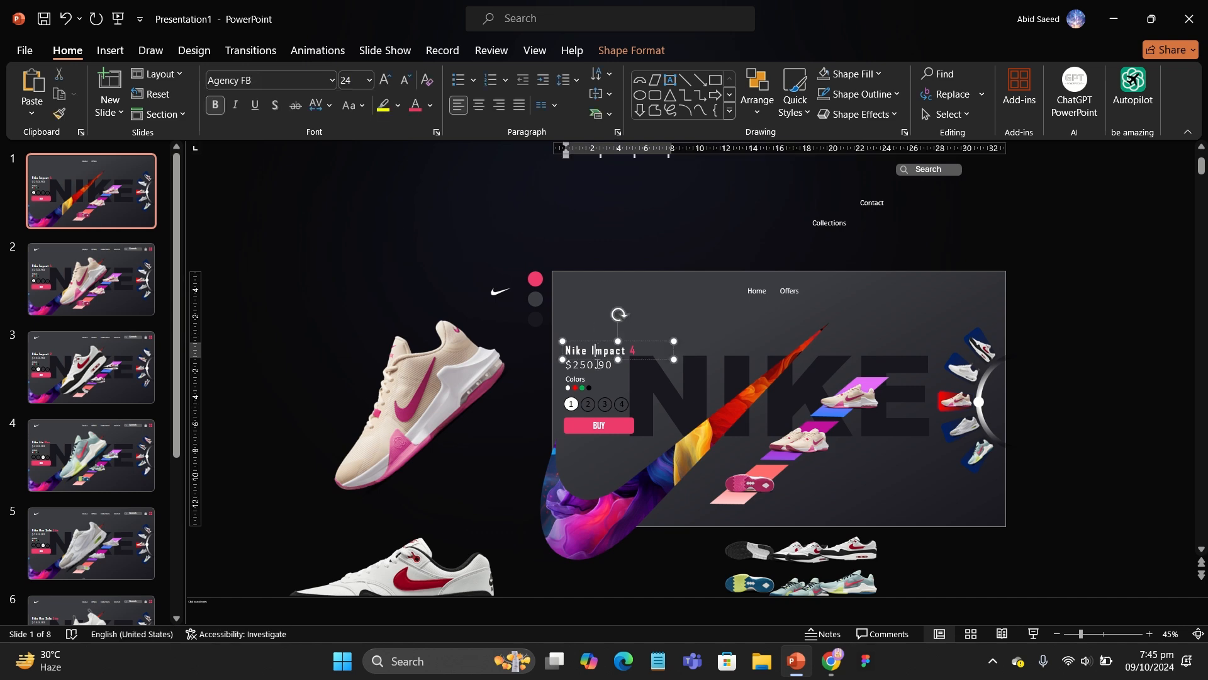
{"action": "left_click", "coordinate": [588, 366], "text": "shift"}
{"action": "left_click", "coordinate": [591, 388], "text": "ctrl"}
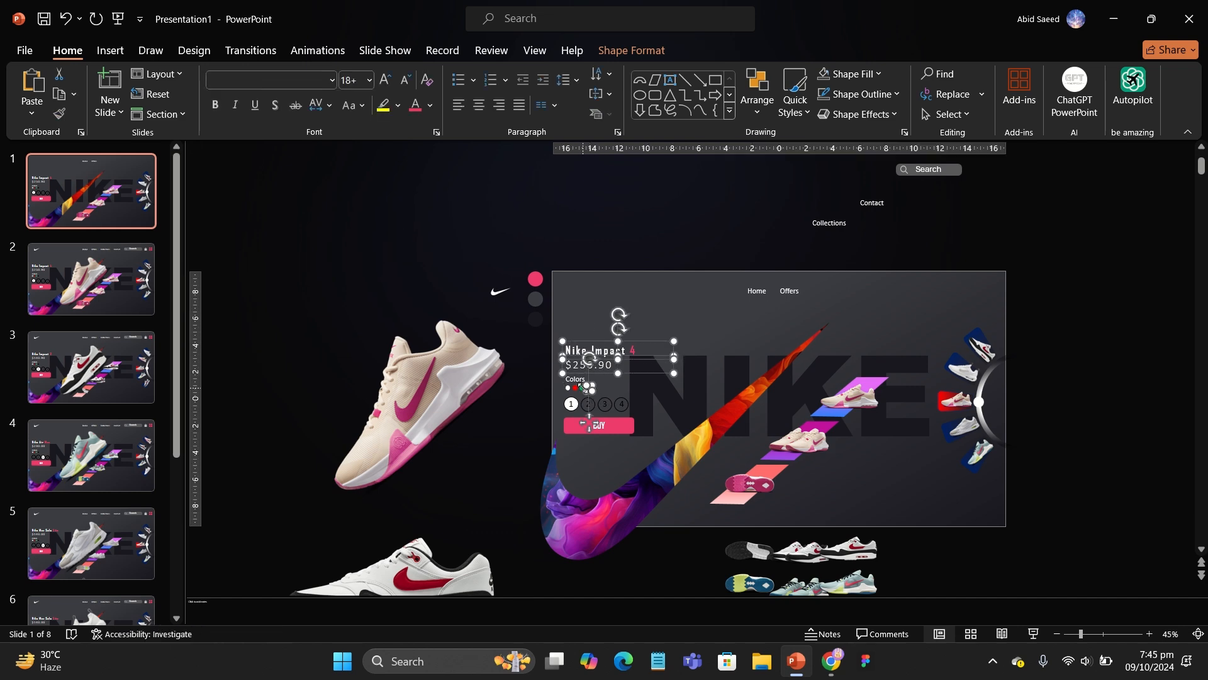
{"action": "left_click", "coordinate": [590, 388], "text": "ctrl"}
{"action": "left_click", "coordinate": [584, 388], "text": "ctrl"}
{"action": "left_click", "coordinate": [582, 388], "text": "ctrl"}
{"action": "left_click", "coordinate": [590, 386], "text": "ctrl"}
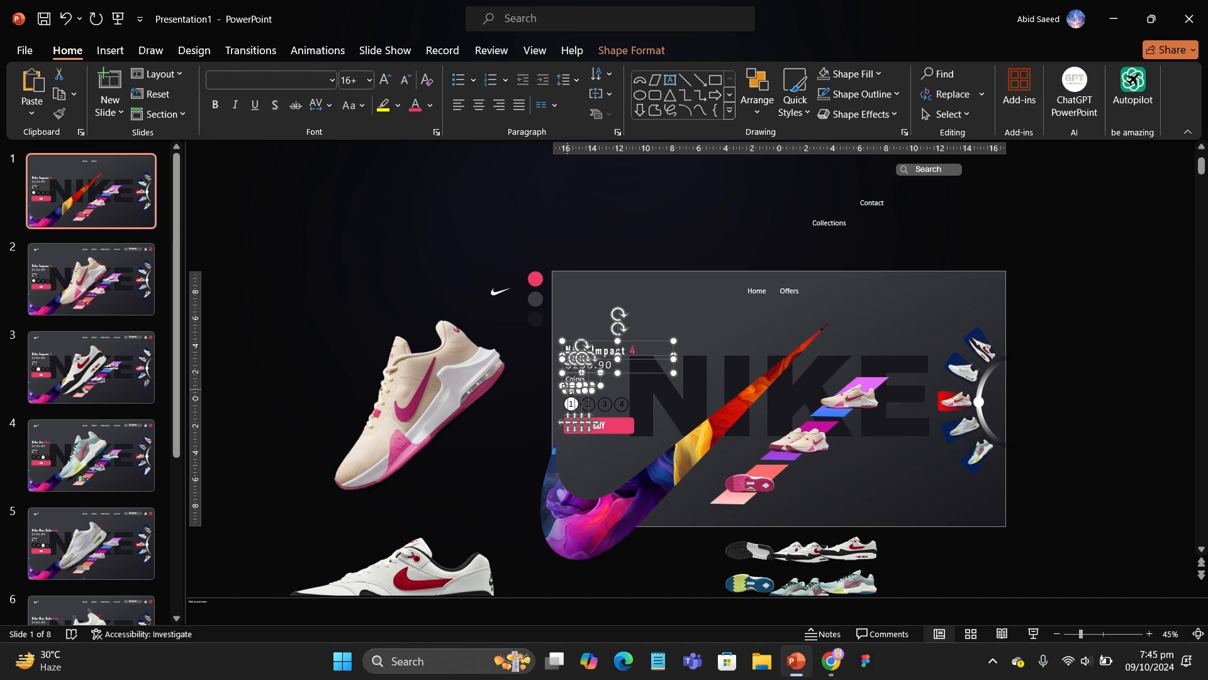
{"action": "scroll", "coordinate": [582, 406], "scroll_direction": "up", "scroll_amount": 7, "text": "ctrl"}
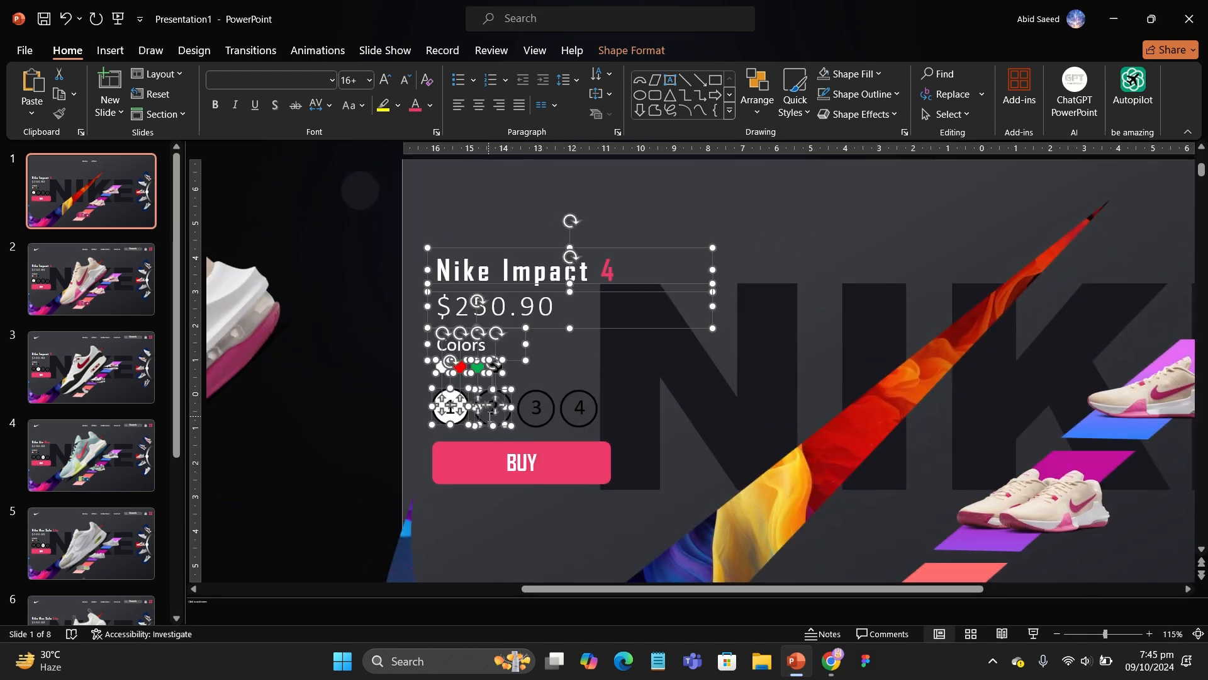
{"action": "scroll", "coordinate": [578, 461], "scroll_direction": "down", "scroll_amount": 7, "text": "ctrl"}
Move the multicoloured swoosh picture straight down below the first slide
{"action": "left_click", "coordinate": [578, 461]}
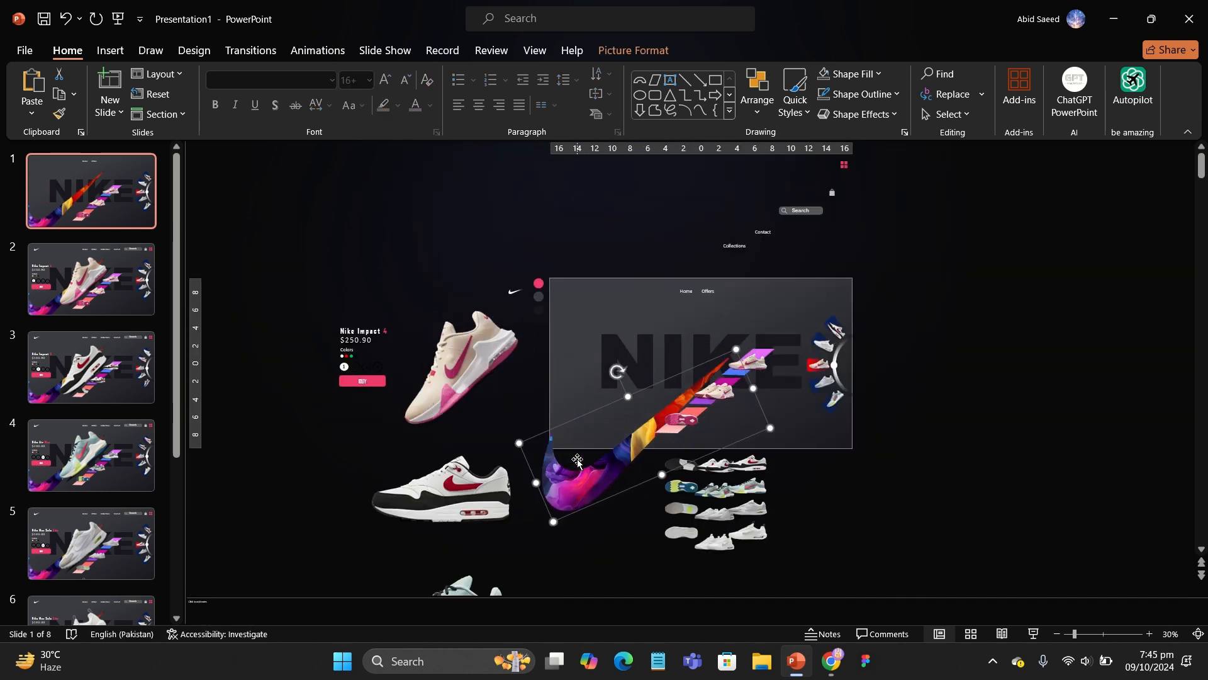
{"action": "key", "text": "Down"}
{"action": "key", "text": "Down"}
{"action": "key", "text": "Down"}
{"action": "key", "text": "Down"}
{"action": "key", "text": "Down"}
{"action": "key", "text": "Down"}
{"action": "key", "text": "Down"}
{"action": "key", "text": "Down"}
{"action": "key", "text": "Down"}
{"action": "key", "text": "Down"}
{"action": "key", "text": "Down"}
{"action": "key", "text": "Down"}
{"action": "key", "text": "Down"}
{"action": "key", "text": "Down"}
{"action": "key", "text": "Down"}
{"action": "key", "text": "Down"}
{"action": "key", "text": "Down"}
{"action": "key", "text": "Down"}
{"action": "key", "text": "Down"}
{"action": "key", "text": "Down"}
{"action": "left_click", "coordinate": [945, 394]}
Move the large NIKE background text horizontally out past the first slide's right edge
{"action": "scroll", "coordinate": [945, 394], "scroll_direction": "up", "scroll_amount": 3, "text": "ctrl"}
{"action": "left_click", "coordinate": [739, 318]}
{"action": "left_click", "coordinate": [734, 255]}
{"action": "key", "text": "Right"}
{"action": "key", "text": "Right"}
{"action": "key", "text": "Right"}
{"action": "key", "text": "Right"}
{"action": "key", "text": "Right"}
{"action": "key", "text": "Right"}
{"action": "key", "text": "Right"}
{"action": "key", "text": "Right"}
{"action": "key", "text": "Right"}
{"action": "key", "text": "Right"}
{"action": "key", "text": "Right"}
{"action": "key", "text": "Right"}
{"action": "key", "text": "Right"}
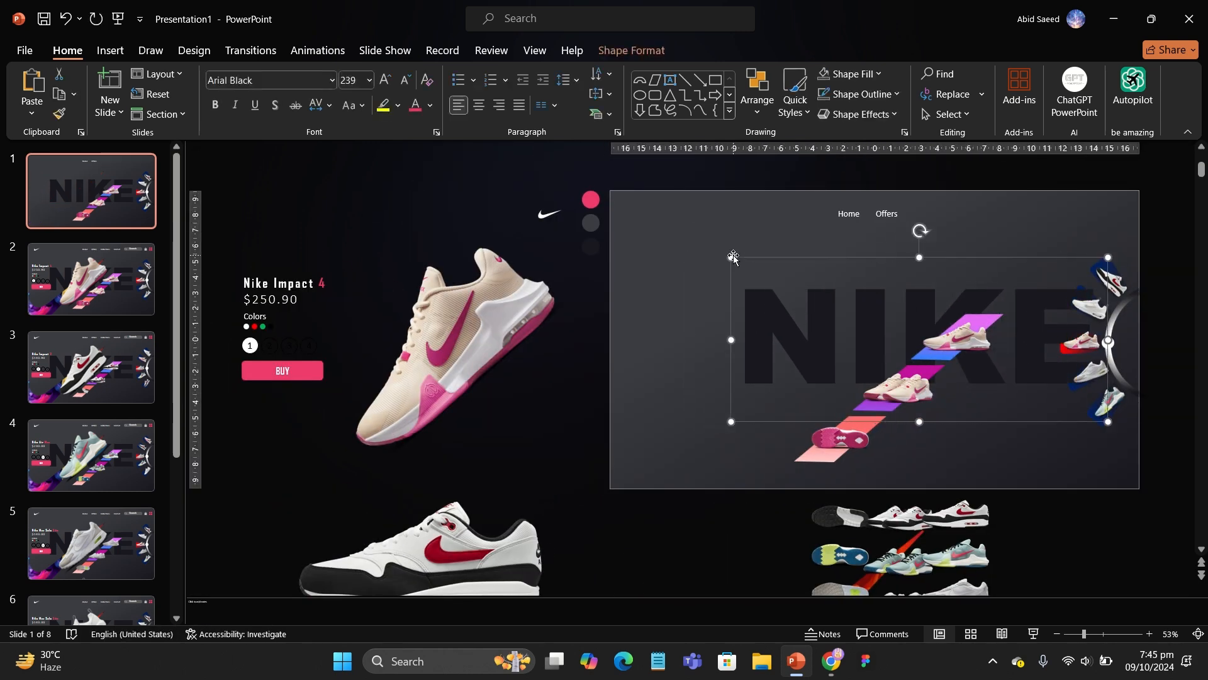
{"action": "key", "text": "Right"}
{"action": "key", "text": "Right"}
{"action": "key", "text": "Right"}
{"action": "key", "text": "Right"}
{"action": "key", "text": "Right"}
{"action": "key", "text": "Right"}
{"action": "key", "text": "Right"}
{"action": "key", "text": "Right"}
{"action": "key", "text": "Right"}
{"action": "key", "text": "Right"}
{"action": "key", "text": "Right"}
{"action": "key", "text": "Right"}
{"action": "key", "text": "Right"}
{"action": "key", "text": "Right"}
{"action": "key", "text": "Right"}
{"action": "key", "text": "Right"}
{"action": "key", "text": "Right"}
{"action": "key", "text": "Right"}
{"action": "key", "text": "Right"}
{"action": "key", "text": "Right"}
Try to move the small shoe thumbnails with their coloured backings horizontally out past the first slide's right edge
{"action": "scroll", "coordinate": [734, 255], "scroll_direction": "down", "scroll_amount": 3, "text": "ctrl"}
{"action": "left_click_drag", "start_coordinate": [794, 241], "coordinate": [853, 362]}
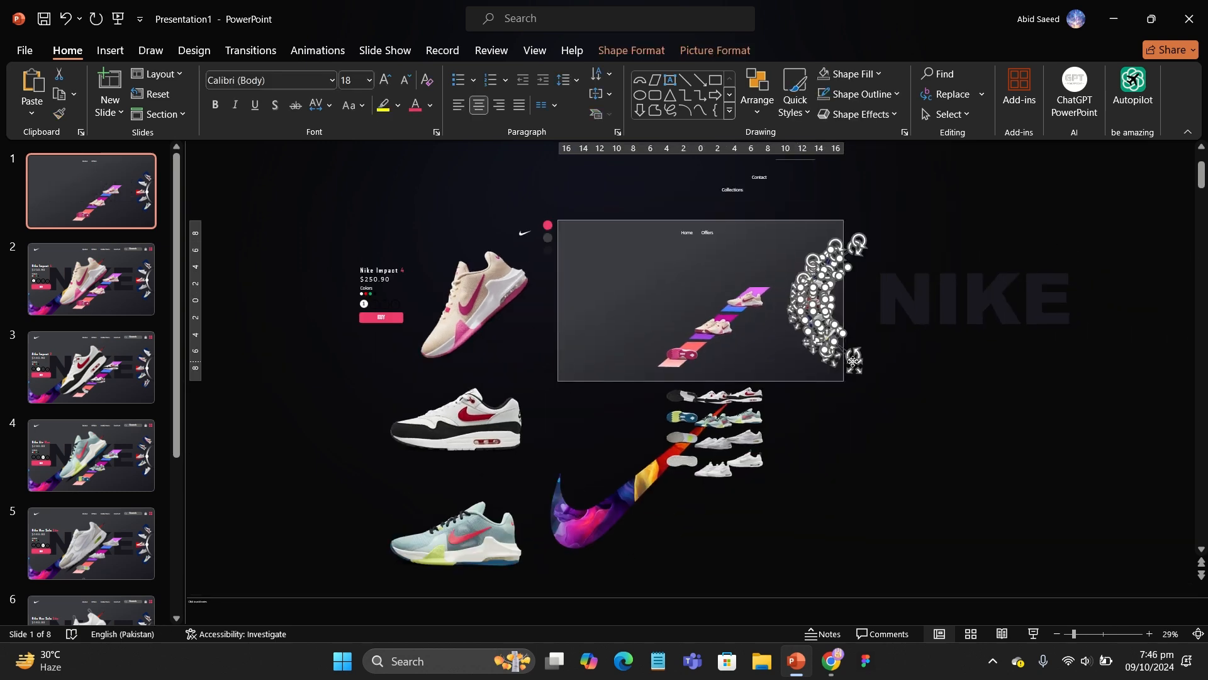
{"action": "key", "text": "Right"}
{"action": "key", "text": "Right"}
{"action": "key", "text": "Right"}
{"action": "key", "text": "Right"}
{"action": "key", "text": "Right"}
{"action": "key", "text": "Right"}
{"action": "key", "text": "Right"}
{"action": "key", "text": "Right"}
{"action": "key", "text": "Right"}
{"action": "key", "text": "Right"}
{"action": "key", "text": "Right"}
{"action": "key", "text": "Right"}
{"action": "key", "text": "Right"}
{"action": "key", "text": "Right"}
{"action": "key", "text": "Right"}
{"action": "key", "text": "Right"}
{"action": "key", "text": "Right"}
{"action": "key", "text": "Right"}
{"action": "key", "text": "Right"}
{"action": "key", "text": "Right"}
{"action": "key", "text": "ctrl+z"}
Add the white ring to the thumbnail selection and move it all horizontally out past the first slide's right edge
{"action": "scroll", "coordinate": [853, 362], "scroll_direction": "up", "scroll_amount": 4, "text": "ctrl"}
{"action": "left_click", "coordinate": [866, 239], "text": "shift"}
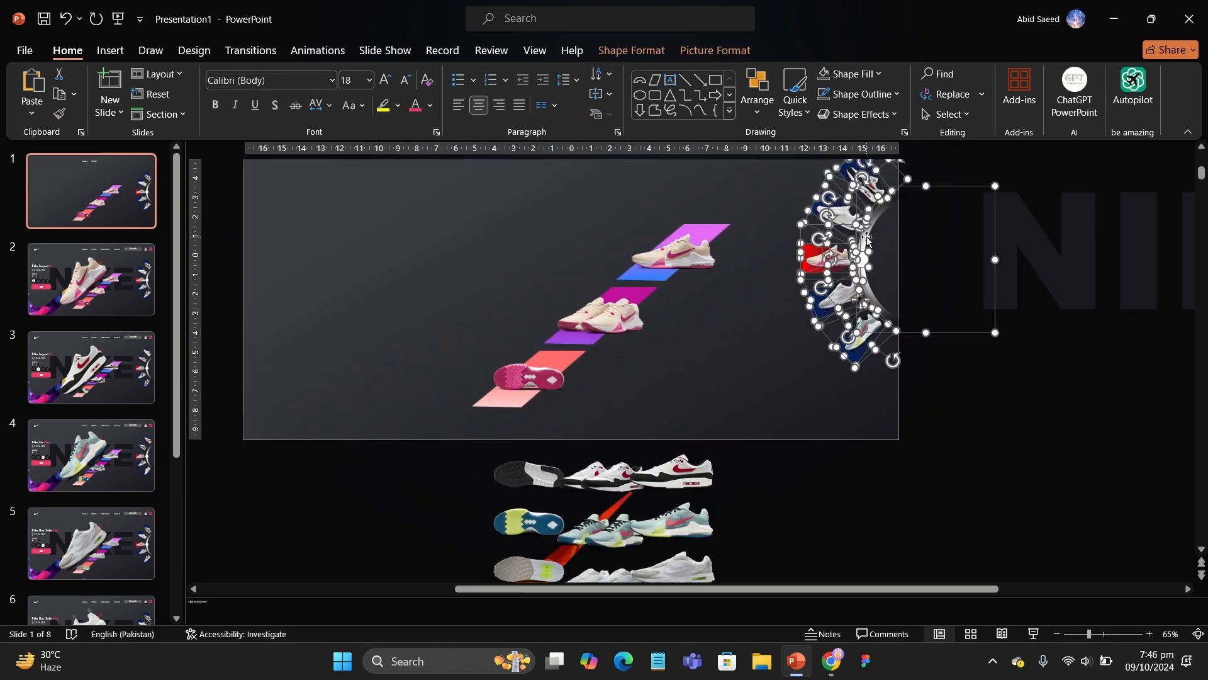
{"action": "key", "text": "Right"}
{"action": "key", "text": "Right"}
{"action": "key", "text": "Right"}
{"action": "key", "text": "Right"}
{"action": "key", "text": "Right"}
{"action": "key", "text": "Right"}
{"action": "key", "text": "Right"}
{"action": "key", "text": "Right"}
{"action": "key", "text": "Right"}
{"action": "key", "text": "Right"}
{"action": "key", "text": "Right"}
{"action": "key", "text": "Right"}
{"action": "key", "text": "Right"}
{"action": "key", "text": "Right"}
{"action": "key", "text": "Right"}
{"action": "key", "text": "Right"}
{"action": "key", "text": "Right"}
{"action": "key", "text": "Right"}
{"action": "key", "text": "Right"}
{"action": "key", "text": "Right"}
{"action": "scroll", "coordinate": [949, 322], "scroll_direction": "down", "scroll_amount": 4, "text": "ctrl"}
{"action": "left_click", "coordinate": [949, 325]}
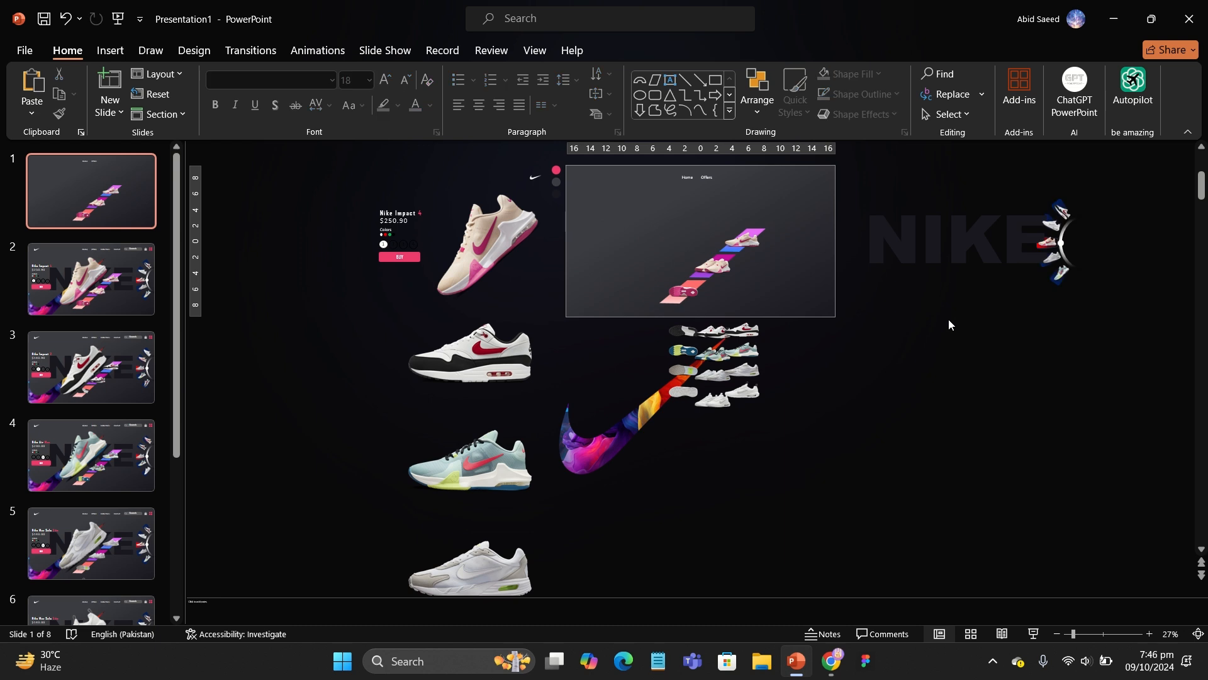
Select the three gradient parallelograms with their small shoe columns and move them straight down below the first slide
{"action": "scroll", "coordinate": [949, 325], "scroll_direction": "down", "scroll_amount": 1, "text": "ctrl"}
{"action": "left_click_drag", "start_coordinate": [664, 223], "coordinate": [796, 308]}
{"action": "left_click_drag", "start_coordinate": [630, 216], "coordinate": [795, 315]}
{"action": "left_click", "coordinate": [688, 290], "text": "shift"}
{"action": "left_click", "coordinate": [741, 246], "text": "shift"}
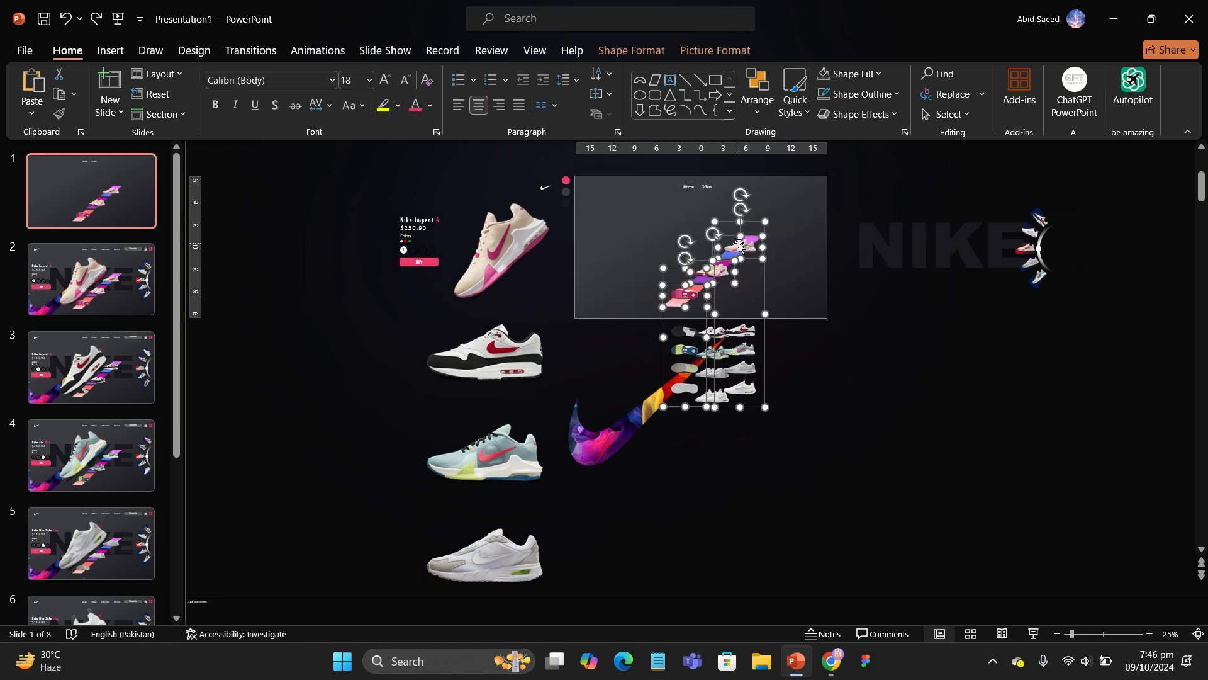
{"action": "left_click", "coordinate": [709, 273], "text": "shift"}
{"action": "key", "text": "Down"}
{"action": "key", "text": "Down"}
{"action": "key", "text": "Down"}
{"action": "key", "text": "Down"}
{"action": "key", "text": "Down"}
{"action": "key", "text": "Down"}
{"action": "key", "text": "Down"}
{"action": "key", "text": "Down"}
{"action": "key", "text": "Down"}
{"action": "key", "text": "Down"}
{"action": "key", "text": "Down"}
{"action": "key", "text": "Down"}
{"action": "key", "text": "Down"}
{"action": "key", "text": "Down"}
{"action": "key", "text": "Down"}
{"action": "key", "text": "Down"}
{"action": "key", "text": "Down"}
{"action": "key", "text": "Down"}
{"action": "key", "text": "Down"}
{"action": "key", "text": "Down"}
{"action": "key", "text": "Down"}
{"action": "key", "text": "Down"}
{"action": "key", "text": "Down"}
{"action": "key", "text": "Down"}
{"action": "key", "text": "Down"}
{"action": "key", "text": "Down"}
{"action": "key", "text": "Down"}
{"action": "key", "text": "Down"}
{"action": "key", "text": "Down"}
{"action": "key", "text": "Down"}
{"action": "key", "text": "Down"}
{"action": "key", "text": "Down"}
{"action": "key", "text": "Down"}
{"action": "key", "text": "Down"}
{"action": "key", "text": "Down"}
{"action": "key", "text": "Down"}
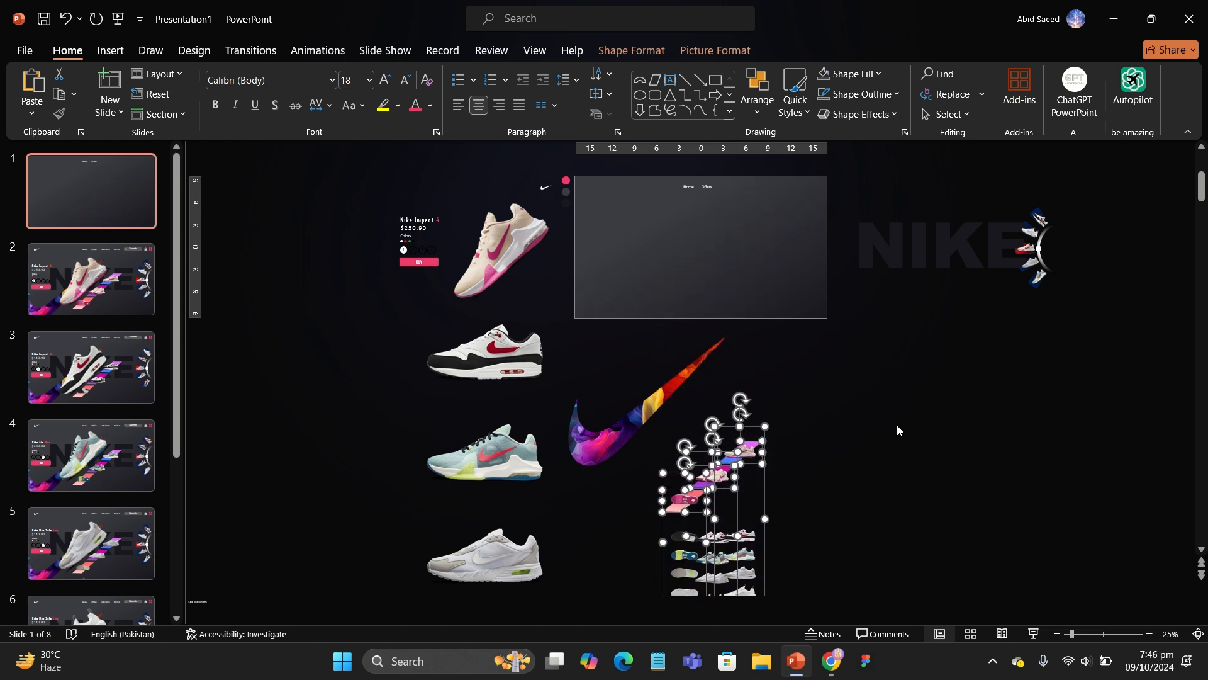
Move the salmon parallelogram and its column of shoe soles further down, apart from the other two pairs
{"action": "scroll", "coordinate": [897, 424], "scroll_direction": "up", "scroll_amount": 4, "text": "ctrl"}
{"action": "left_click", "coordinate": [896, 425]}
{"action": "scroll", "coordinate": [896, 424], "scroll_direction": "down", "scroll_amount": 1}
{"action": "left_click", "coordinate": [661, 328]}
{"action": "left_click", "coordinate": [632, 343]}
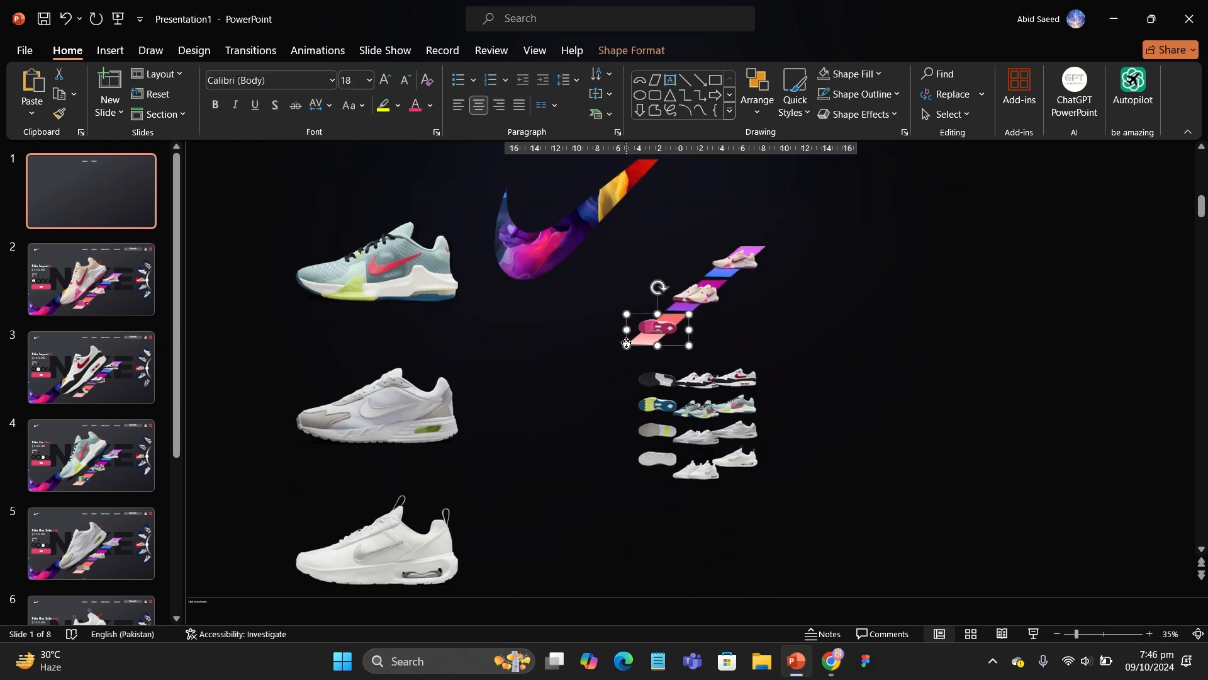
{"action": "left_click", "coordinate": [664, 321], "text": "shift"}
{"action": "key", "text": "Down"}
{"action": "key", "text": "Down"}
{"action": "key", "text": "Down"}
{"action": "key", "text": "Down"}
{"action": "key", "text": "Down"}
{"action": "key", "text": "Down"}
{"action": "key", "text": "Down"}
{"action": "key", "text": "Down"}
{"action": "key", "text": "Down"}
{"action": "key", "text": "Down"}
{"action": "key", "text": "Down"}
{"action": "key", "text": "Down"}
{"action": "key", "text": "Down"}
{"action": "left_click", "coordinate": [693, 301]}
{"action": "left_click", "coordinate": [693, 301]}
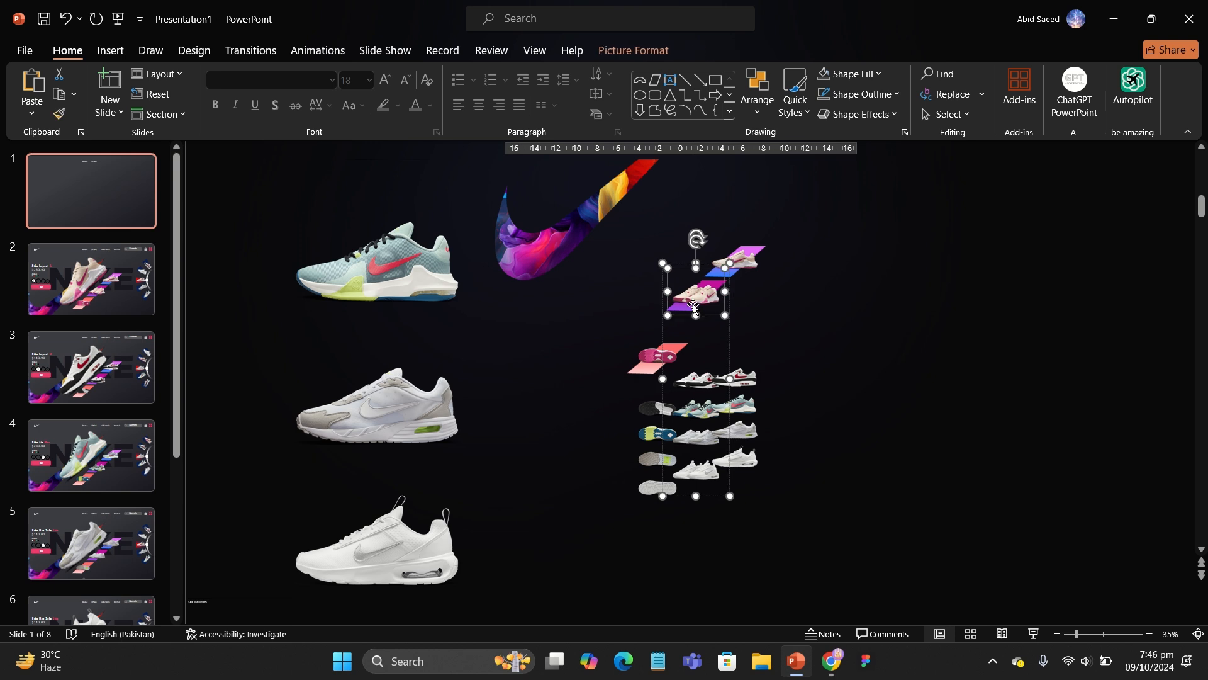
{"action": "left_click", "coordinate": [755, 308]}
{"action": "left_click", "coordinate": [725, 285]}
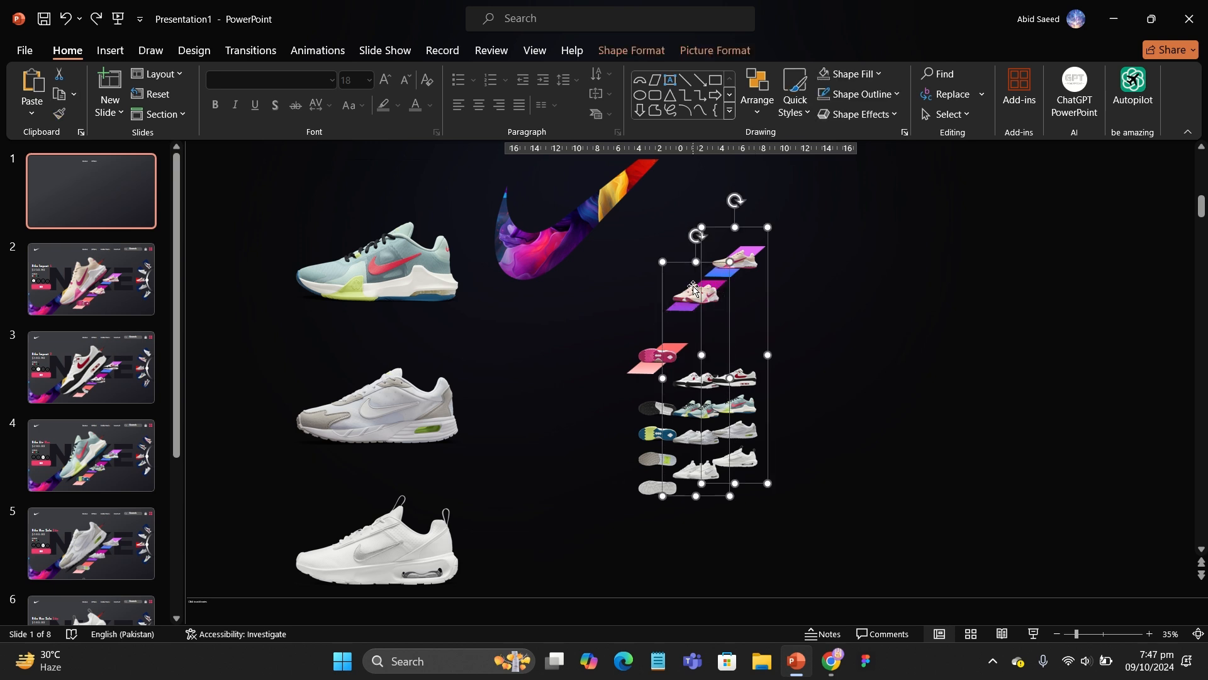
{"action": "scroll", "coordinate": [693, 288], "scroll_direction": "up", "scroll_amount": 4, "text": "ctrl"}
{"action": "left_click_drag", "start_coordinate": [604, 283], "coordinate": [711, 323]}
{"action": "left_click", "coordinate": [705, 307], "text": "ctrl"}
{"action": "left_click", "coordinate": [756, 281]}
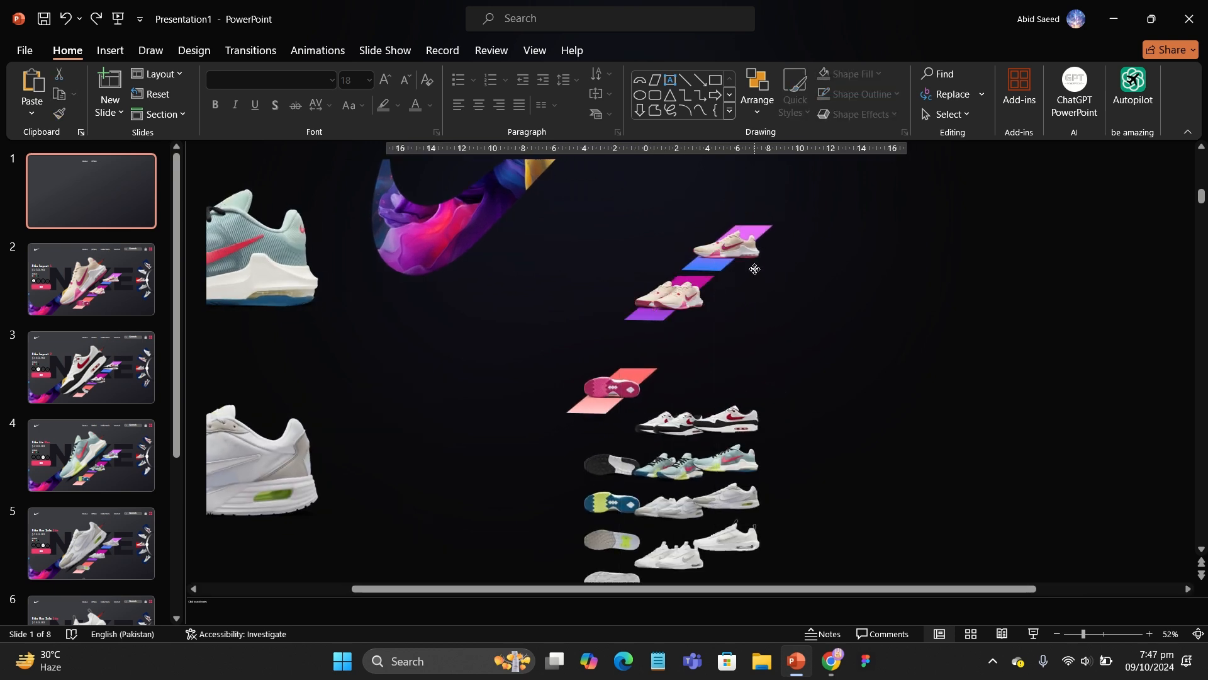
Move the purple-to-blue parallelogram slightly up, away from the middle magenta one
{"action": "left_click", "coordinate": [759, 250]}
{"action": "left_click", "coordinate": [666, 189]}
{"action": "left_click_drag", "start_coordinate": [662, 193], "coordinate": [860, 287]}
{"action": "key", "text": "Up"}
{"action": "key", "text": "Up"}
{"action": "key", "text": "Up"}
{"action": "key", "text": "Up"}
{"action": "key", "text": "Up"}
{"action": "key", "text": "Up"}
{"action": "key", "text": "Up"}
{"action": "key", "text": "Up"}
{"action": "key", "text": "Up"}
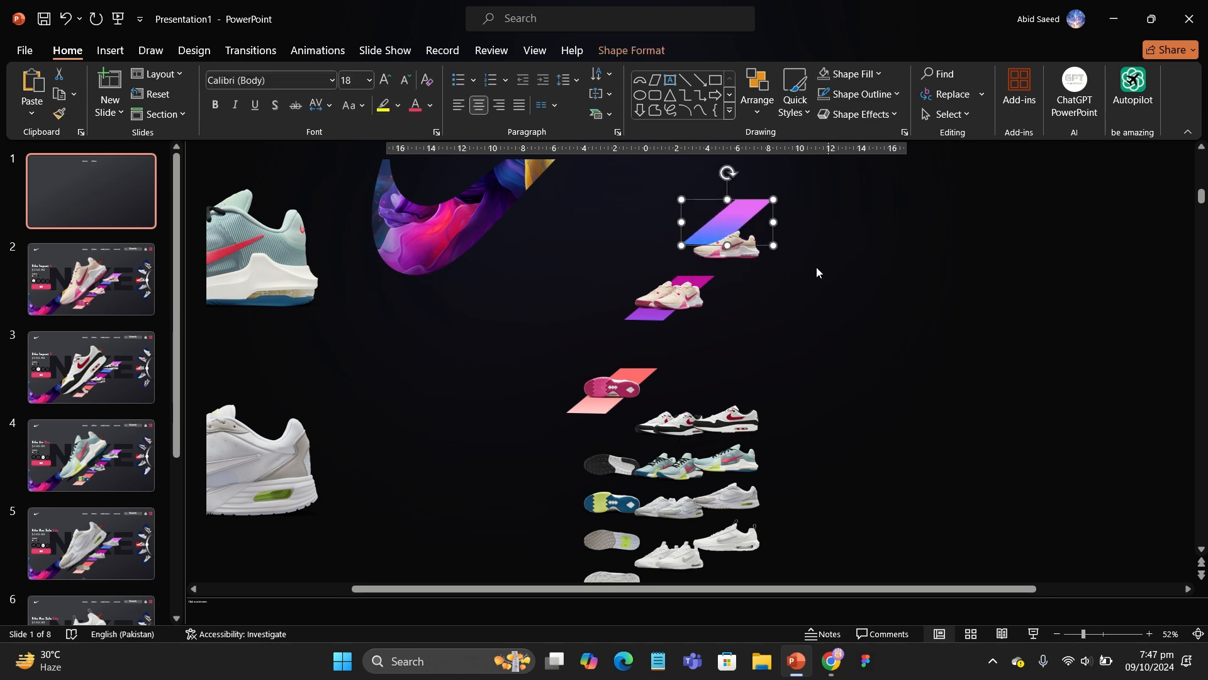
Move the column of single side-view shoes up to sit on the purple-to-blue parallelogram again
{"action": "left_click", "coordinate": [745, 249]}
{"action": "key", "text": "Up"}
{"action": "key", "text": "Up"}
{"action": "key", "text": "Up"}
{"action": "key", "text": "Up"}
{"action": "key", "text": "Up"}
{"action": "key", "text": "Up"}
{"action": "key", "text": "Up"}
{"action": "left_click", "coordinate": [1004, 257]}
{"action": "scroll", "coordinate": [1004, 257], "scroll_direction": "down", "scroll_amount": 2, "text": "ctrl"}
{"action": "scroll", "coordinate": [1005, 256], "scroll_direction": "down", "scroll_amount": 8, "text": "ctrl"}
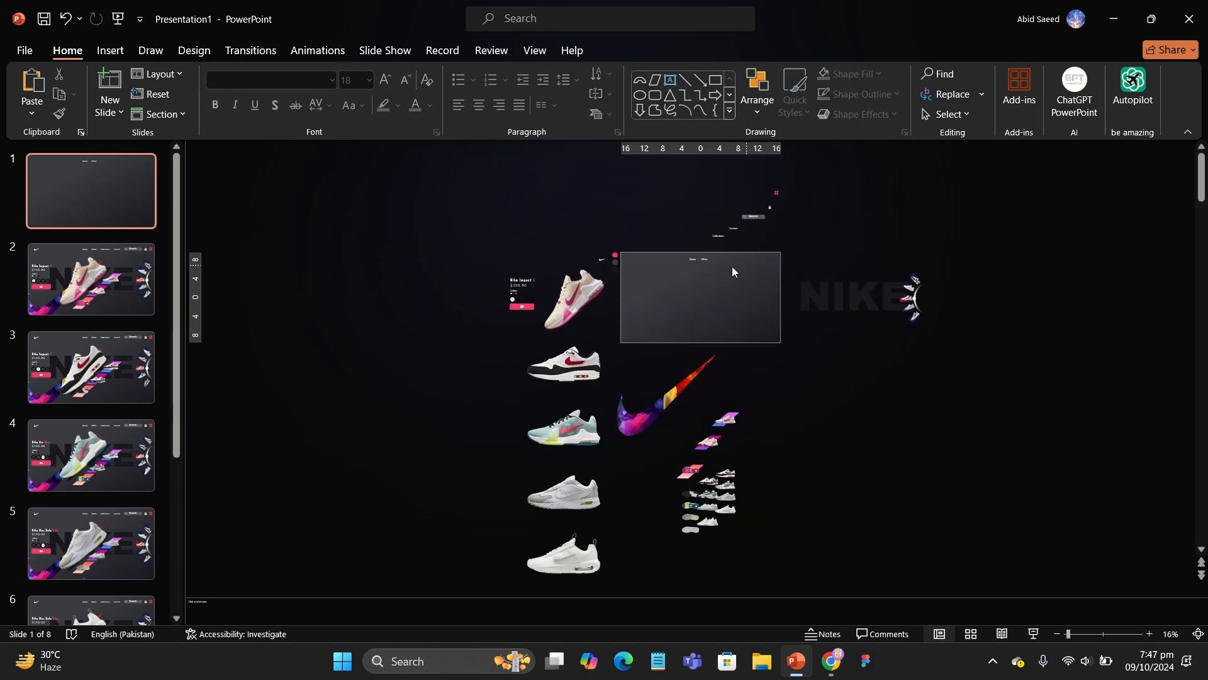
Move the Home and Offers labels off the first slide, up beside the diagonal row of Collections and Contact labels
{"action": "scroll", "coordinate": [732, 266], "scroll_direction": "up", "scroll_amount": 6, "text": "ctrl"}
{"action": "left_click", "coordinate": [686, 265]}
{"action": "left_click", "coordinate": [707, 265]}
{"action": "left_click_drag", "start_coordinate": [707, 264], "coordinate": [686, 224]}
{"action": "left_click", "coordinate": [559, 191]}
Apply the Morph transition to slides 1 through 6 together
{"action": "scroll", "coordinate": [559, 191], "scroll_direction": "down", "scroll_amount": 1}
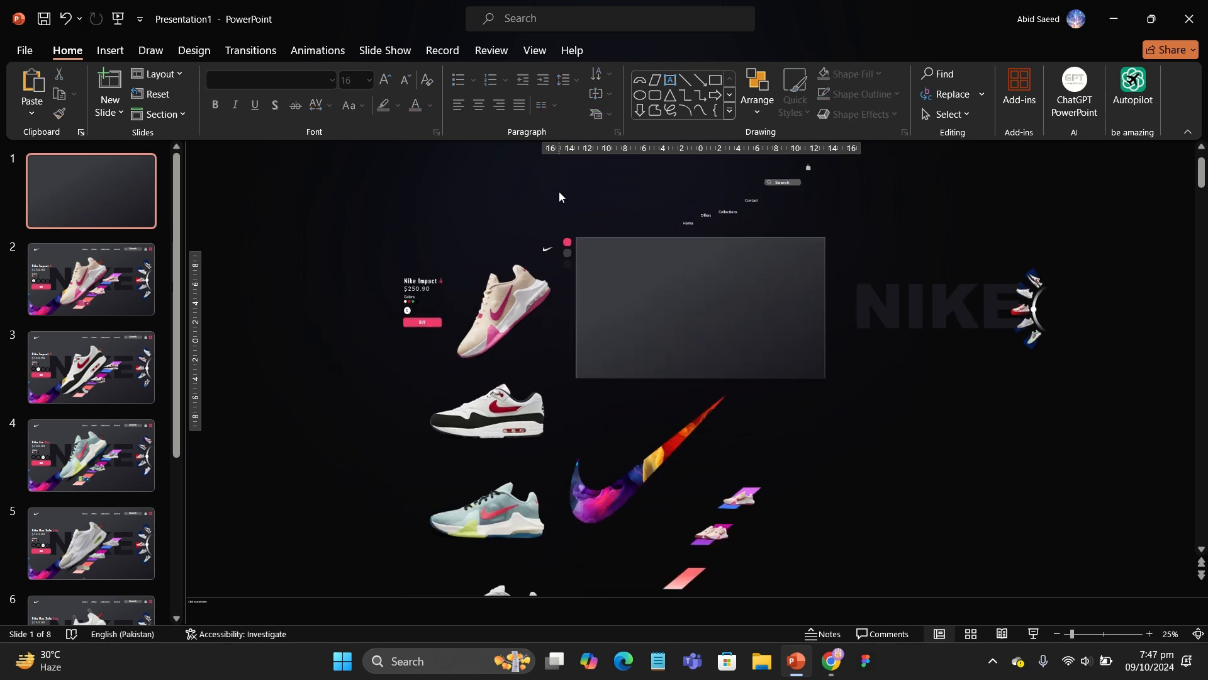
{"action": "left_click", "coordinate": [122, 262], "text": "ctrl"}
{"action": "left_click", "coordinate": [119, 362], "text": "ctrl"}
{"action": "left_click", "coordinate": [118, 455], "text": "ctrl"}
{"action": "left_click", "coordinate": [120, 542], "text": "ctrl"}
{"action": "left_click", "coordinate": [121, 622], "text": "ctrl"}
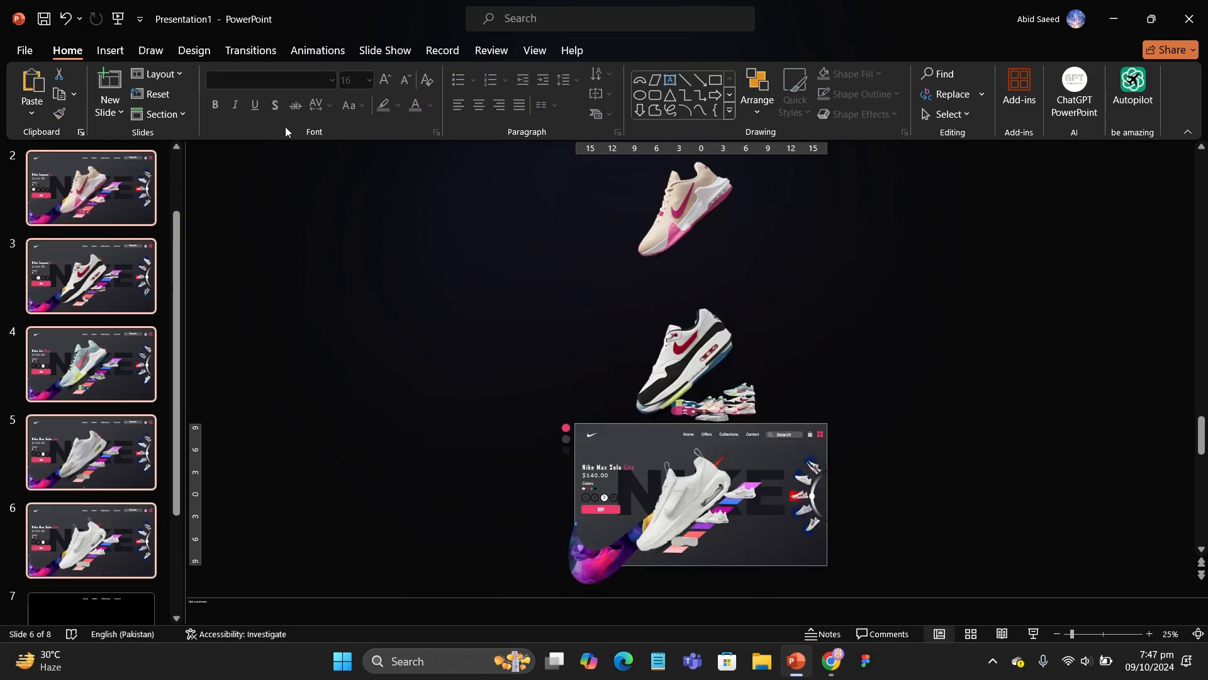
{"action": "left_click", "coordinate": [251, 51]}
{"action": "left_click", "coordinate": [163, 93]}
Play the slide show from the first slide and advance through each shoe slide up to slide 6 to check the transitions
{"action": "scroll", "coordinate": [116, 270], "scroll_direction": "up", "scroll_amount": 2}
{"action": "left_click", "coordinate": [121, 214]}
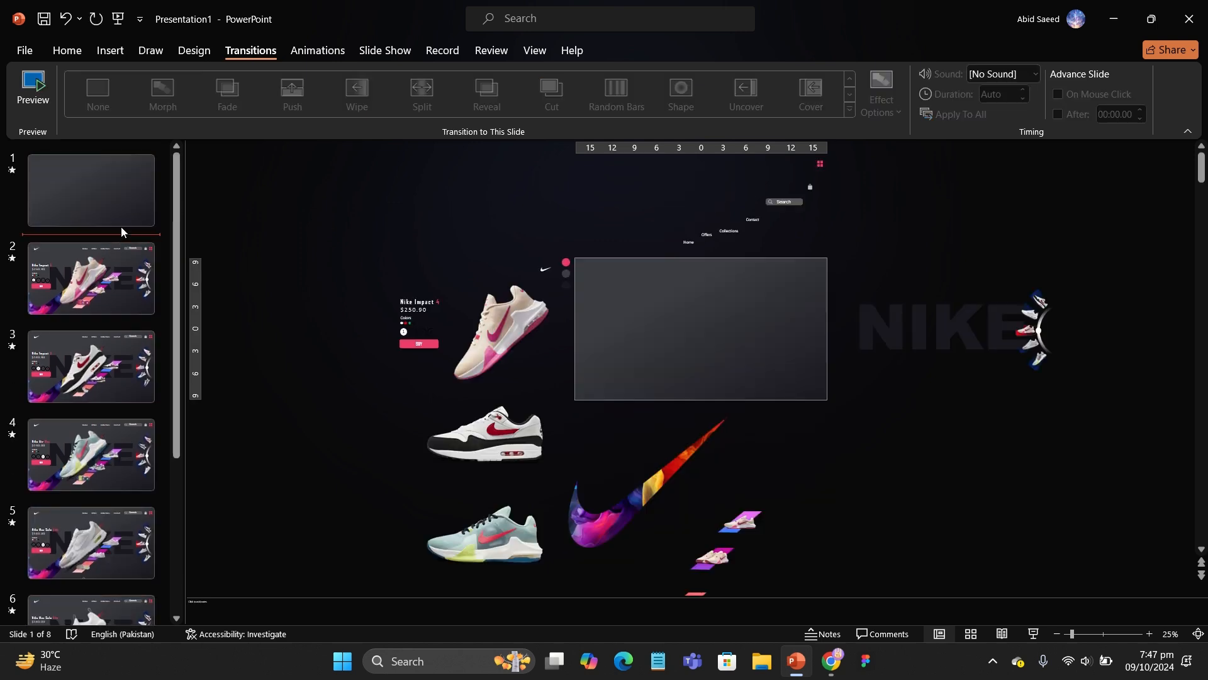
{"action": "left_click", "coordinate": [378, 55]}
{"action": "left_click", "coordinate": [37, 91]}
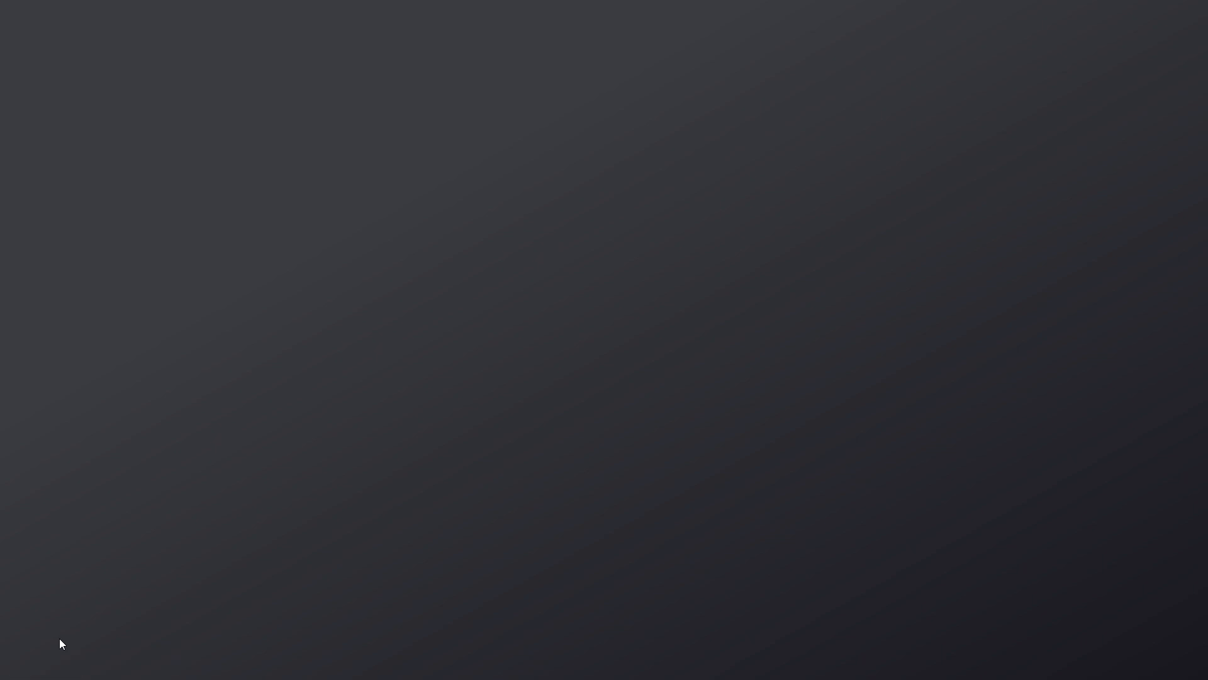
{"action": "left_click", "coordinate": [59, 638]}
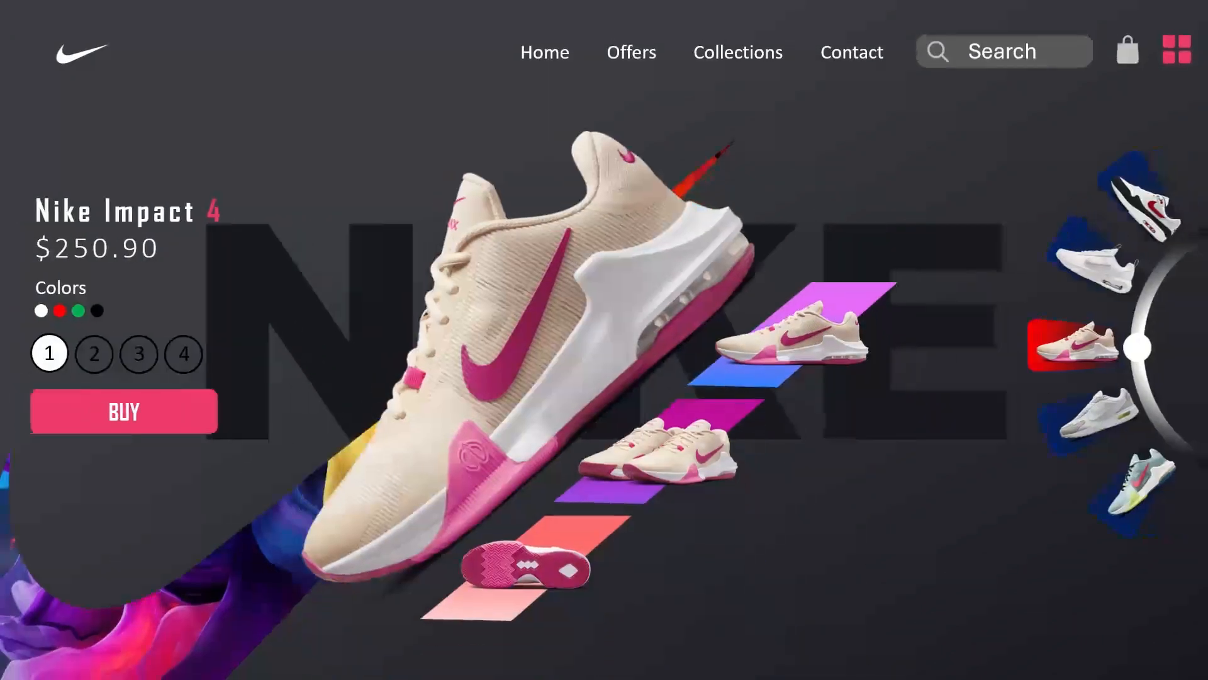
{"action": "key", "text": "Right"}
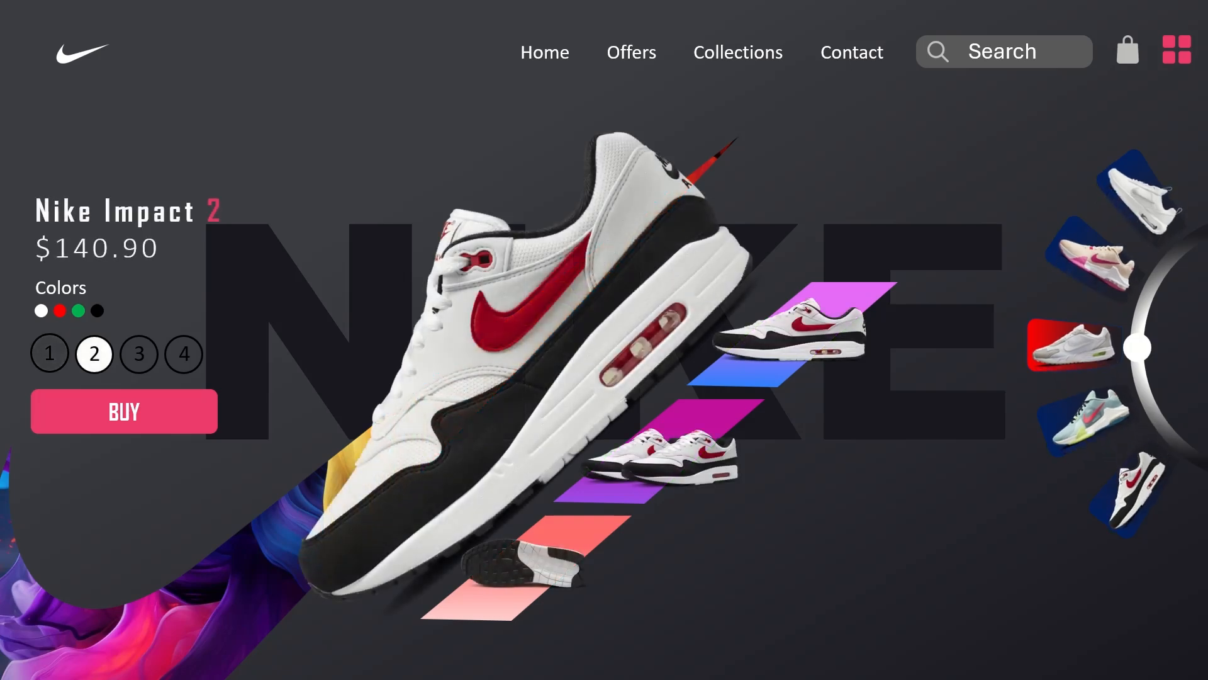
{"action": "key", "text": "Right"}
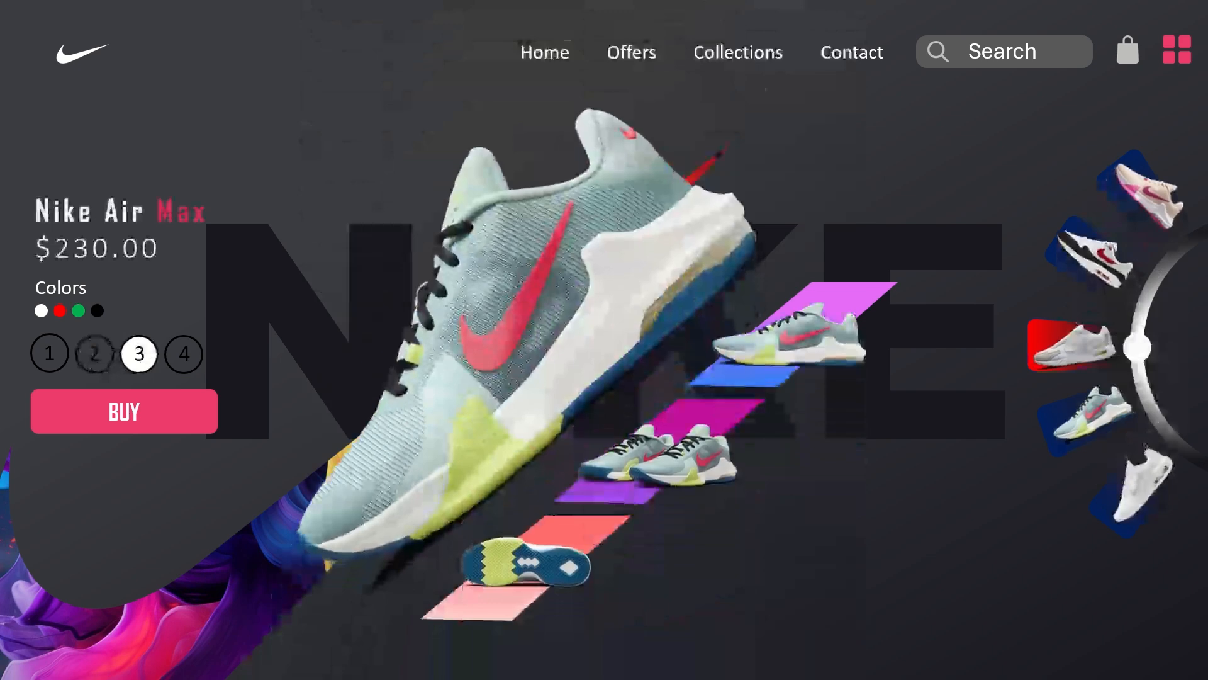
{"action": "key", "text": "Right"}
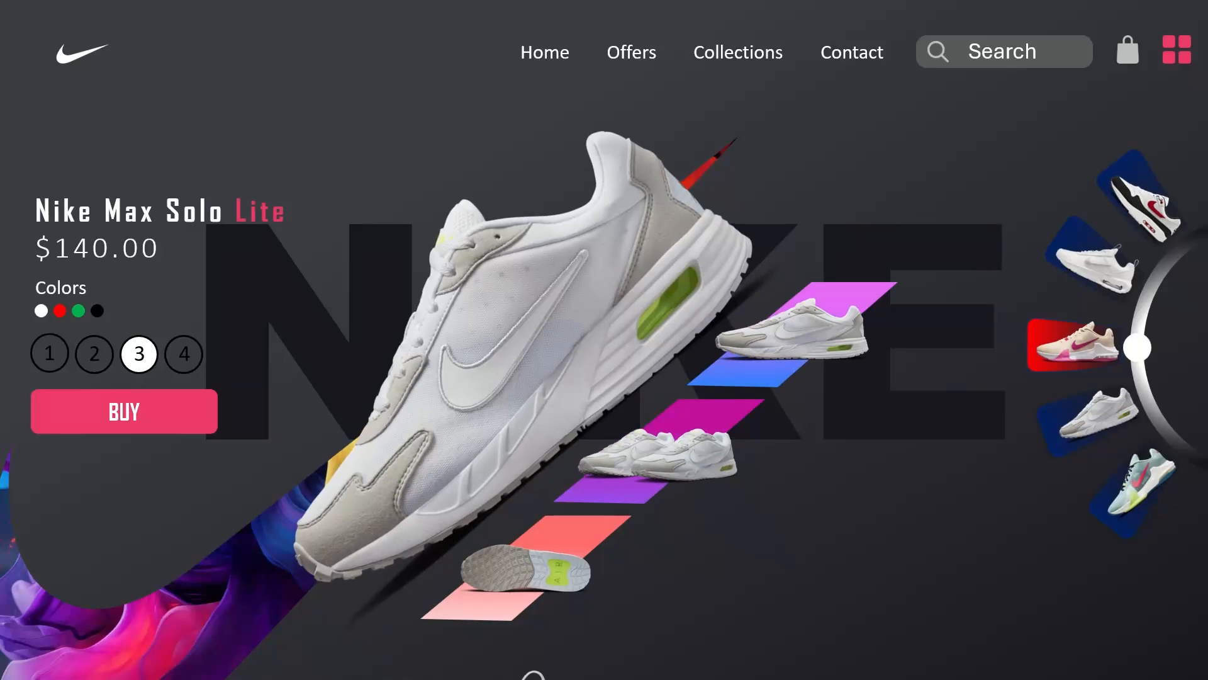
{"action": "key", "text": "Right"}
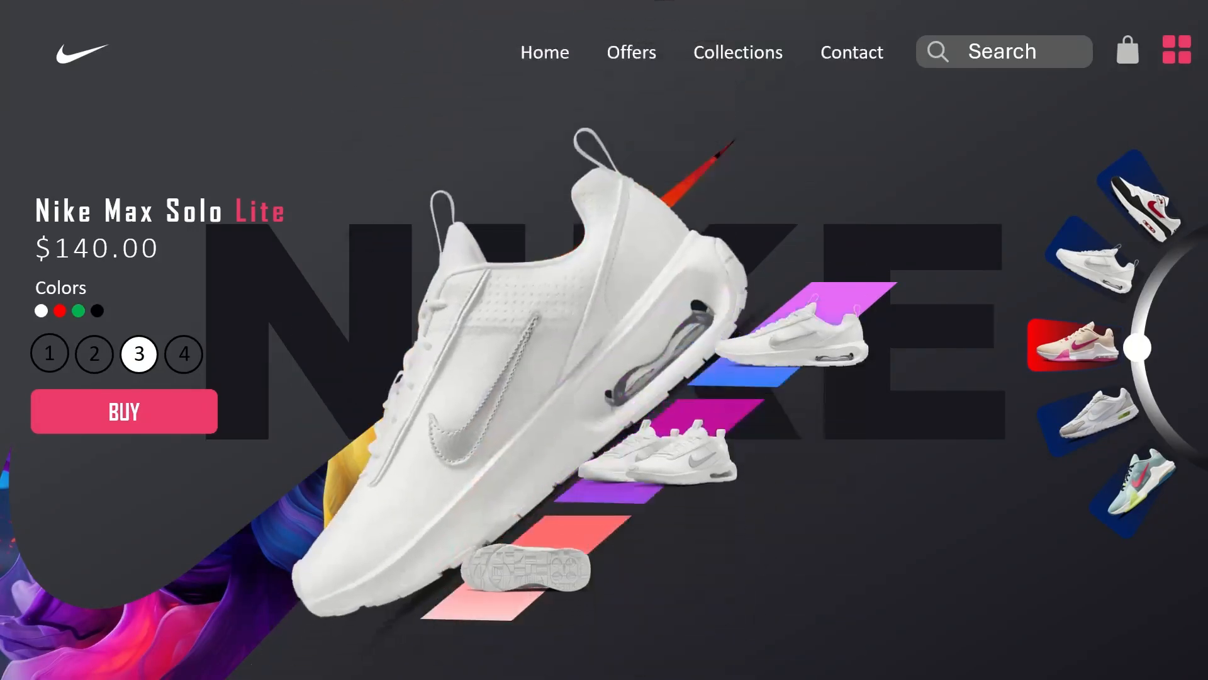